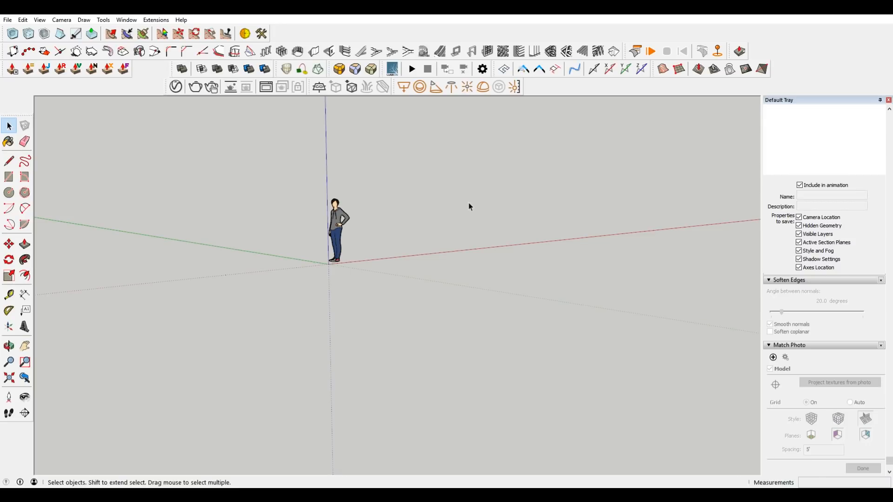
pyautogui.scroll(2, 383, 195)
pyautogui.moveTo(382, 194); pyautogui.dragTo(389, 212, button='middle')
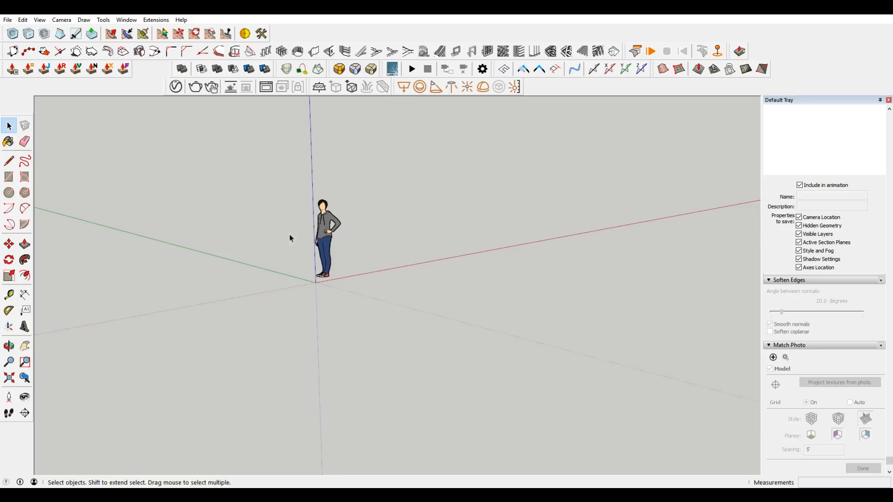
# Delete the default scale figure standing at the origin.
pyautogui.click(326, 239)
pyautogui.press('Delete')
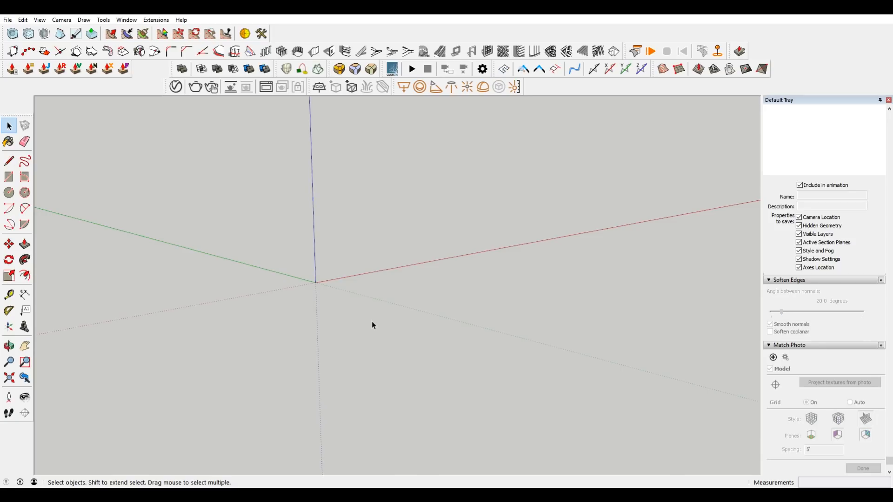
pyautogui.moveTo(338, 265); pyautogui.dragTo(409, 296, button='middle')
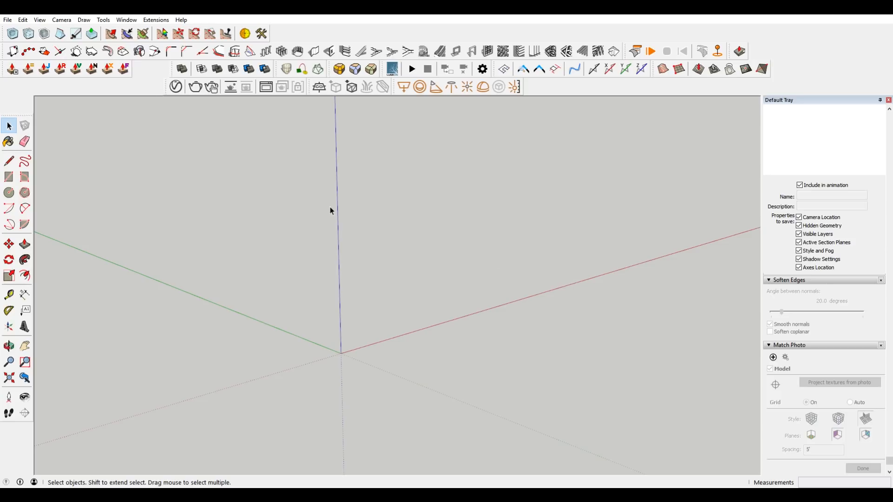
# Import jourdan-tuffan-esbatuan-armory-final.jpg as a new matched photo.
pyautogui.click(7, 19)
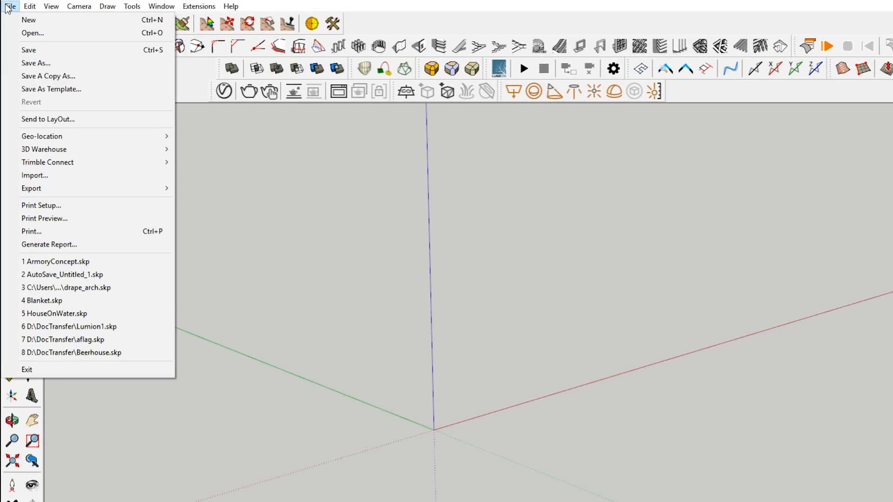
pyautogui.click(51, 177)
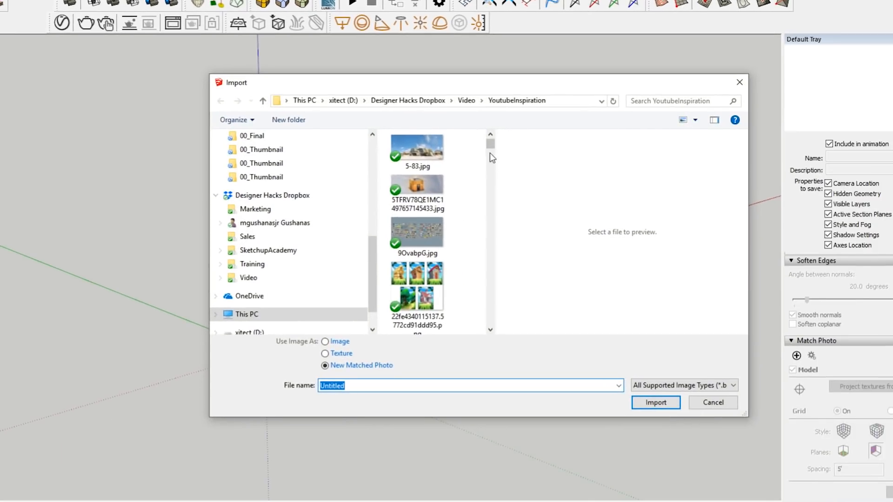
pyautogui.moveTo(574, 182); pyautogui.dragTo(577, 286)
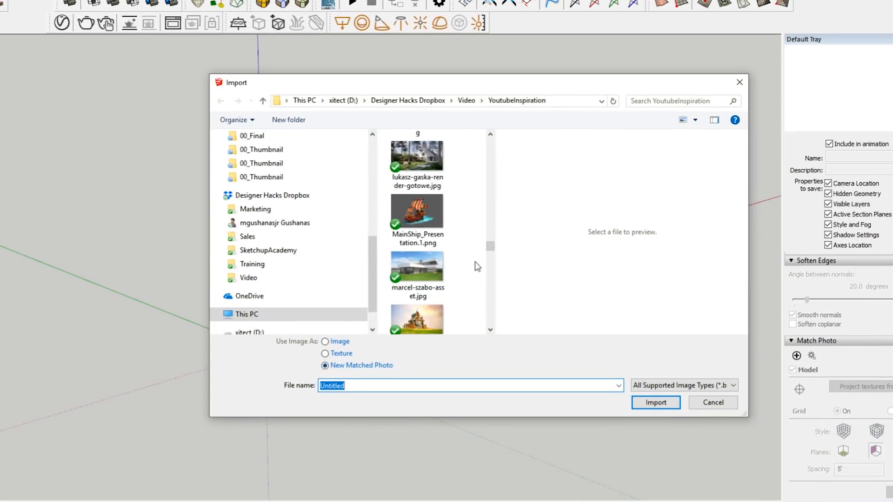
pyautogui.moveTo(493, 251)
pyautogui.mouseDown()
pyautogui.moveTo(478, 331)
pyautogui.moveTo(490, 238)
pyautogui.mouseUp()
pyautogui.click(417, 237)
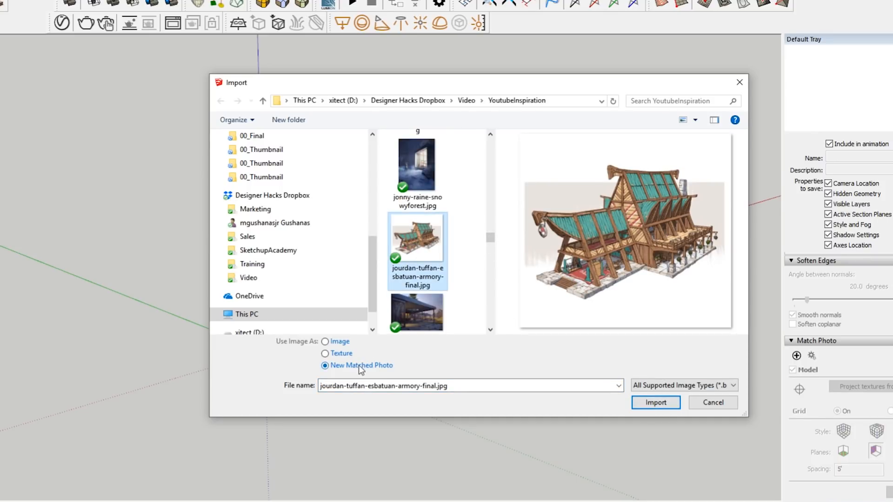
pyautogui.click(656, 403)
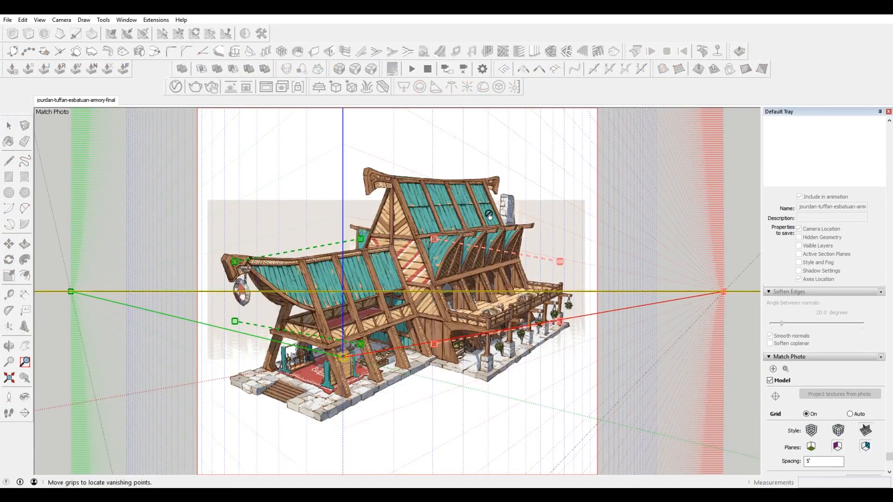
# Place the two red perspective bars along the side wing's outer stone base edge and the lower edge of its balcony.
pyautogui.scroll(-2, 410, 242)
pyautogui.scroll(4, 341, 321)
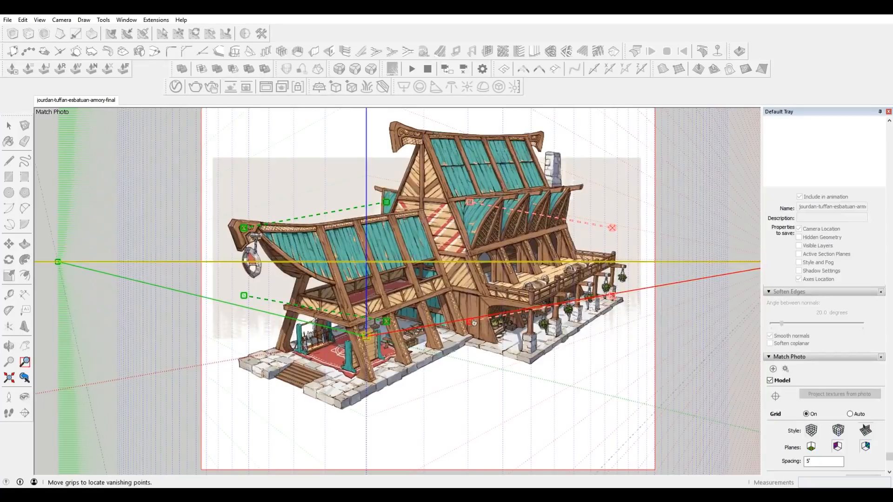
pyautogui.moveTo(471, 321); pyautogui.dragTo(531, 364)
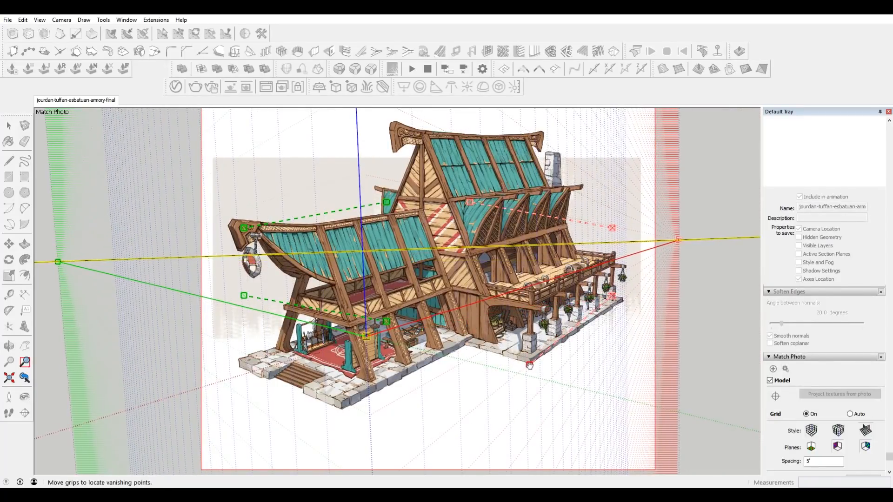
pyautogui.moveTo(613, 228); pyautogui.dragTo(615, 266)
pyautogui.moveTo(471, 205); pyautogui.dragTo(540, 302)
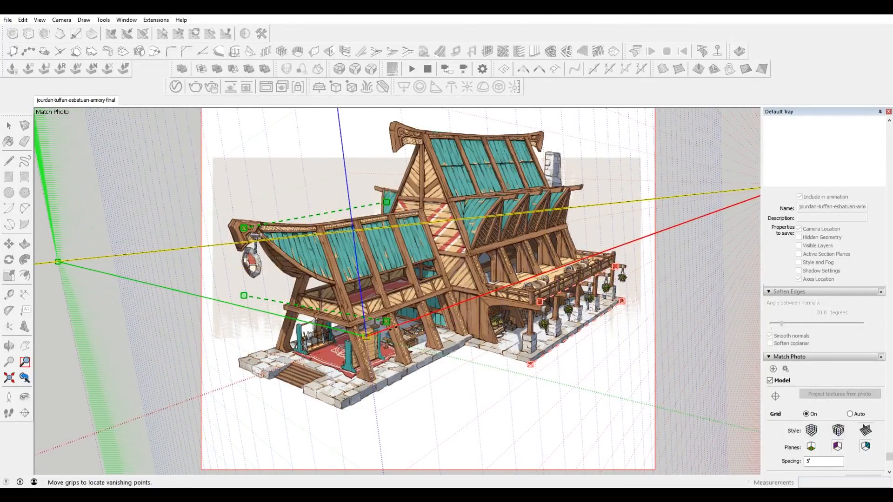
# Place the two green perspective bars along the front edge of the stone base and the front balcony beam.
pyautogui.moveTo(386, 321); pyautogui.dragTo(339, 408)
pyautogui.moveTo(244, 295); pyautogui.dragTo(242, 368)
pyautogui.moveTo(388, 203); pyautogui.dragTo(349, 322)
pyautogui.moveTo(243, 228); pyautogui.dragTo(288, 304)
# Fine-tune the upper green bar so its ends sit on the upper corners of the front balcony beam.
pyautogui.scroll(9, 292, 312)
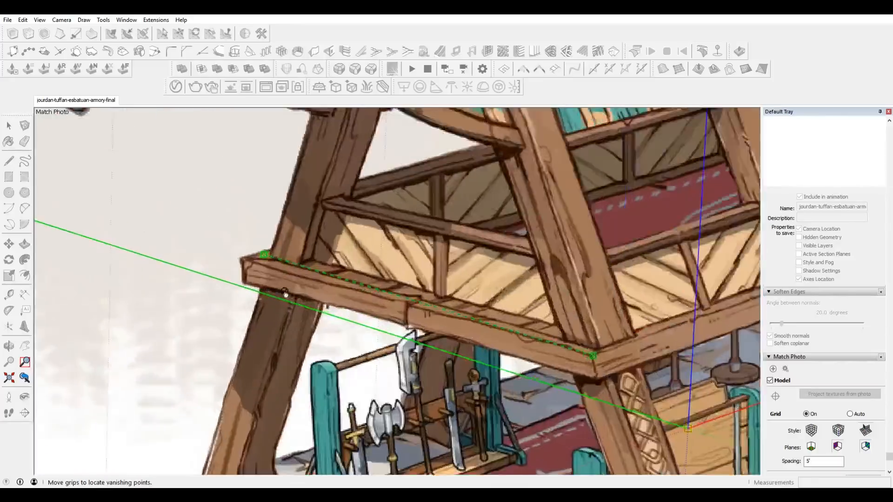
pyautogui.scroll(3, 285, 294)
pyautogui.moveTo(256, 242); pyautogui.dragTo(227, 250)
pyautogui.scroll(-2, 316, 257)
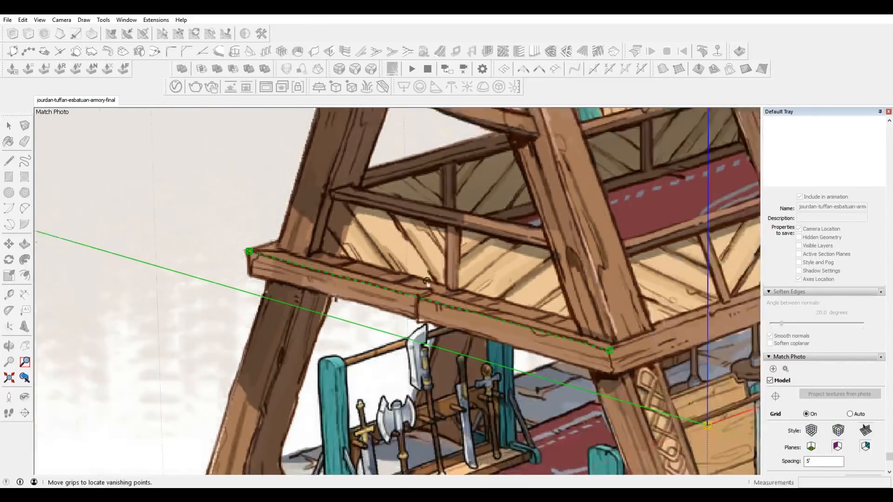
pyautogui.scroll(5, 582, 354)
pyautogui.moveTo(564, 360)
pyautogui.mouseDown()
pyautogui.moveTo(552, 359)
pyautogui.moveTo(562, 359)
pyautogui.mouseUp()
pyautogui.scroll(-3, 562, 359)
pyautogui.scroll(-3, 589, 303)
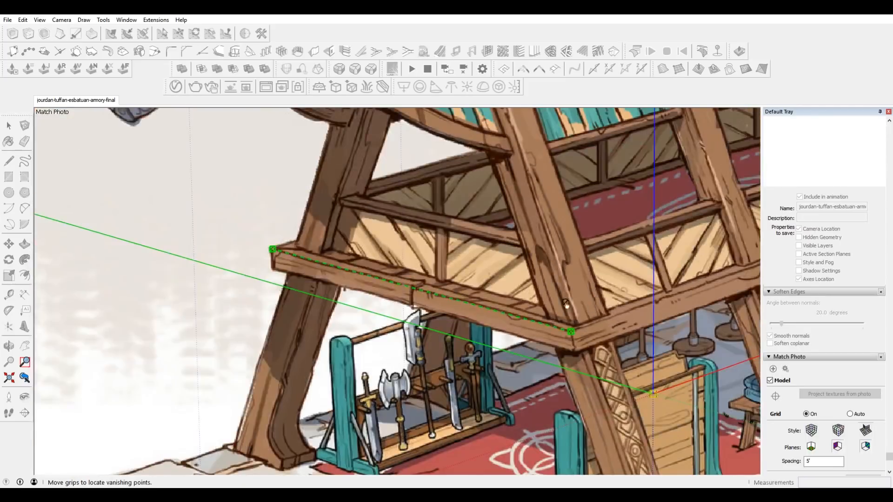
# Fine-tune the lower green bar so its ends sit on the bottom corners of the front stone base.
pyautogui.scroll(-4, 486, 274)
pyautogui.scroll(4, 370, 367)
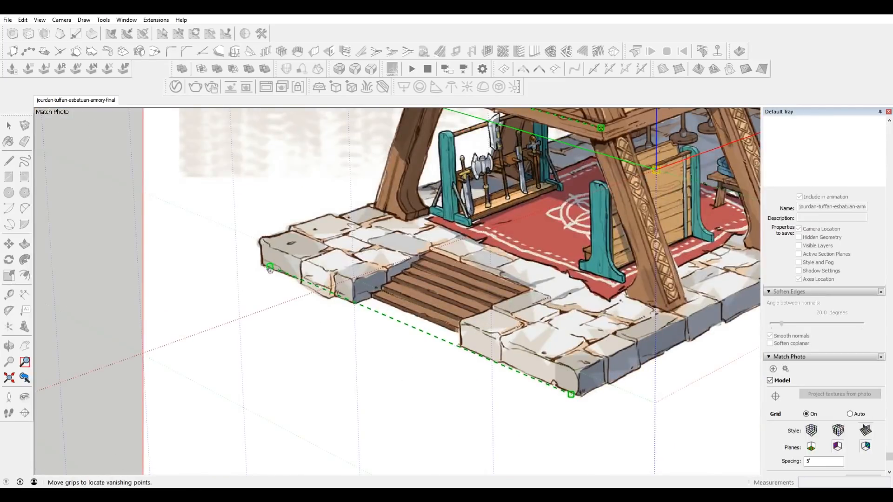
pyautogui.moveTo(269, 267); pyautogui.dragTo(265, 268)
pyautogui.scroll(-1, 570, 369)
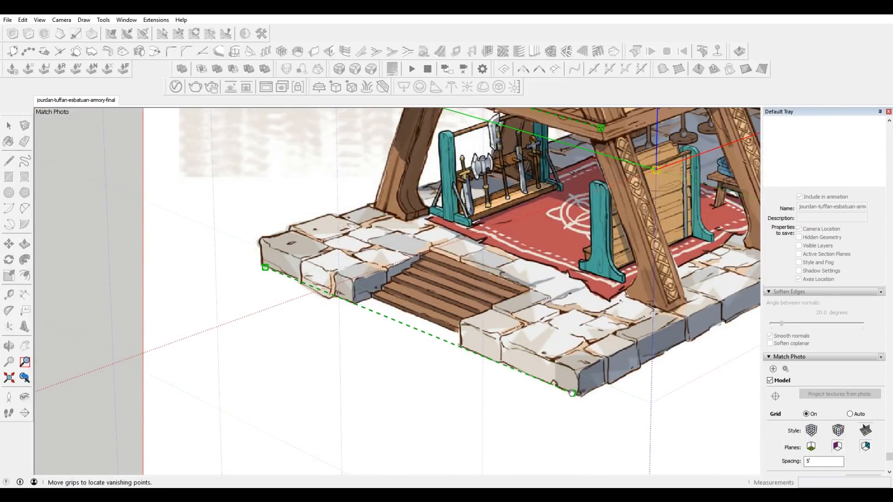
pyautogui.scroll(-5, 577, 366)
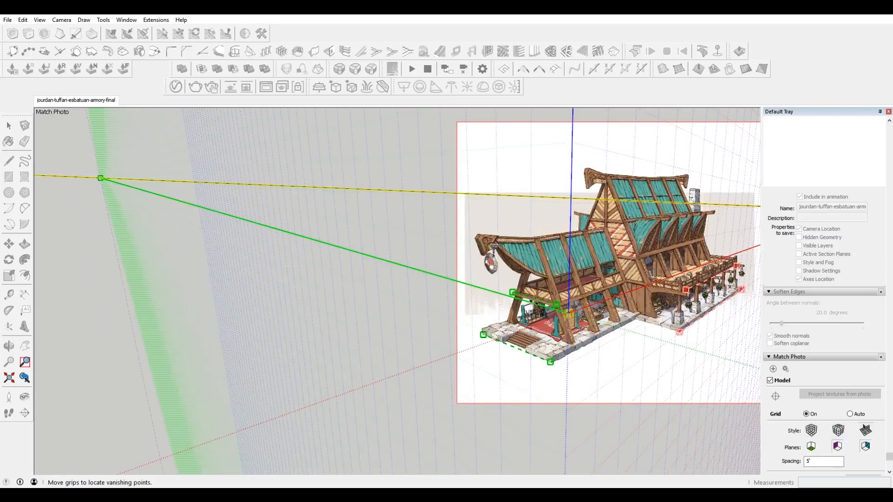
# Fine-tune both ends of the upper red bar along the lower edge of the side balcony railing.
pyautogui.scroll(-4, 134, 253)
pyautogui.scroll(12, 439, 260)
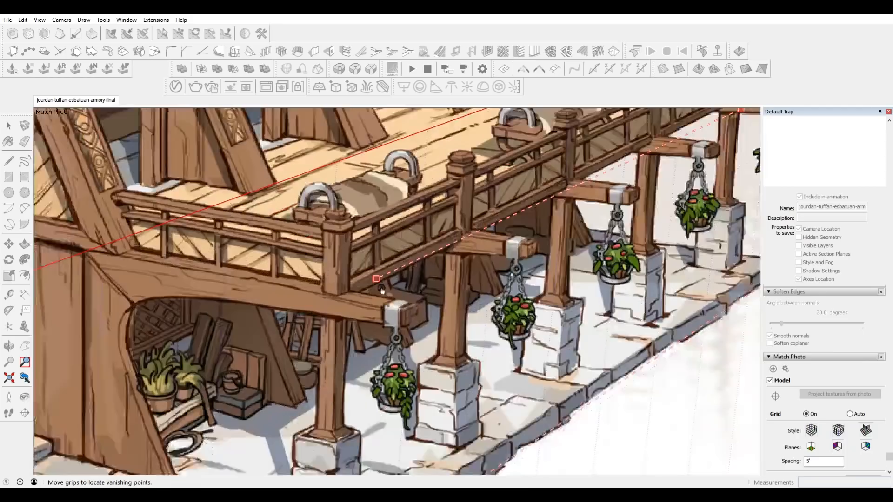
pyautogui.scroll(1, 382, 289)
pyautogui.moveTo(377, 280); pyautogui.dragTo(360, 291)
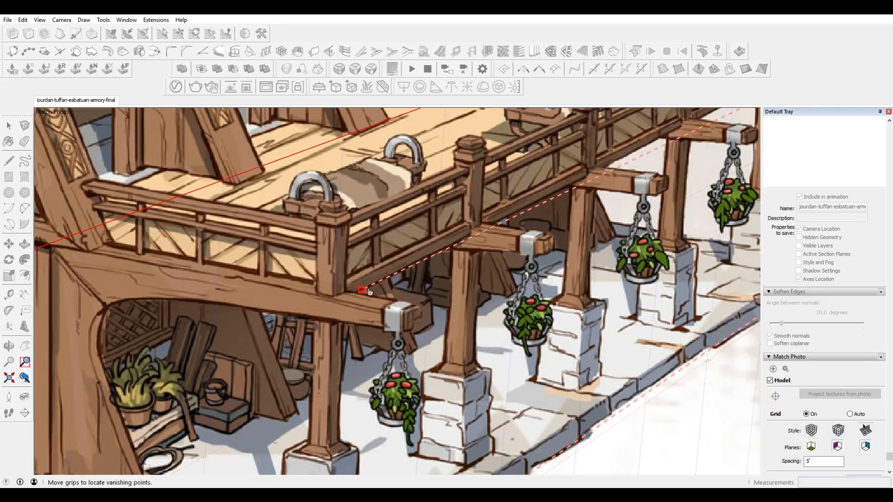
pyautogui.scroll(-4, 363, 292)
pyautogui.scroll(6, 565, 187)
pyautogui.scroll(1, 566, 187)
pyautogui.moveTo(544, 200); pyautogui.dragTo(519, 192)
pyautogui.scroll(-4, 518, 192)
# Move the lower red bar off the outer stone edge onto the bases of the first and last stone pillars.
pyautogui.scroll(6, 591, 274)
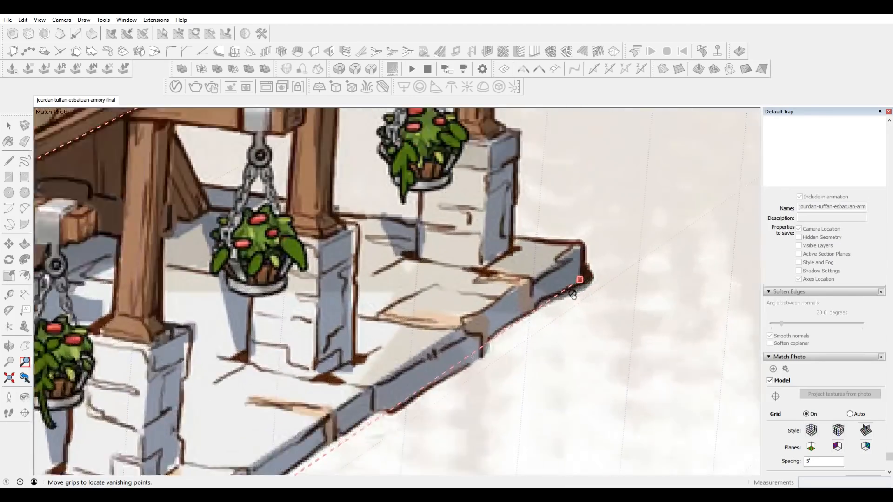
pyautogui.scroll(-5, 587, 221)
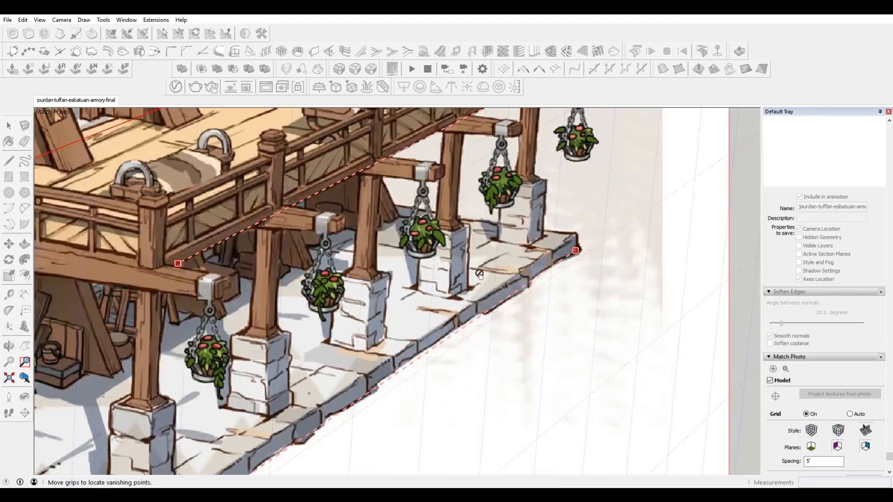
pyautogui.scroll(5, 298, 417)
pyautogui.scroll(2, 288, 430)
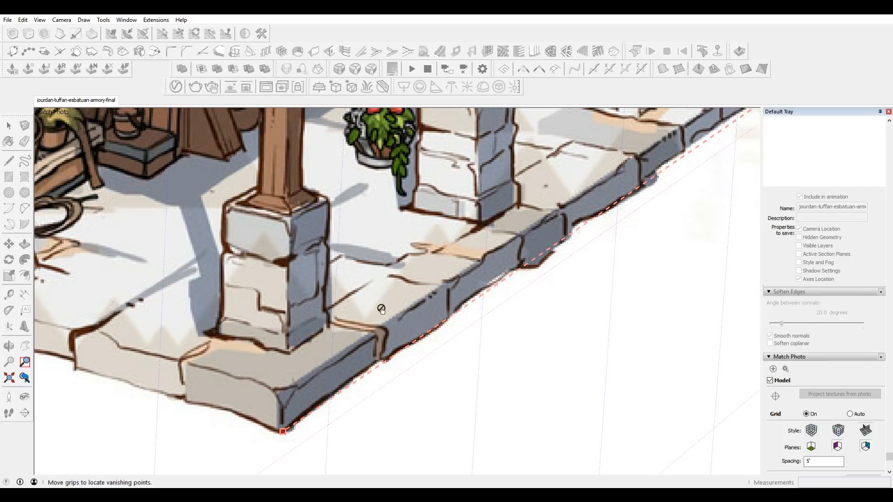
pyautogui.moveTo(286, 433); pyautogui.dragTo(292, 351)
pyautogui.scroll(-5, 326, 373)
pyautogui.scroll(6, 535, 287)
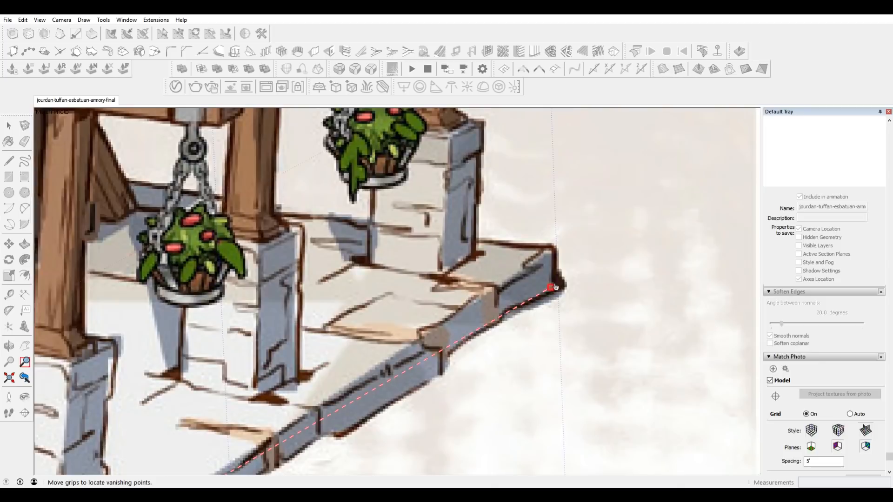
pyautogui.moveTo(552, 288); pyautogui.dragTo(471, 257)
pyautogui.scroll(-5, 471, 256)
pyautogui.scroll(-8, 579, 182)
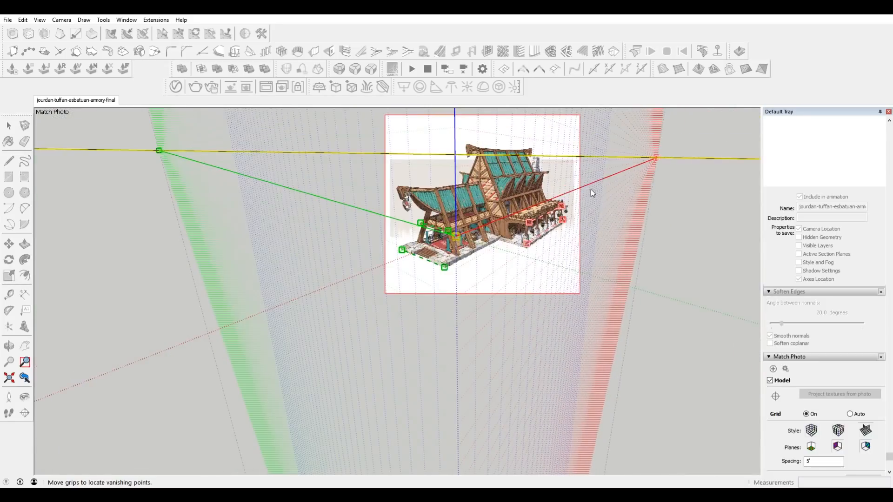
# Adjust the far end of the lower red bar at the last pillar base to bring the horizon line closer to level.
pyautogui.scroll(-3, 609, 204)
pyautogui.scroll(4, 665, 196)
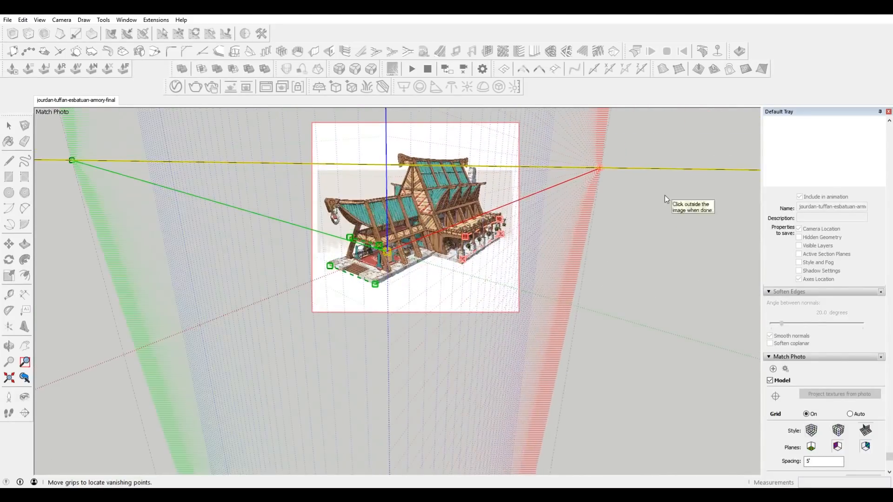
pyautogui.moveTo(601, 170); pyautogui.dragTo(602, 162)
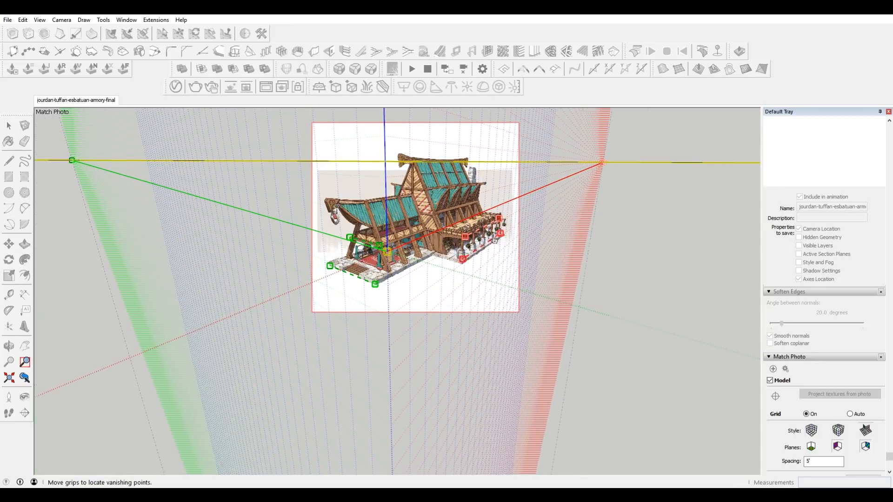
pyautogui.scroll(5, 491, 240)
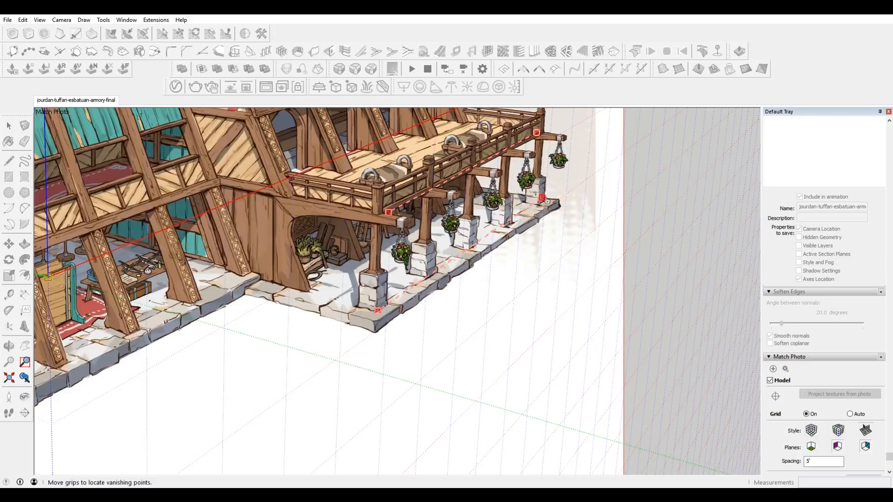
pyautogui.scroll(2, 546, 200)
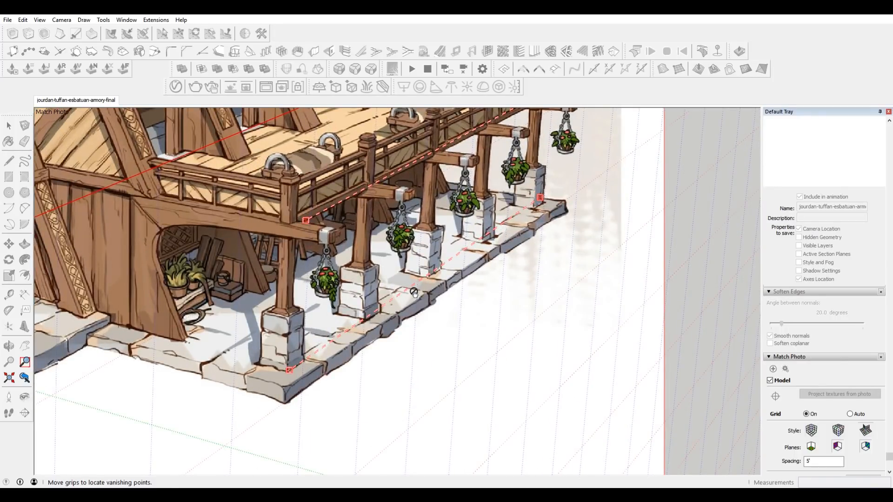
pyautogui.moveTo(540, 199); pyautogui.dragTo(543, 202)
pyautogui.scroll(-3, 544, 203)
# Adjust the far end of the upper red bar to the last balcony post and finish the photo match.
pyautogui.scroll(6, 545, 147)
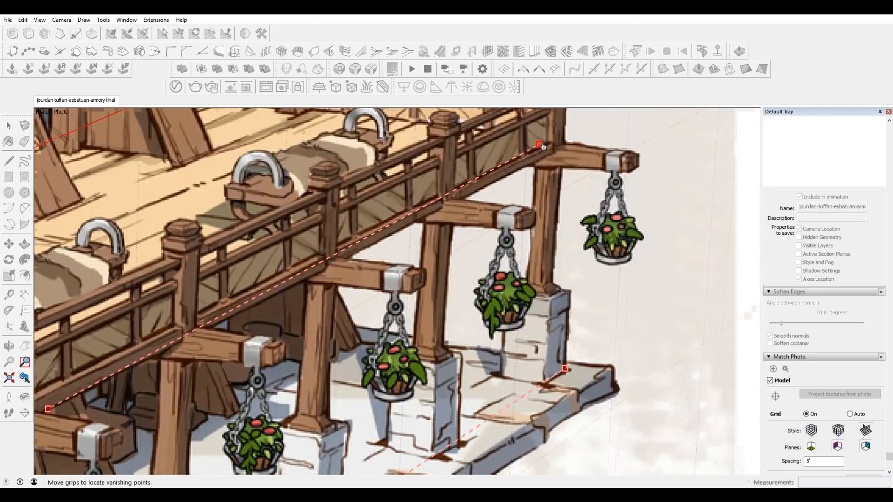
pyautogui.scroll(3, 548, 147)
pyautogui.moveTo(549, 148); pyautogui.dragTo(557, 145)
pyautogui.scroll(-6, 557, 144)
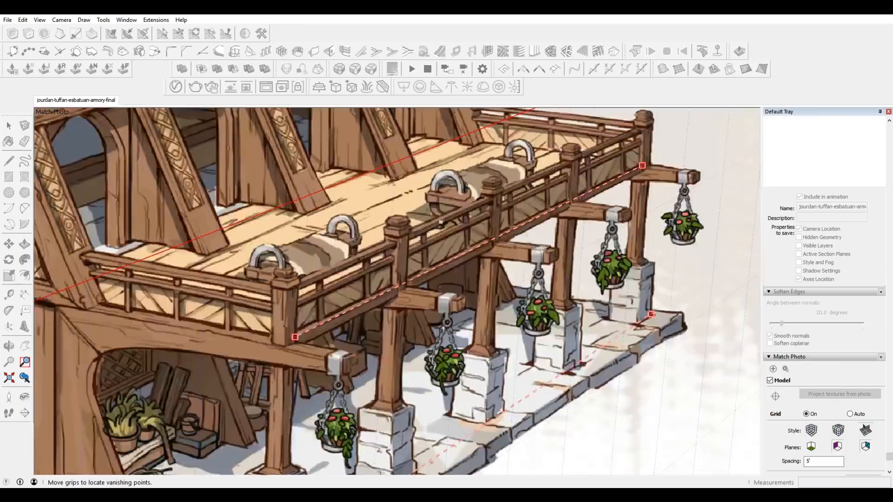
pyautogui.scroll(-1, 532, 260)
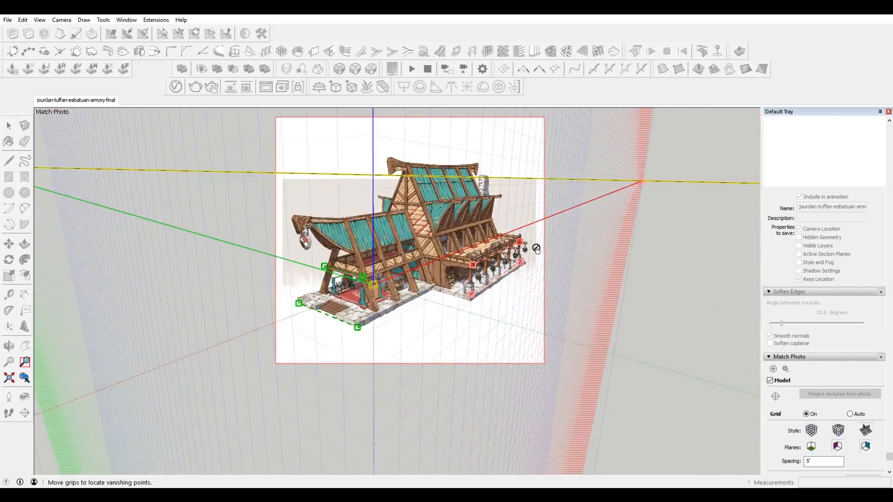
pyautogui.rightClick(563, 225)
pyautogui.click(573, 224)
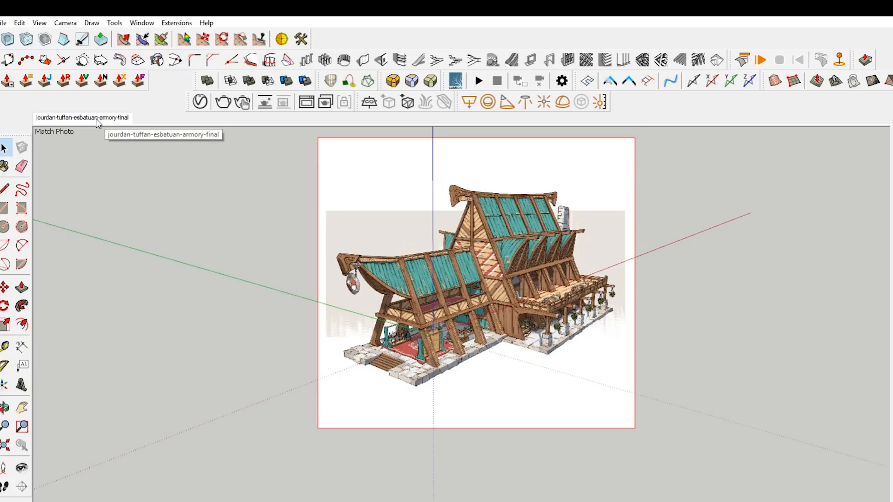
# Examine the front stone platform, roofs and side balcony in the matched armory image at different zoom levels.
pyautogui.press('r')
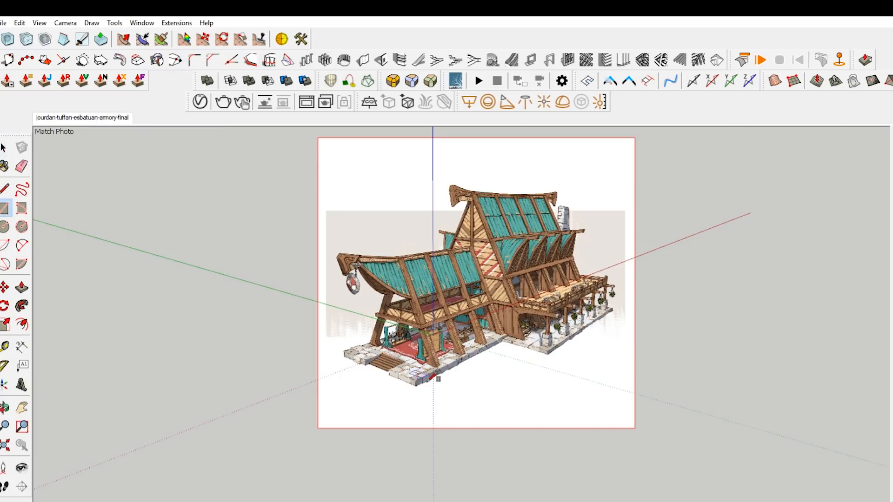
pyautogui.scroll(2, 359, 355)
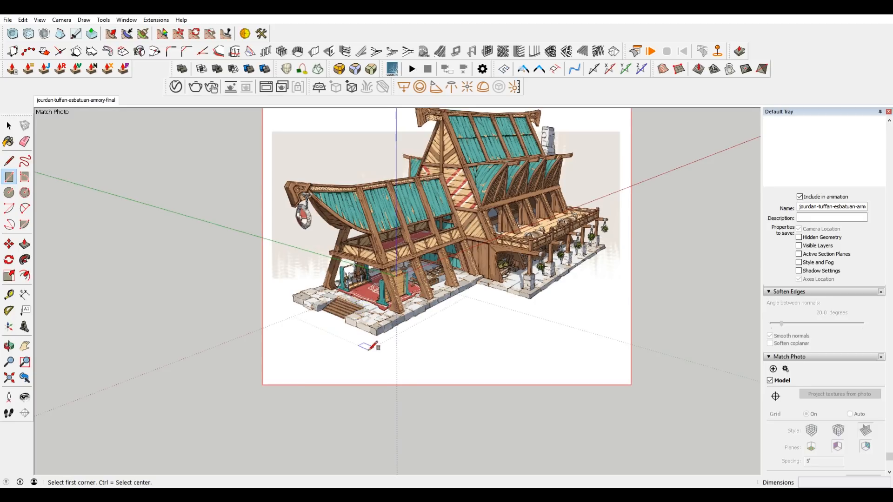
pyautogui.scroll(1, 364, 351)
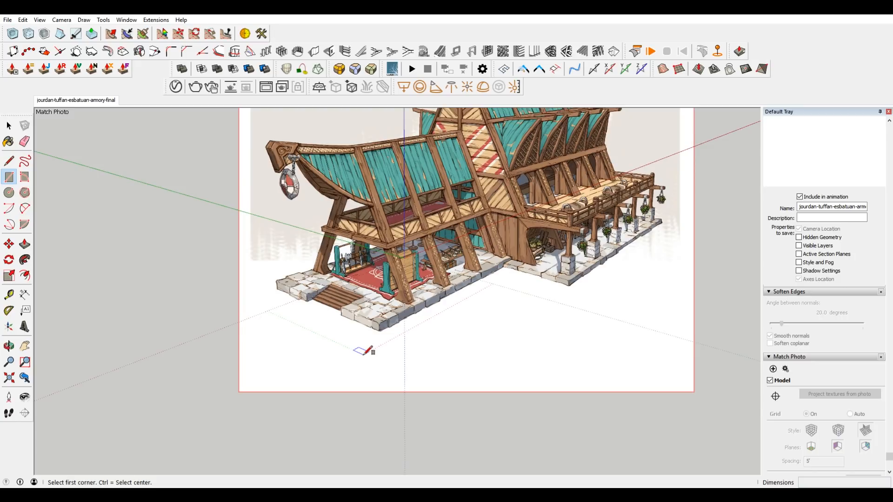
pyautogui.scroll(-1, 365, 354)
pyautogui.scroll(1, 418, 311)
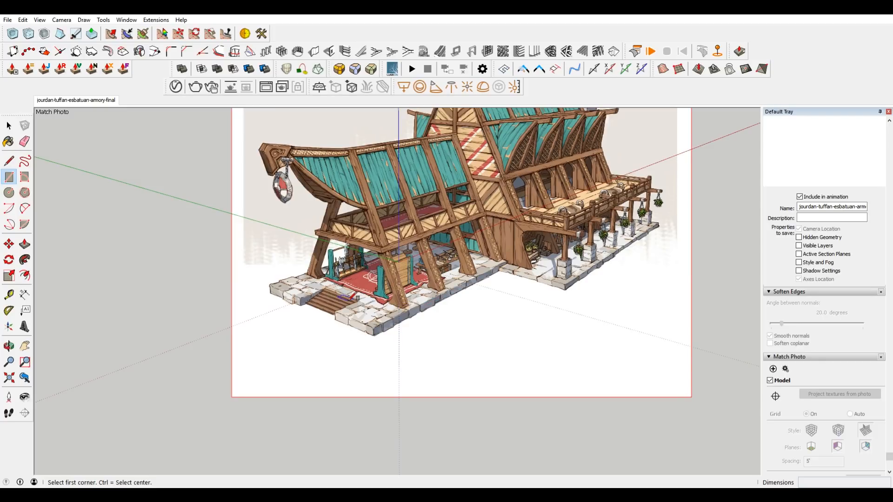
pyautogui.scroll(2, 348, 298)
pyautogui.scroll(2, 535, 150)
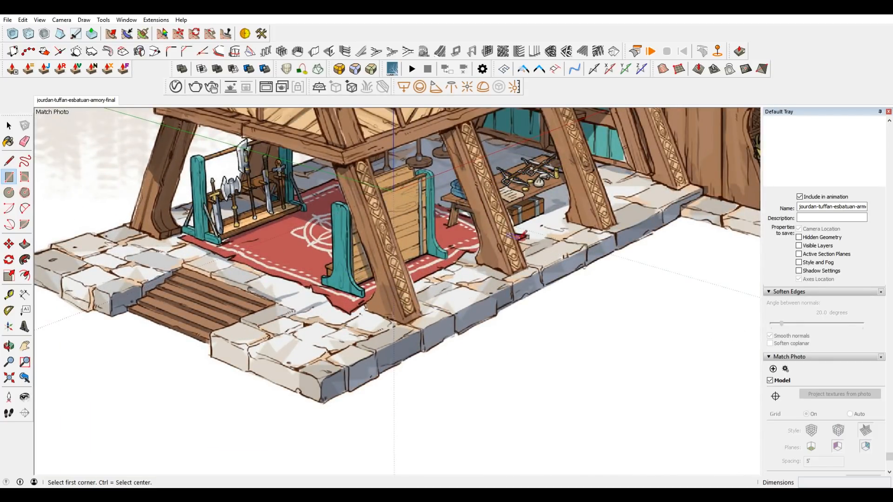
pyautogui.scroll(-1, 511, 230)
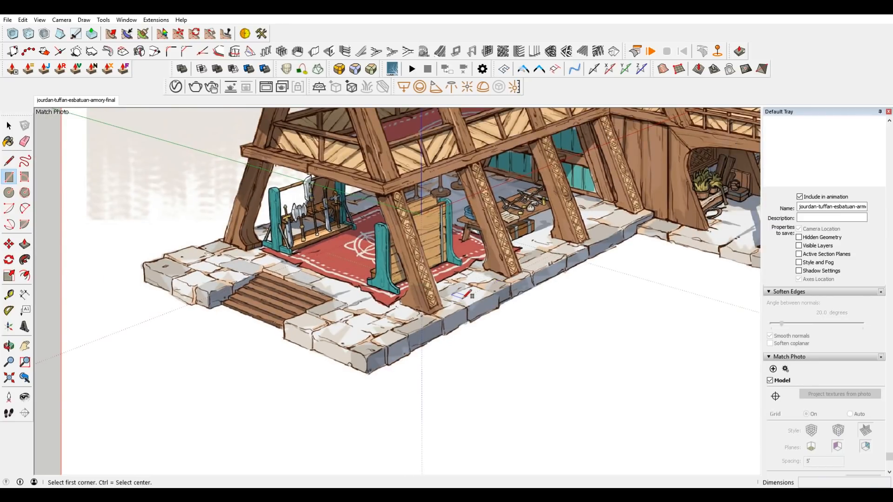
pyautogui.scroll(-5, 427, 290)
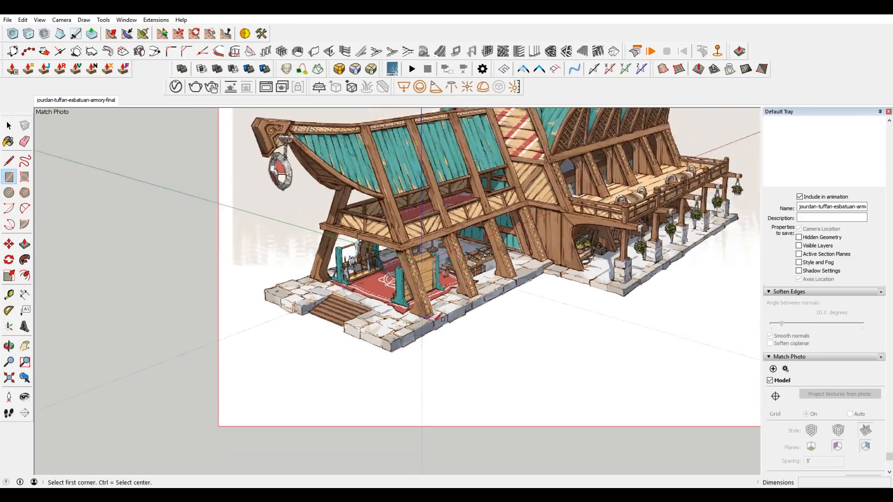
pyautogui.scroll(4, 500, 184)
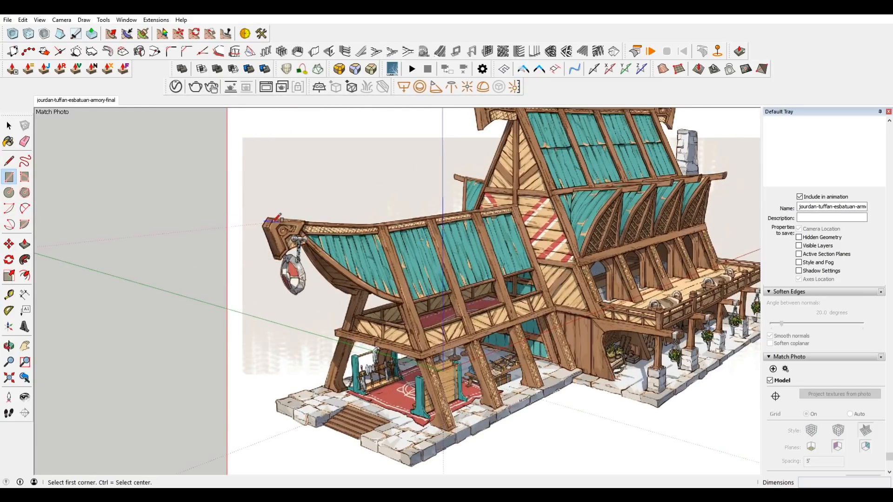
pyautogui.scroll(-2, 421, 279)
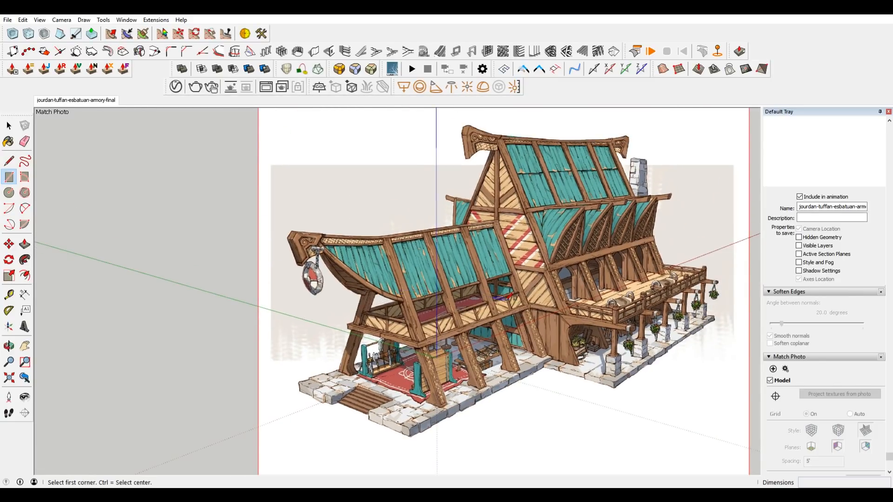
pyautogui.scroll(3, 435, 389)
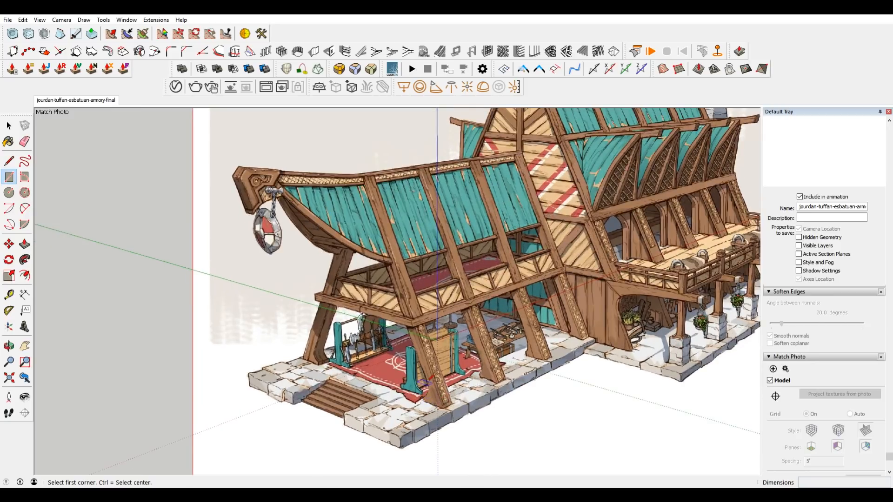
pyautogui.scroll(-2, 424, 300)
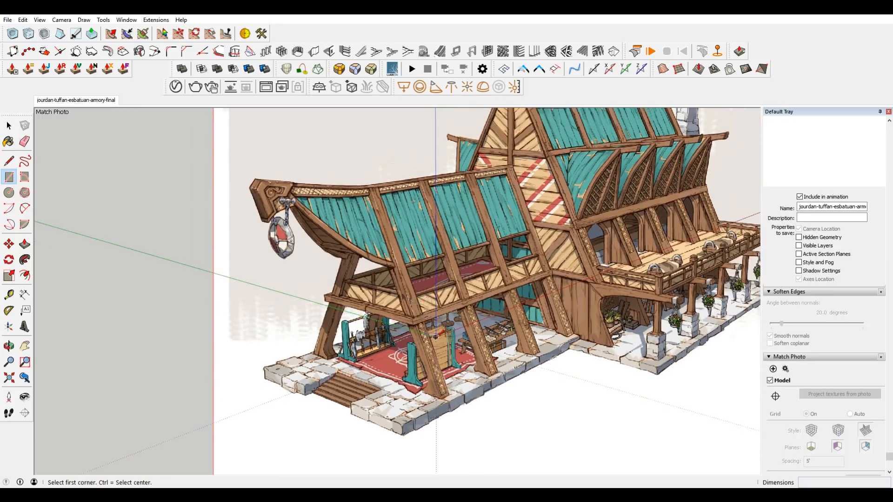
pyautogui.scroll(2, 401, 271)
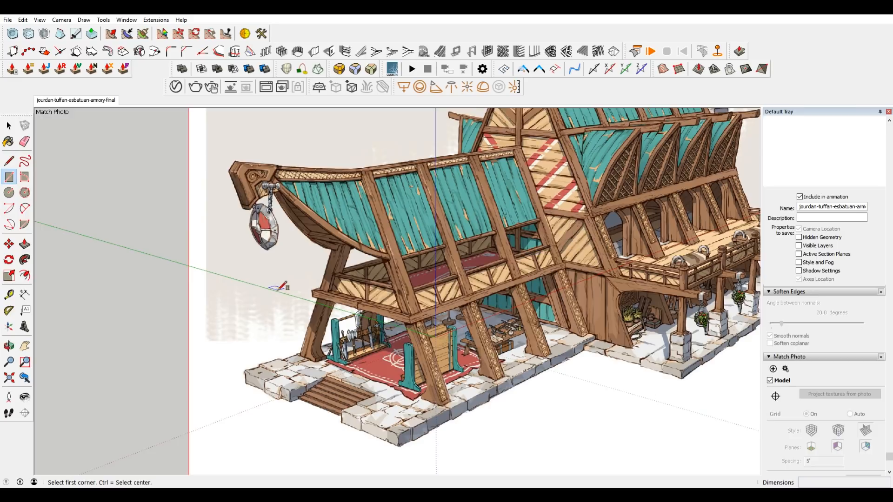
pyautogui.scroll(-3, 282, 288)
pyautogui.scroll(2, 561, 260)
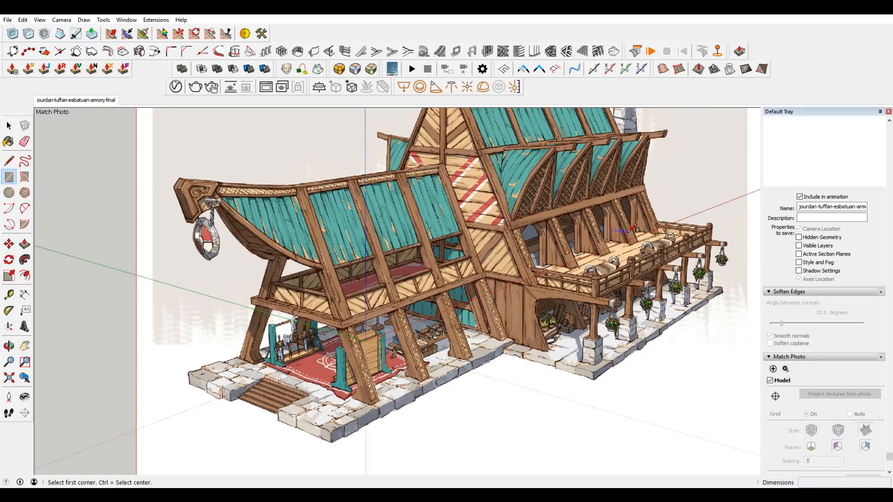
pyautogui.scroll(-2, 565, 257)
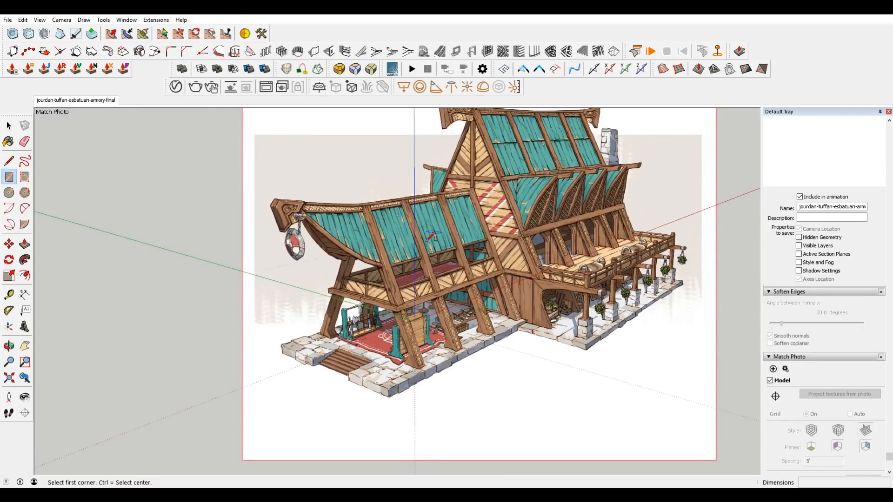
pyautogui.scroll(2, 576, 291)
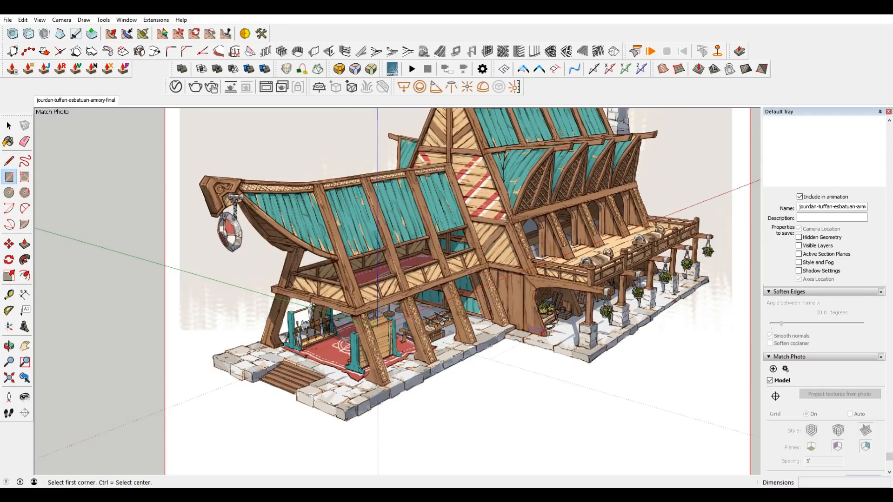
pyautogui.scroll(2, 542, 334)
pyautogui.scroll(-2, 529, 338)
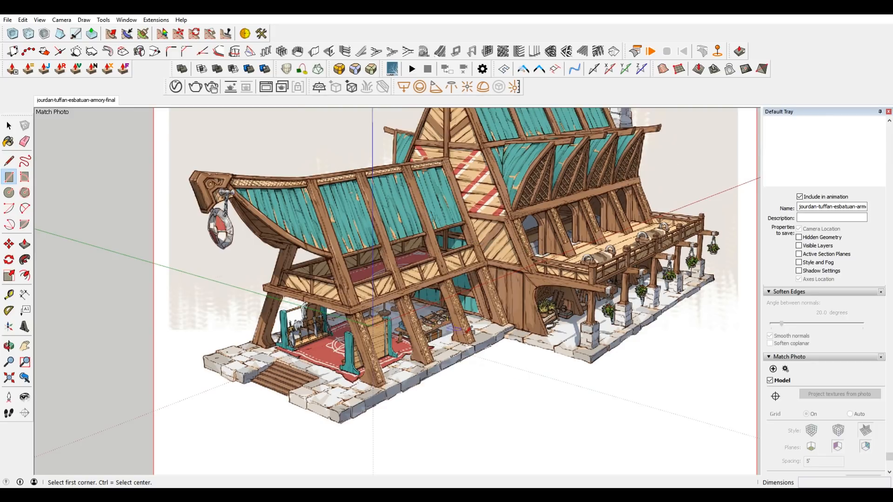
pyautogui.scroll(-1, 455, 292)
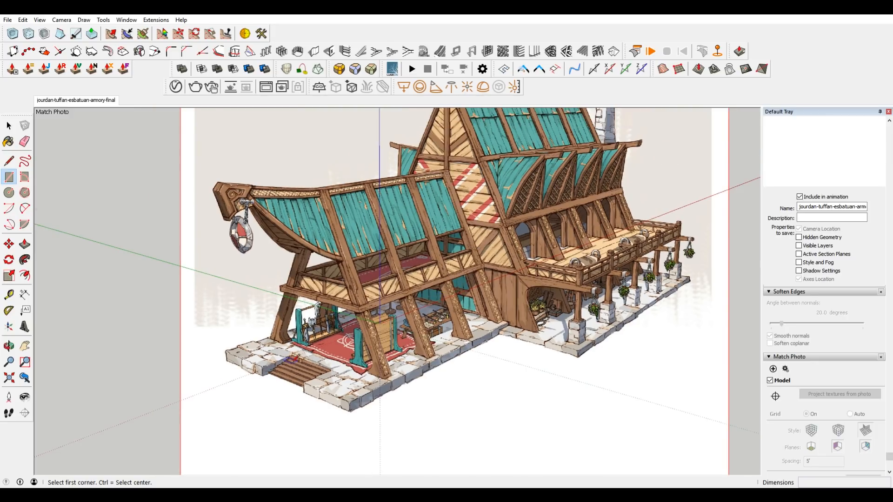
# Draw a ground rectangle about 11' 4" by 7' 6" from the front stone platform's outer corner to its opposite inner corner.
pyautogui.scroll(4, 292, 359)
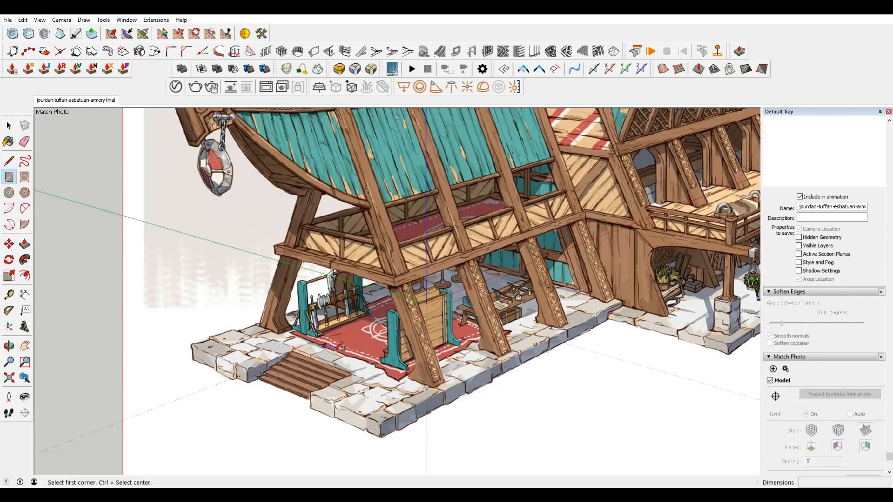
pyautogui.scroll(3, 176, 359)
pyautogui.click(204, 355)
pyautogui.scroll(-5, 205, 354)
pyautogui.scroll(5, 629, 299)
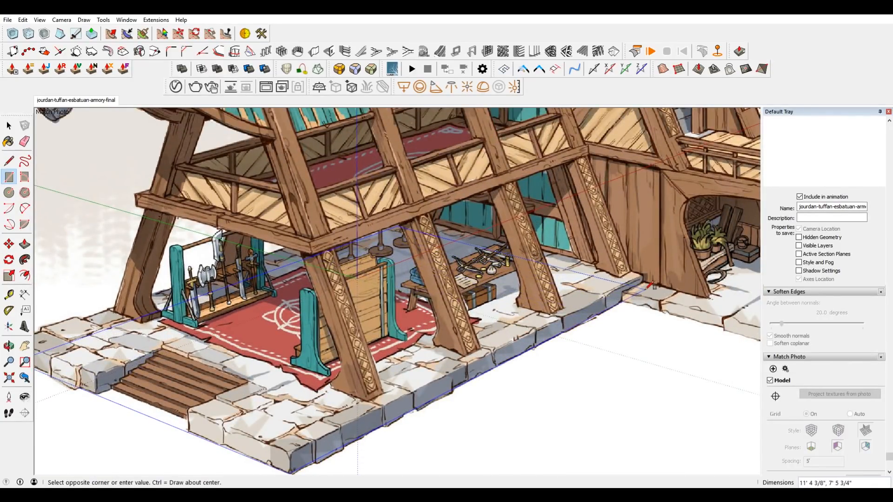
pyautogui.click(647, 288)
# Push/Pull the platform rectangle up 4 1/2" to the top of the stone slab.
pyautogui.press('p')
pyautogui.click(580, 310)
pyautogui.click(584, 291)
# Split the platform slab lengthwise with a vertical line at its front face's midpoint and a line across the top face.
pyautogui.scroll(-1, 584, 291)
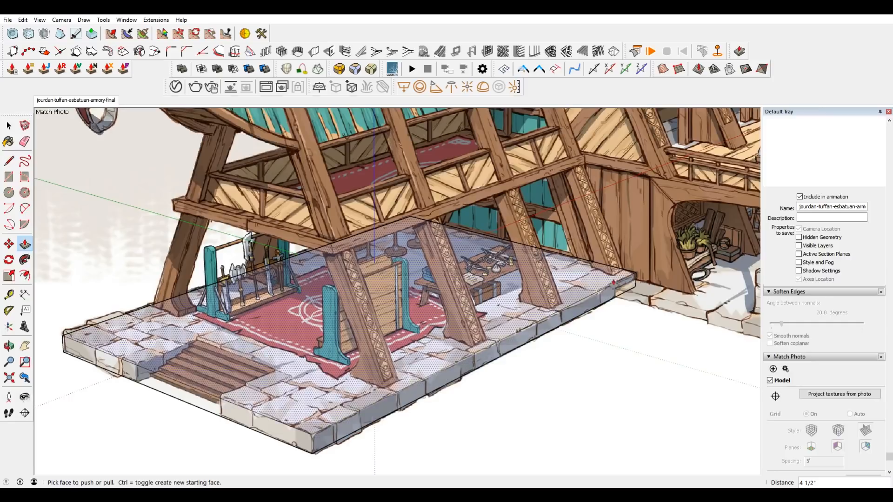
pyautogui.keyDown('shift'); pyautogui.moveTo(291, 357); pyautogui.dragTo(373, 334, button='middle'); pyautogui.keyUp('shift')
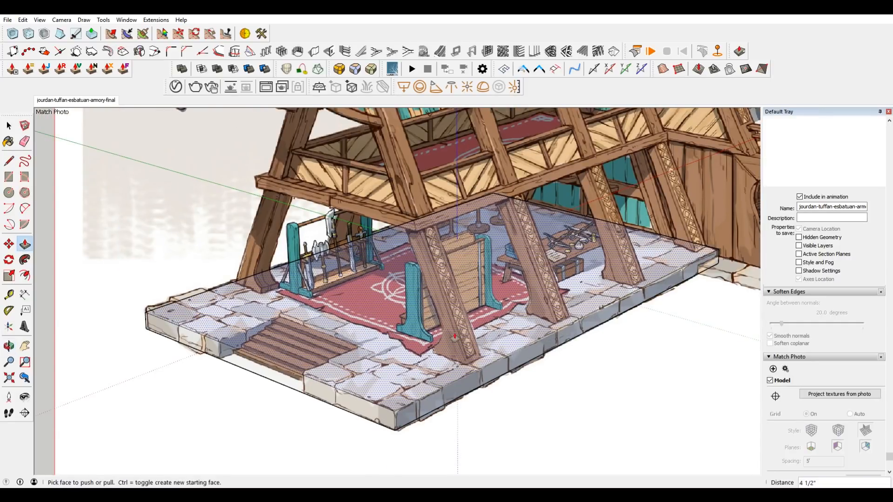
pyautogui.press('l')
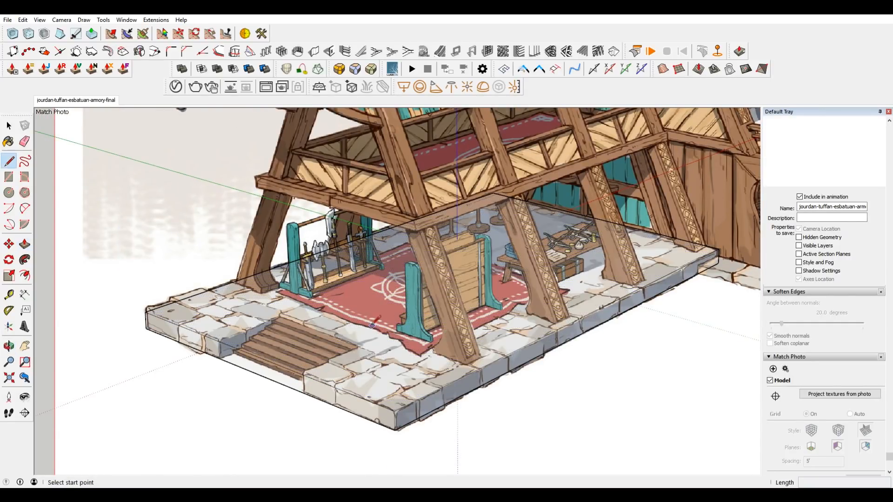
pyautogui.click(259, 375)
pyautogui.click(259, 358)
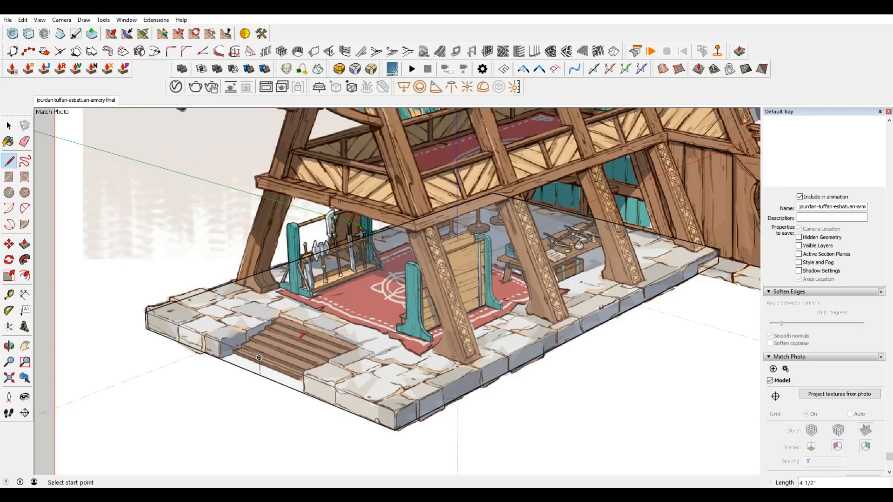
pyautogui.click(260, 358)
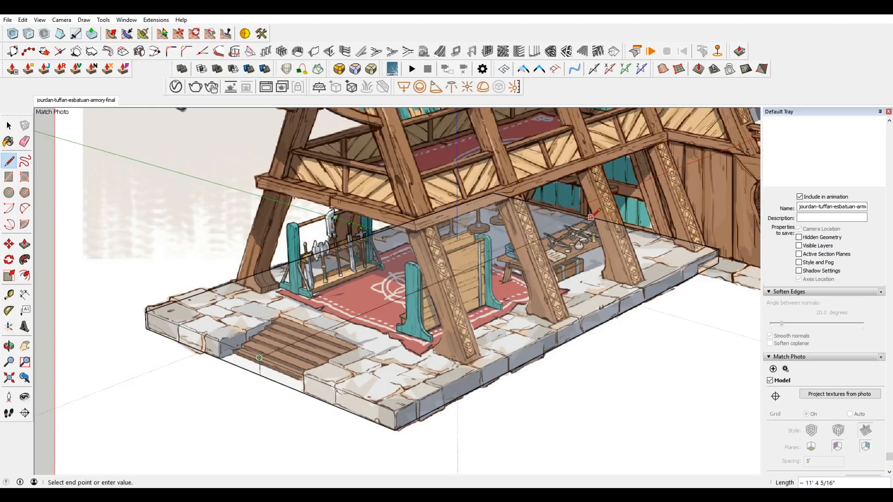
pyautogui.press('Escape')
# Erase the far half of the split platform slab, including its outer edges.
pyautogui.scroll(-2, 244, 299)
pyautogui.press('e')
pyautogui.moveTo(227, 351)
pyautogui.mouseDown()
pyautogui.moveTo(222, 302)
pyautogui.moveTo(248, 305)
pyautogui.mouseUp()
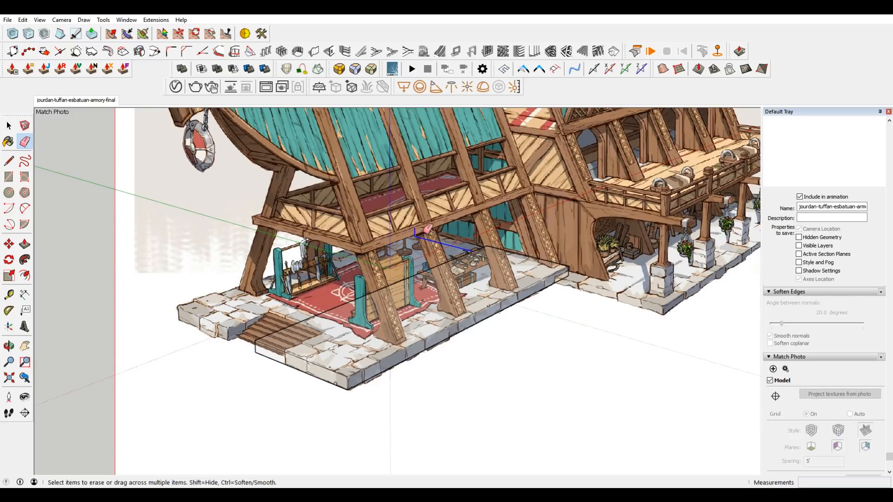
# Select all geometry of the remaining platform half and make it a group.
pyautogui.press('space')
pyautogui.click(319, 348)
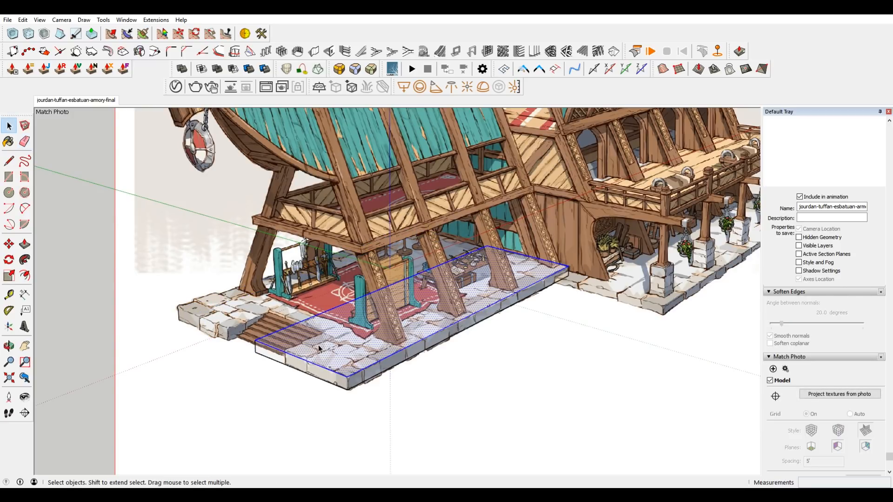
pyautogui.rightClick(319, 348)
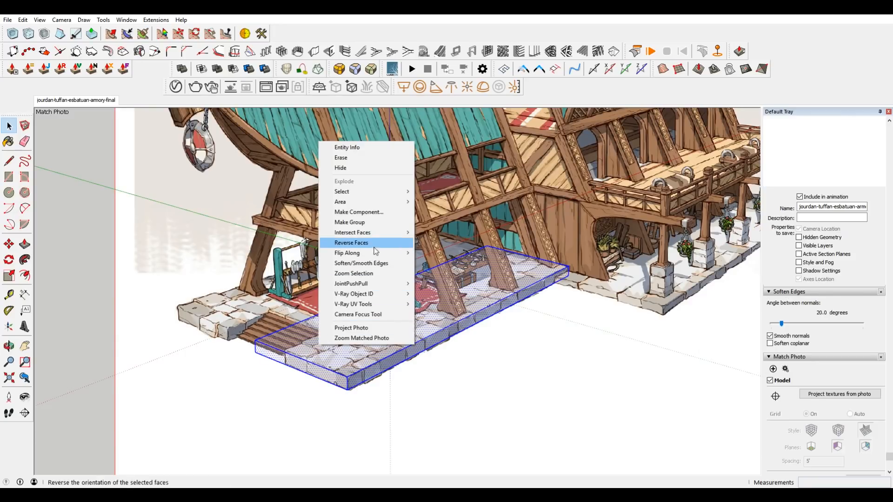
pyautogui.click(378, 223)
# Turn the platform half group into a component named FrontStonePlatform.
pyautogui.rightClick(347, 354)
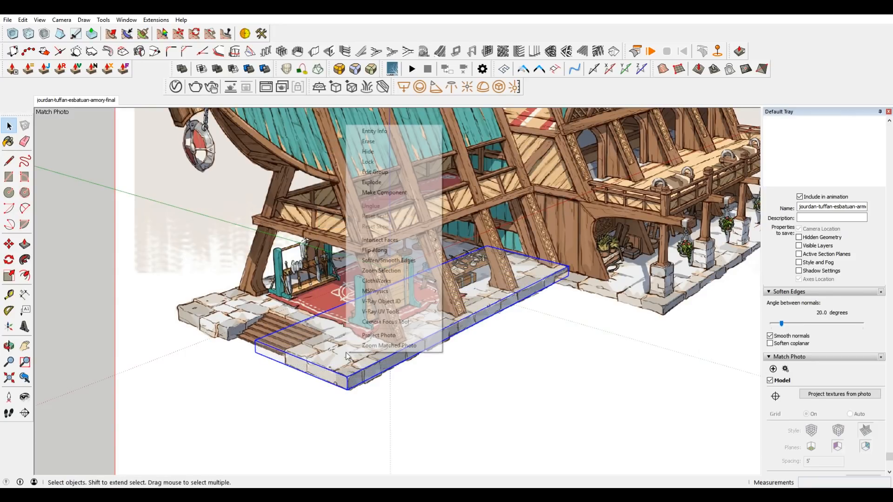
pyautogui.click(394, 192)
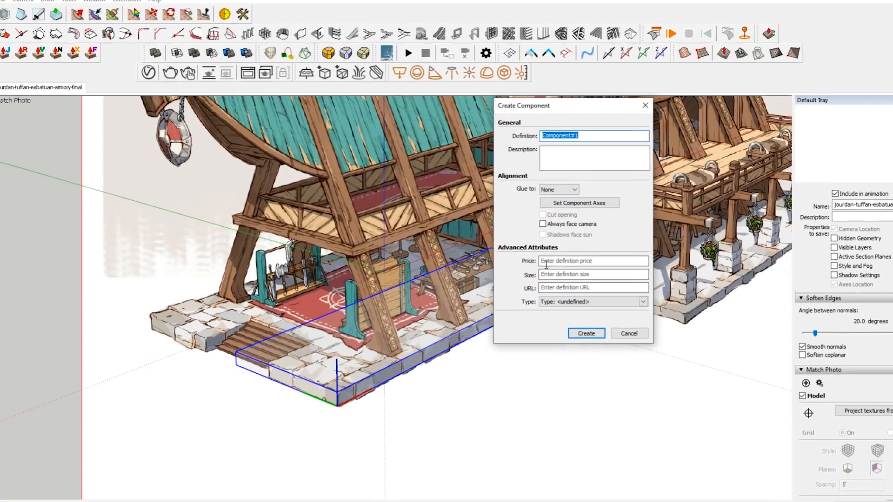
pyautogui.write('Stone')
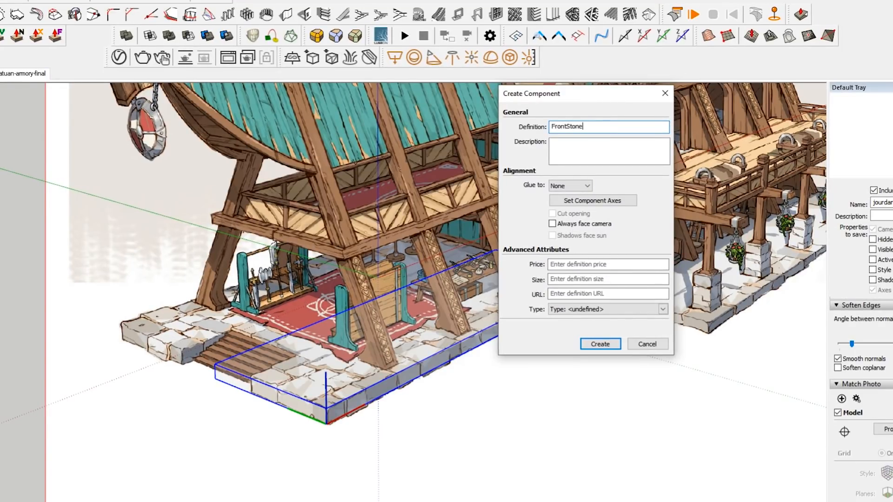
pyautogui.write('Platform')
pyautogui.press('Return')
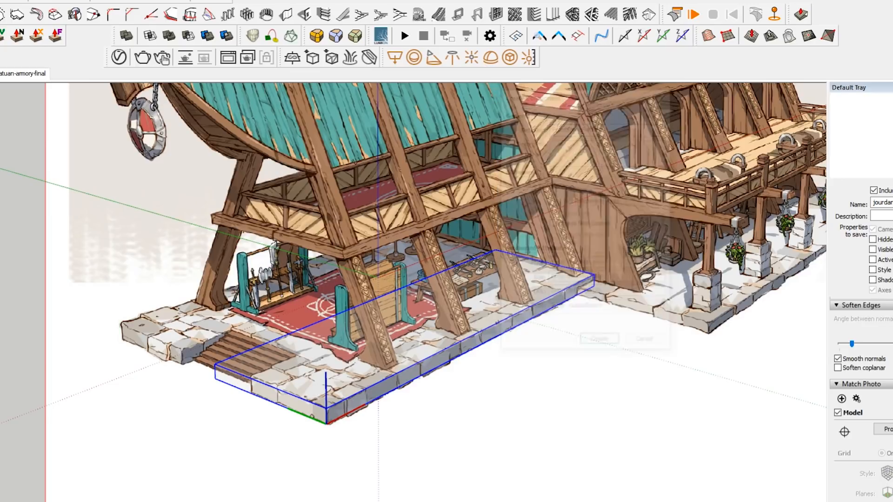
# Copy the FrontStonePlatform component about 3' 4" sideways along the front edge towards the platform's far corner.
pyautogui.press('m')
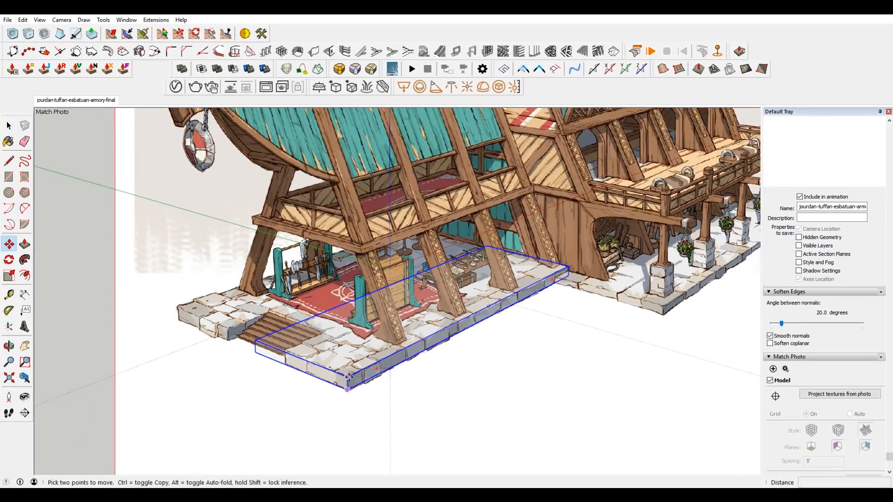
pyautogui.press('ctrl')
pyautogui.click(276, 345)
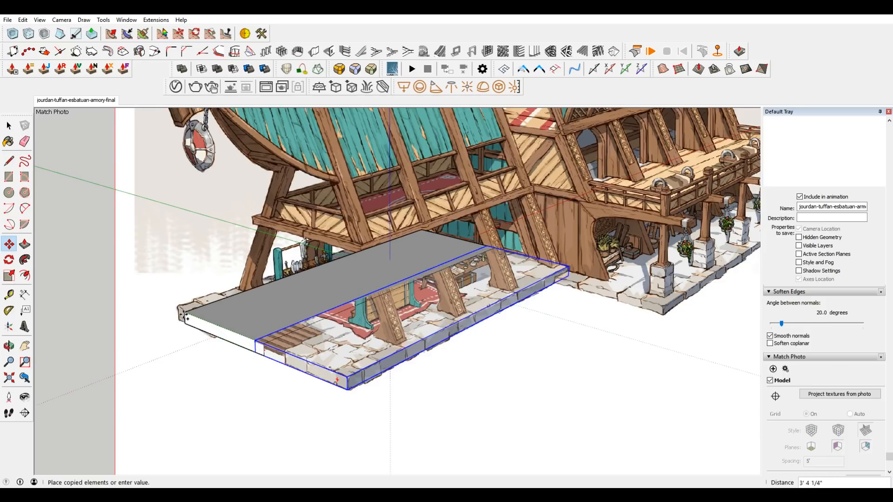
pyautogui.click(185, 315)
# Flip the copied component across the platform's width to mirror the original half.
pyautogui.rightClick(228, 316)
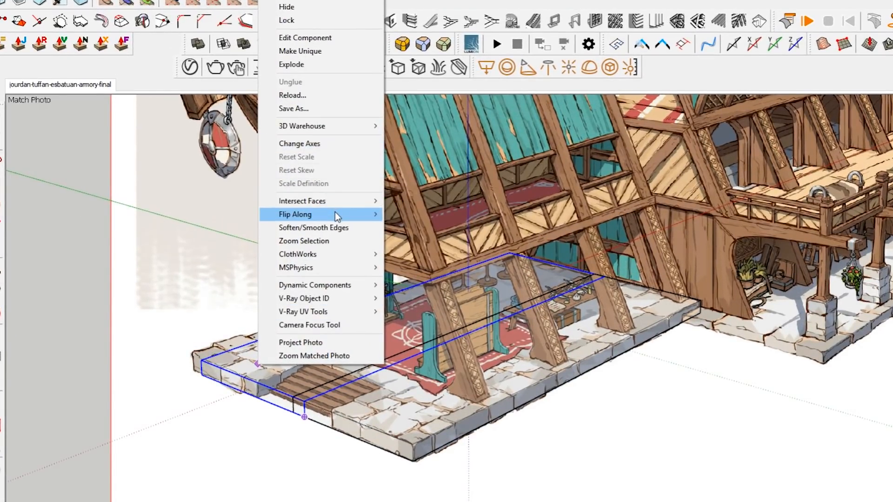
pyautogui.moveTo(338, 216)
pyautogui.click(454, 228)
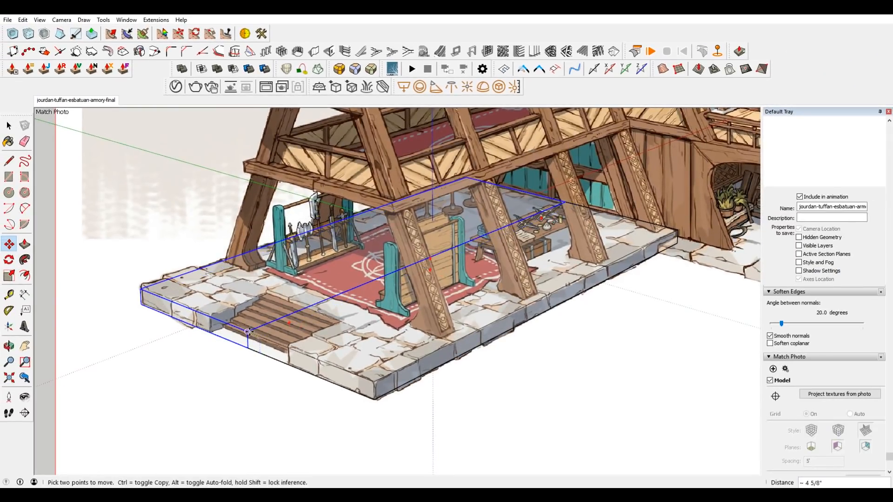
# Hide the top and front seam edges inside the component where the two mirrored platform halves meet.
pyautogui.scroll(2, 266, 318)
pyautogui.press('space')
pyautogui.scroll(-4, 317, 329)
pyautogui.scroll(3, 294, 328)
pyautogui.moveTo(295, 327); pyautogui.dragTo(431, 315, button='middle')
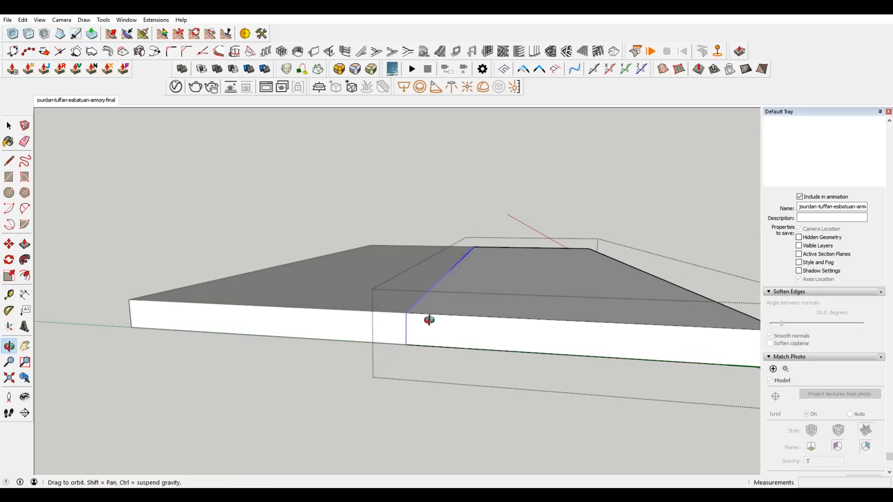
pyautogui.click(40, 20)
pyautogui.moveTo(69, 23)
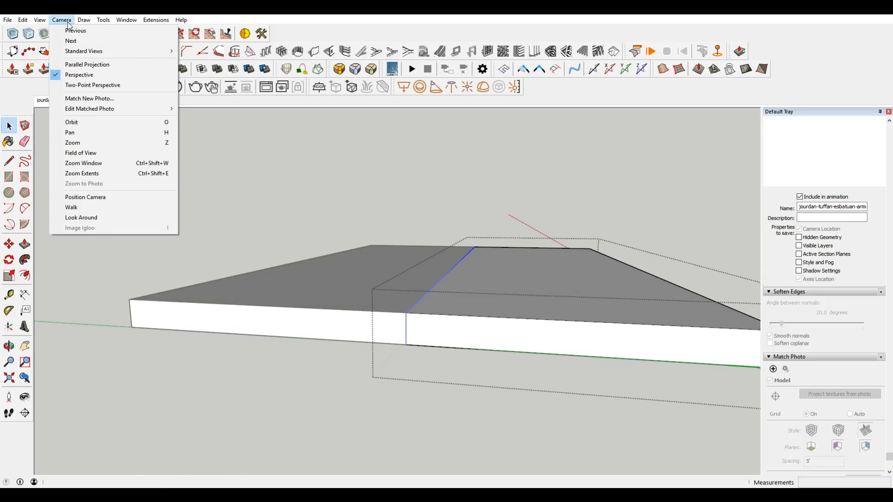
pyautogui.rightClick(447, 278)
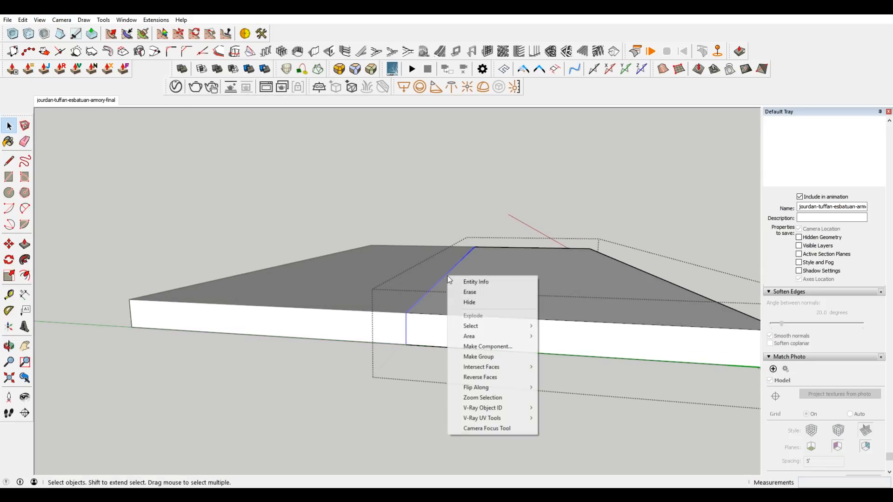
pyautogui.click(481, 302)
pyautogui.click(569, 199)
pyautogui.moveTo(594, 231); pyautogui.dragTo(408, 279, button='middle')
pyautogui.scroll(-3, 395, 298)
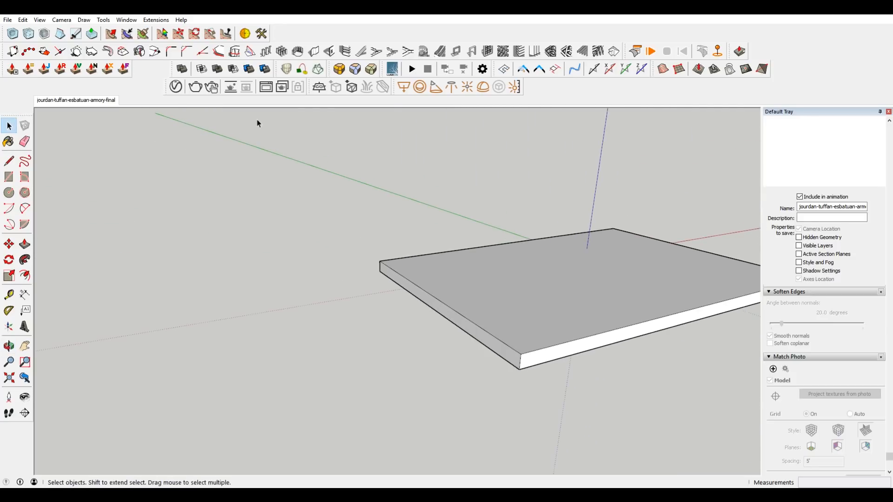
# Return to the matched concept image and open the Animation settings in Model Info.
pyautogui.click(81, 101)
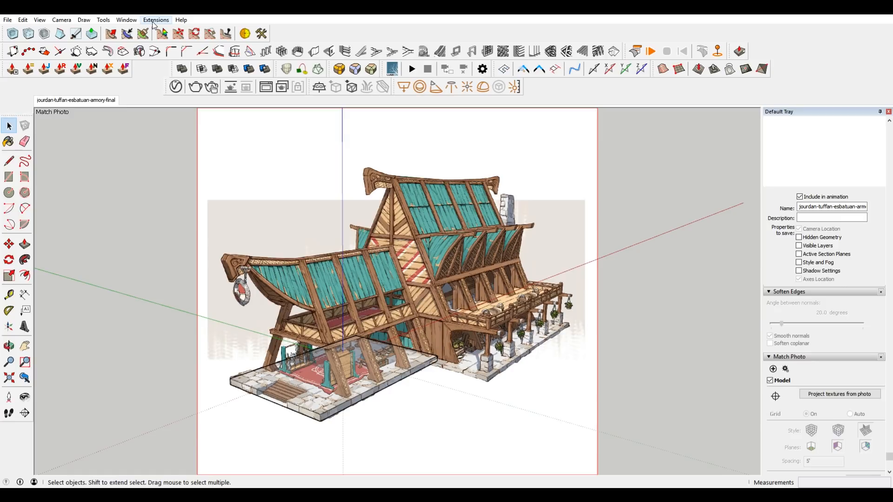
pyautogui.click(127, 20)
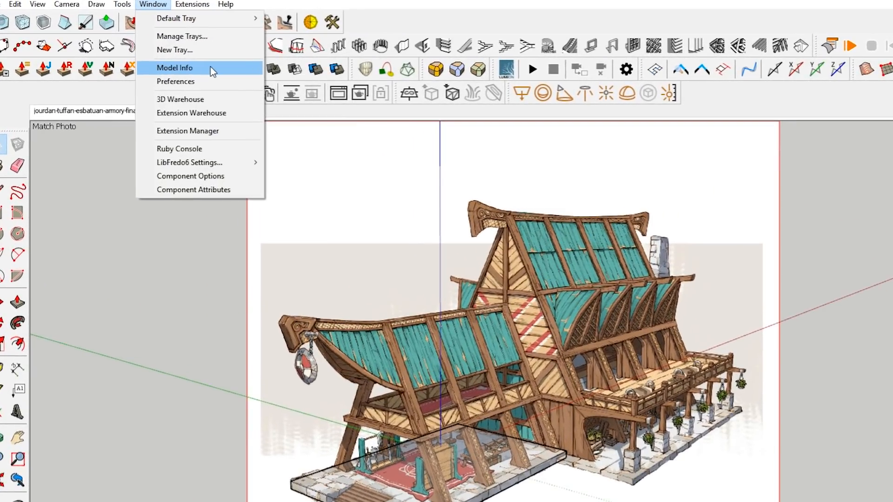
pyautogui.click(213, 71)
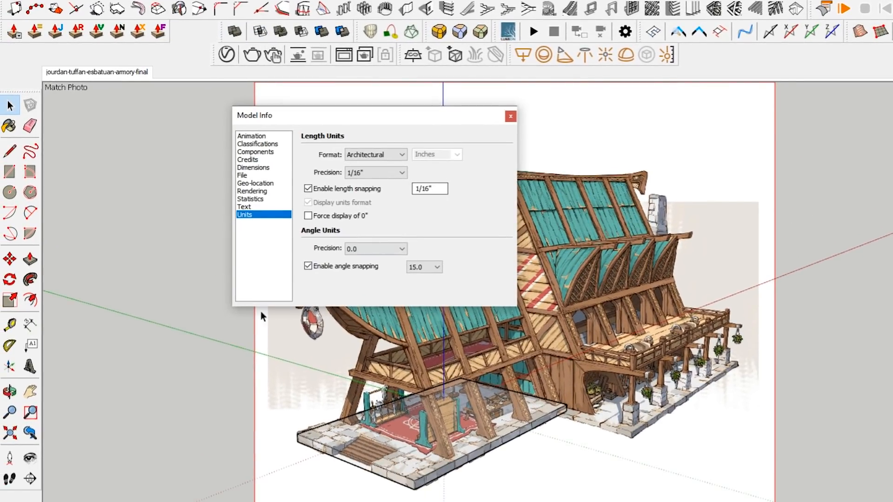
pyautogui.click(251, 137)
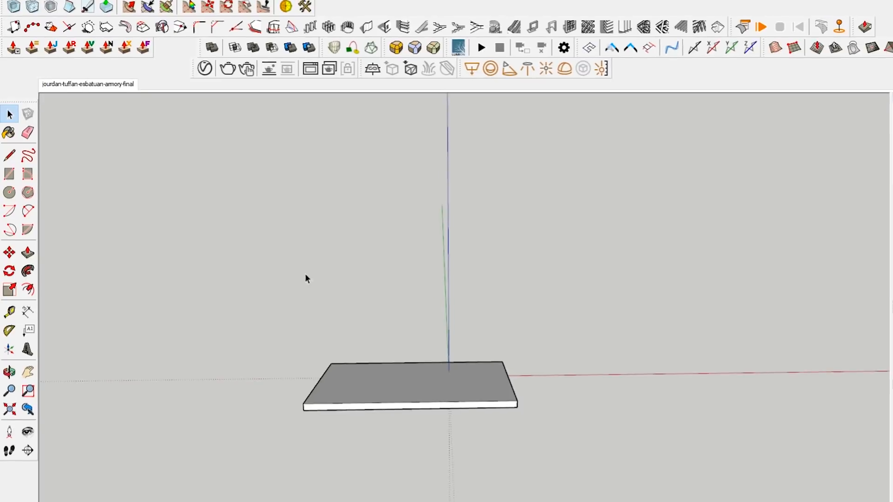
# Draw the stair recess outline on the near platform half, up the front face, back about 1' 8", and across about 1' 3 1/4" to the seam.
pyautogui.scroll(3, 259, 390)
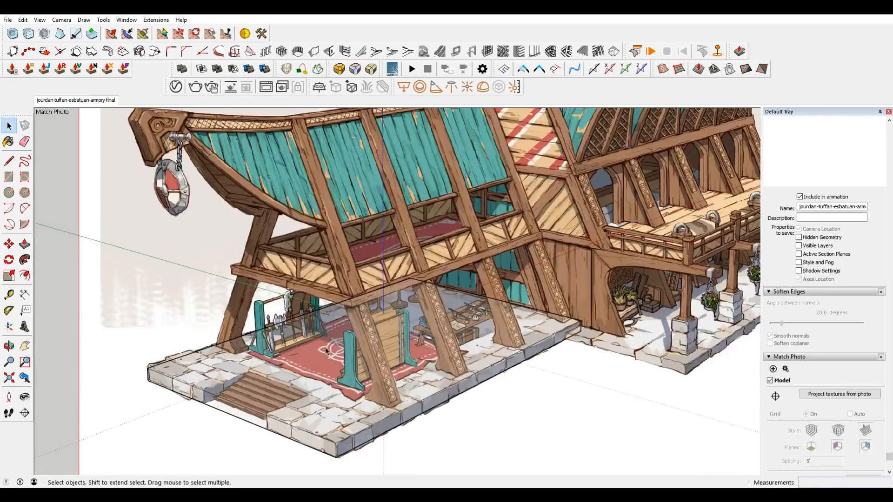
pyautogui.scroll(-1, 258, 390)
pyautogui.scroll(4, 259, 390)
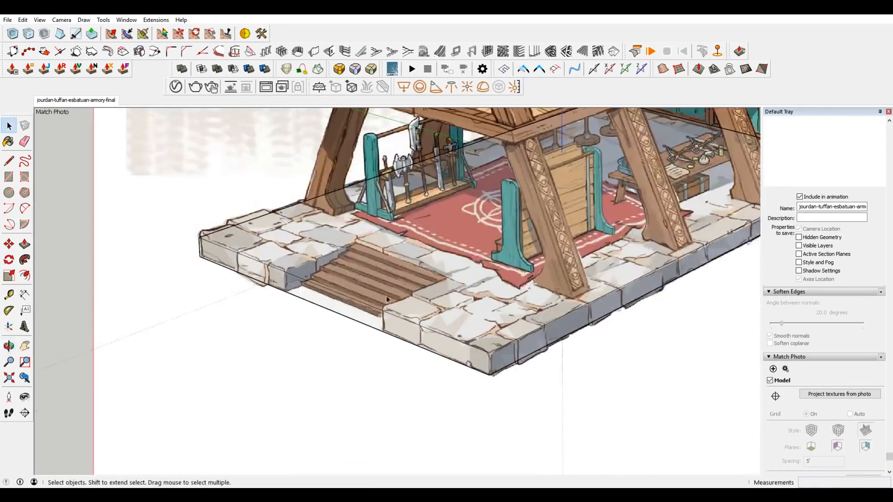
pyautogui.scroll(2, 395, 312)
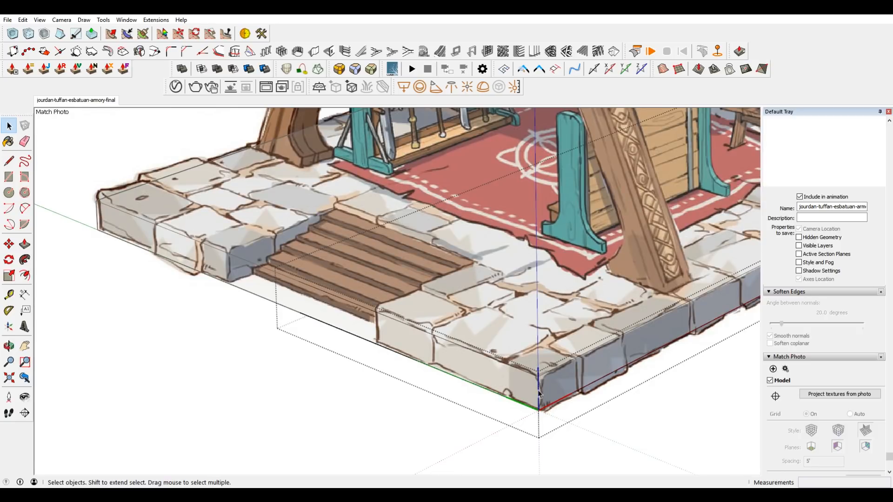
pyautogui.press('l')
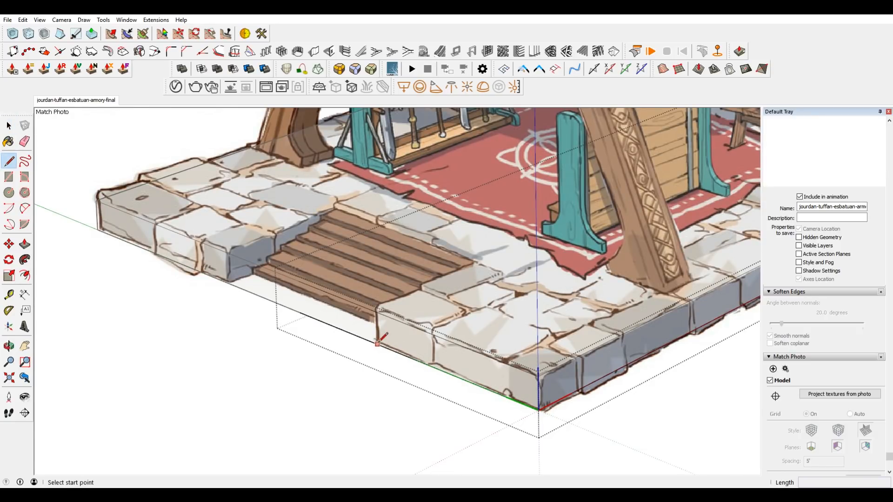
pyautogui.click(376, 344)
pyautogui.click(375, 311)
pyautogui.click(375, 312)
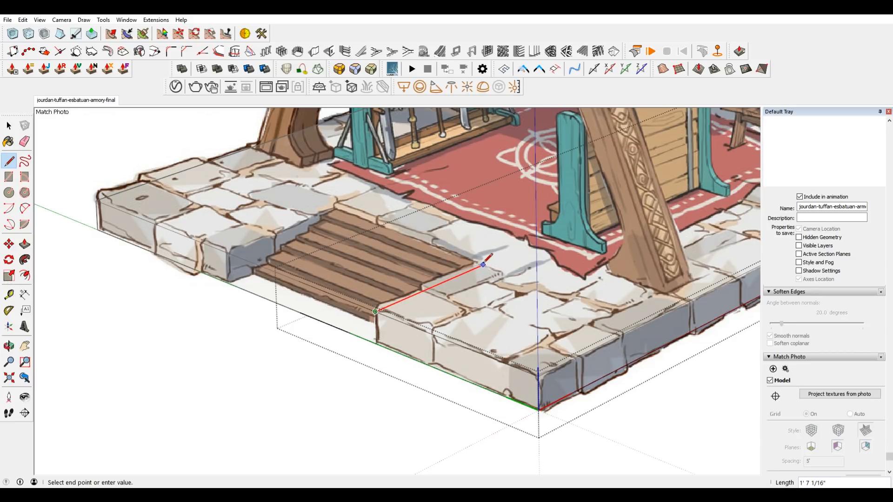
pyautogui.click(338, 204)
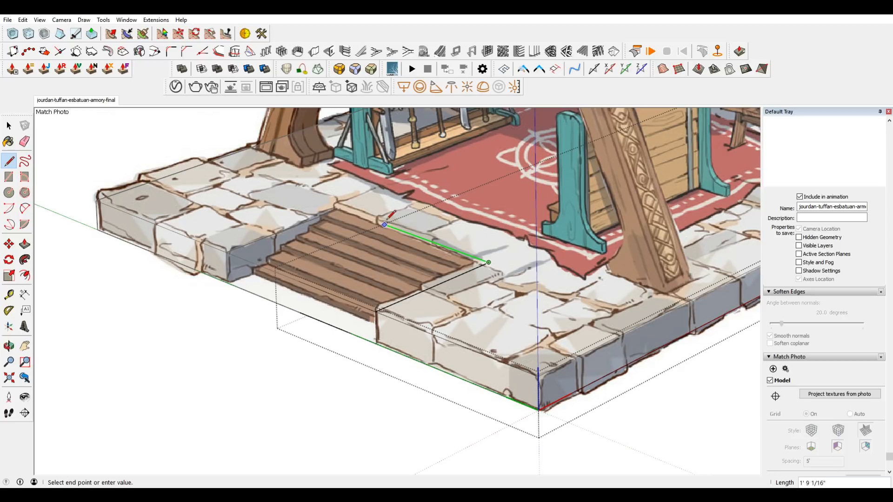
pyautogui.click(413, 235)
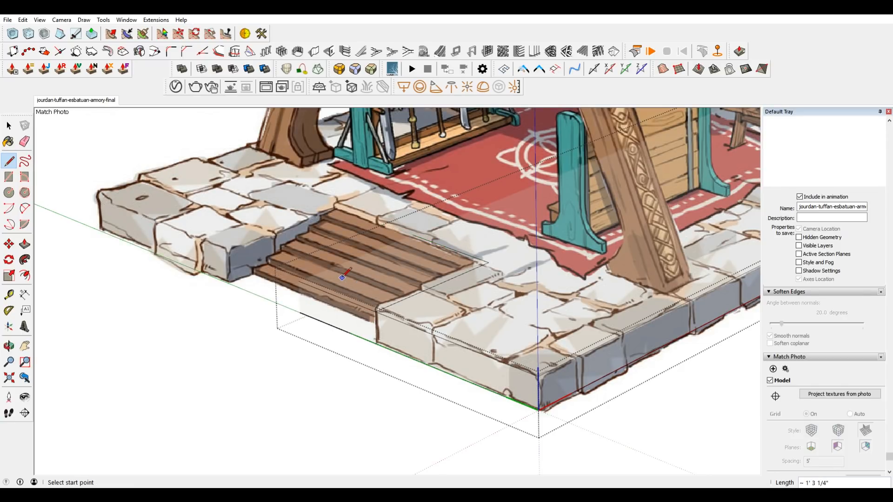
pyautogui.press('space')
pyautogui.click(366, 279)
pyautogui.press('p')
pyautogui.click(367, 279)
pyautogui.press('Escape')
# Erase the leftover edges and faces in the stair recess to open the notch in the platform half.
pyautogui.scroll(-2, 313, 310)
pyautogui.moveTo(312, 309)
pyautogui.mouseDown(button='middle')
pyautogui.moveTo(364, 349)
pyautogui.moveTo(390, 336)
pyautogui.mouseUp(button='middle')
pyautogui.scroll(3, 365, 348)
pyautogui.press('e')
pyautogui.moveTo(350, 346); pyautogui.dragTo(316, 265)
pyautogui.moveTo(417, 338); pyautogui.dragTo(499, 314, button='middle')
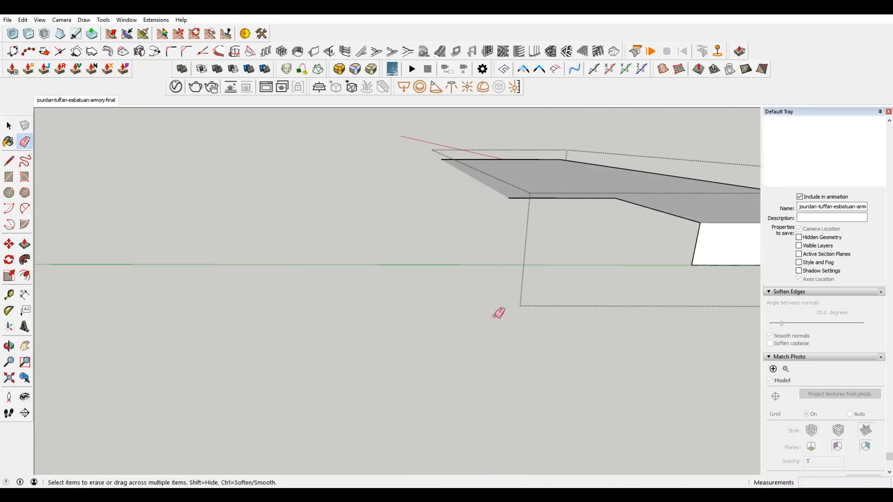
pyautogui.moveTo(518, 279); pyautogui.dragTo(556, 303, button='middle')
# Draw rectangles to close the side and back walls of the stair recess.
pyautogui.press('r')
pyautogui.click(655, 281)
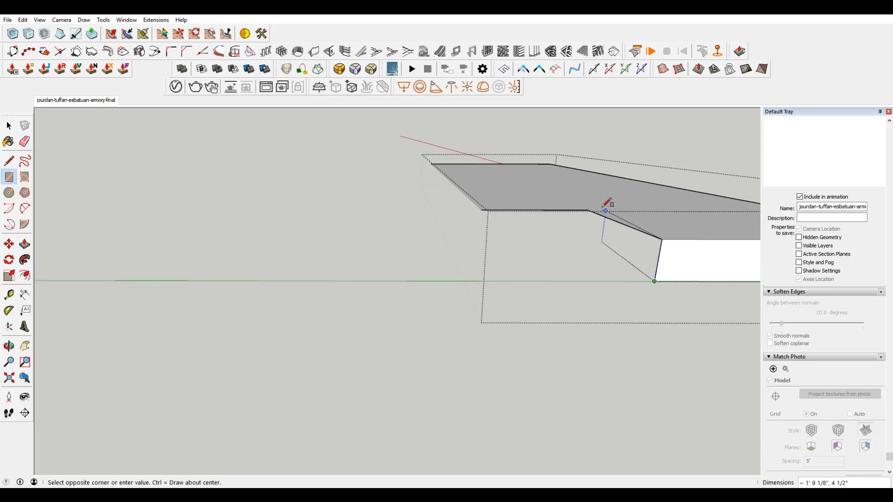
pyautogui.click(588, 211)
pyautogui.click(481, 210)
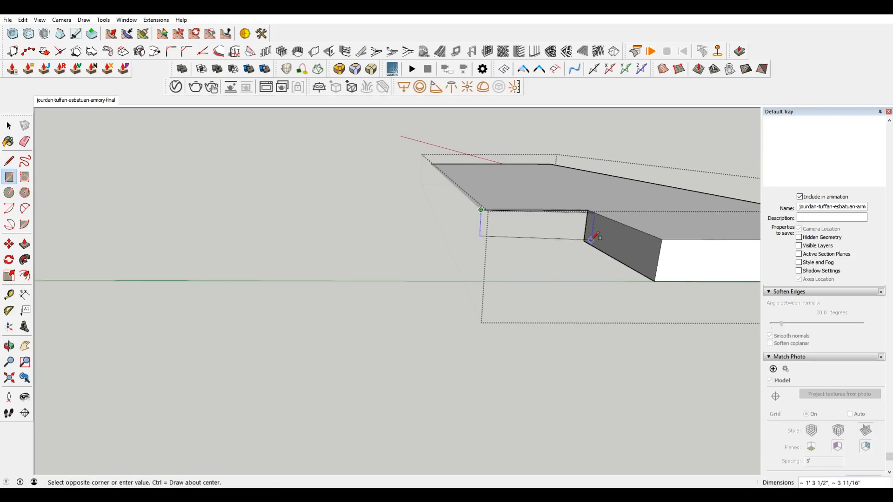
pyautogui.click(592, 238)
pyautogui.press('space')
# Hide the vertical seam edge on the recess's back wall, exit the component and return to the matched concept image.
pyautogui.moveTo(602, 289); pyautogui.dragTo(358, 316, button='middle')
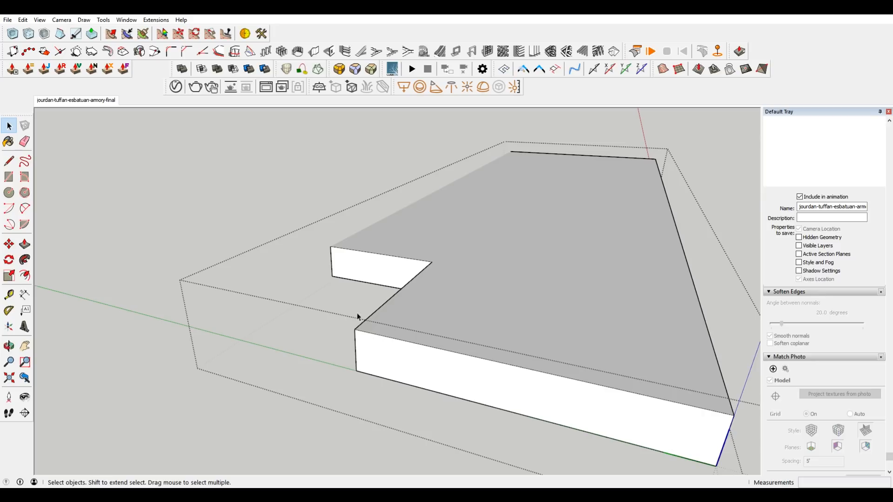
pyautogui.moveTo(230, 236); pyautogui.dragTo(454, 308, button='middle')
pyautogui.moveTo(321, 282); pyautogui.dragTo(323, 325, button='middle')
pyautogui.click(95, 101)
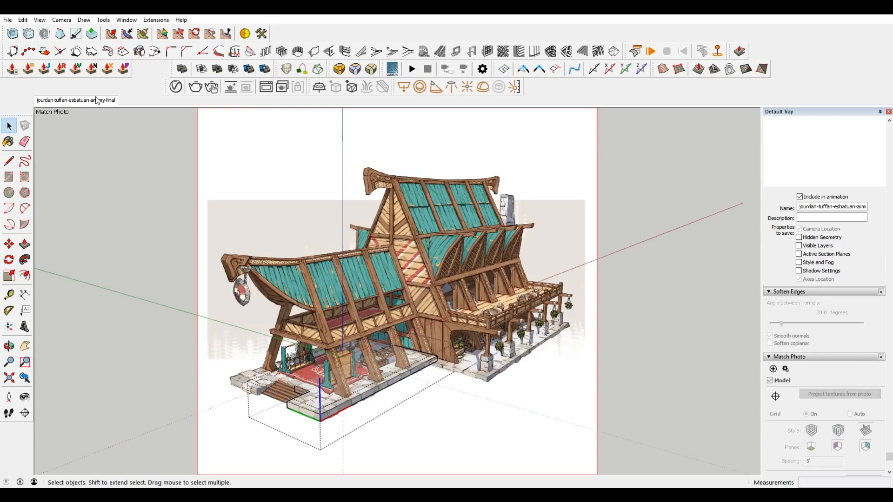
pyautogui.scroll(6, 242, 344)
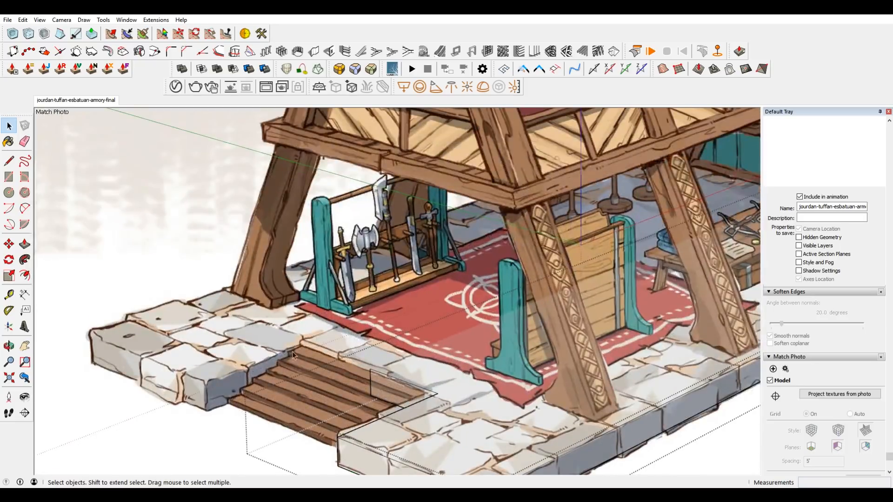
pyautogui.moveTo(314, 400)
pyautogui.mouseDown(button='middle')
pyautogui.moveTo(449, 329)
pyautogui.moveTo(454, 262)
pyautogui.mouseUp(button='middle')
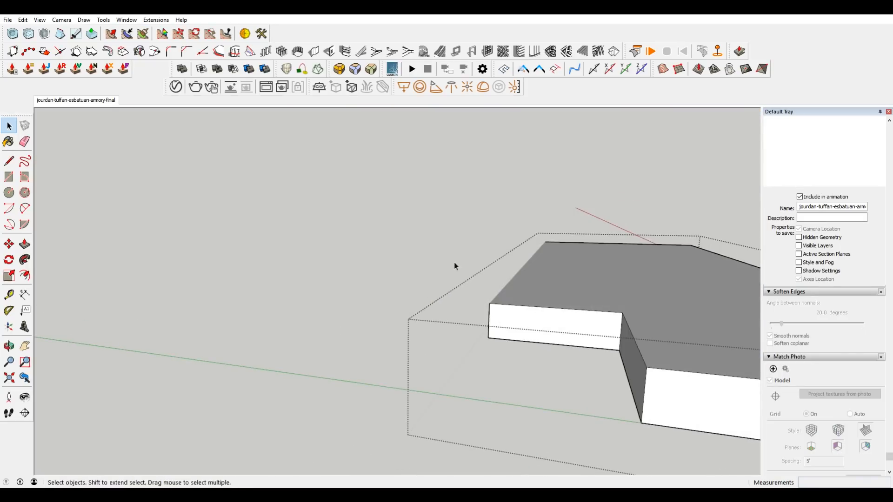
pyautogui.rightClick(490, 317)
pyautogui.click(529, 342)
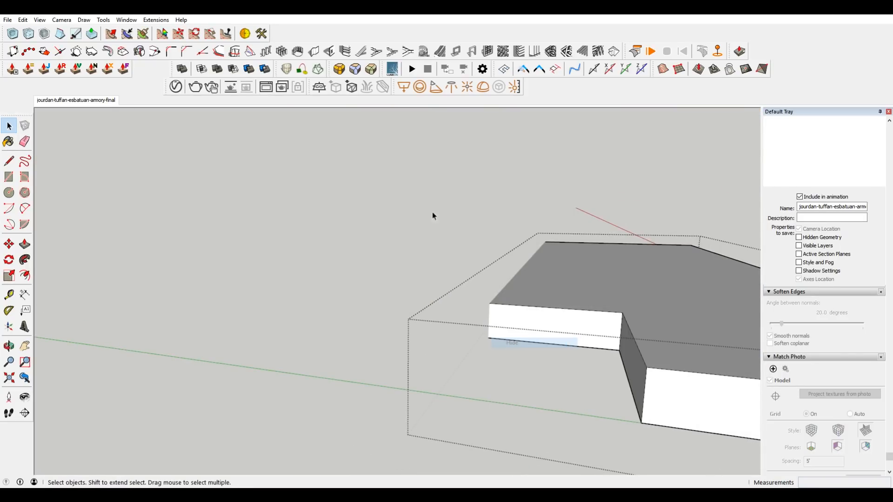
pyautogui.click(427, 186)
pyautogui.moveTo(474, 312)
pyautogui.mouseDown(button='middle')
pyautogui.moveTo(375, 339)
pyautogui.moveTo(535, 325)
pyautogui.moveTo(475, 325)
pyautogui.mouseUp(button='middle')
pyautogui.click(82, 105)
pyautogui.scroll(10, 354, 368)
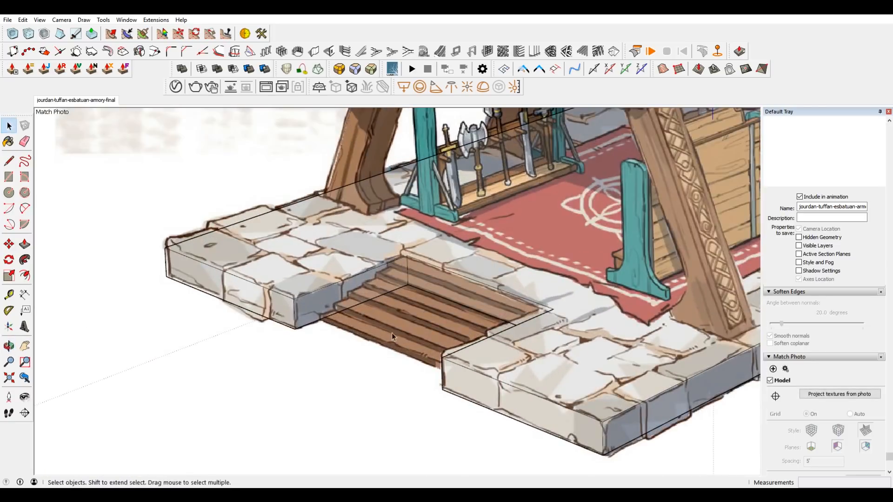
# Open the near platform half component for editing and return to the matched concept image.
pyautogui.moveTo(392, 333); pyautogui.dragTo(552, 328, button='middle')
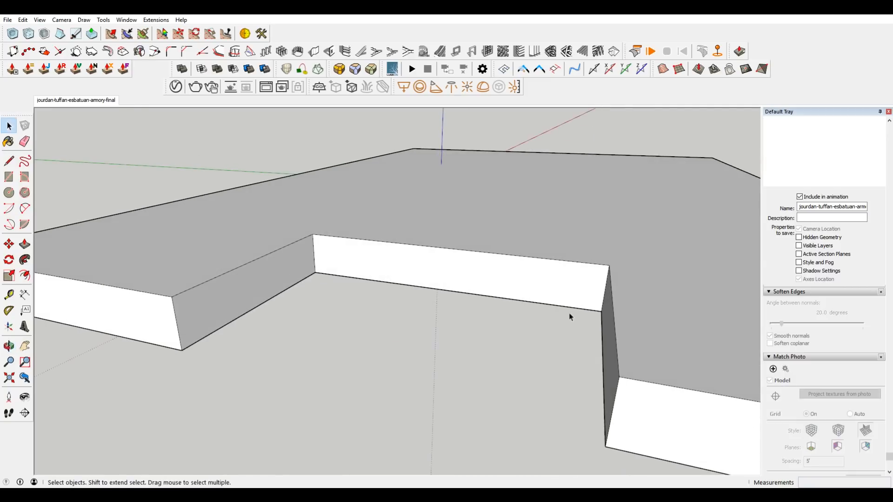
pyautogui.click(643, 269)
pyautogui.doubleClick(643, 263)
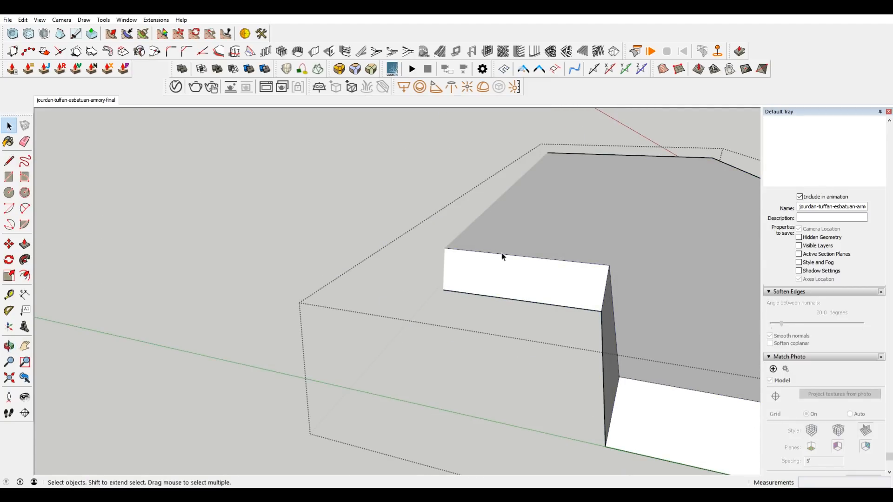
pyautogui.scroll(-2, 502, 256)
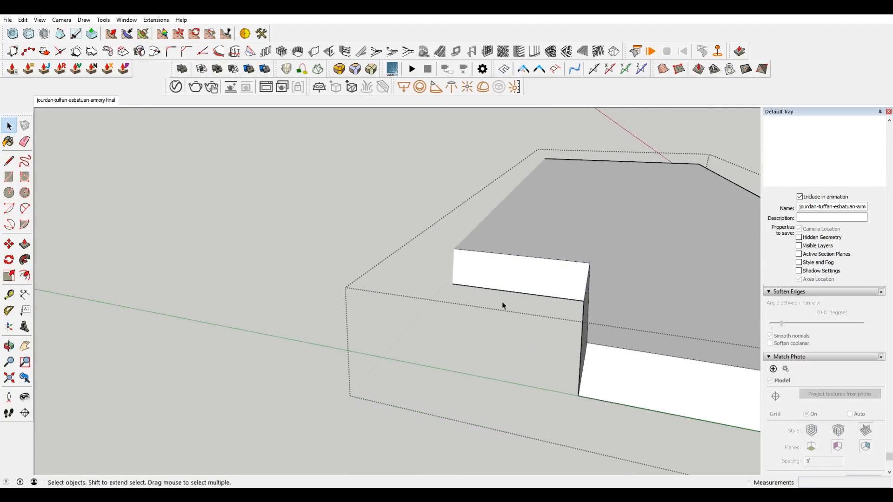
pyautogui.click(88, 105)
pyautogui.press('r')
pyautogui.click(564, 283)
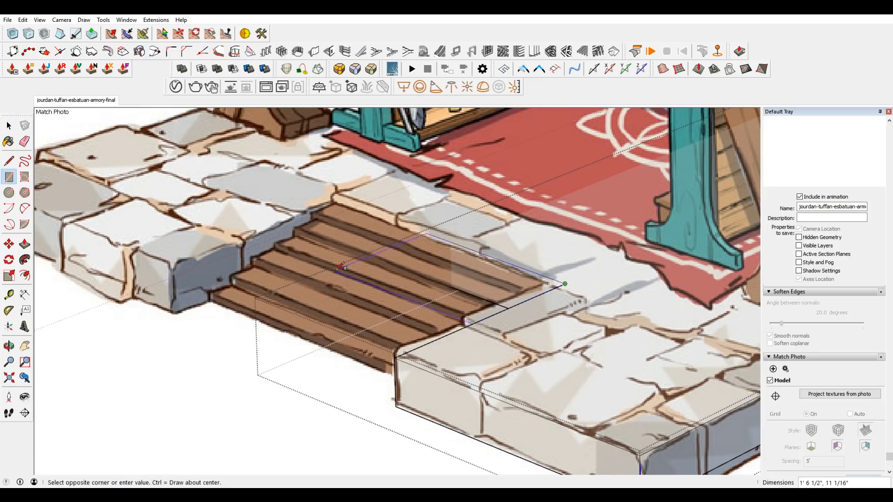
pyautogui.press('Escape')
pyautogui.press('l')
# Draw a rectangle about 1' 8" by 1' 3 1/4" over this half of the stair recess and make it a group.
pyautogui.press('r')
pyautogui.click(450, 242)
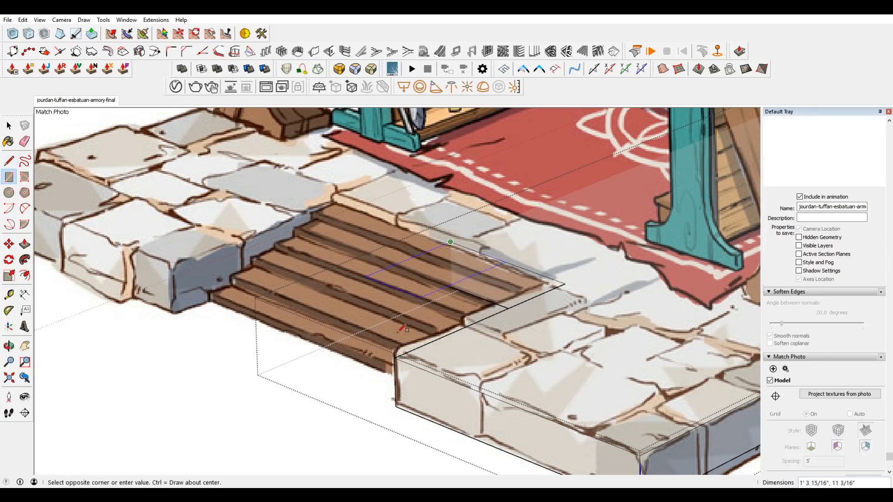
pyautogui.click(395, 356)
pyautogui.press('space')
pyautogui.click(333, 307)
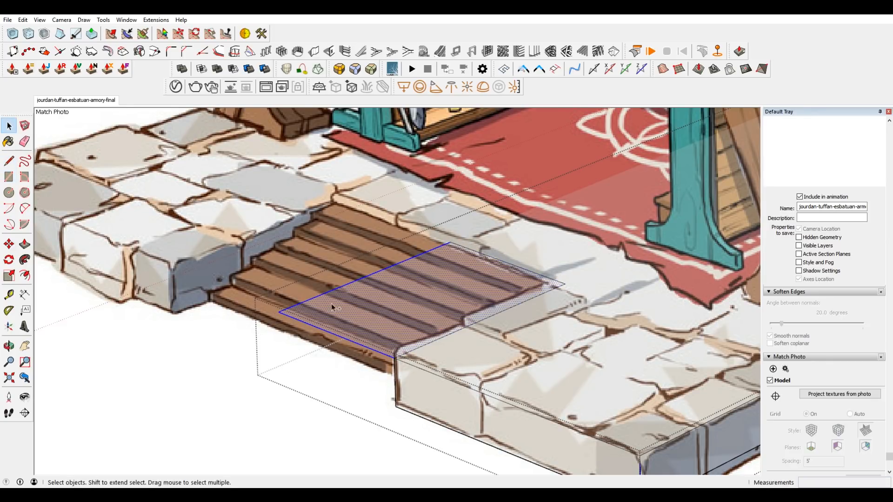
pyautogui.rightClick(373, 305)
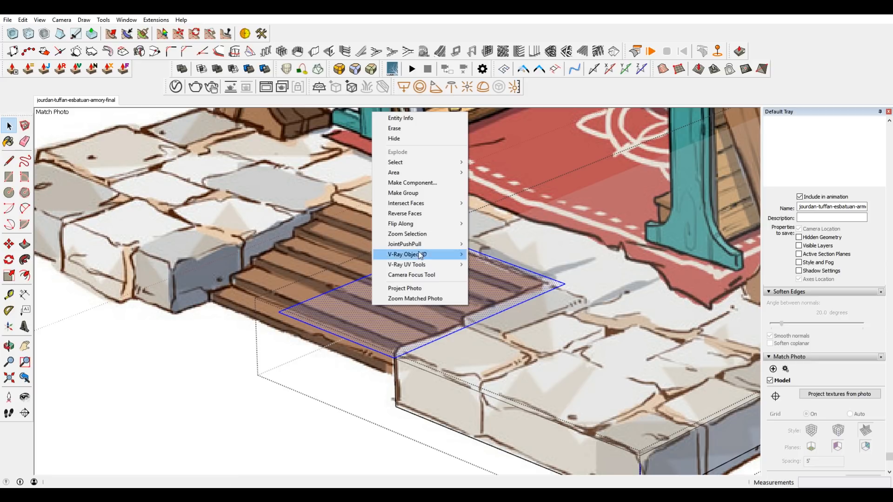
pyautogui.click(418, 194)
# Move the rectangle group down 4 1/2" to the base of the recess and open it for editing.
pyautogui.press('m')
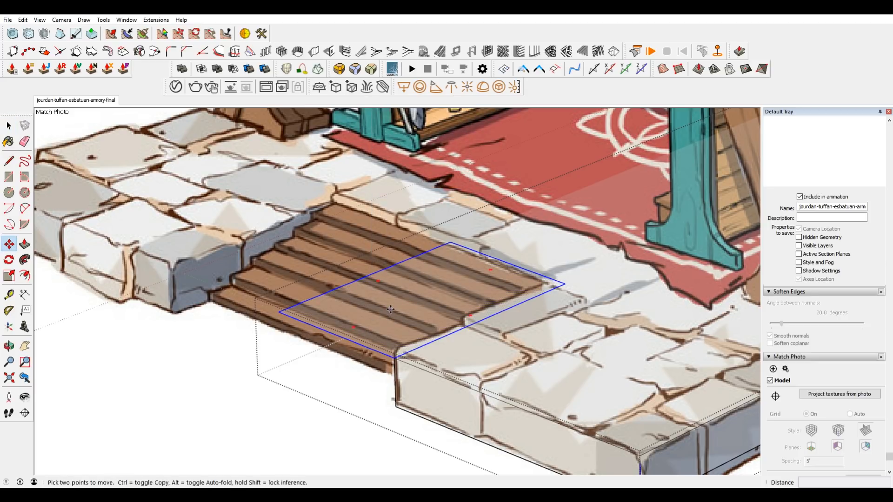
pyautogui.click(369, 323)
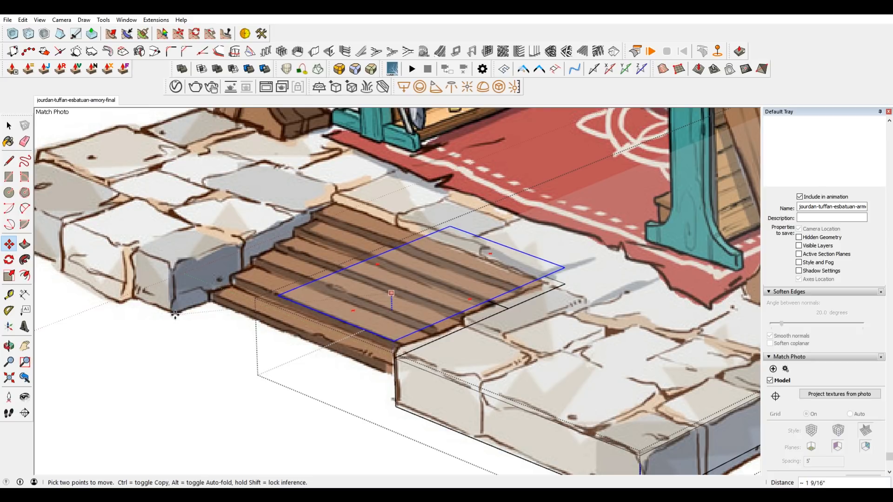
pyautogui.click(396, 408)
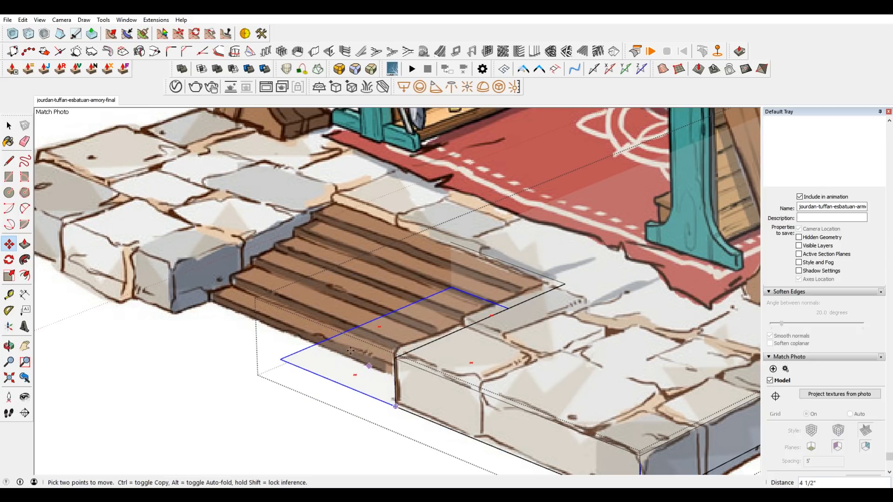
pyautogui.press('space')
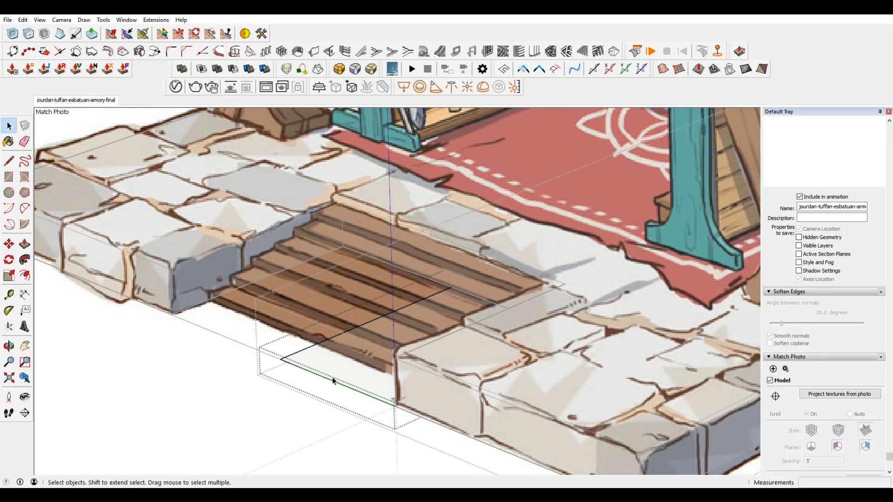
# Move the rectangle's front edge back about 4" to match the front of the lowest drawn step.
pyautogui.click(333, 385)
pyautogui.press('m')
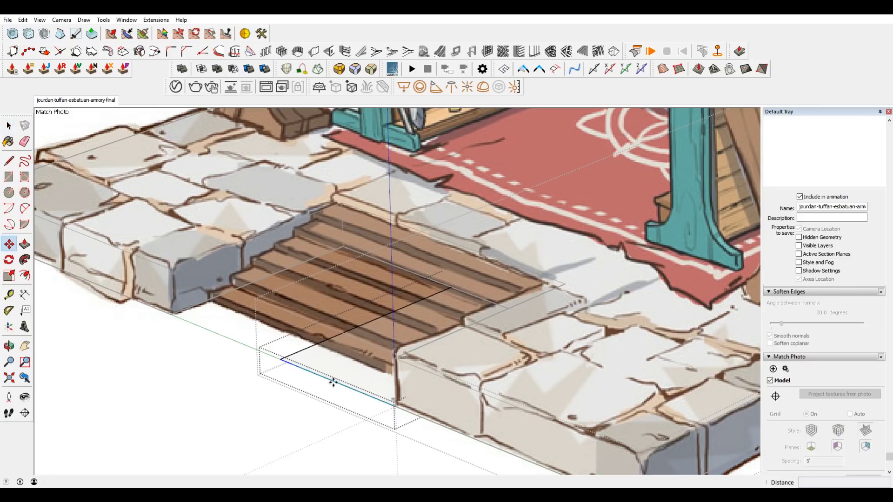
pyautogui.click(334, 384)
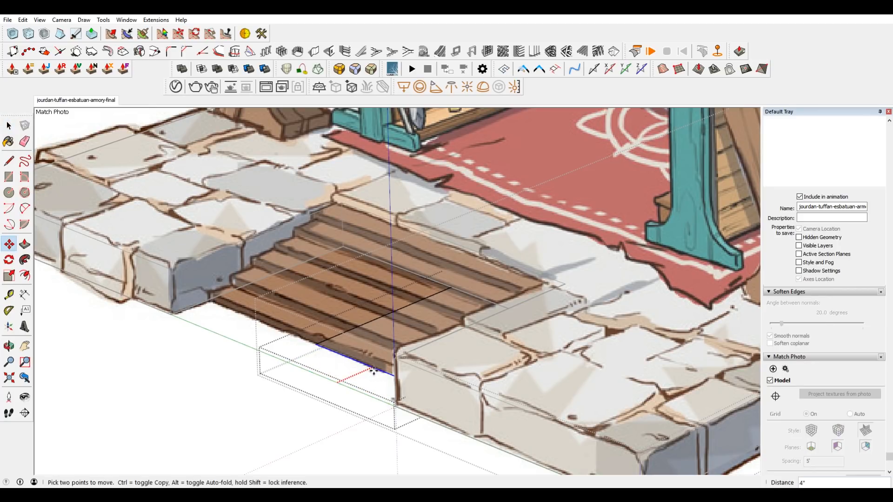
pyautogui.click(372, 370)
# Hide the rectangle's side edge that runs along the centre line of the stair.
pyautogui.scroll(2, 368, 354)
pyautogui.press('space')
pyautogui.click(375, 319)
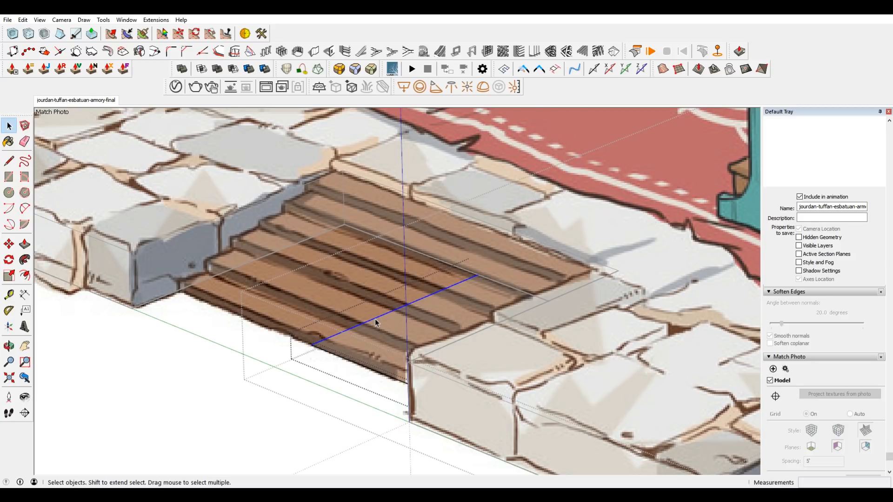
pyautogui.rightClick(375, 319)
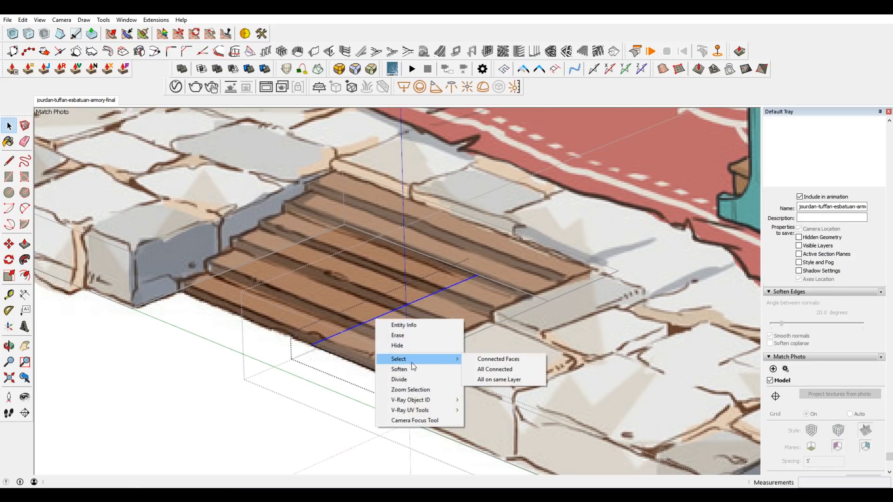
pyautogui.click(415, 345)
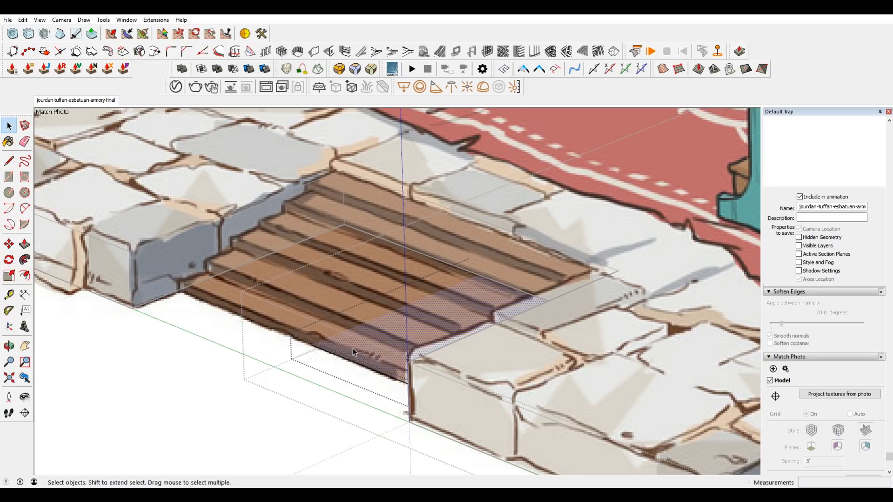
# Push/pull the rectangle up about 7/8" to form the lowest step.
pyautogui.press('p')
pyautogui.click(398, 328)
pyautogui.click(375, 338)
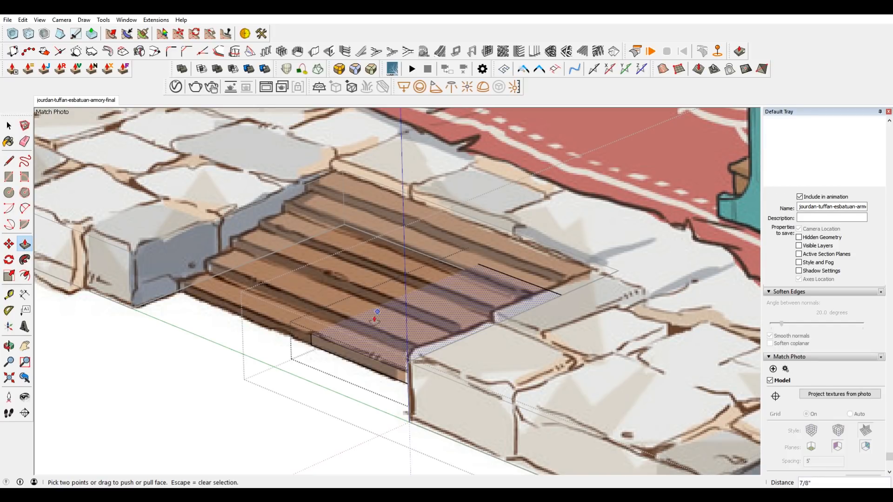
pyautogui.click(364, 344)
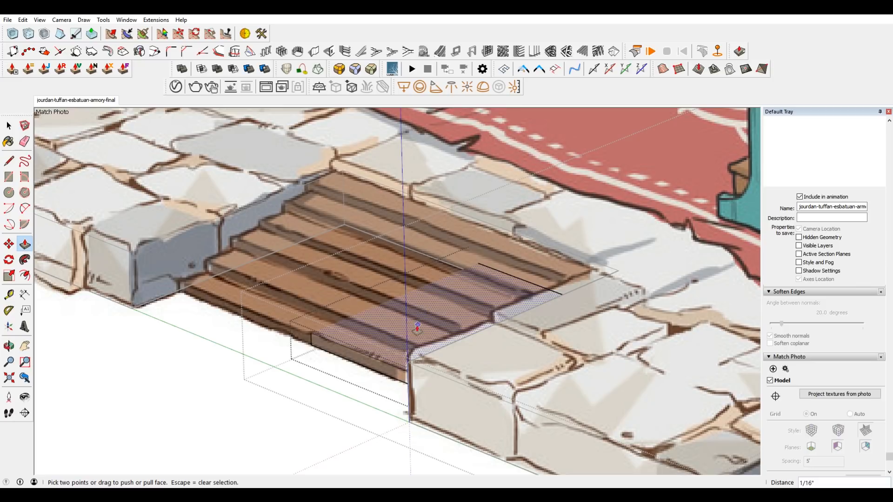
pyautogui.press('l')
pyautogui.scroll(3, 360, 329)
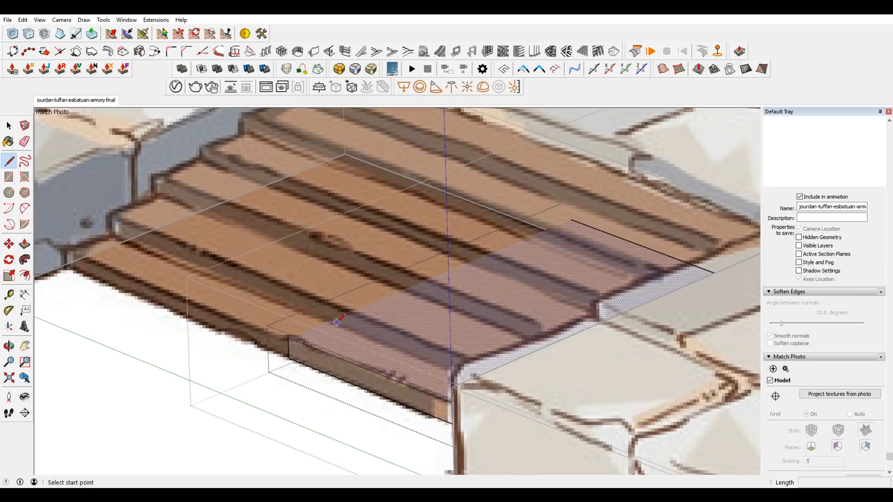
pyautogui.click(330, 320)
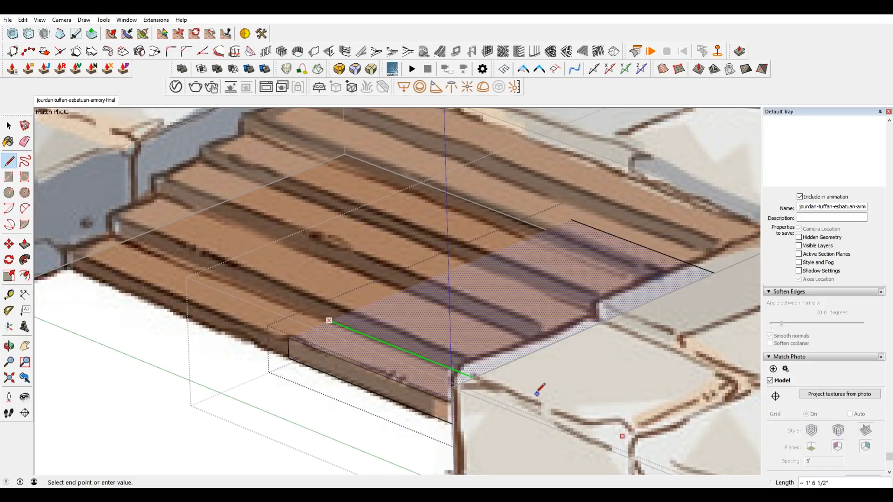
pyautogui.press('Escape')
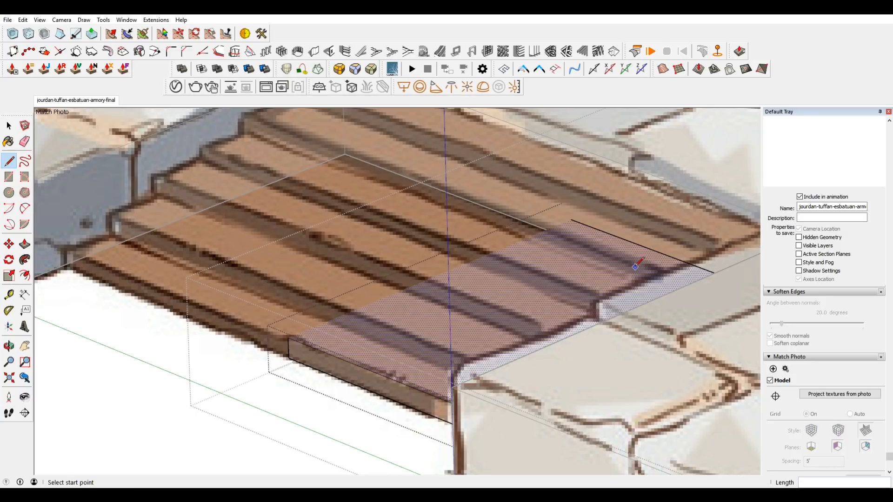
# Hide the rest of the model around the stair group being edited.
pyautogui.scroll(-3, 577, 257)
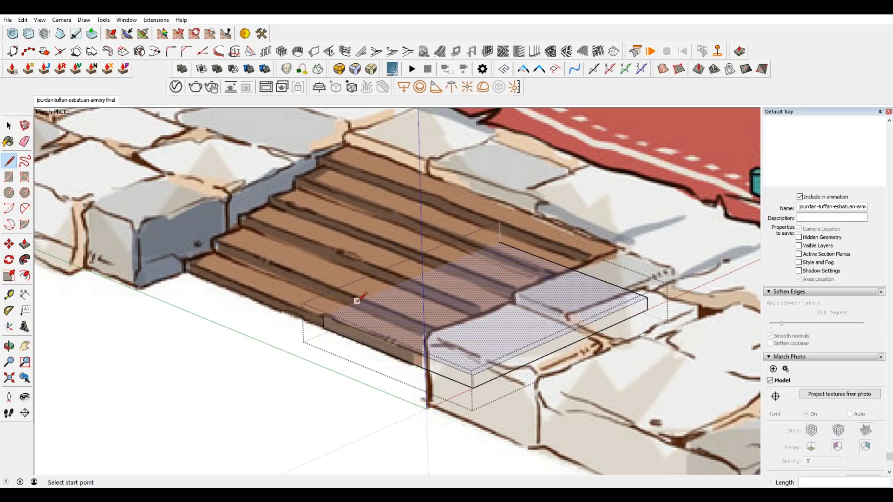
pyautogui.scroll(2, 356, 305)
pyautogui.scroll(-2, 344, 305)
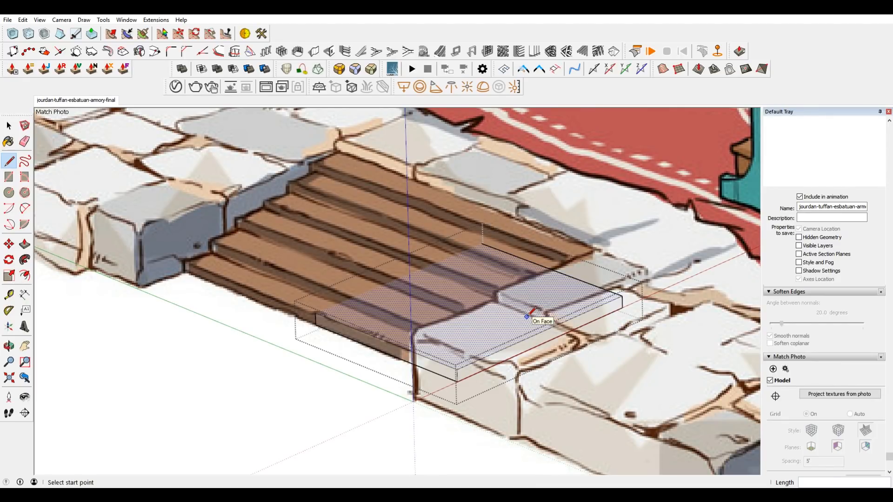
pyautogui.hotkey('ctrl', 'z')
pyautogui.hotkey('ctrl', 'y')
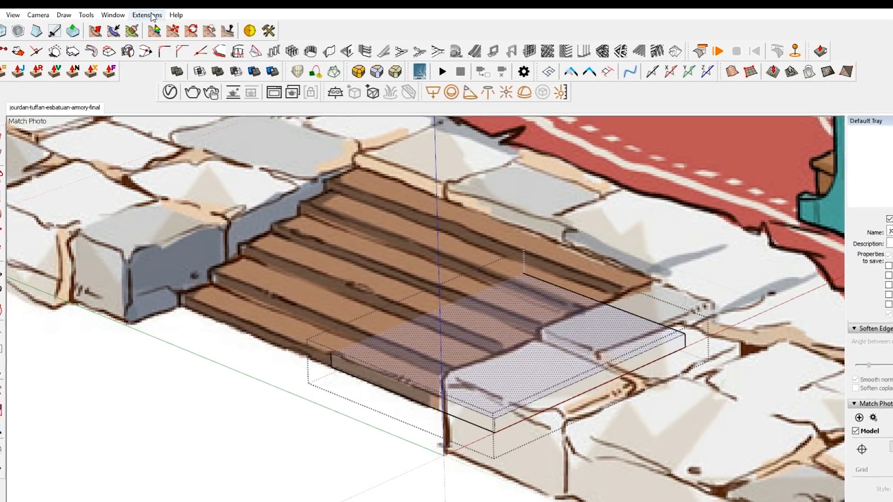
# Open the shortcut preferences and filter the functions for "show com".
pyautogui.click(158, 20)
pyautogui.moveTo(95, 8)
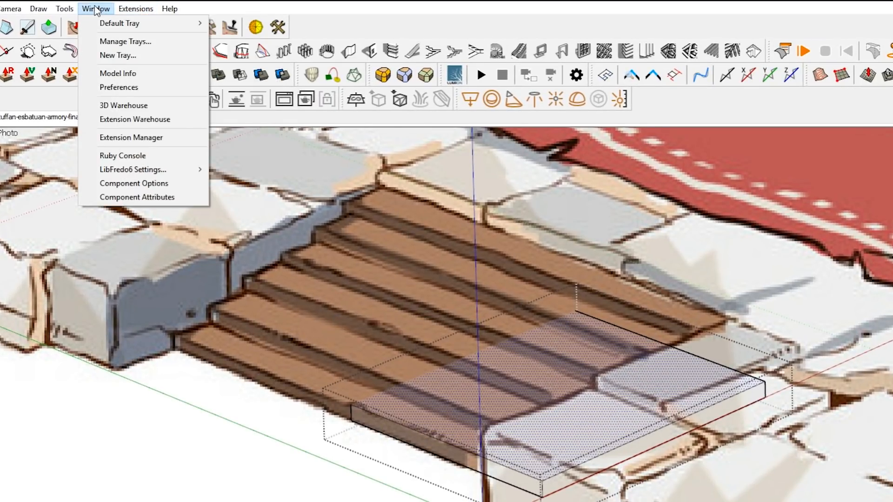
pyautogui.click(151, 91)
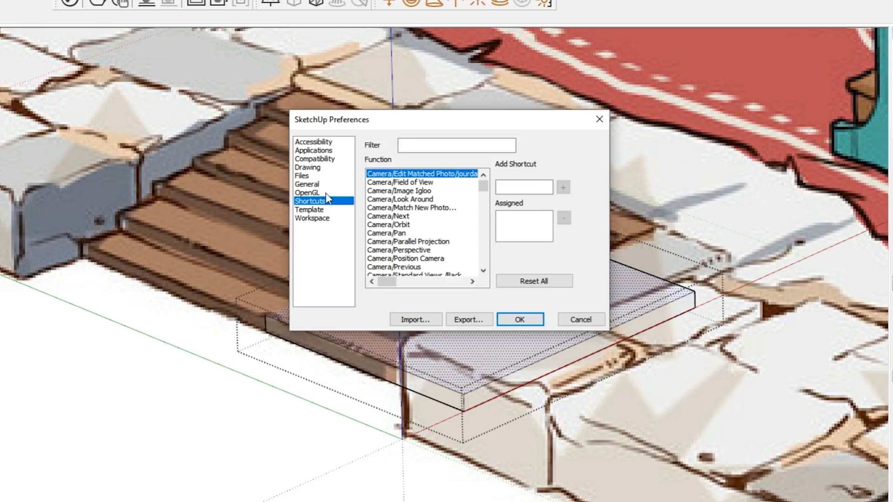
pyautogui.click(454, 145)
pyautogui.write('k')
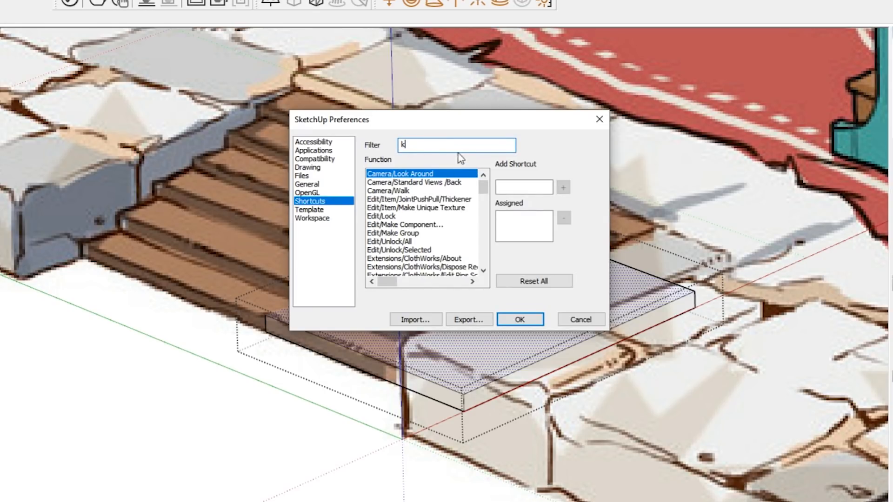
pyautogui.press('BackSpace')
pyautogui.write('show')
pyautogui.moveTo(440, 145); pyautogui.dragTo(320, 140)
pyautogui.write('show com')
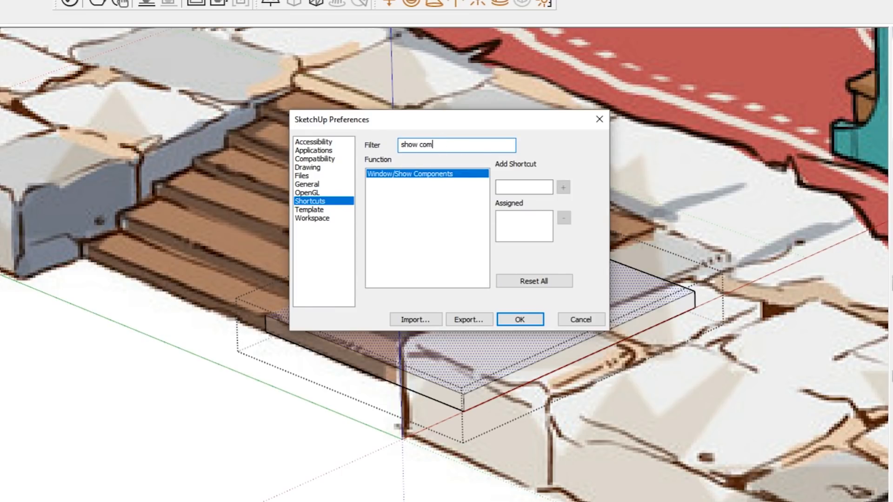
# Check the shortcut of Window/Show Components and filter the function list for "compon" instead.
pyautogui.click(428, 175)
pyautogui.moveTo(444, 145); pyautogui.dragTo(269, 140)
pyautogui.press('BackSpace')
pyautogui.write('compon')
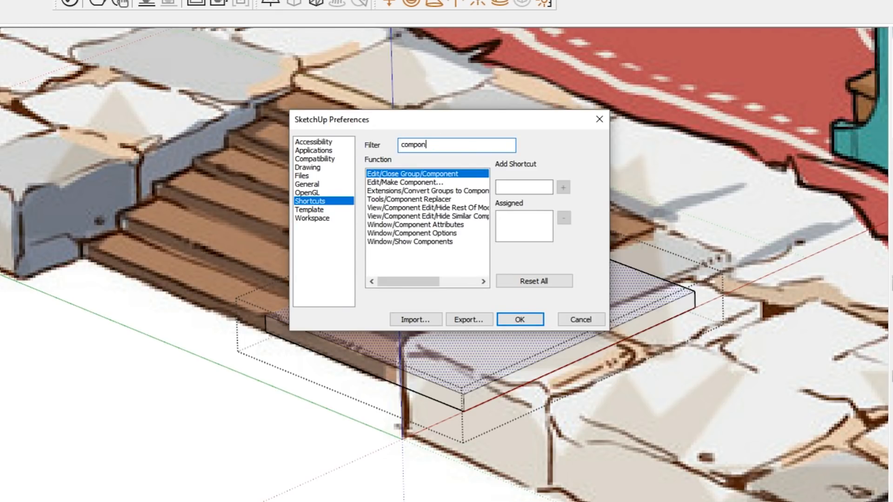
# Check the shortcuts assigned to Hide Rest Of Model and the similar-components function, and close the preferences without saving.
pyautogui.click(446, 200)
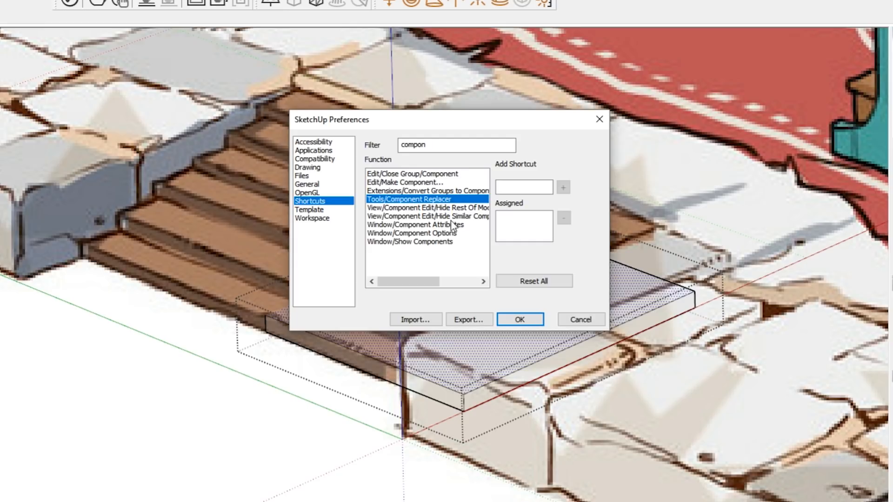
pyautogui.click(448, 241)
pyautogui.click(450, 233)
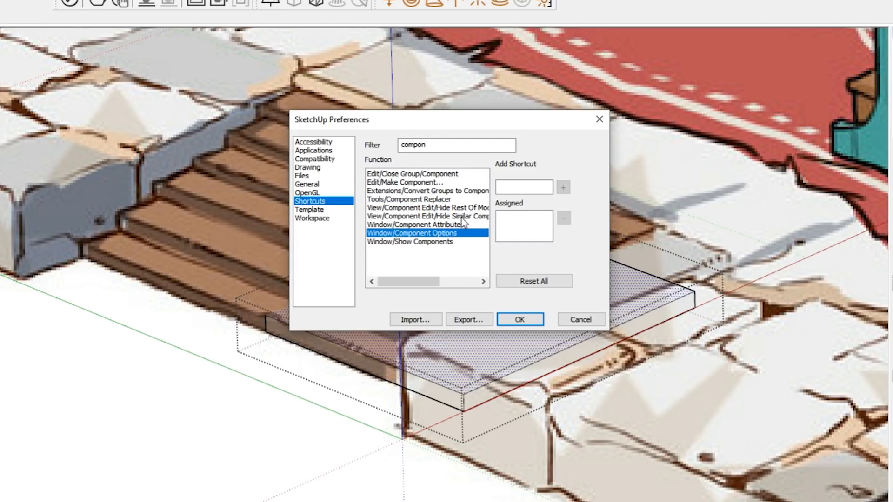
pyautogui.click(465, 215)
pyautogui.click(463, 207)
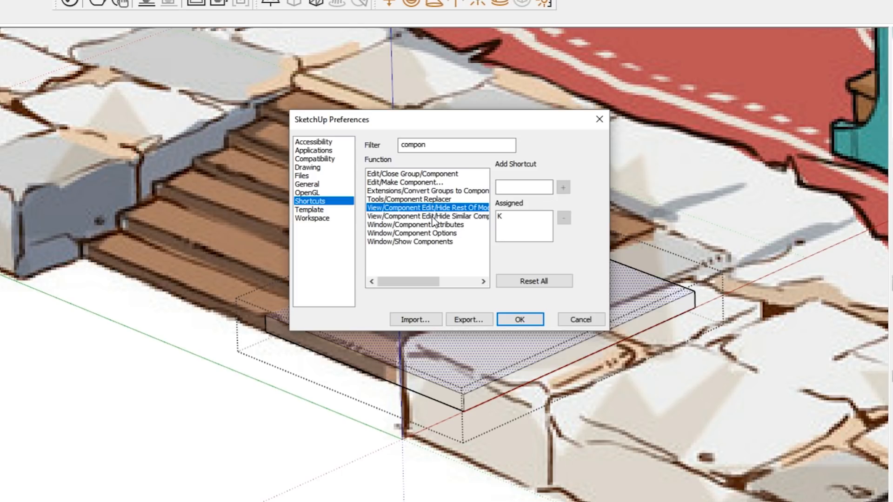
pyautogui.click(414, 217)
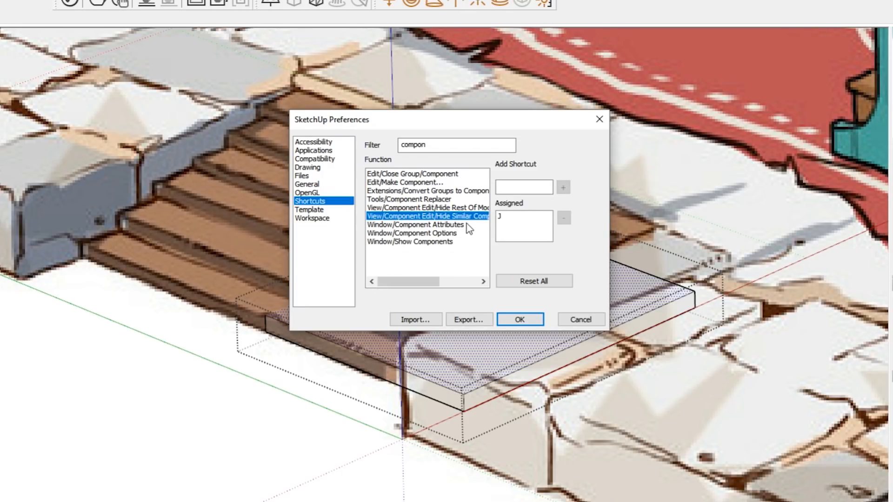
pyautogui.click(589, 321)
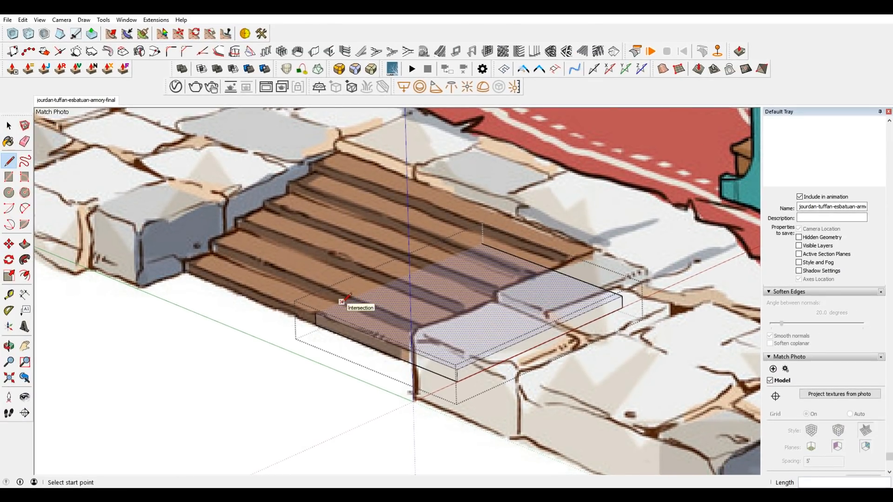
# Turn on the display of hidden geometry.
pyautogui.scroll(2, 355, 303)
pyautogui.click(38, 21)
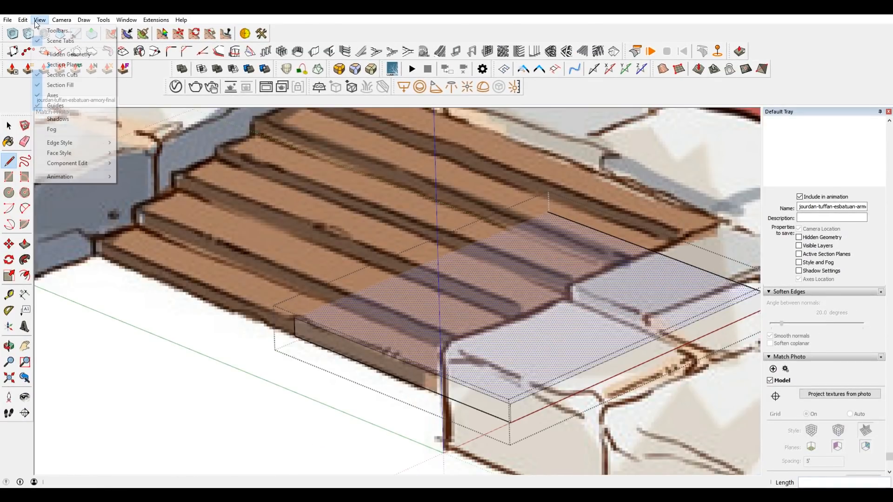
pyautogui.click(67, 54)
# Draw a line about 1' 3 1/4" long across the lowest tread and push/pull the area behind it up about 3/4" as the second step.
pyautogui.click(332, 302)
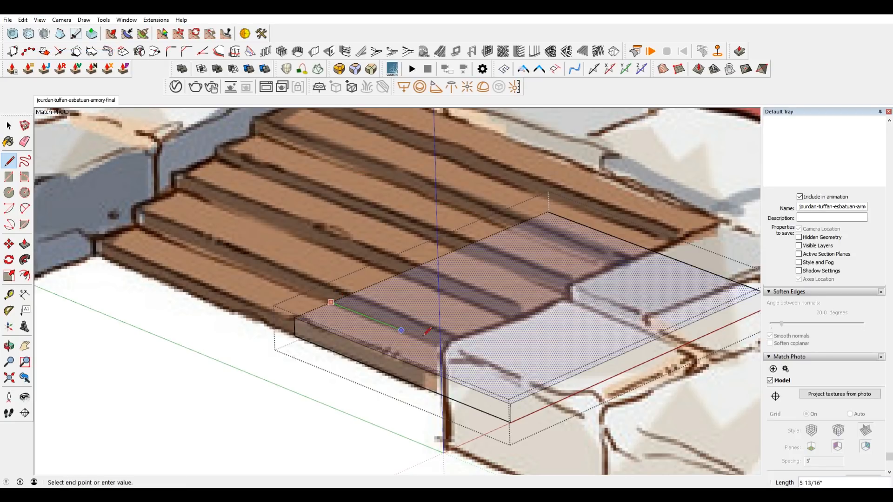
pyautogui.click(548, 387)
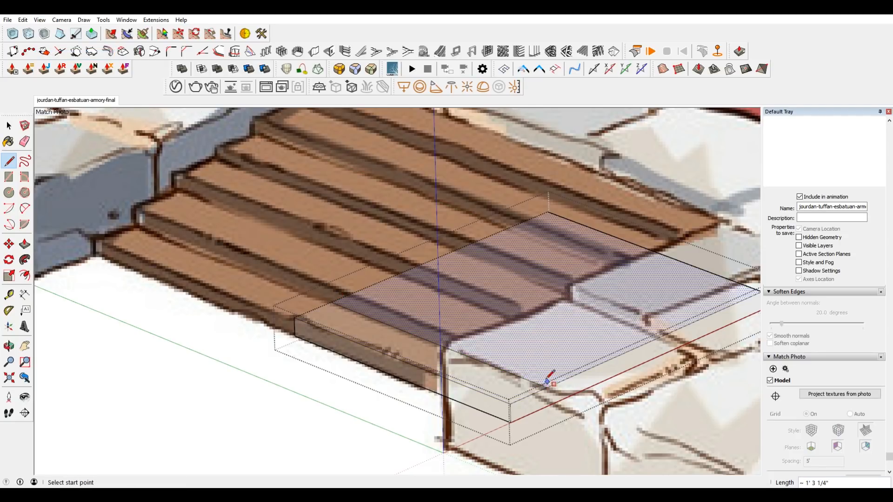
pyautogui.press('space')
pyautogui.press('p')
pyautogui.moveTo(418, 307); pyautogui.dragTo(407, 294)
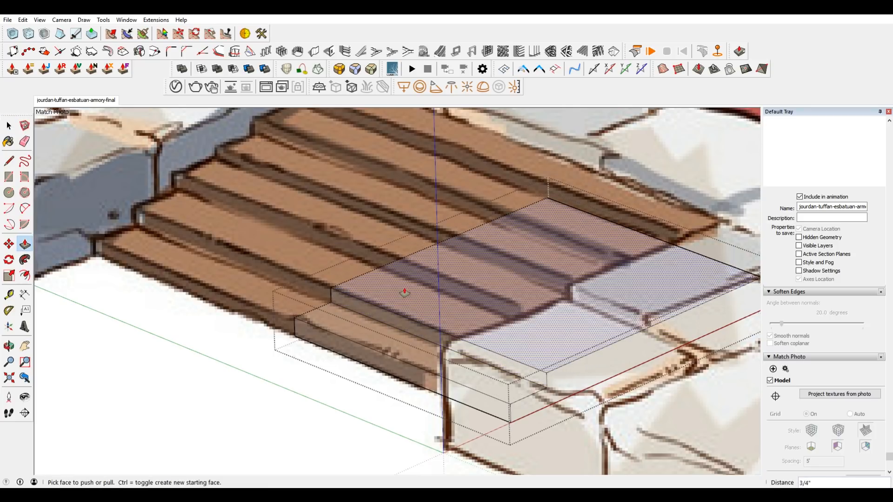
# Draw a line across the second tread along the drawn riser and push/pull the area behind it up as the third step.
pyautogui.press('l')
pyautogui.click(381, 267)
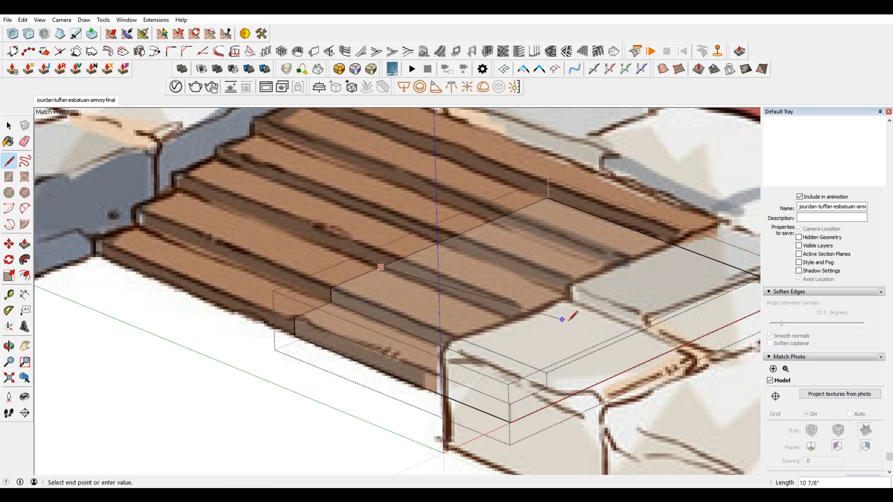
pyautogui.click(596, 351)
pyautogui.press('p')
pyautogui.moveTo(546, 294); pyautogui.dragTo(544, 280)
# Split the third tread with a line about 1' 3 1/4" long and raise the rear area as the fourth step.
pyautogui.press('l')
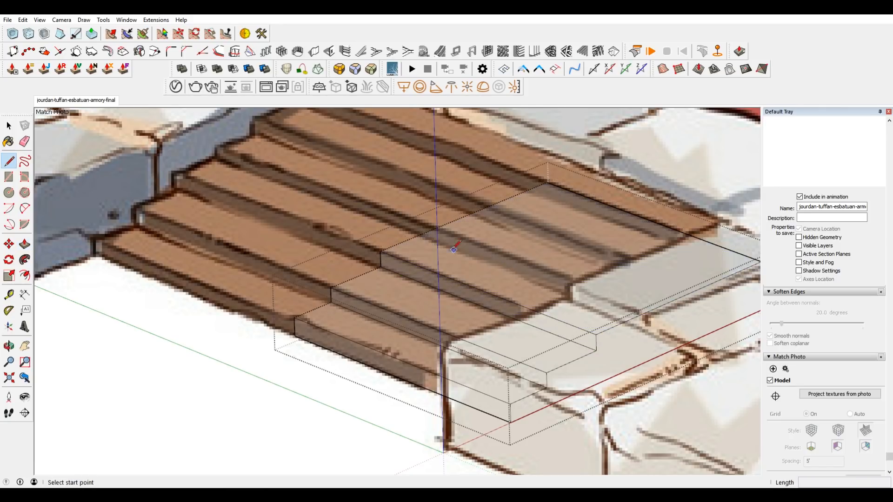
pyautogui.click(421, 234)
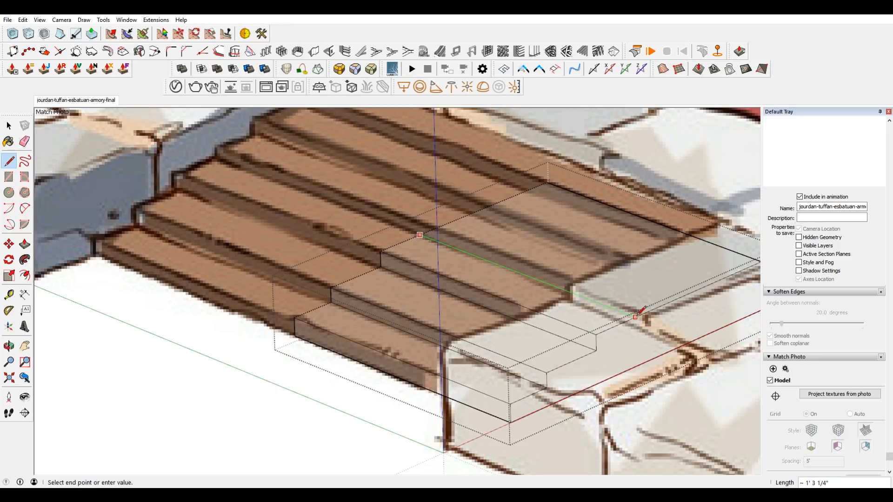
pyautogui.press('p')
pyautogui.moveTo(608, 271); pyautogui.dragTo(608, 259)
pyautogui.click(580, 248)
# Split the fourth tread with a line along the drawn riser and push/pull the rear area up as the fifth step.
pyautogui.press('l')
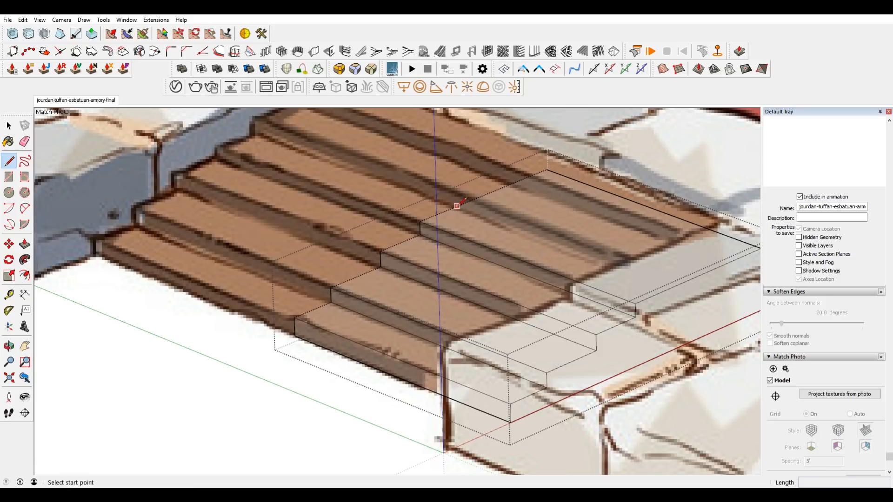
pyautogui.click(456, 207)
pyautogui.click(670, 288)
pyautogui.press('p')
pyautogui.click(648, 255)
pyautogui.click(647, 243)
# Draw a line across the fifth tread and push/pull the remaining rear area up as the topmost step.
pyautogui.press('l')
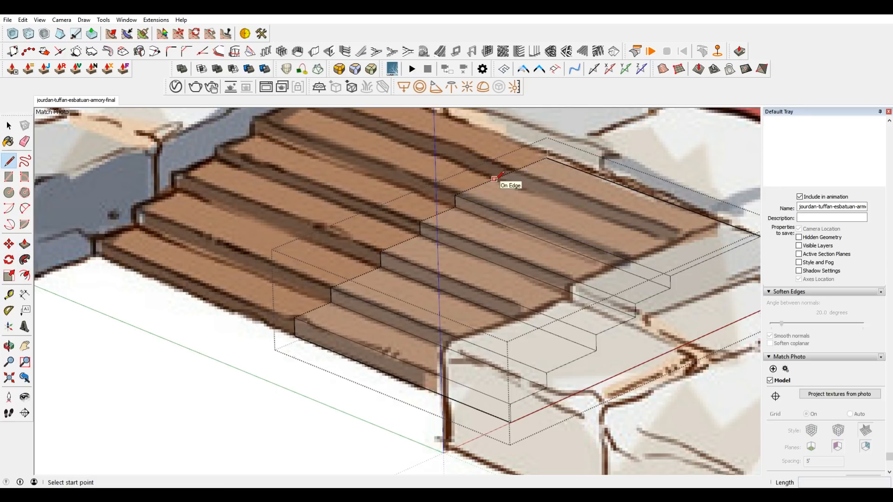
pyautogui.click(495, 179)
pyautogui.click(709, 258)
pyautogui.press('p')
pyautogui.click(703, 227)
pyautogui.click(700, 218)
# Open the steps group and push/pull the topmost tread down level with the platform's top surface.
pyautogui.moveTo(465, 261); pyautogui.dragTo(537, 341, button='middle')
pyautogui.scroll(-6, 537, 341)
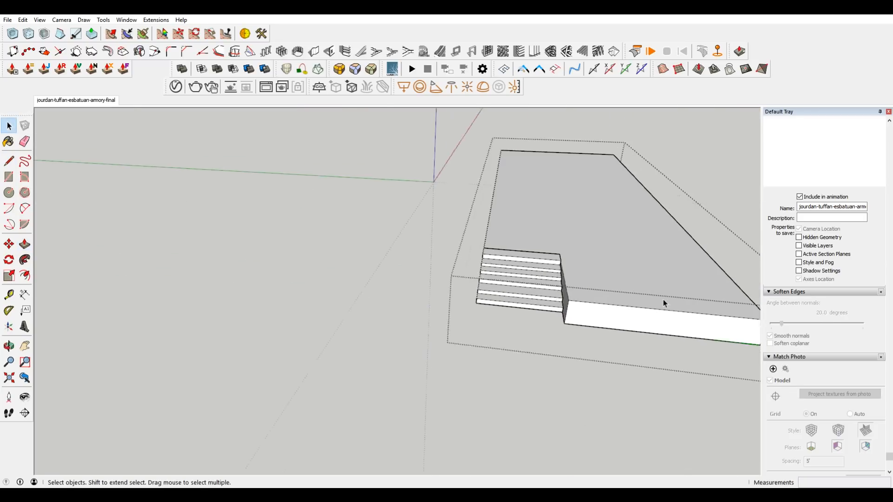
pyautogui.scroll(3, 665, 303)
pyautogui.moveTo(521, 285); pyautogui.dragTo(303, 227, button='middle')
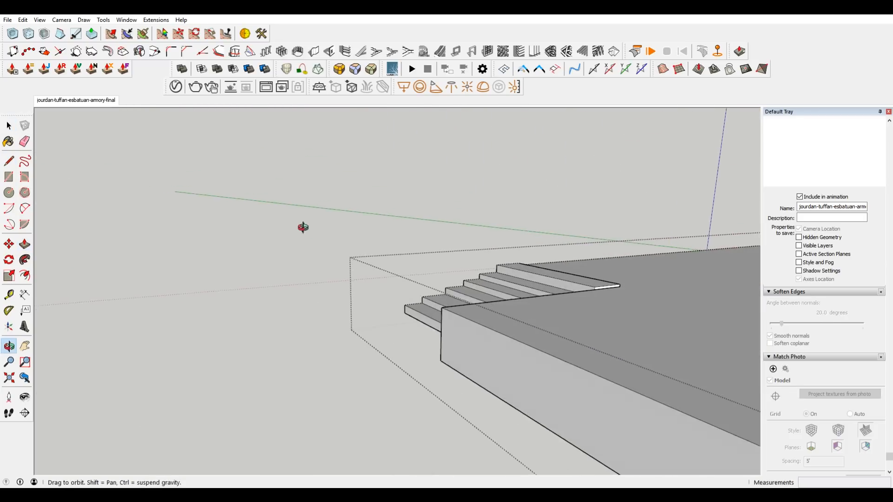
pyautogui.scroll(5, 626, 294)
pyautogui.moveTo(560, 272); pyautogui.dragTo(574, 298, button='middle')
pyautogui.scroll(2, 574, 295)
pyautogui.doubleClick(576, 292)
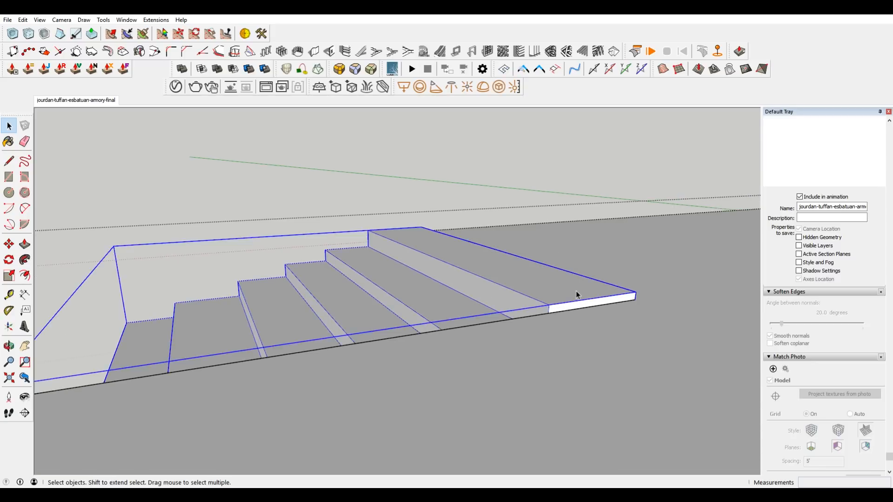
pyautogui.click(578, 291)
pyautogui.press('p')
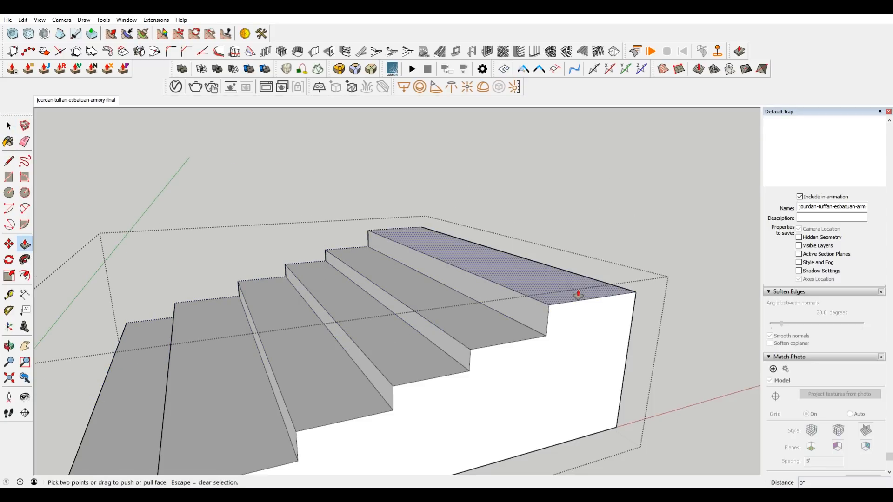
pyautogui.click(578, 291)
pyautogui.click(665, 305)
pyautogui.scroll(-3, 634, 267)
pyautogui.press('space')
pyautogui.moveTo(325, 326); pyautogui.dragTo(251, 274, button='middle')
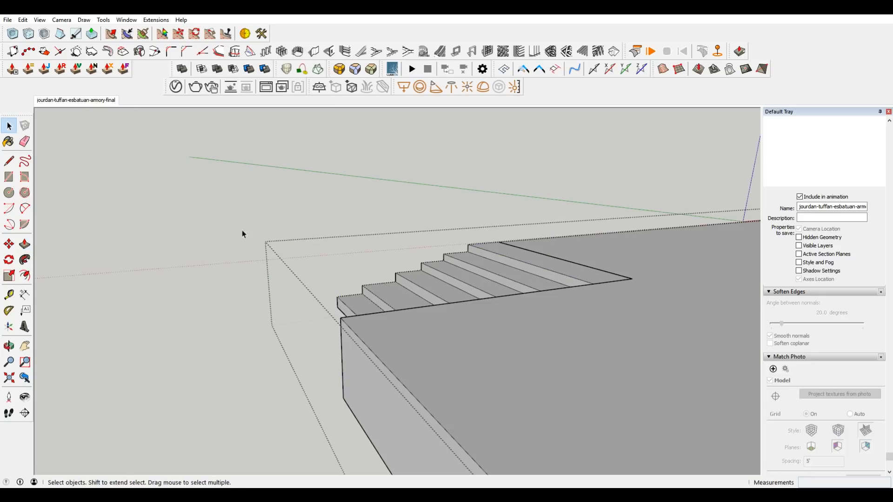
# Return to the matched photo scene and examine how the modelled steps line up with the drawn wooden stairs.
pyautogui.click(80, 102)
pyautogui.scroll(6, 376, 358)
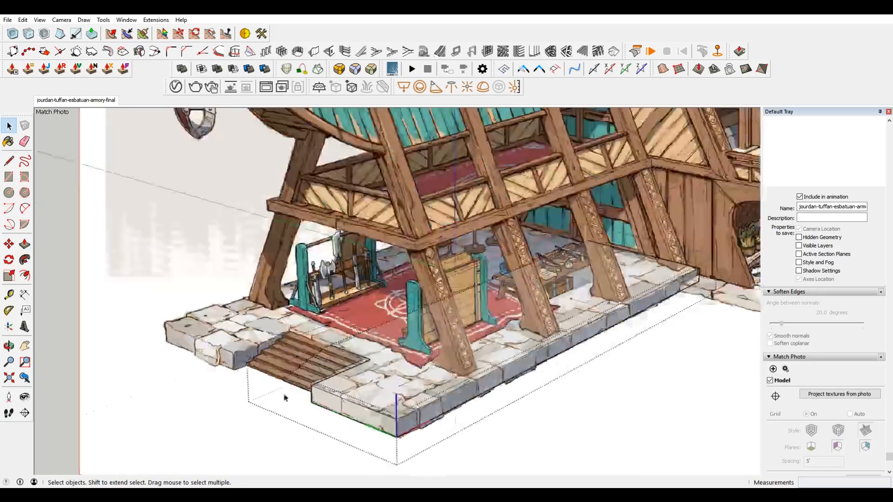
pyautogui.scroll(2, 375, 358)
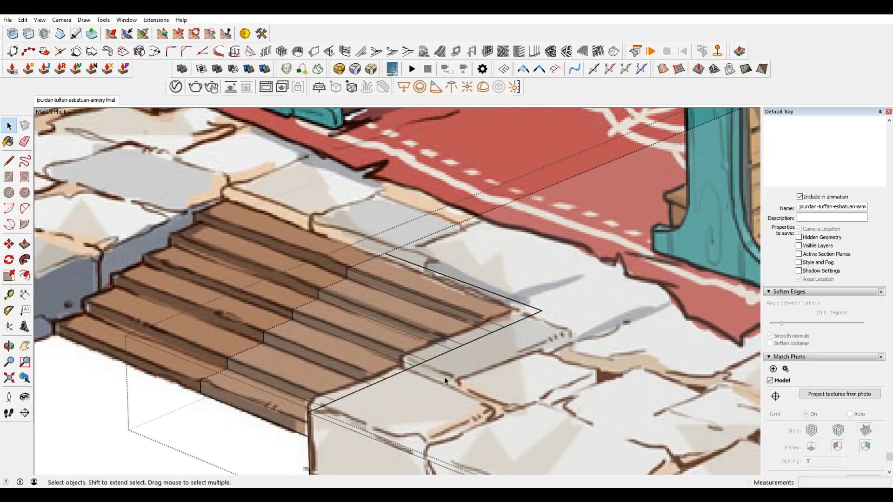
pyautogui.scroll(4, 448, 365)
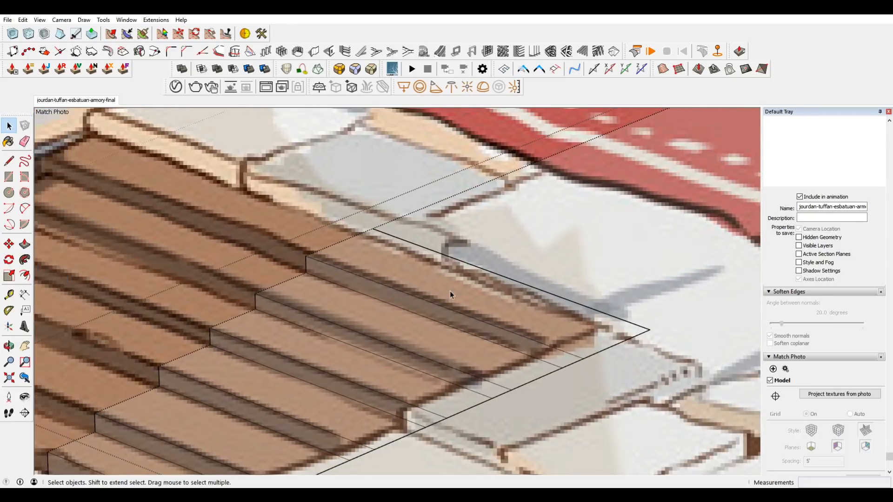
pyautogui.scroll(-2, 450, 291)
pyautogui.scroll(-3, 451, 292)
pyautogui.scroll(2, 512, 309)
pyautogui.scroll(-3, 506, 275)
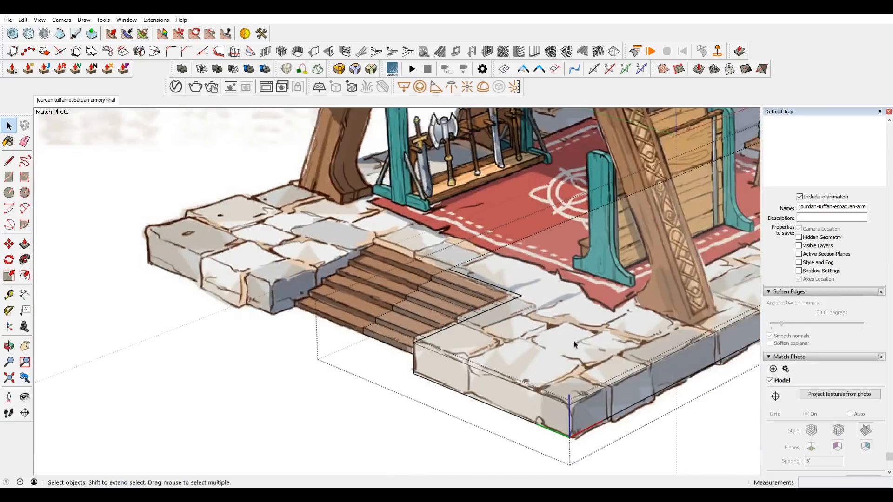
# Scale the whole steps group down vertically to a blue scale of about 0.86, lowering the top tread below the platform surface.
pyautogui.keyDown('shift'); pyautogui.moveTo(694, 353); pyautogui.dragTo(496, 321, button='middle'); pyautogui.keyUp('shift')
pyautogui.scroll(4, 195, 232)
pyautogui.scroll(-1, 233, 317)
pyautogui.moveTo(233, 321); pyautogui.dragTo(445, 327, button='middle')
pyautogui.scroll(2, 393, 331)
pyautogui.scroll(-5, 414, 355)
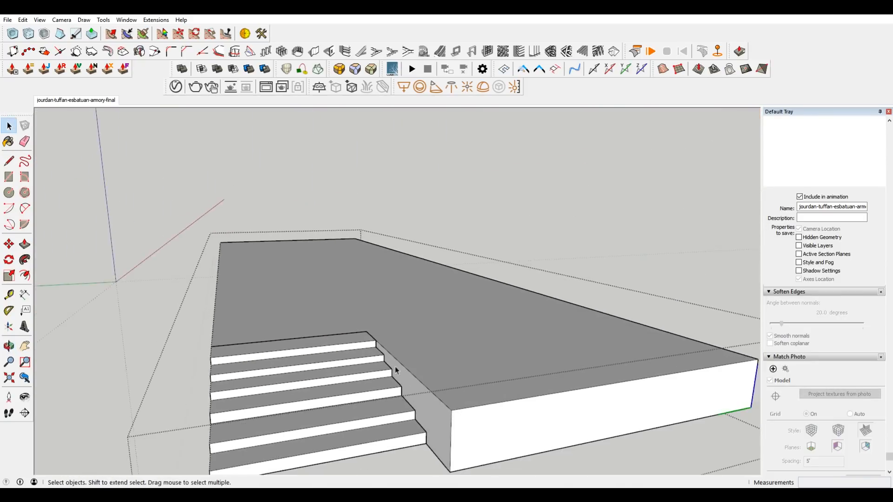
pyautogui.click(406, 312)
pyautogui.scroll(3, 496, 316)
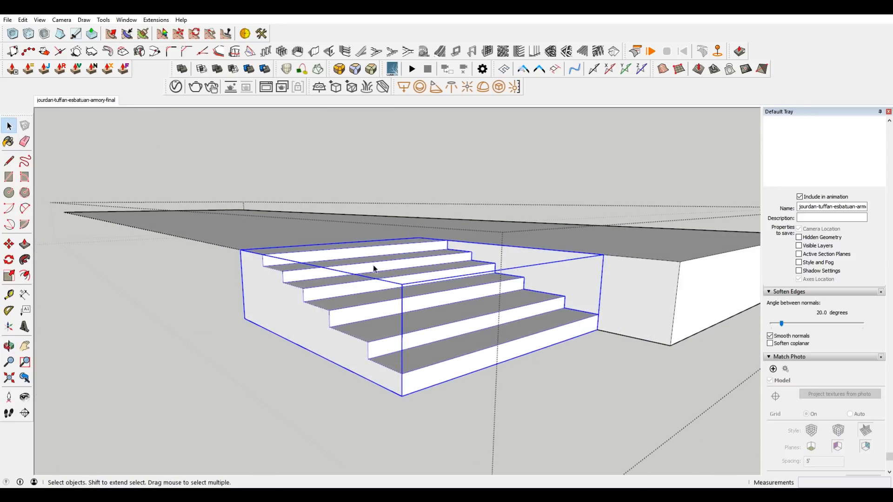
pyautogui.press('s')
pyautogui.moveTo(413, 252); pyautogui.dragTo(414, 263)
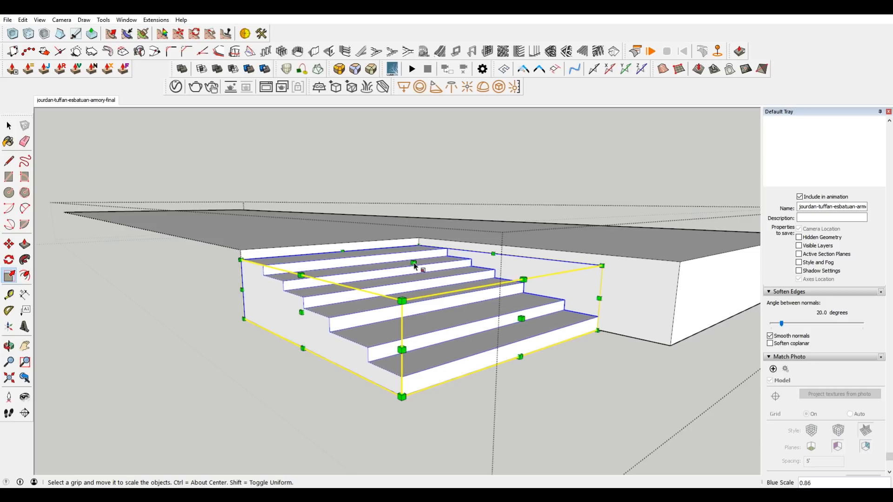
pyautogui.press('space')
pyautogui.click(616, 404)
# Open the steps group, delete its side face along the mirror seam, and close the group.
pyautogui.scroll(-3, 618, 362)
pyautogui.moveTo(618, 362)
pyautogui.mouseDown(button='middle')
pyautogui.moveTo(444, 397)
pyautogui.moveTo(613, 360)
pyautogui.mouseUp(button='middle')
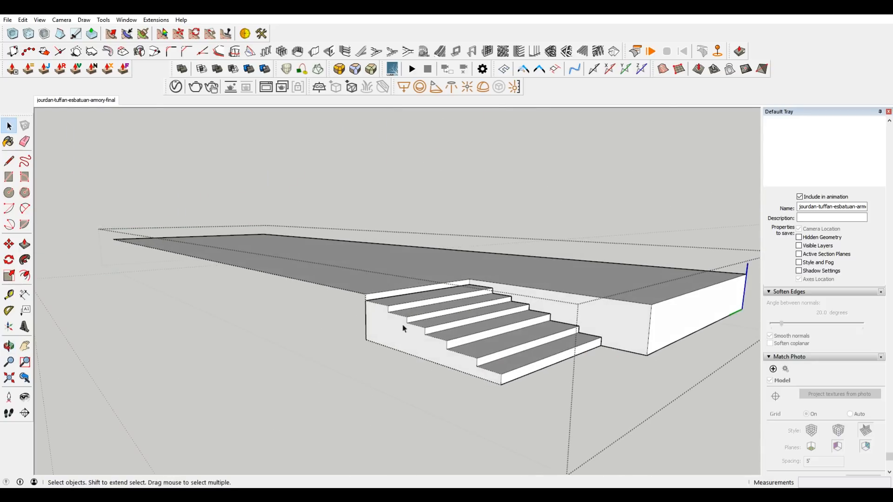
pyautogui.doubleClick(391, 333)
pyautogui.click(393, 337)
pyautogui.press('Delete')
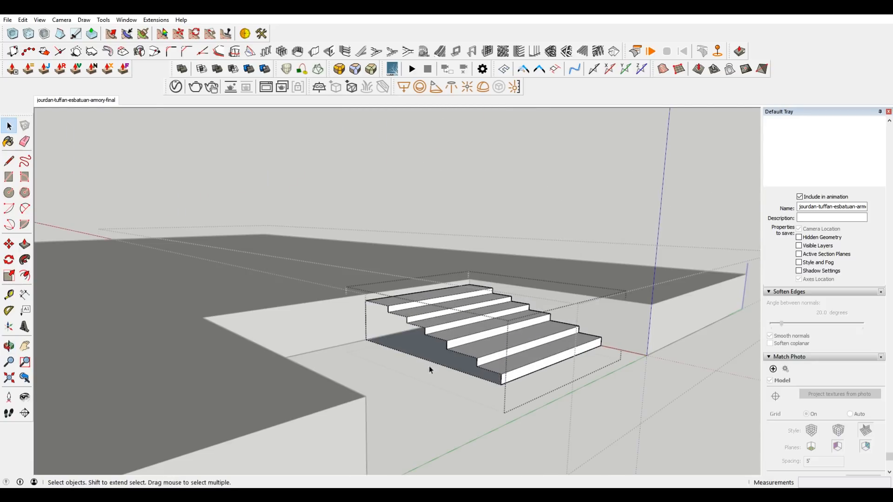
pyautogui.click(449, 414)
pyautogui.scroll(3, 697, 442)
pyautogui.moveTo(698, 426); pyautogui.dragTo(382, 367, button='middle')
pyautogui.scroll(2, 383, 366)
pyautogui.scroll(2, 464, 319)
pyautogui.moveTo(465, 319); pyautogui.dragTo(614, 334, button='middle')
pyautogui.click(546, 294)
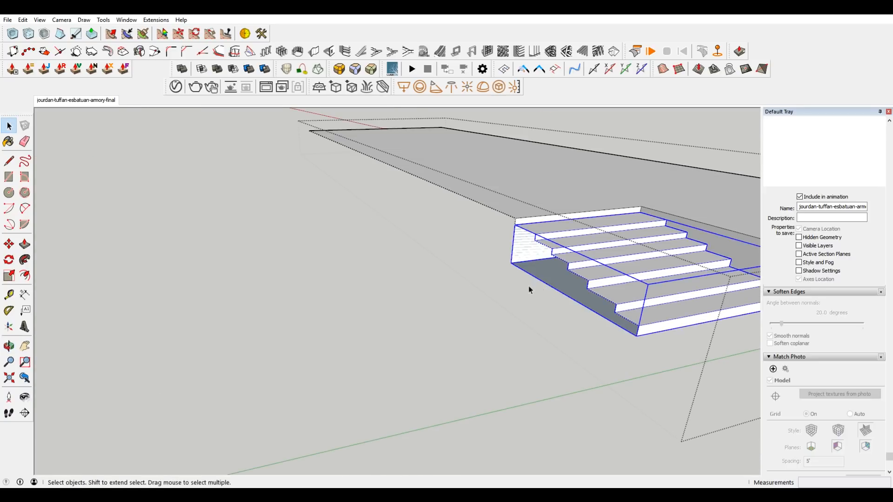
pyautogui.press('Delete')
pyautogui.hotkey('ctrl', 'z')
# Open the steps group again and delete the concealed faces on the underside and back of the steps.
pyautogui.doubleClick(604, 267)
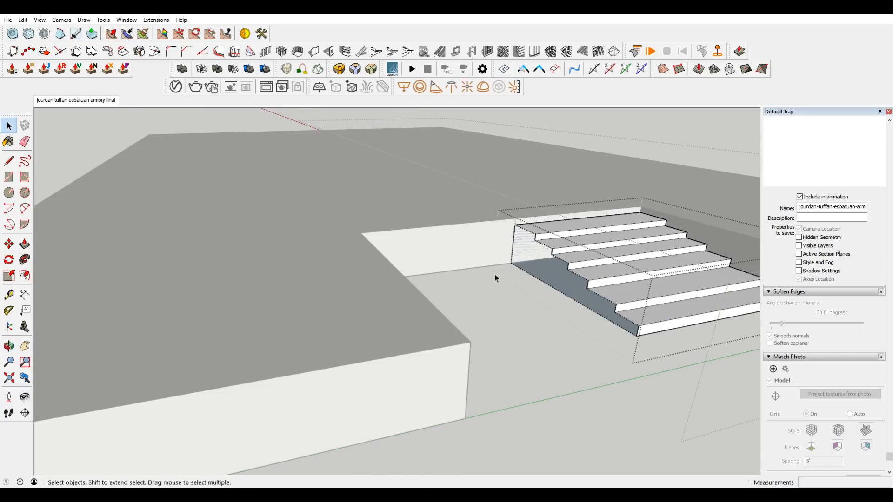
pyautogui.scroll(2, 526, 273)
pyautogui.moveTo(543, 301); pyautogui.dragTo(508, 255)
pyautogui.scroll(-3, 512, 270)
pyautogui.moveTo(502, 310); pyautogui.dragTo(679, 199, button='middle')
pyautogui.click(501, 425)
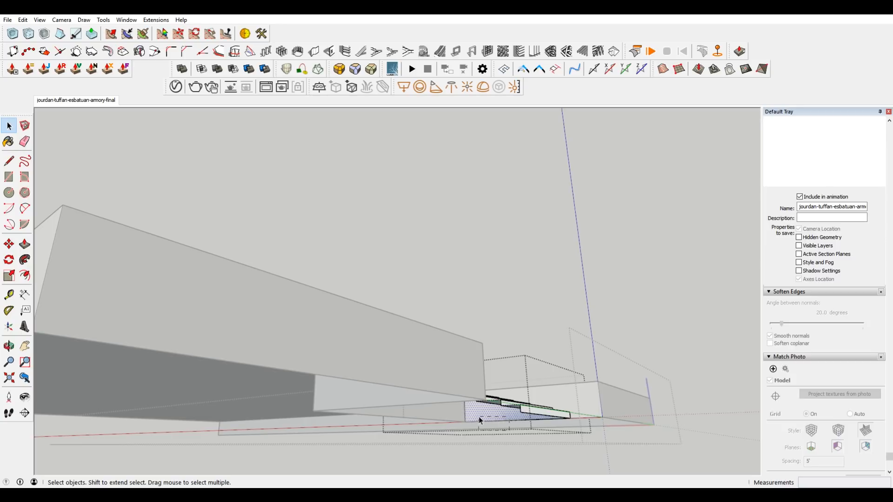
pyautogui.moveTo(564, 359); pyautogui.dragTo(463, 447, button='middle')
pyautogui.moveTo(435, 417); pyautogui.dragTo(483, 294, button='middle')
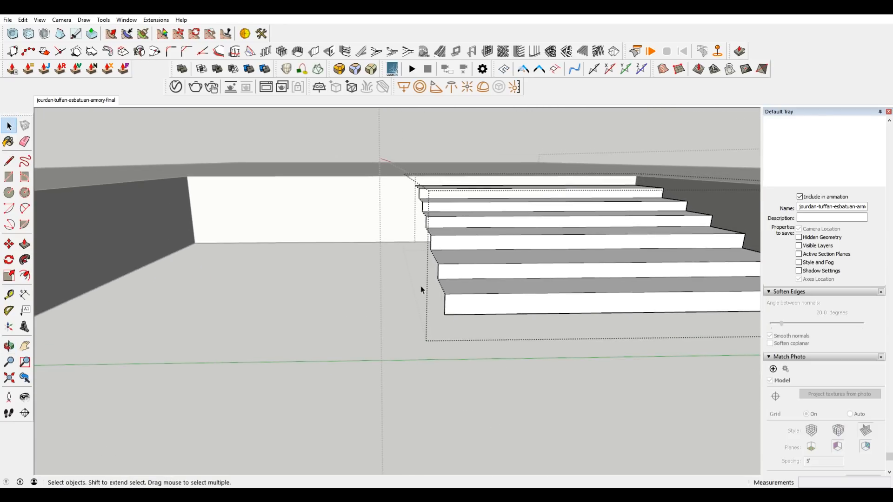
# Hide the stepped profile edges along the mirror seam in the middle of the stairs.
pyautogui.moveTo(374, 149); pyautogui.dragTo(467, 361)
pyautogui.scroll(3, 468, 359)
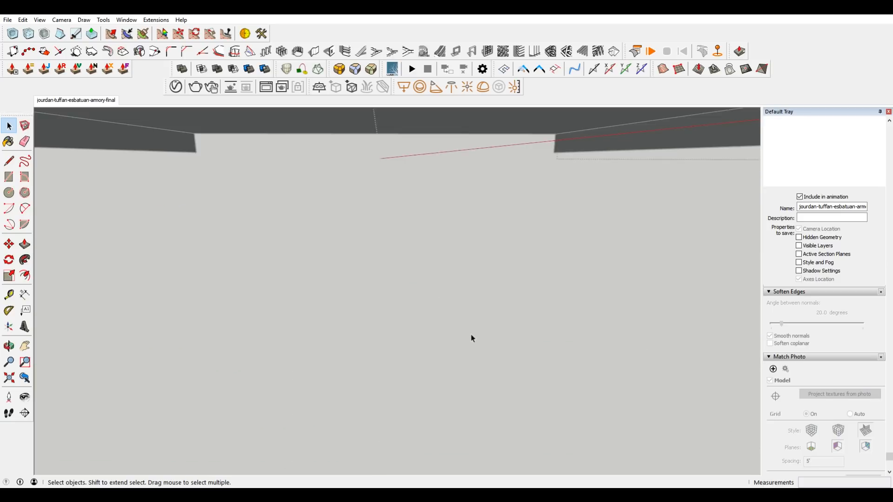
pyautogui.scroll(-3, 470, 345)
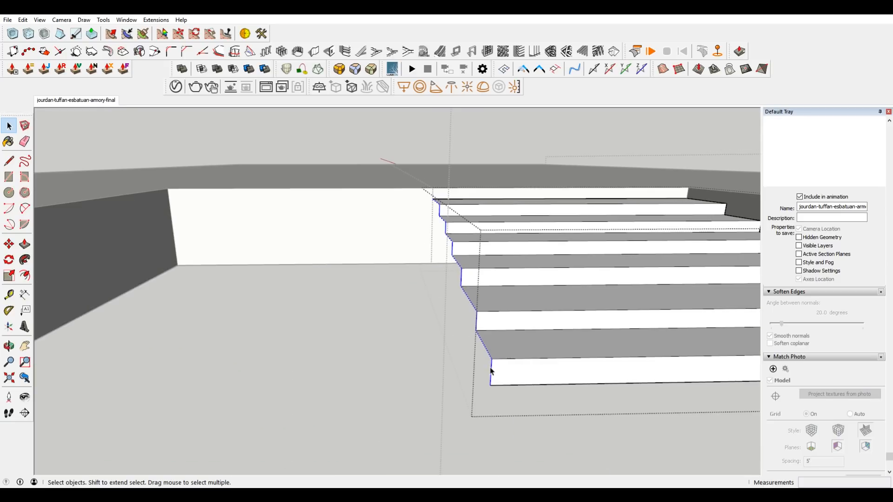
pyautogui.rightClick(491, 371)
pyautogui.click(530, 236)
pyautogui.rightClick(471, 302)
pyautogui.click(508, 330)
# Turn off the display of hidden geometry and return to the matched photo scene with the whole building in view.
pyautogui.click(39, 20)
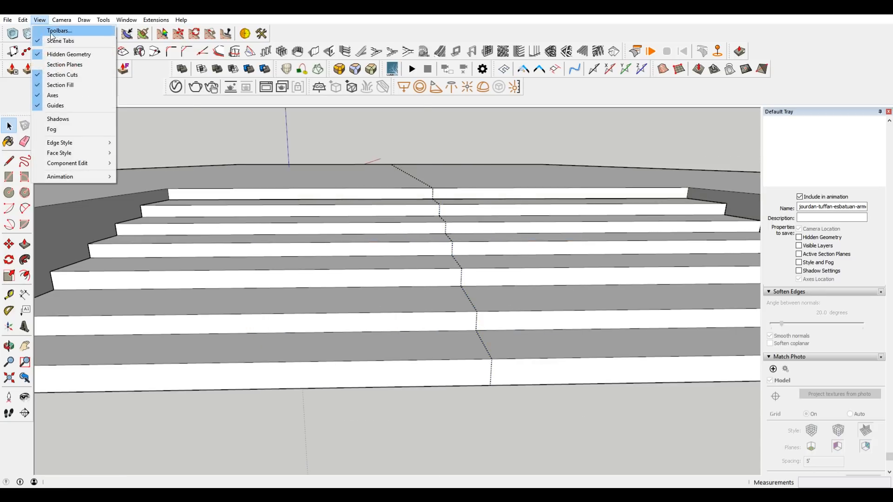
pyautogui.click(70, 54)
pyautogui.moveTo(409, 279); pyautogui.dragTo(397, 319, button='middle')
pyautogui.scroll(-3, 397, 319)
pyautogui.keyDown('shift'); pyautogui.moveTo(616, 301); pyautogui.dragTo(571, 307, button='middle'); pyautogui.keyUp('shift')
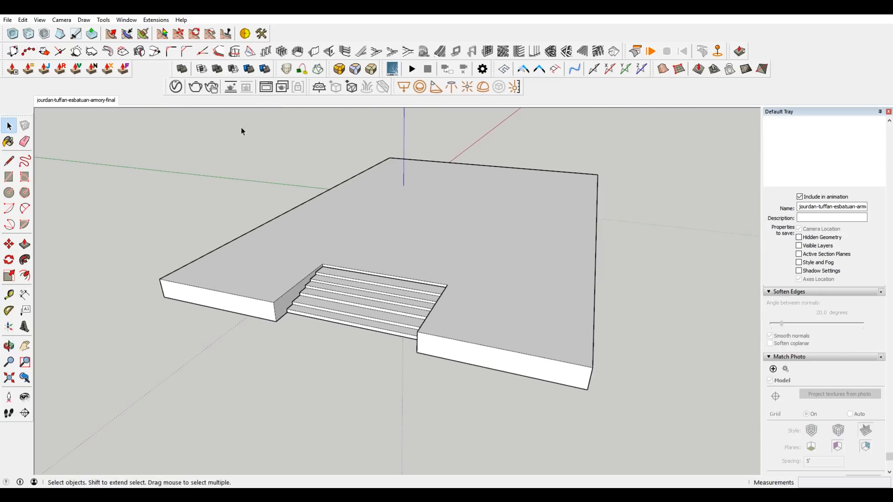
pyautogui.click(91, 105)
pyautogui.scroll(5, 320, 359)
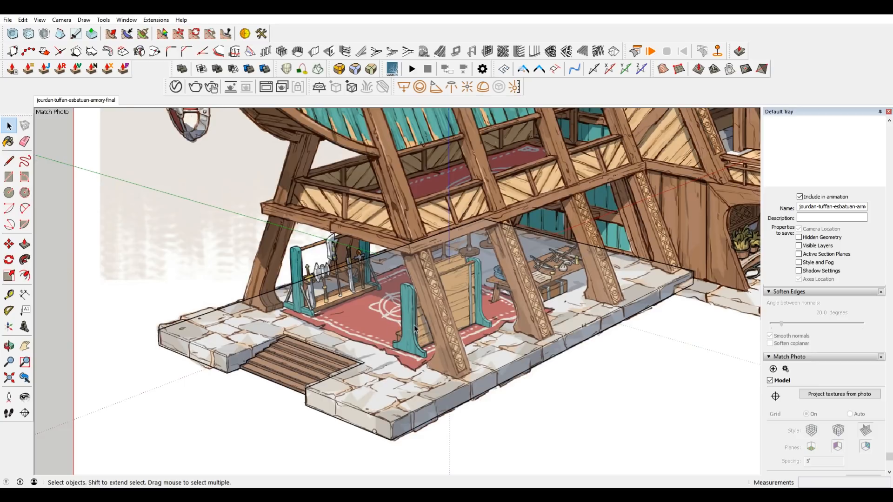
pyautogui.scroll(-3, 416, 328)
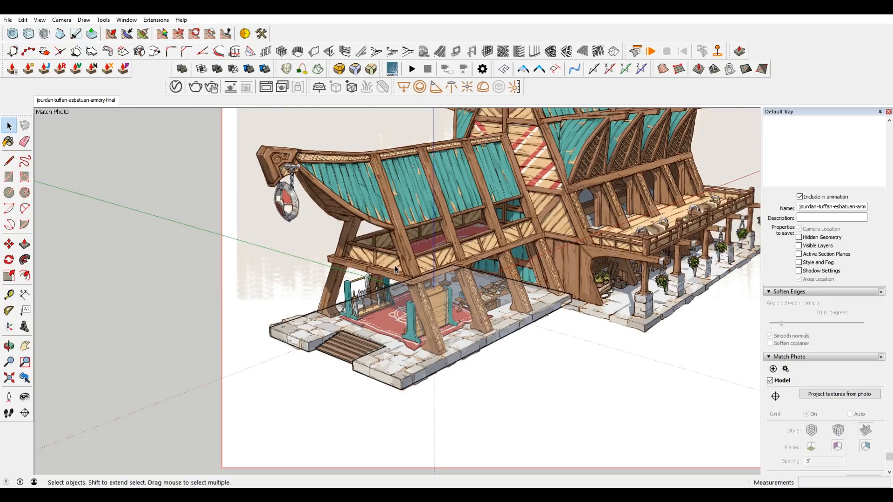
pyautogui.keyDown('shift'); pyautogui.moveTo(679, 272); pyautogui.dragTo(604, 341, button='middle'); pyautogui.keyUp('shift')
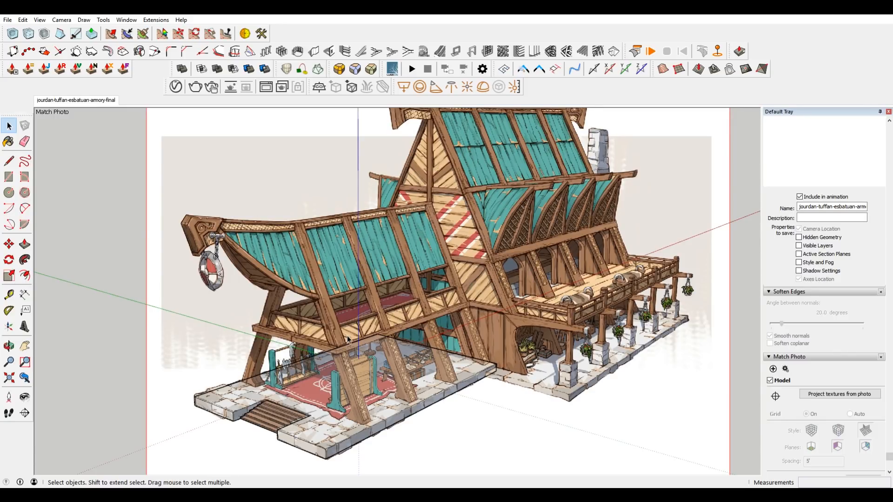
# Draw a rectangle on the platform's top face, starting from the outer foot of the front corner post.
pyautogui.scroll(5, 355, 327)
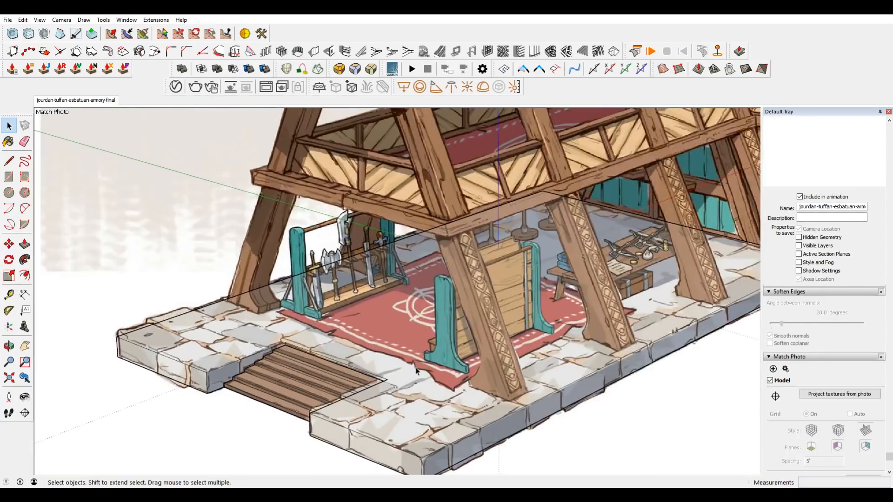
pyautogui.scroll(2, 417, 371)
pyautogui.press('r')
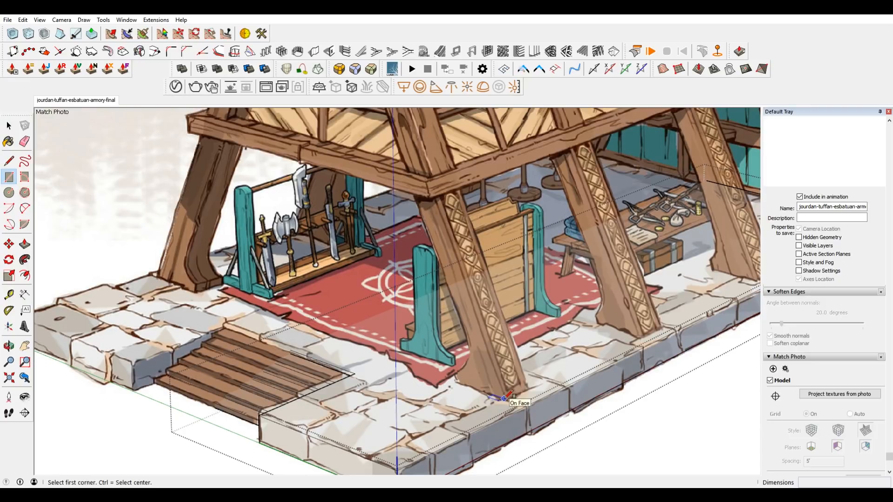
pyautogui.click(504, 398)
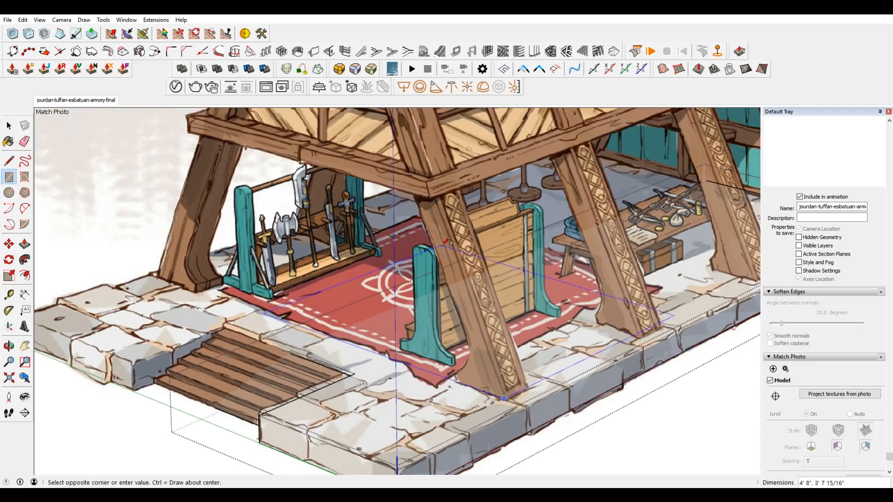
pyautogui.click(481, 225)
pyautogui.scroll(-3, 570, 297)
pyautogui.scroll(2, 688, 267)
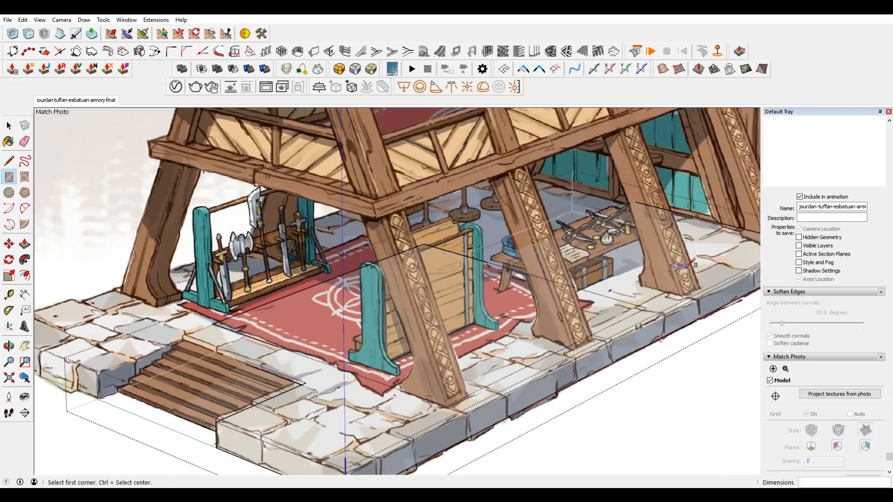
# Move the rectangle's far edge about 2' 6" further back along the platform, past the third post.
pyautogui.press('space')
pyautogui.click(626, 302)
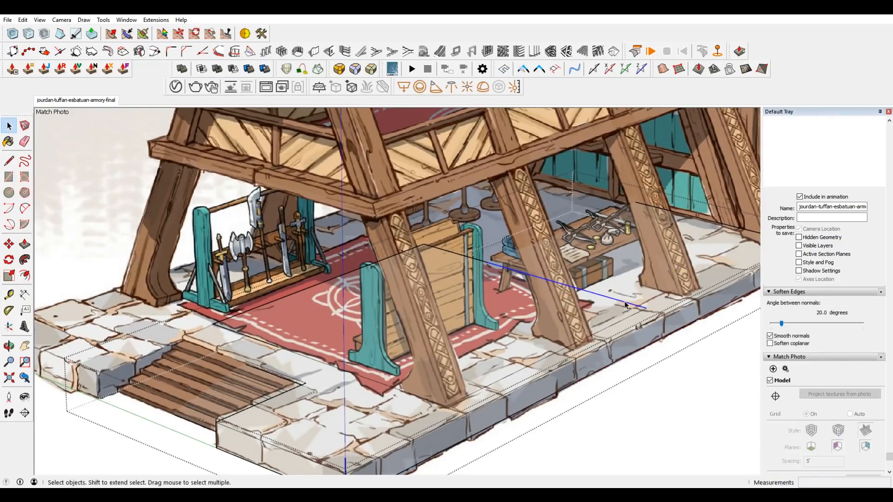
pyautogui.press('m')
pyautogui.click(625, 305)
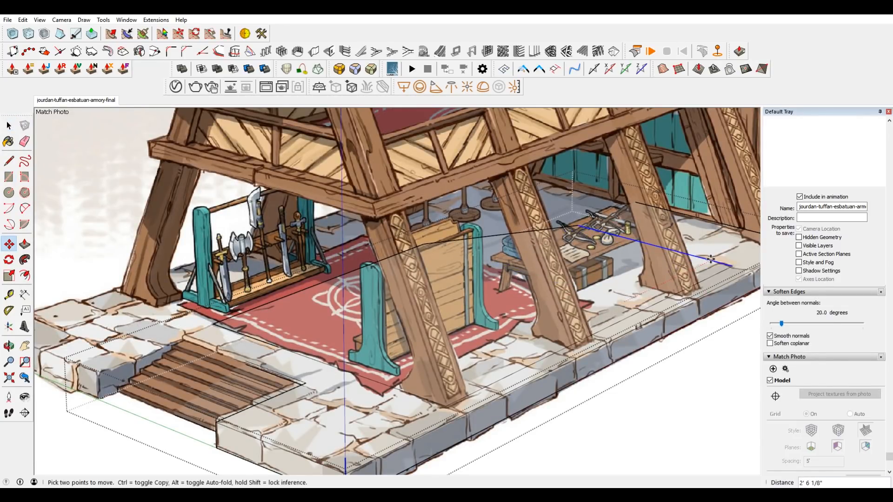
# Move the rectangle's long outer edge outward by about 1 5/16" to line up with the feet of the drawn posts.
pyautogui.click(472, 383)
pyautogui.press('space')
pyautogui.scroll(3, 484, 389)
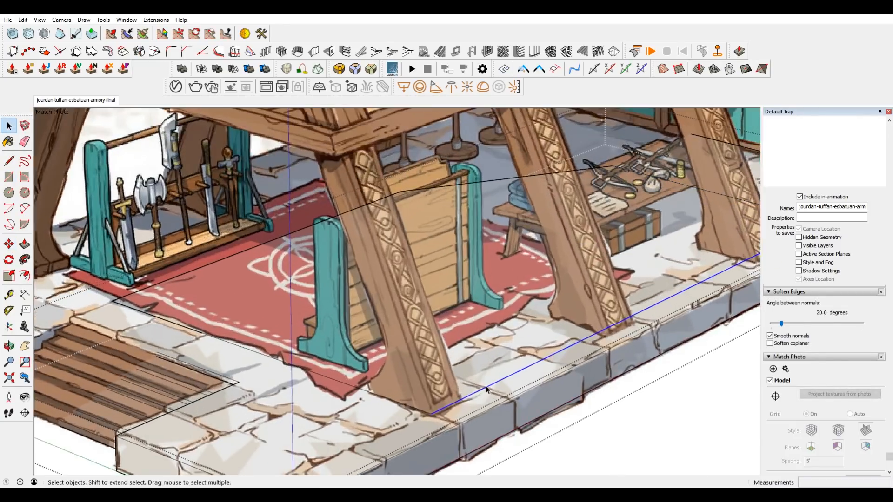
pyautogui.press('m')
pyautogui.click(486, 390)
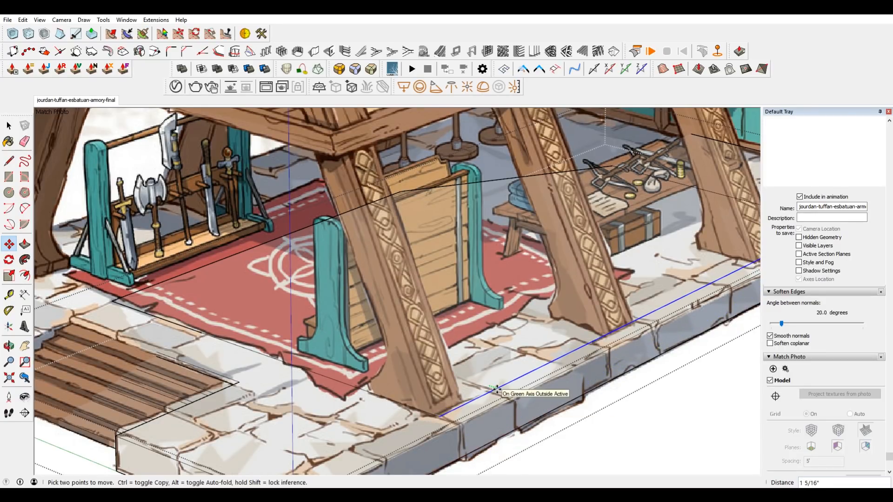
pyautogui.scroll(-2, 460, 386)
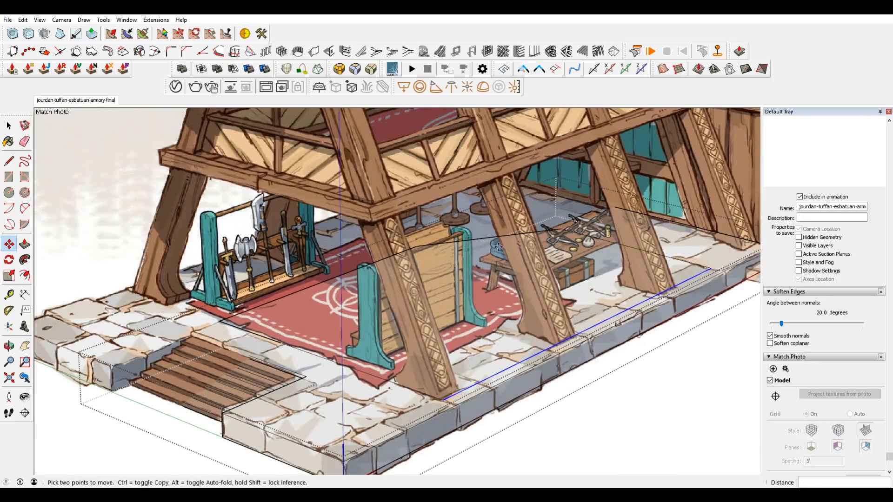
# Draw a line across the rectangle along the platform's inner edge and erase the overhanging part of its outline.
pyautogui.moveTo(461, 268); pyautogui.dragTo(634, 283, button='middle')
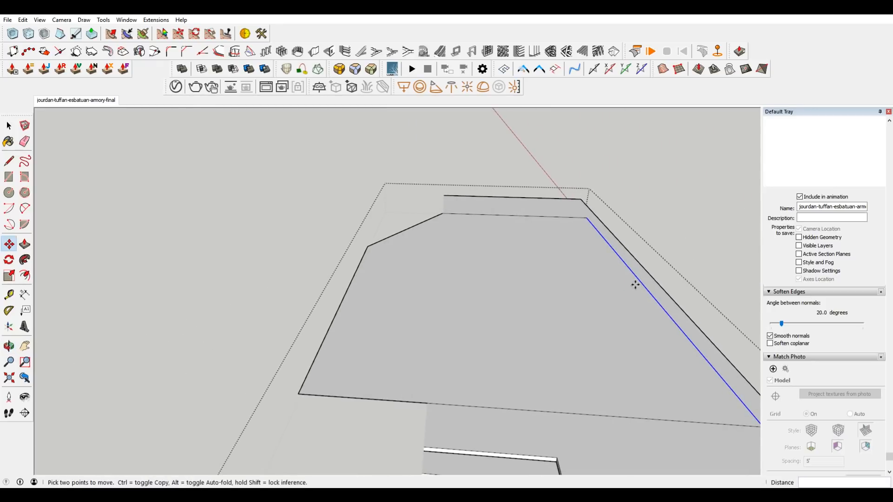
pyautogui.press('l')
pyautogui.click(444, 215)
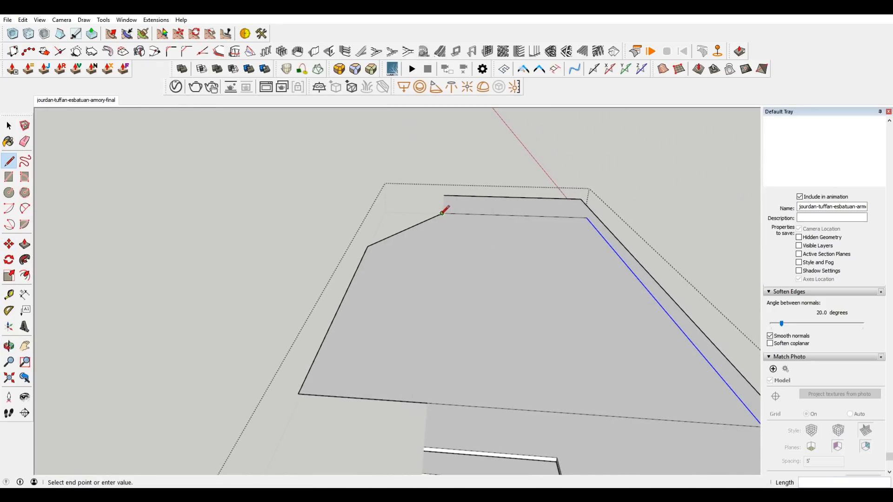
pyautogui.click(428, 403)
pyautogui.press('space')
pyautogui.press('e')
pyautogui.moveTo(381, 429)
pyautogui.mouseDown()
pyautogui.moveTo(364, 264)
pyautogui.moveTo(393, 231)
pyautogui.mouseUp()
# Copy the rectangle's face with its outline and paste the copy beside the platform.
pyautogui.scroll(-4, 386, 350)
pyautogui.moveTo(535, 345); pyautogui.dragTo(479, 319, button='middle')
pyautogui.tripleClick(481, 341)
pyautogui.click(481, 341)
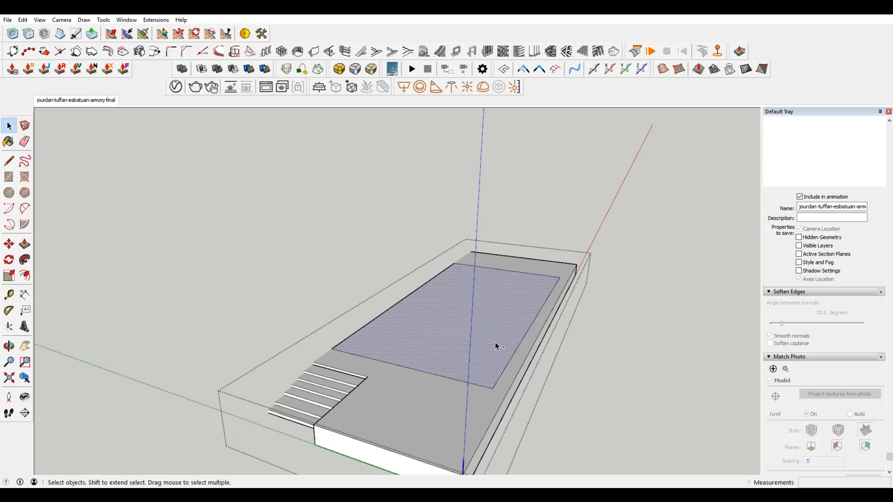
pyautogui.hotkey('ctrl', 'c')
pyautogui.hotkey('ctrl', 'v')
pyautogui.click(255, 306)
# Delete the original rectangle's front and long outer edges from the platform's top face.
pyautogui.press('space')
pyautogui.click(502, 347)
pyautogui.click(477, 385)
pyautogui.press('Delete')
pyautogui.click(495, 380)
pyautogui.click(497, 381)
pyautogui.press('Delete')
# Group the pasted rectangle and move it by its back outer corner onto the original footprint's corner on the platform.
pyautogui.click(290, 258)
pyautogui.rightClick(290, 258)
pyautogui.click(321, 336)
pyautogui.press('m')
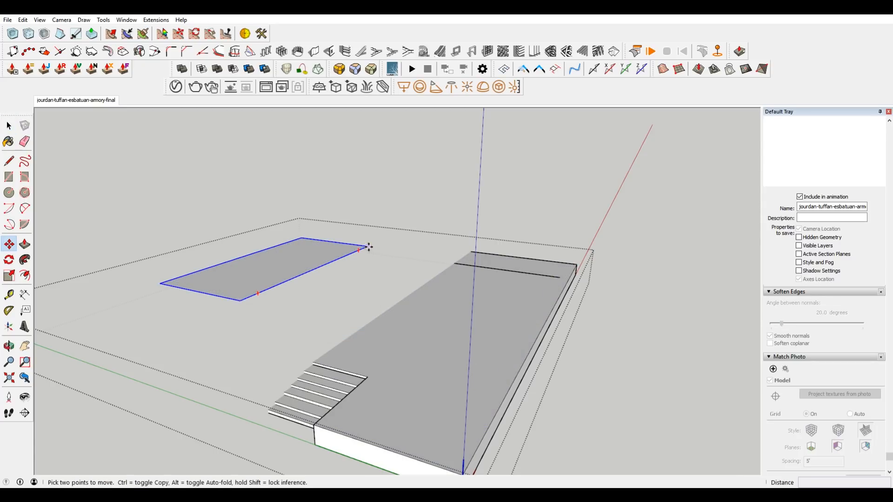
pyautogui.click(369, 247)
pyautogui.click(560, 278)
# Group the platform geometry separately from the footprint rectangle.
pyautogui.press('space')
pyautogui.moveTo(577, 285); pyautogui.dragTo(567, 285)
pyautogui.moveTo(567, 286); pyautogui.dragTo(516, 298, button='middle')
pyautogui.doubleClick(593, 297)
pyautogui.rightClick(594, 297)
pyautogui.press('Escape')
pyautogui.tripleClick(258, 407)
pyautogui.rightClick(266, 408)
pyautogui.click(306, 309)
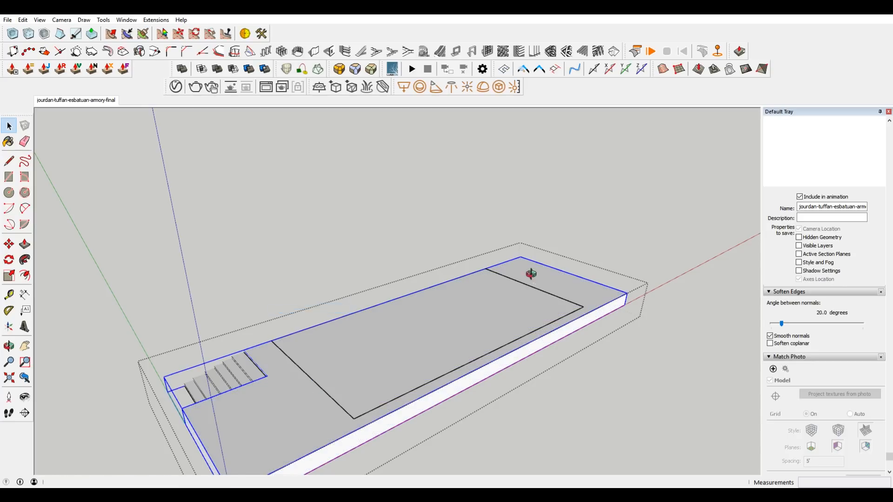
# In the matched photo scene, open the footprint rectangle's group and extrude its face up 7' 4 1/8" to the drawn roof ridge.
pyautogui.moveTo(531, 274); pyautogui.dragTo(663, 226, button='middle')
pyautogui.click(486, 309)
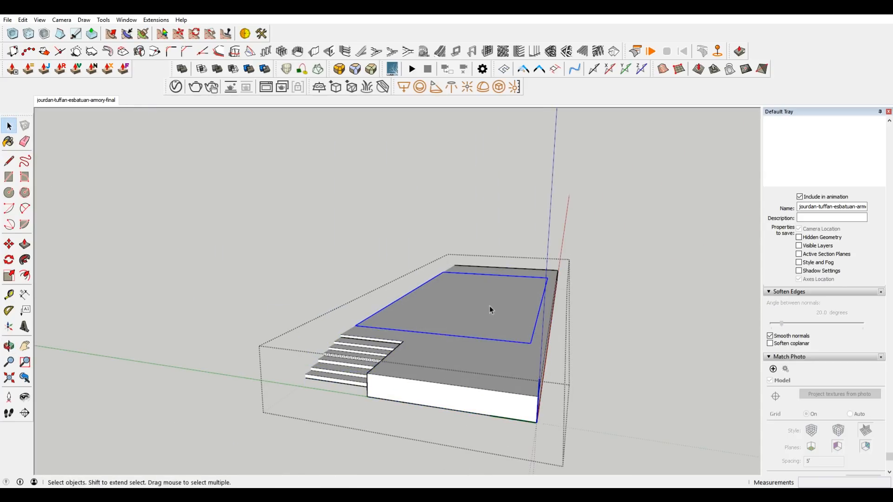
pyautogui.click(76, 100)
pyautogui.scroll(5, 359, 370)
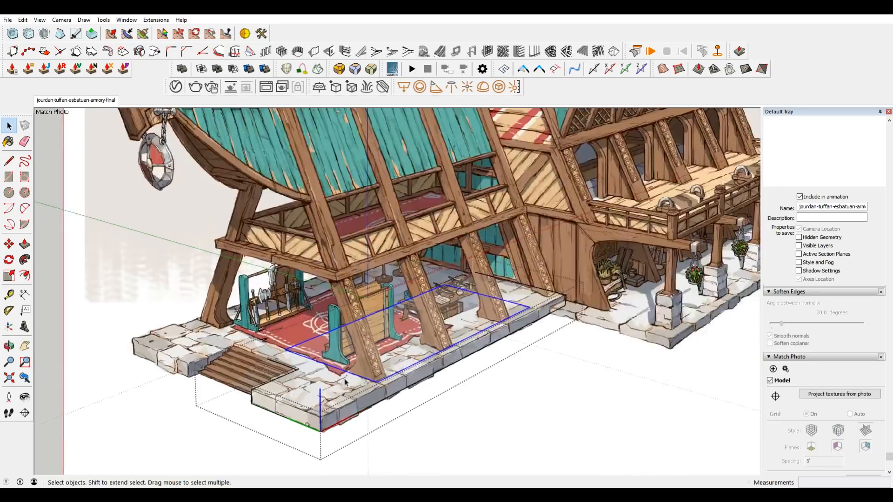
pyautogui.doubleClick(311, 351)
pyautogui.press('p')
pyautogui.click(314, 350)
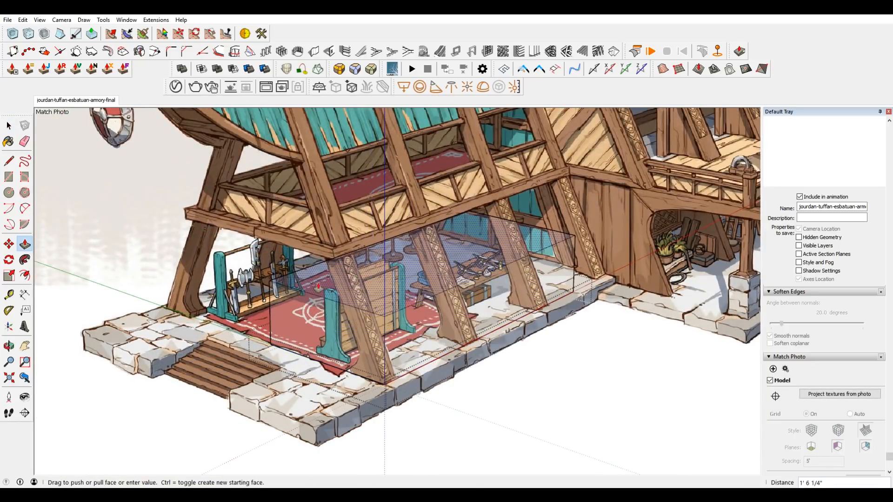
pyautogui.scroll(-2, 360, 279)
pyautogui.scroll(-2, 316, 232)
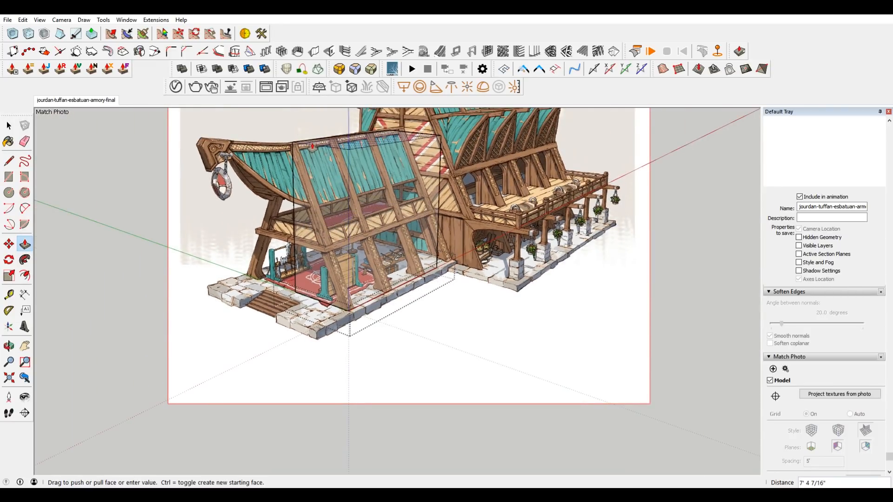
pyautogui.scroll(4, 303, 142)
pyautogui.scroll(2, 283, 138)
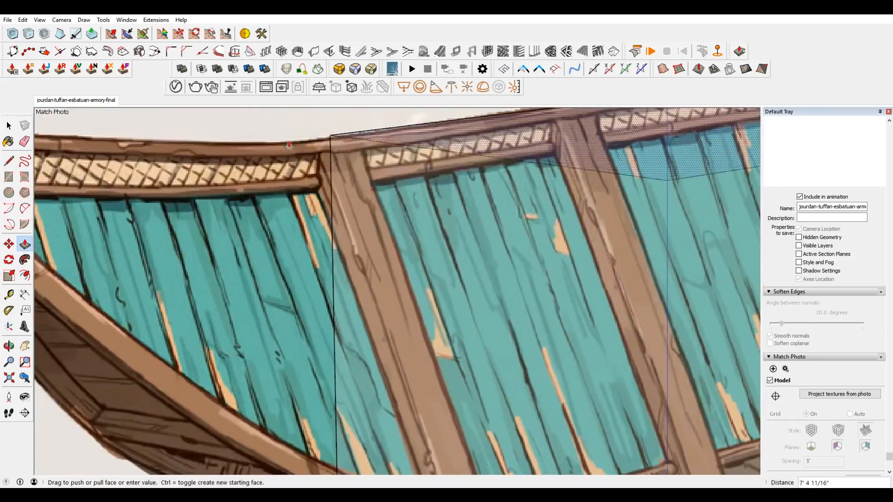
pyautogui.click(291, 152)
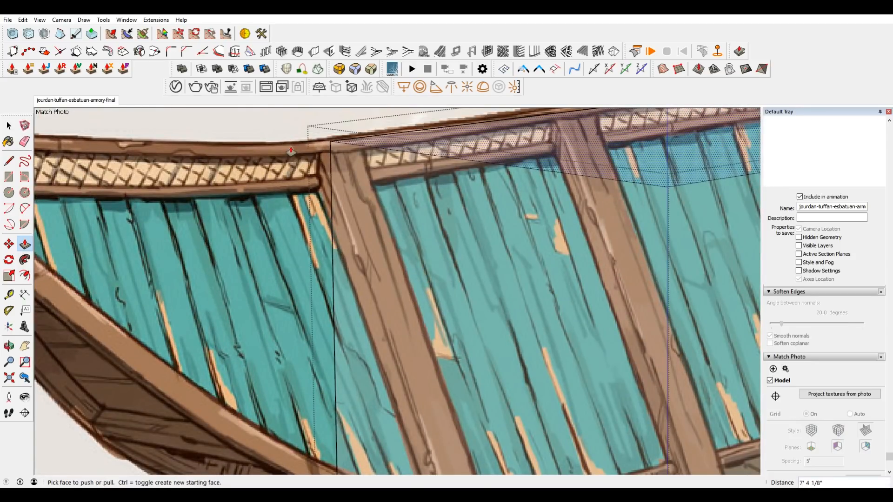
# Move the block's rear end face back about 1' 9" toward the platform's rear edge.
pyautogui.scroll(-5, 435, 204)
pyautogui.scroll(-2, 435, 203)
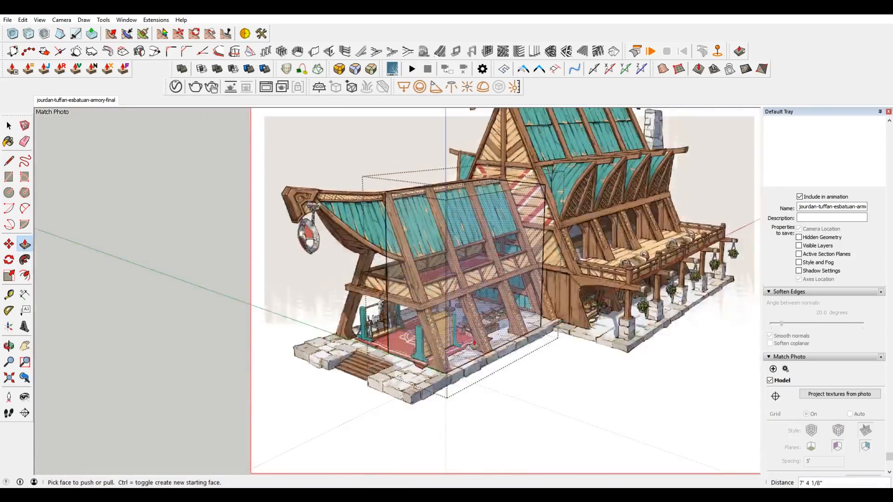
pyautogui.scroll(1, 481, 336)
pyautogui.scroll(1, 606, 266)
pyautogui.moveTo(595, 229); pyautogui.dragTo(484, 293, button='middle')
pyautogui.press('space')
pyautogui.click(484, 296)
pyautogui.press('h')
pyautogui.scroll(1, 492, 403)
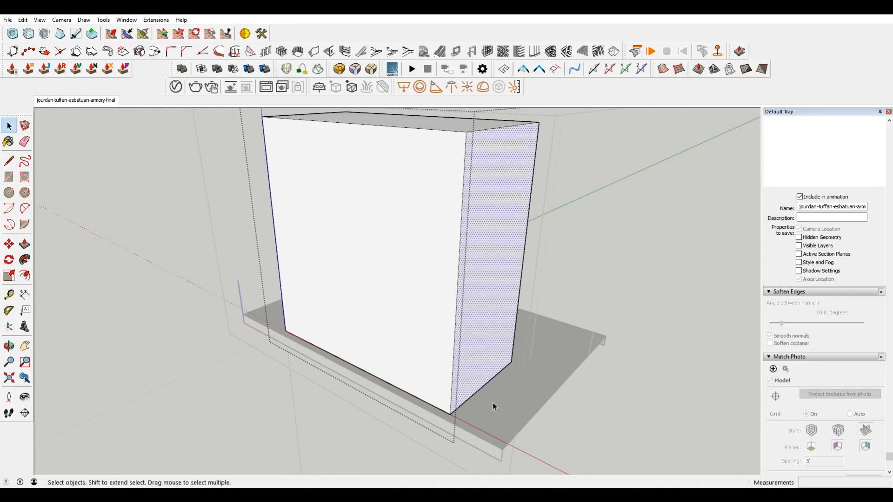
pyautogui.press('m')
pyautogui.click(489, 333)
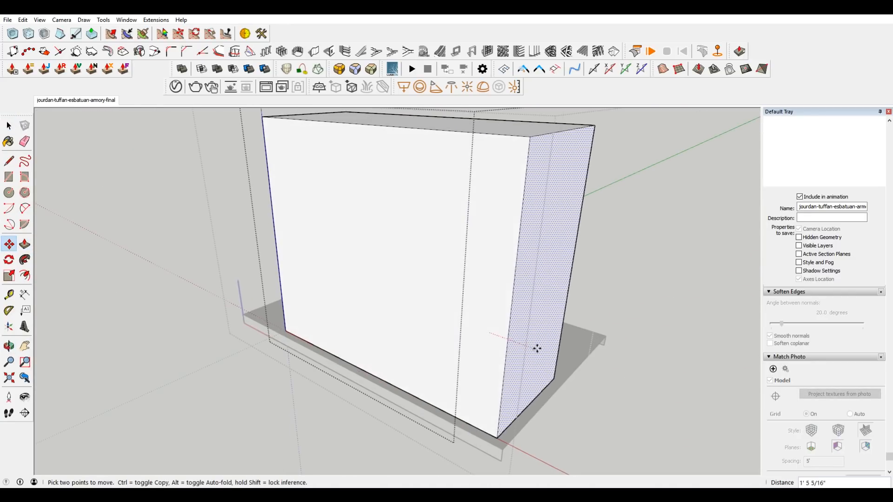
pyautogui.click(501, 449)
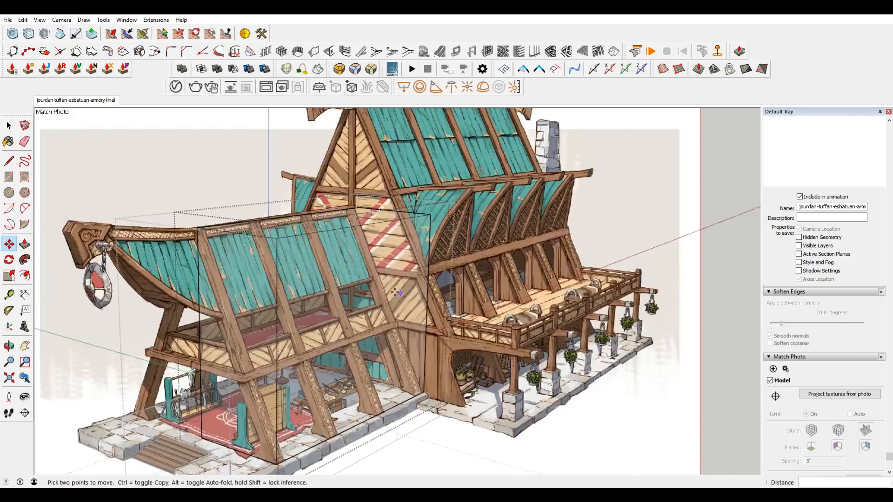
# Return to the matched photo scene and select the block's long outer top edge, checking it against the drawn roof ridge.
pyautogui.scroll(5, 433, 197)
pyautogui.moveTo(419, 210); pyautogui.dragTo(434, 197, button='middle')
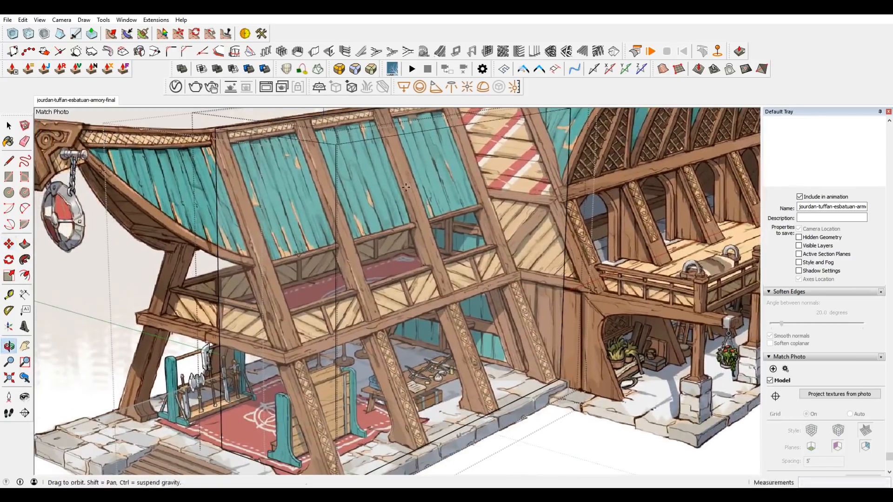
pyautogui.scroll(-1, 433, 197)
pyautogui.keyDown('shift'); pyautogui.moveTo(457, 232); pyautogui.dragTo(528, 282, button='middle'); pyautogui.keyUp('shift')
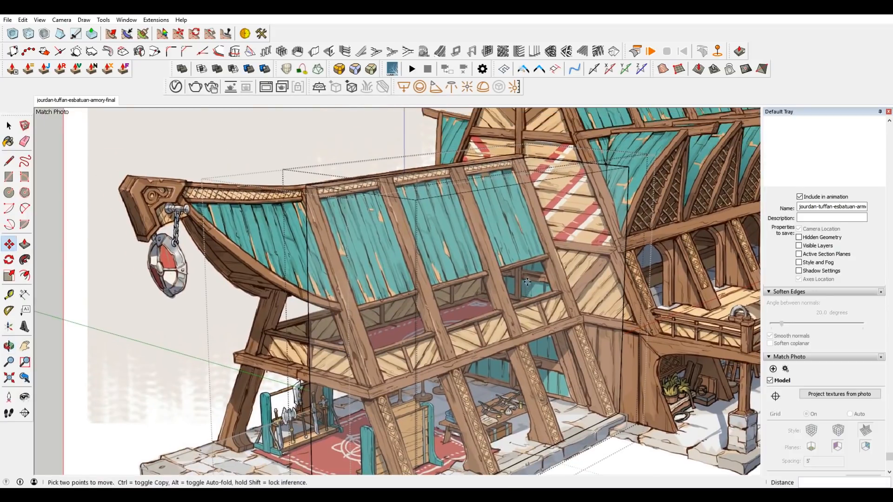
pyautogui.press('space')
pyautogui.keyDown('shift'); pyautogui.moveTo(356, 236); pyautogui.dragTo(455, 188, button='middle'); pyautogui.keyUp('shift')
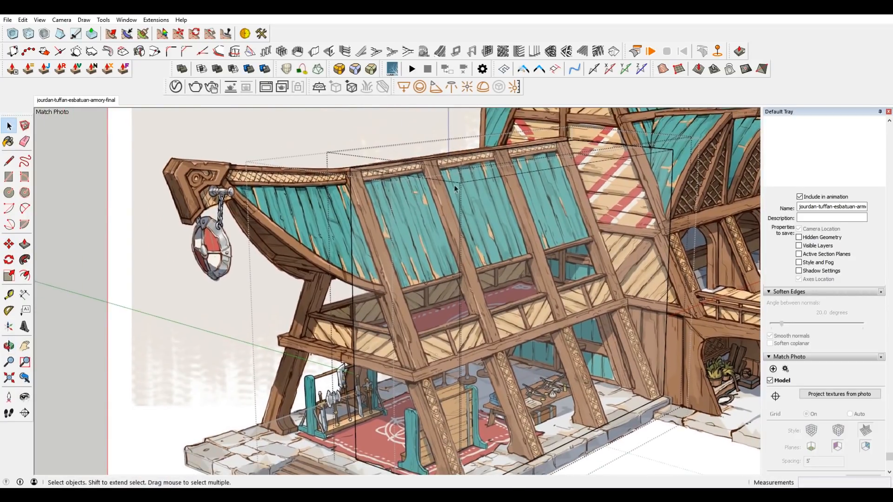
pyautogui.click(475, 181)
pyautogui.scroll(-2, 475, 180)
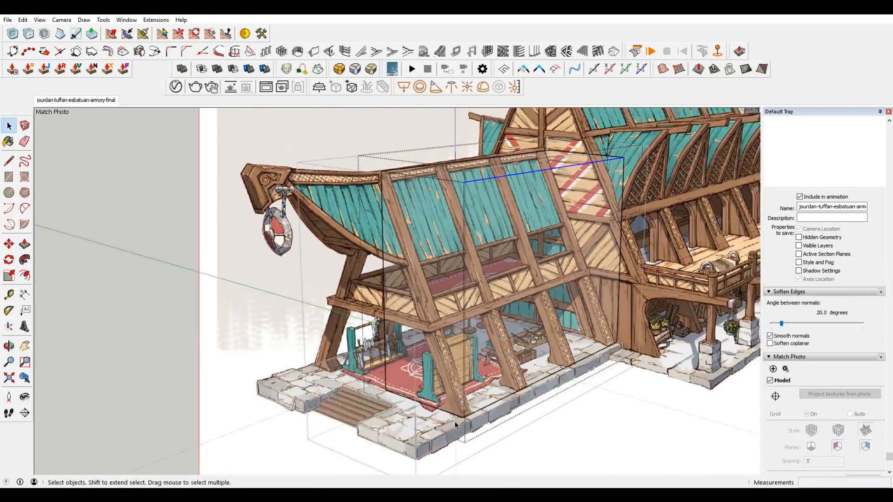
pyautogui.scroll(5, 414, 183)
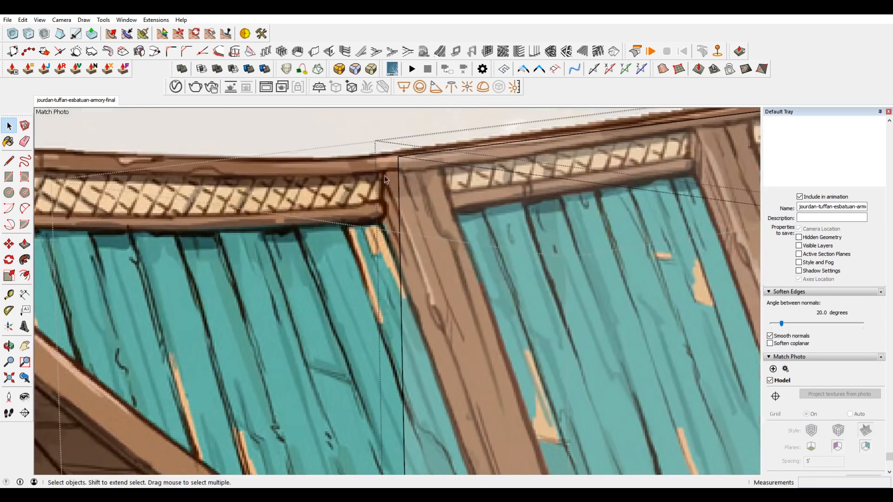
pyautogui.scroll(-3, 423, 189)
pyautogui.scroll(-1, 425, 191)
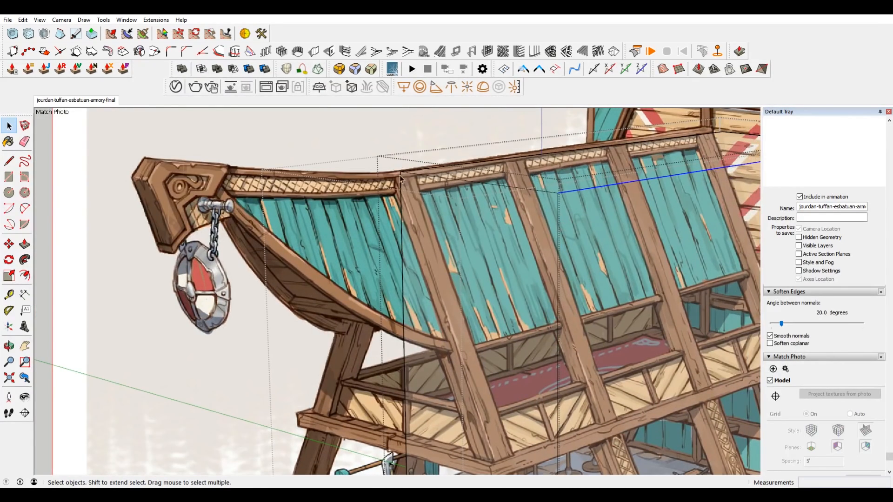
pyautogui.press('m')
pyautogui.click(585, 194)
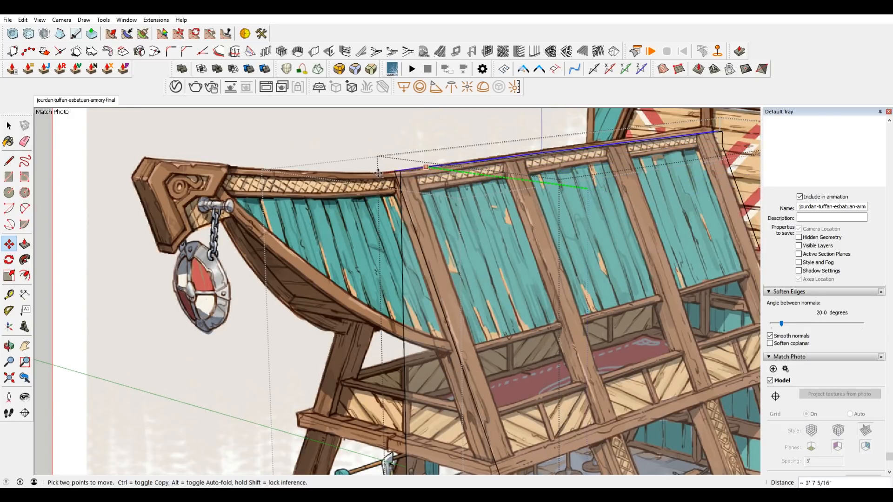
pyautogui.press('Escape')
# Move the block's outer top edge inward about 3' 5 1/4" to the drawn roof ridge, slanting the outer wall.
pyautogui.scroll(-3, 465, 252)
pyautogui.keyDown('shift'); pyautogui.moveTo(486, 304); pyautogui.dragTo(492, 241, button='middle'); pyautogui.keyUp('shift')
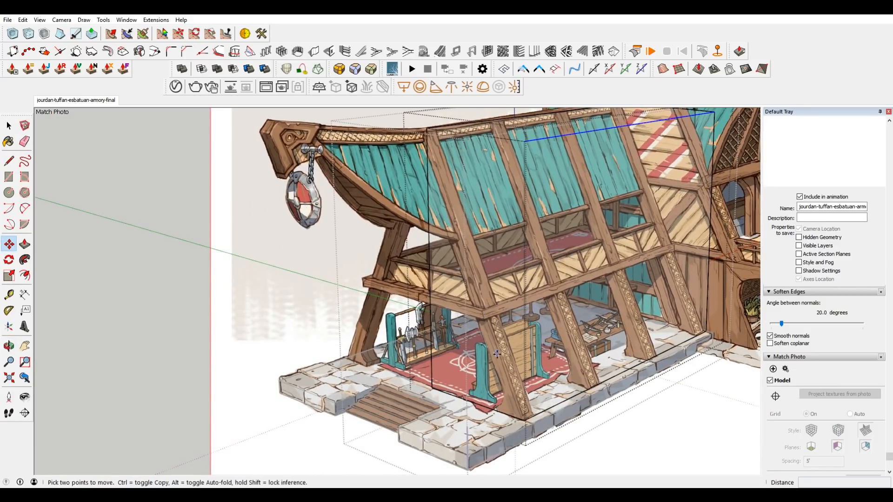
pyautogui.scroll(5, 490, 325)
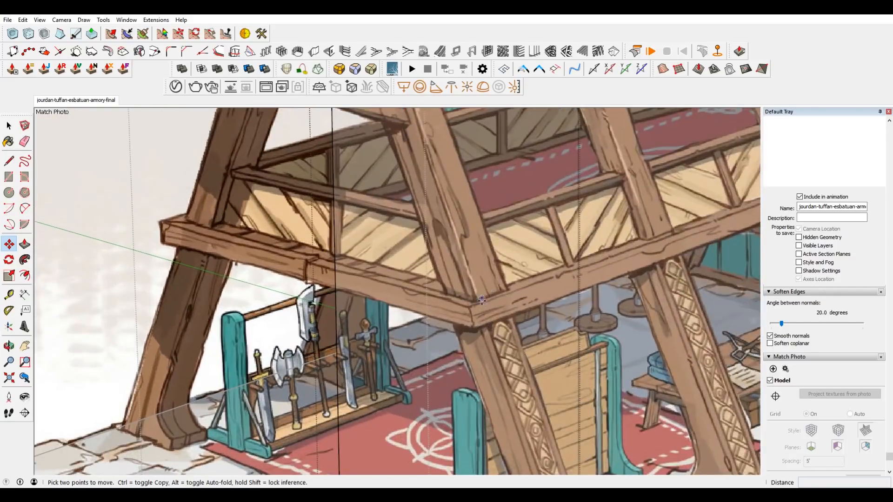
pyautogui.scroll(3, 474, 296)
pyautogui.scroll(-3, 502, 365)
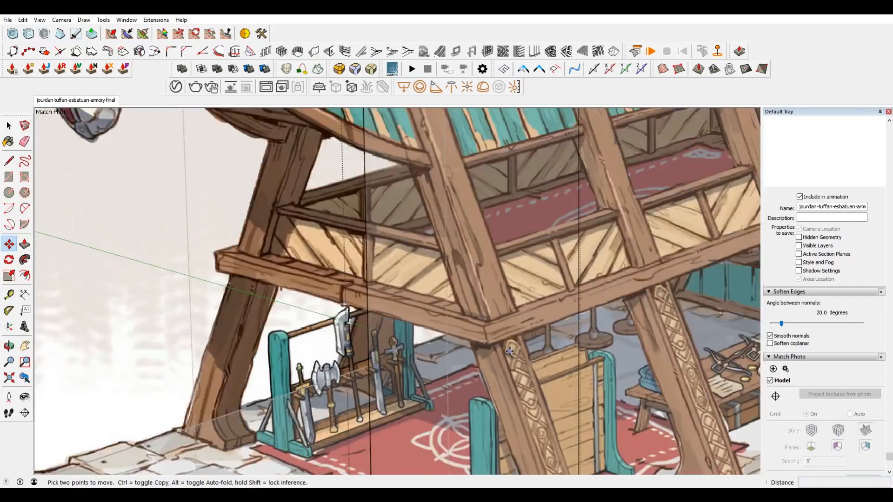
pyautogui.scroll(-6, 661, 331)
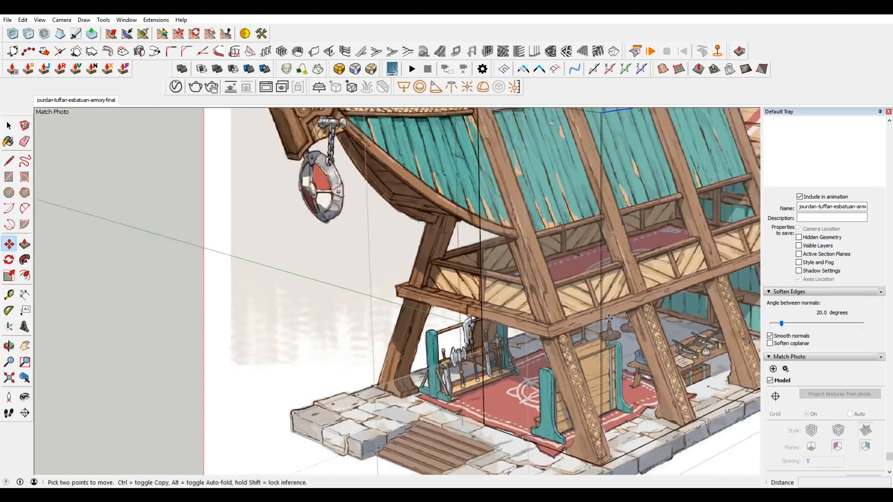
pyautogui.scroll(2, 641, 233)
pyautogui.keyDown('shift'); pyautogui.moveTo(641, 215); pyautogui.dragTo(565, 206, button='middle'); pyautogui.keyUp('shift')
pyautogui.scroll(1, 566, 206)
pyautogui.click(558, 181)
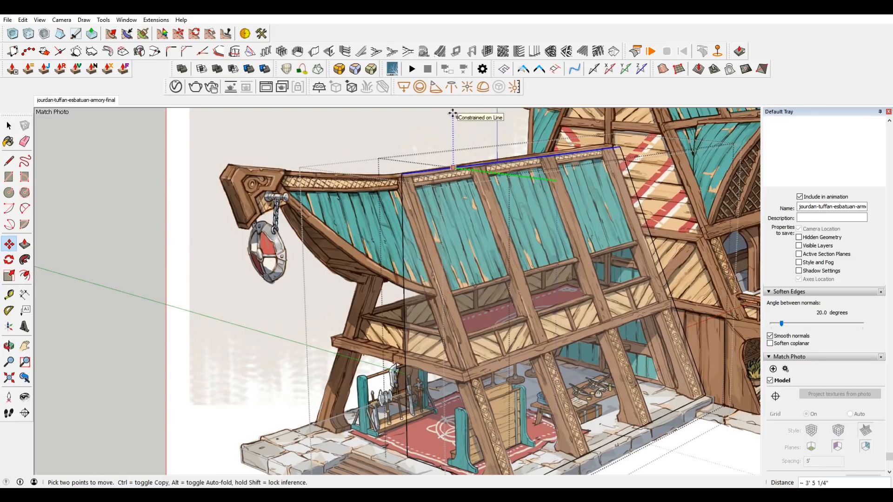
# Examine how the slanted block lines up with the drawn ridge, the leaning posts and the front corner post's foot.
pyautogui.scroll(8, 412, 177)
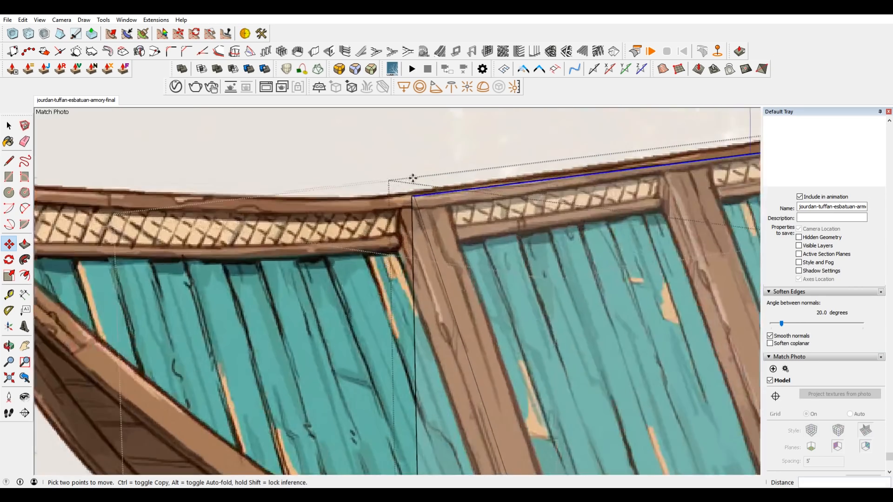
pyautogui.scroll(-6, 402, 184)
pyautogui.scroll(2, 410, 181)
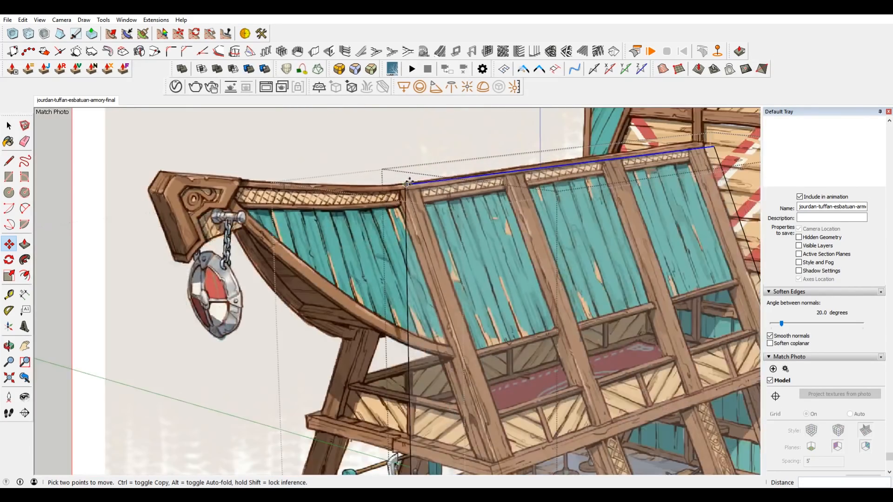
pyautogui.scroll(2, 426, 196)
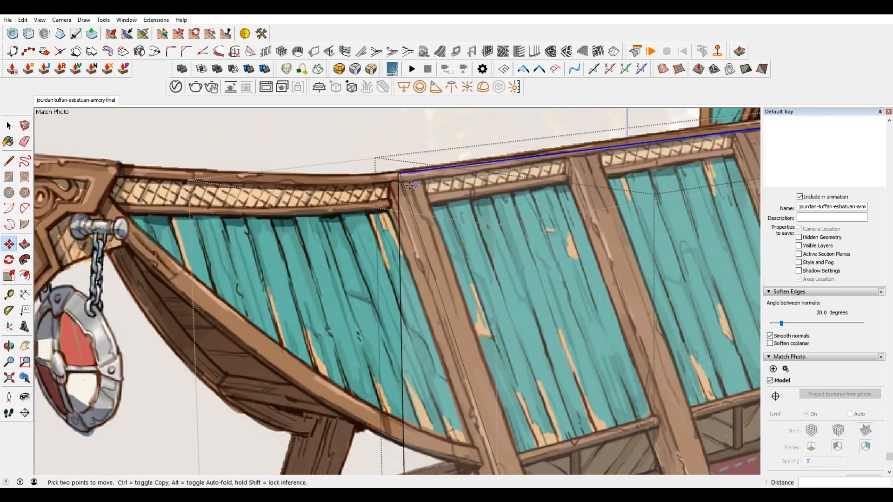
pyautogui.scroll(-5, 429, 175)
pyautogui.scroll(4, 492, 381)
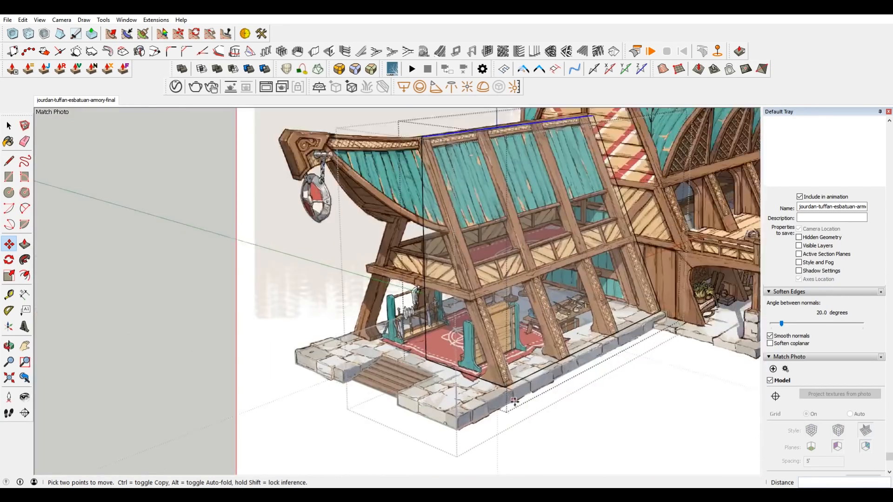
pyautogui.scroll(1, 493, 381)
pyautogui.scroll(-3, 443, 378)
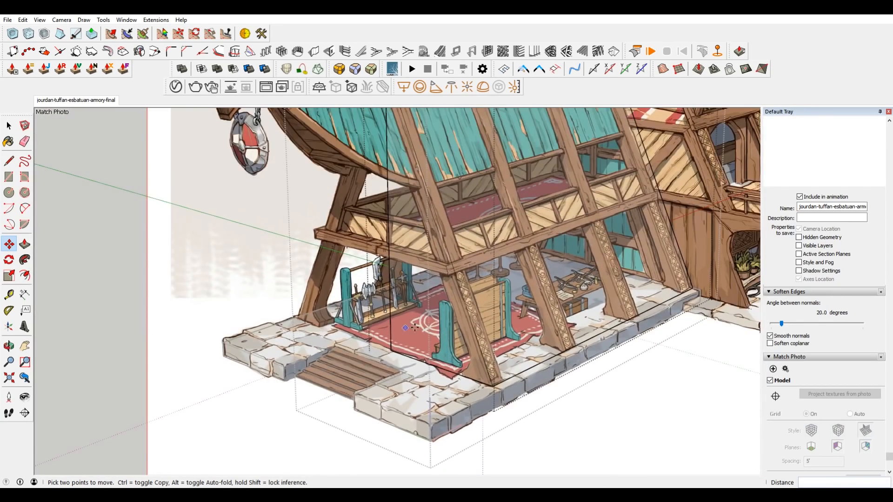
pyautogui.scroll(5, 391, 326)
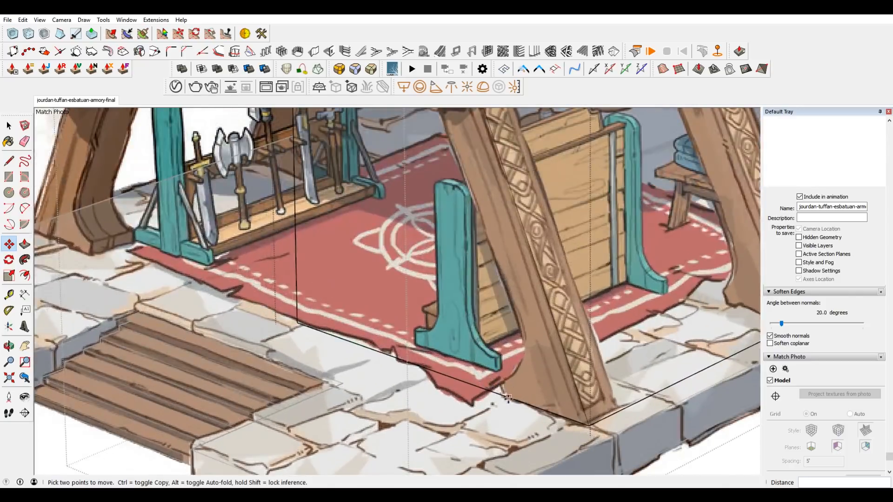
pyautogui.scroll(-1, 476, 355)
pyautogui.scroll(3, 523, 407)
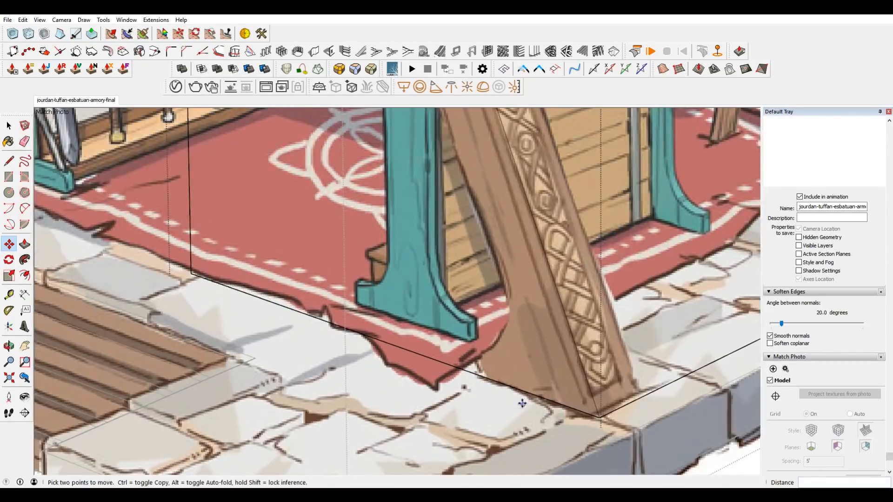
# Draw a short edge rising from the block's front bottom edge at the inner end of the drawn corner post's foot.
pyautogui.press('l')
pyautogui.click(482, 376)
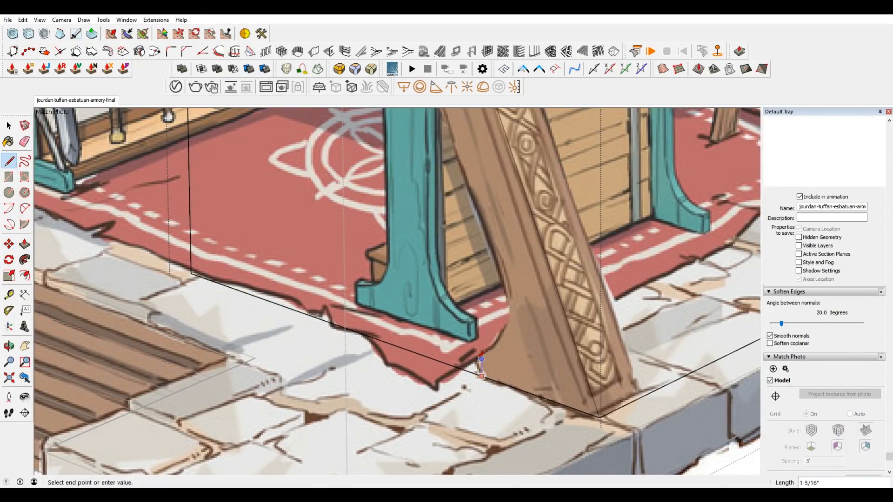
pyautogui.scroll(2, 482, 359)
pyautogui.scroll(-5, 489, 352)
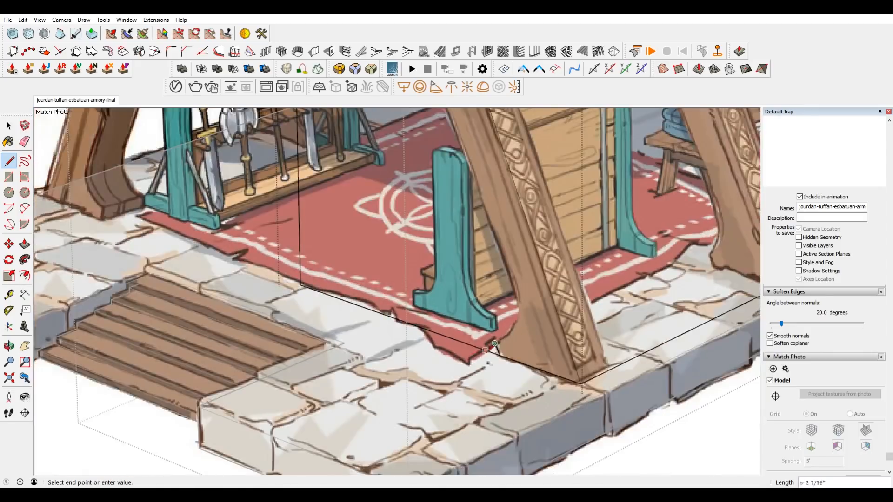
pyautogui.scroll(-2, 549, 283)
# Copy the block's slanted front corner edge inward to the inner side of the drawn corner post.
pyautogui.click(543, 280)
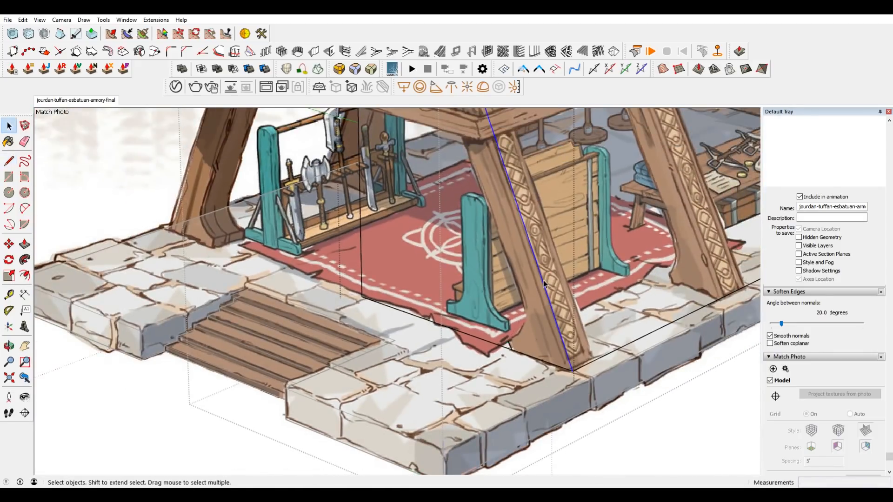
pyautogui.press('m')
pyautogui.scroll(-5, 526, 233)
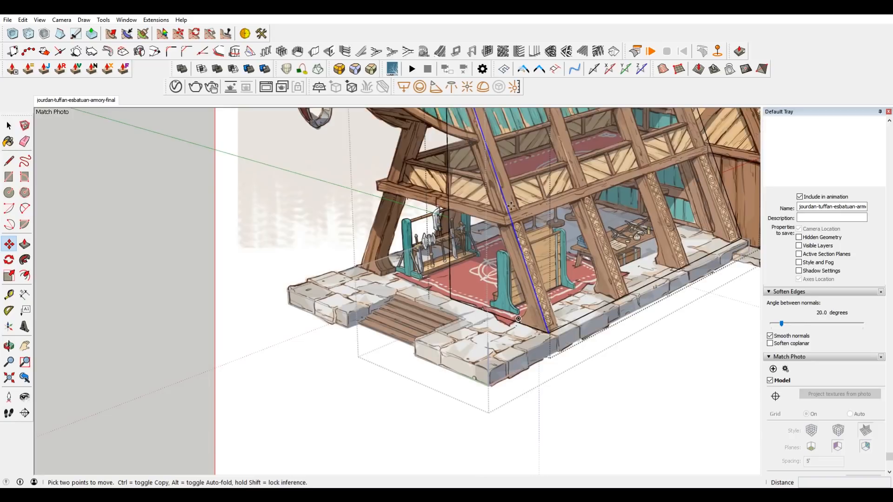
pyautogui.scroll(5, 508, 181)
pyautogui.click(494, 192)
pyautogui.press('ctrl')
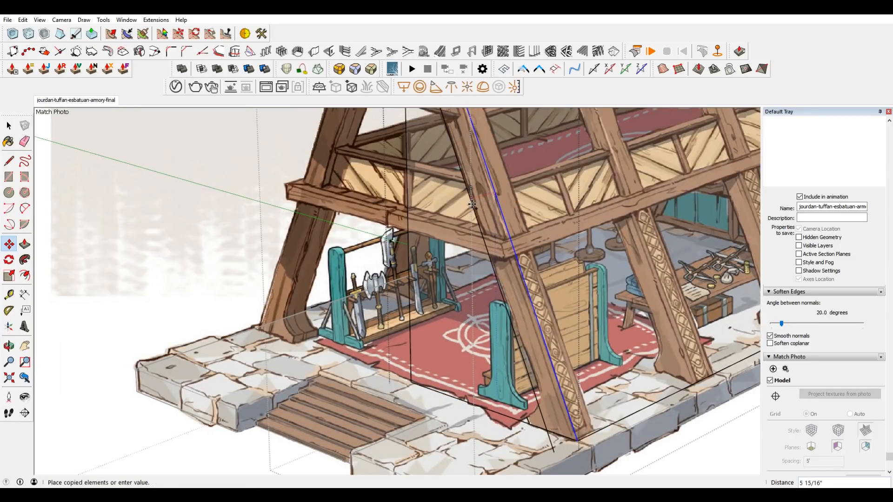
pyautogui.scroll(4, 484, 202)
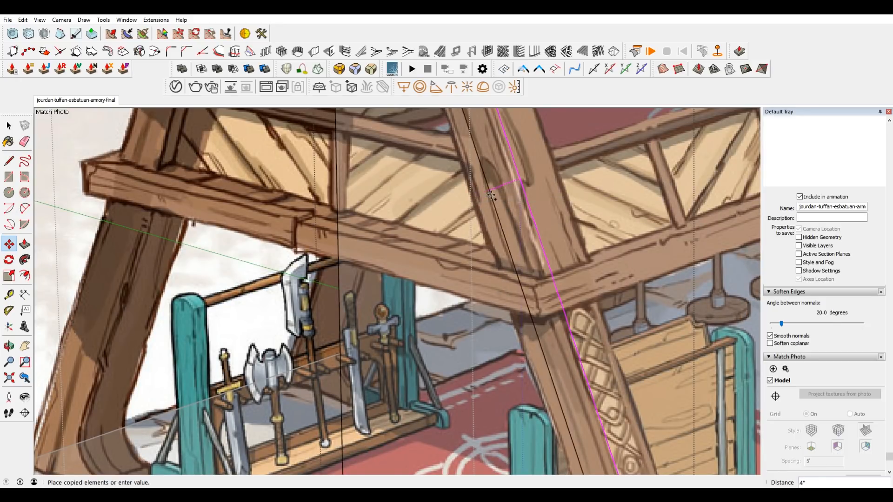
pyautogui.click(475, 199)
# Draw the top edge of the post's foot from the short edge to the copied slanted edge and erase the surplus edge below it.
pyautogui.scroll(-5, 476, 200)
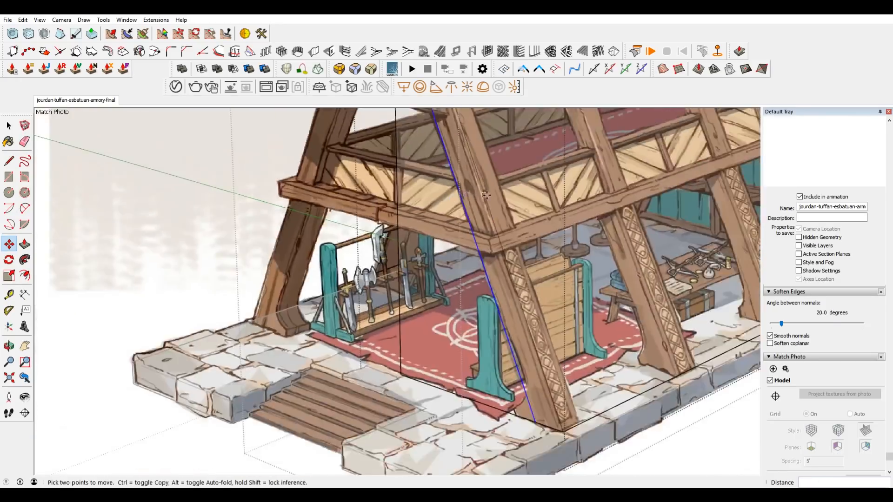
pyautogui.scroll(7, 509, 366)
pyautogui.hotkey('ctrl', 't')
pyautogui.press('space')
pyautogui.scroll(-6, 558, 297)
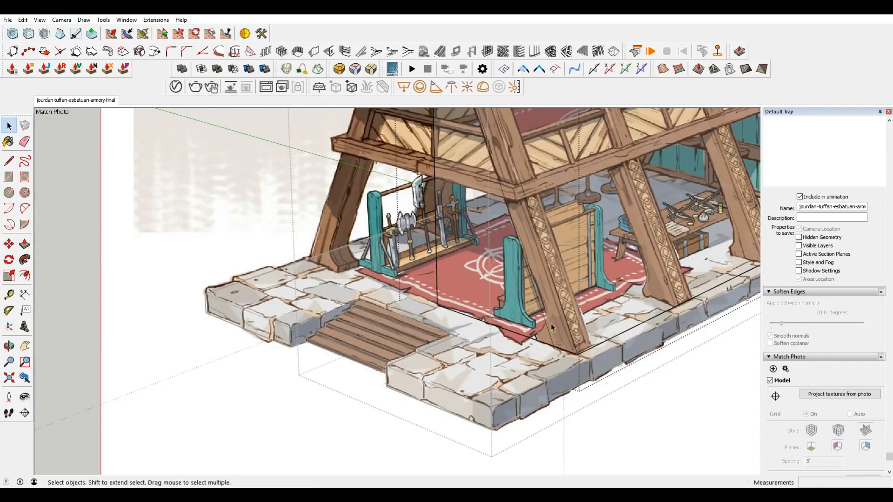
pyautogui.scroll(5, 544, 334)
pyautogui.press('l')
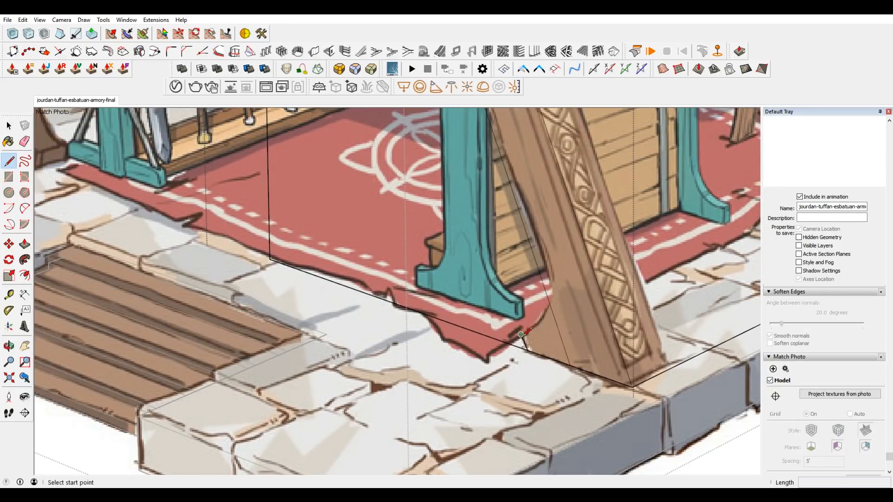
pyautogui.click(521, 335)
pyautogui.press('space')
pyautogui.press('e')
pyautogui.click(563, 346)
pyautogui.scroll(-3, 569, 323)
pyautogui.scroll(3, 566, 313)
pyautogui.press('space')
pyautogui.click(564, 307)
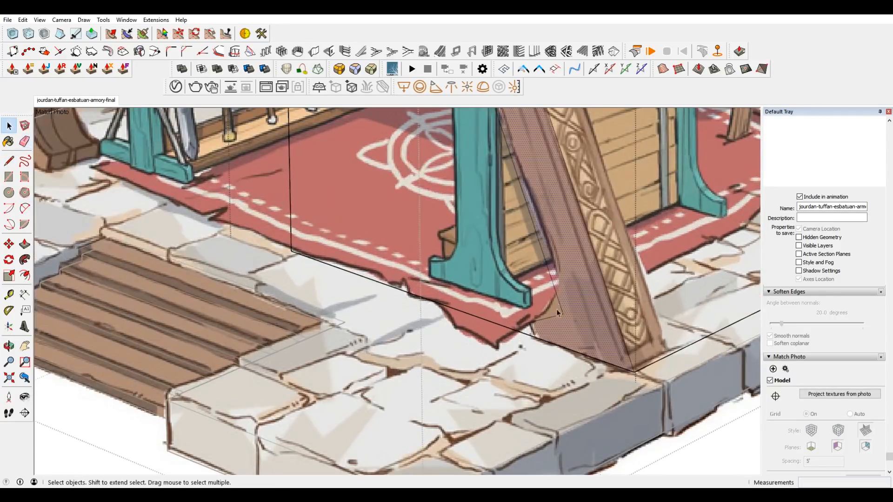
# Try to round the inner corner above the post's foot with Round Corner at a 6" offset.
pyautogui.click(560, 313)
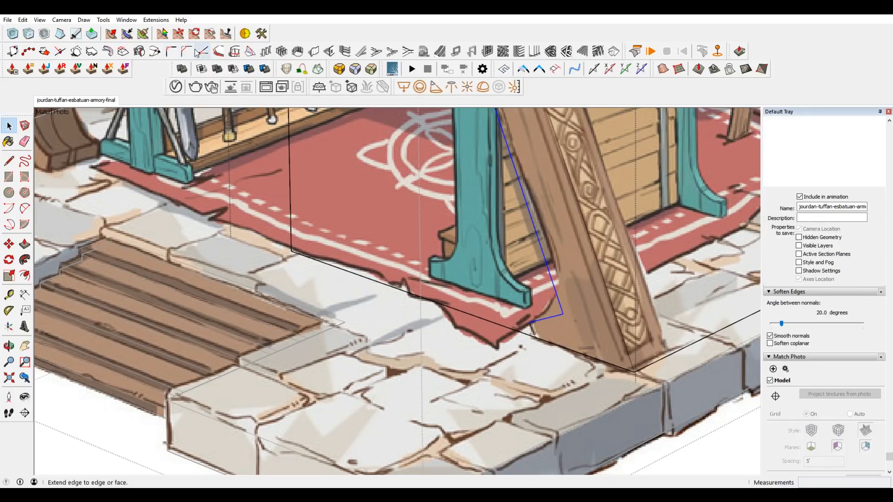
pyautogui.click(103, 20)
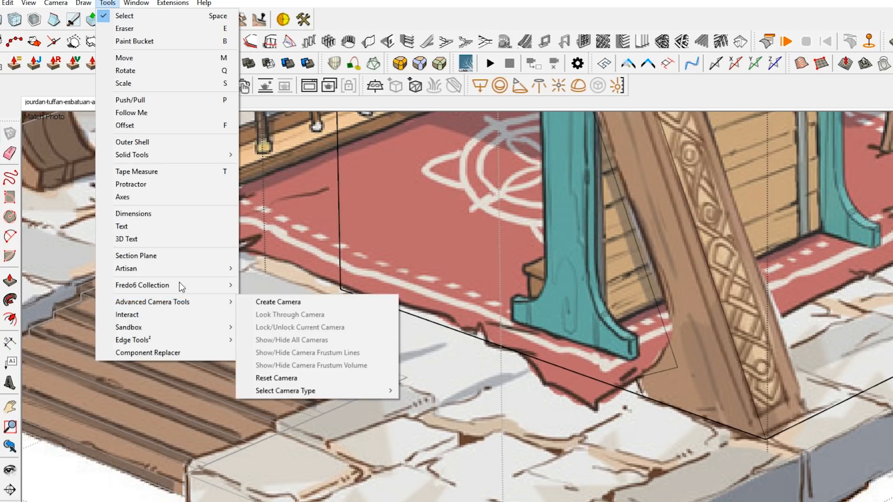
pyautogui.moveTo(84, 3)
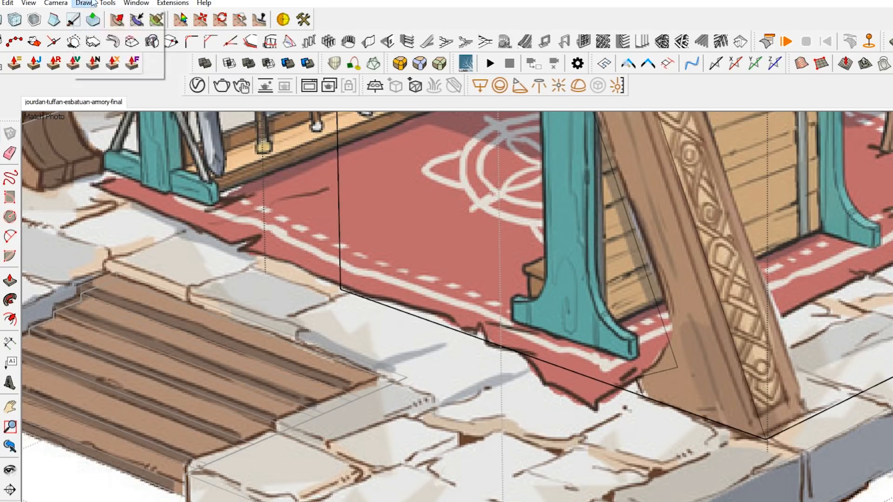
pyautogui.moveTo(126, 4)
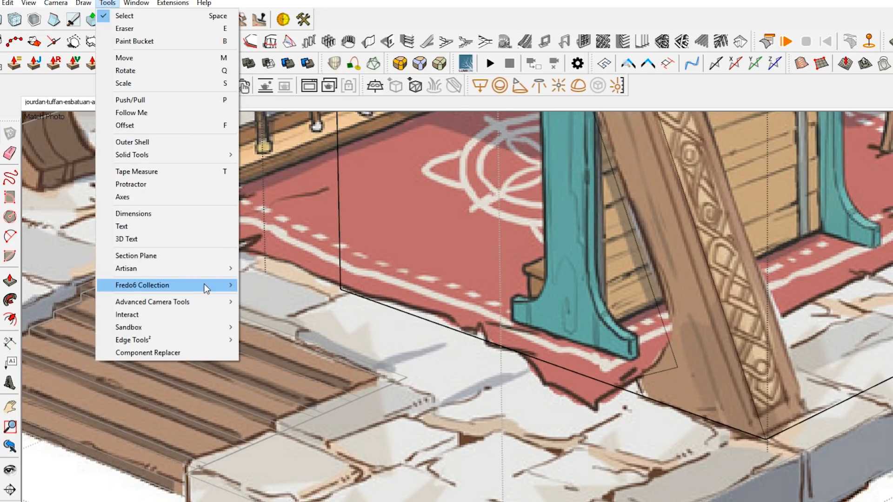
pyautogui.moveTo(205, 289)
pyautogui.moveTo(279, 309)
pyautogui.click(382, 309)
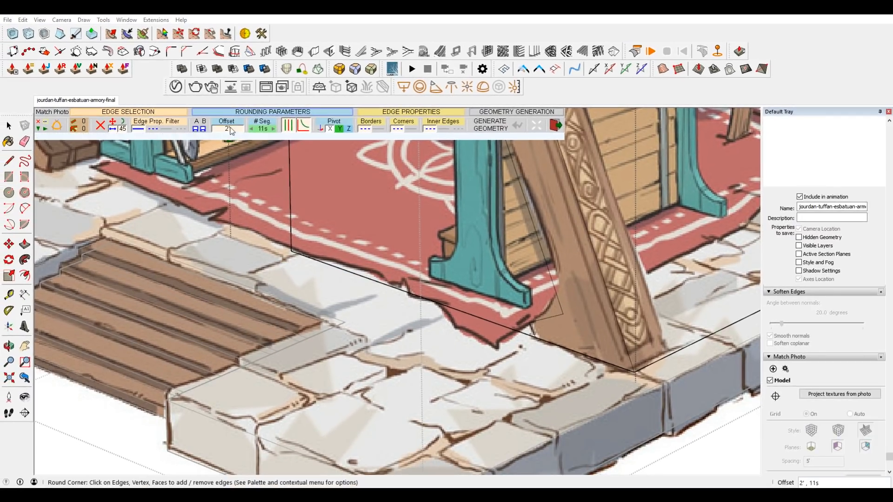
pyautogui.click(263, 138)
pyautogui.write('6')
pyautogui.press('Return')
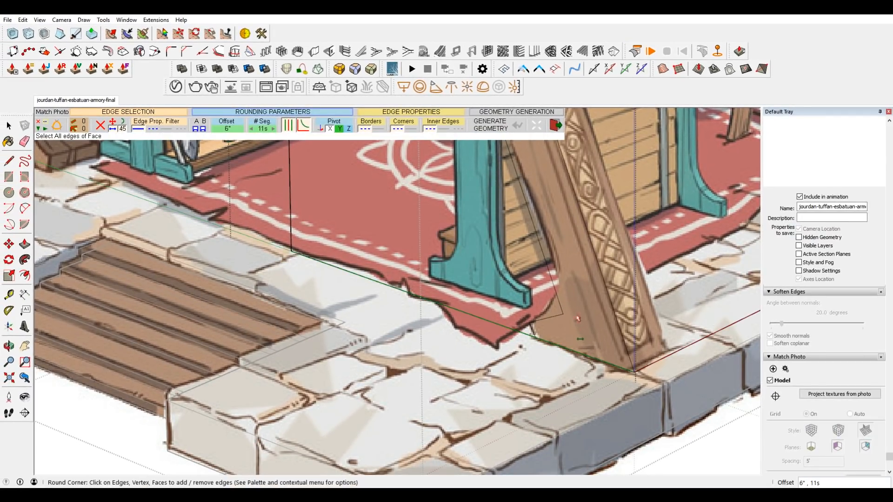
pyautogui.scroll(3, 582, 328)
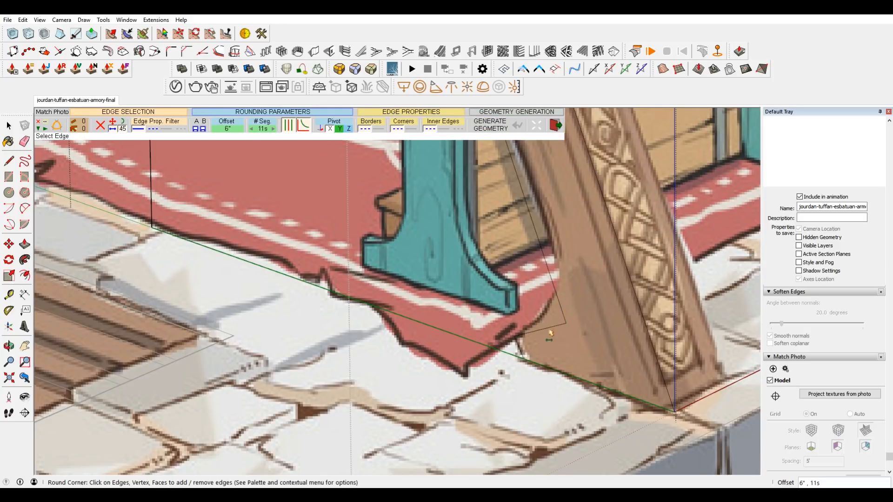
pyautogui.press('space')
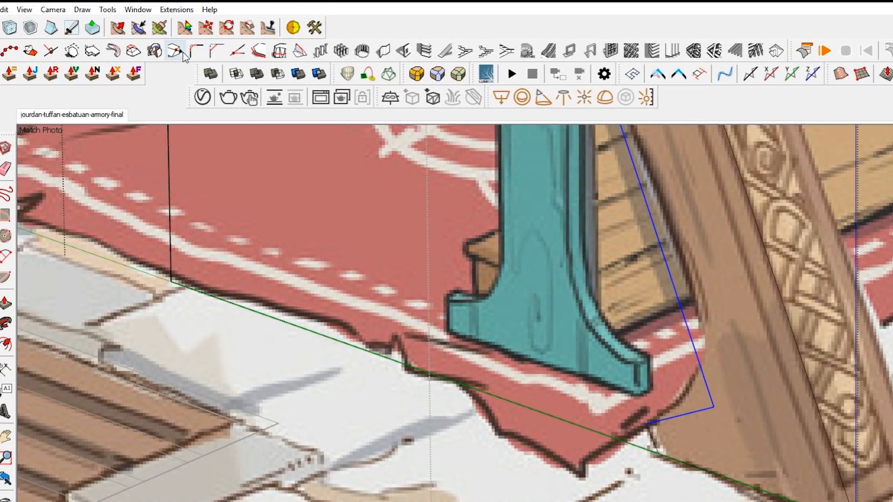
pyautogui.click(182, 55)
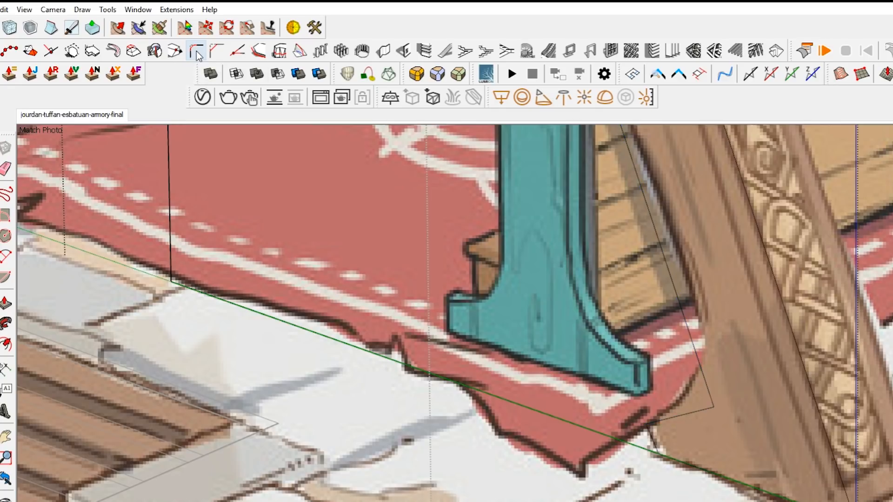
pyautogui.click(706, 385)
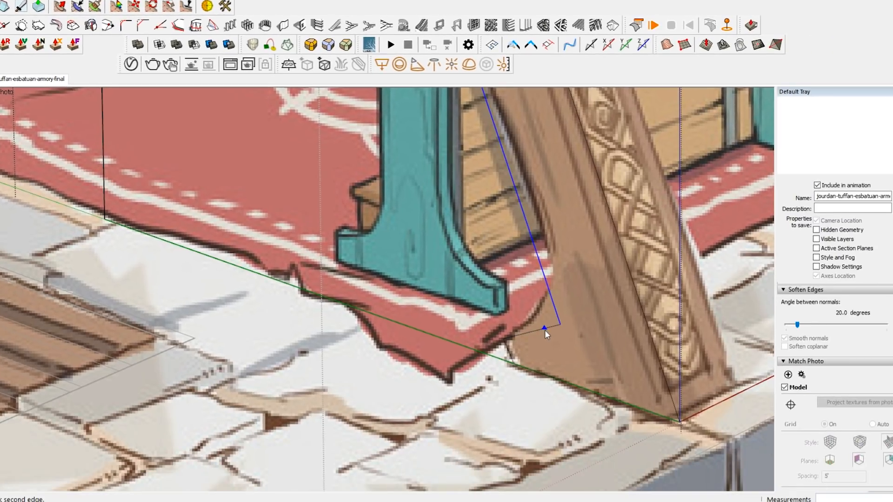
pyautogui.click(546, 330)
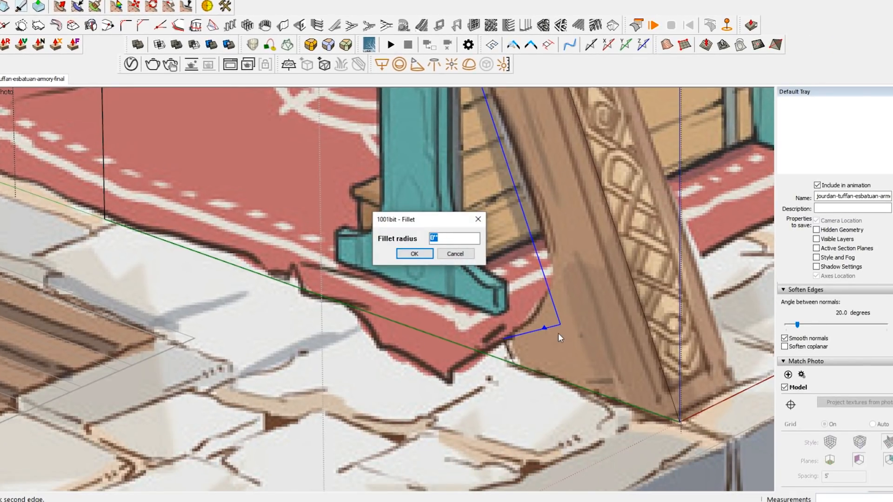
pyautogui.click(478, 219)
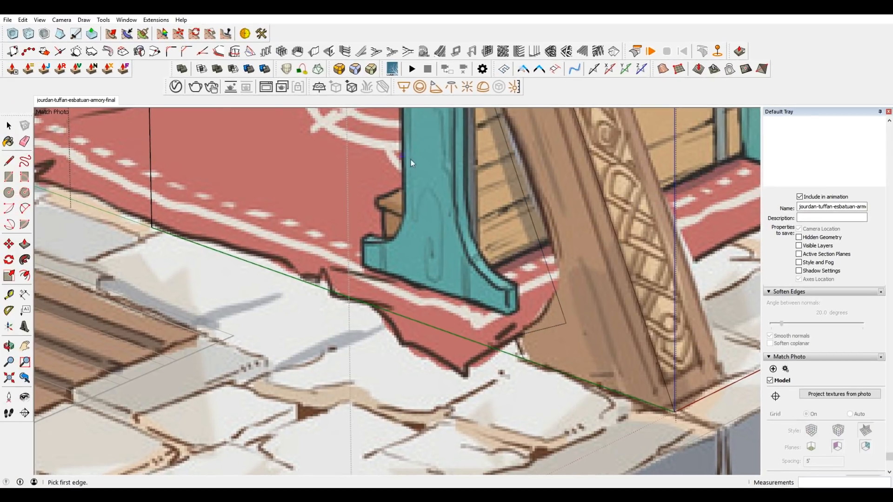
# Try to fillet the slanted edge and the foot's top edge with a 1' radius, and undo it.
pyautogui.click(172, 52)
pyautogui.click(555, 293)
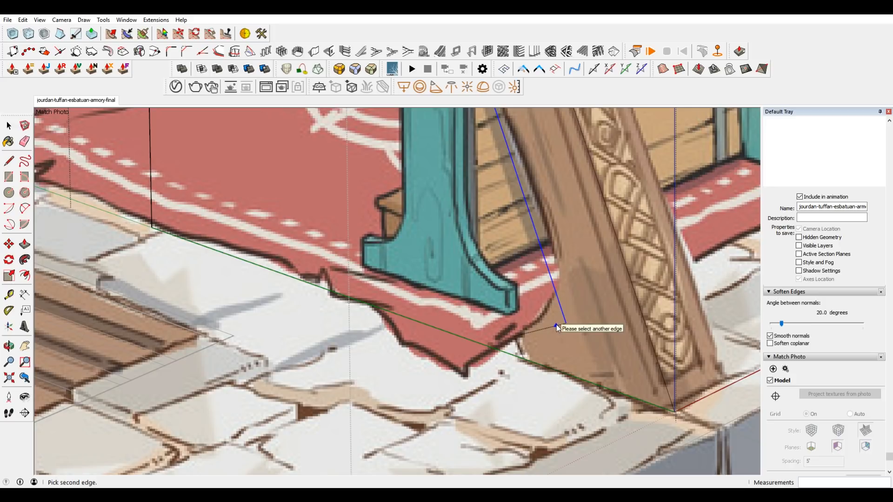
pyautogui.click(548, 328)
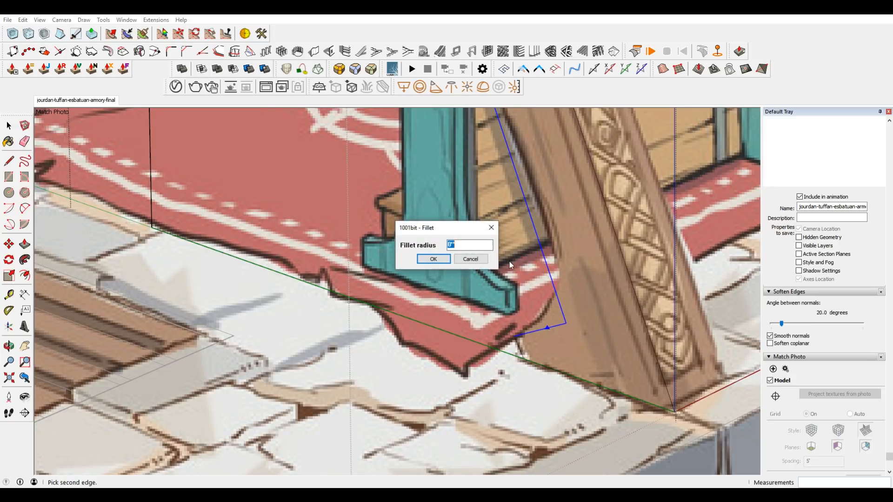
pyautogui.write("1'")
pyautogui.press('Return')
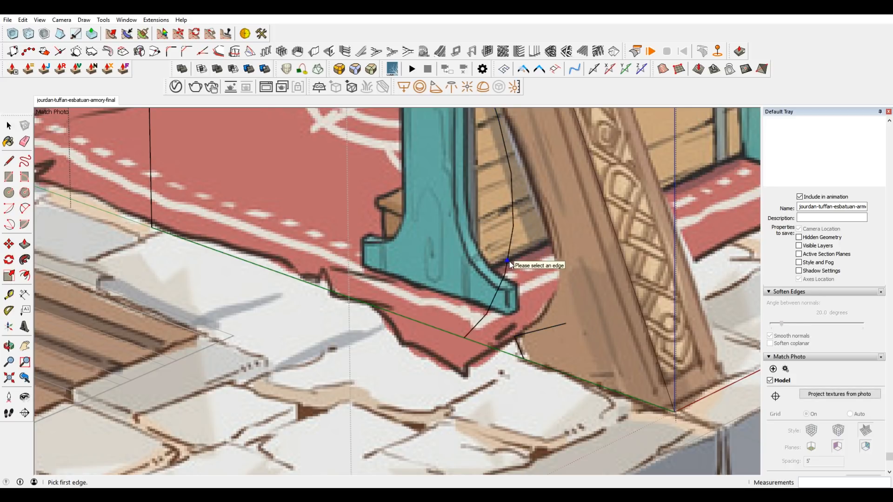
pyautogui.press('space')
pyautogui.hotkey('ctrl', 'z')
pyautogui.click(485, 318)
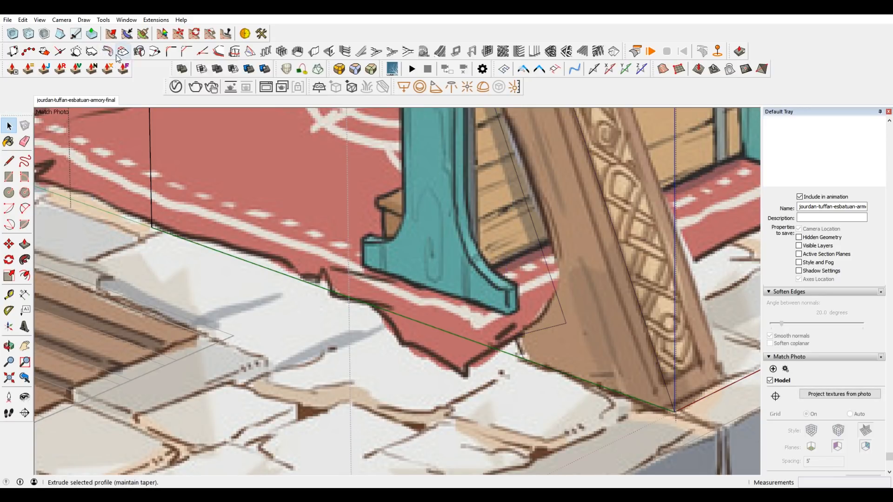
# Fillet the slanted edge and the foot's top edge with a radius small enough to follow the drawn curve of the post's foot.
pyautogui.click(186, 51)
pyautogui.click(557, 303)
pyautogui.click(554, 326)
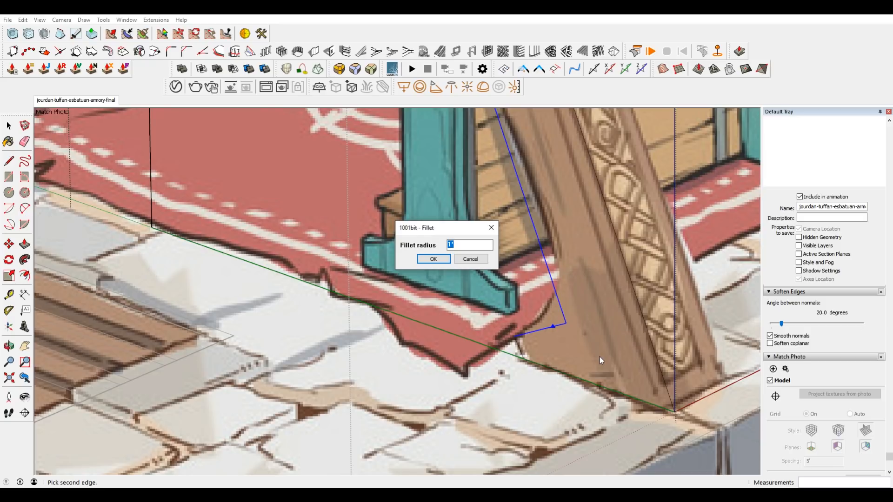
pyautogui.write("2'")
pyautogui.press('Return')
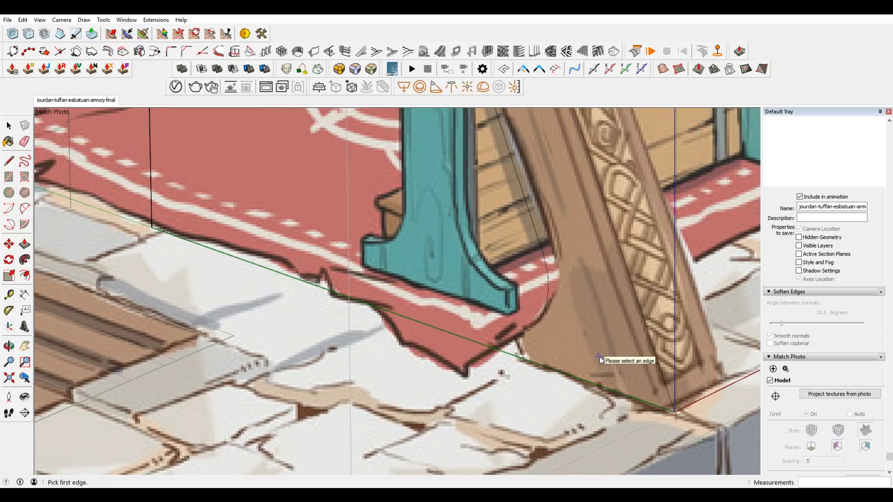
pyautogui.scroll(-6, 551, 259)
pyautogui.scroll(12, 570, 288)
pyautogui.press('space')
pyautogui.scroll(-3, 558, 270)
pyautogui.scroll(-4, 537, 276)
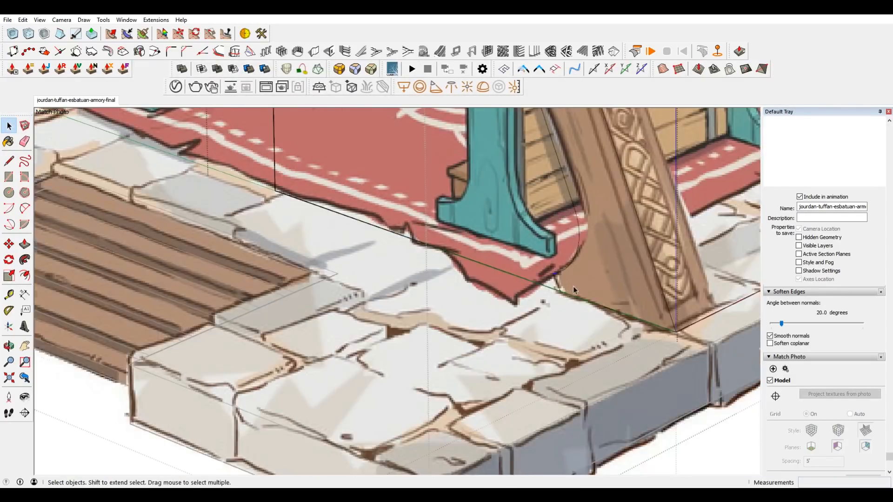
# Cut away the block's inner volume beyond the post profile with Push/Pull, leaving a slanted slab that carries the filleted foot along its length.
pyautogui.click(545, 242)
pyautogui.scroll(-11, 530, 232)
pyautogui.scroll(2, 534, 188)
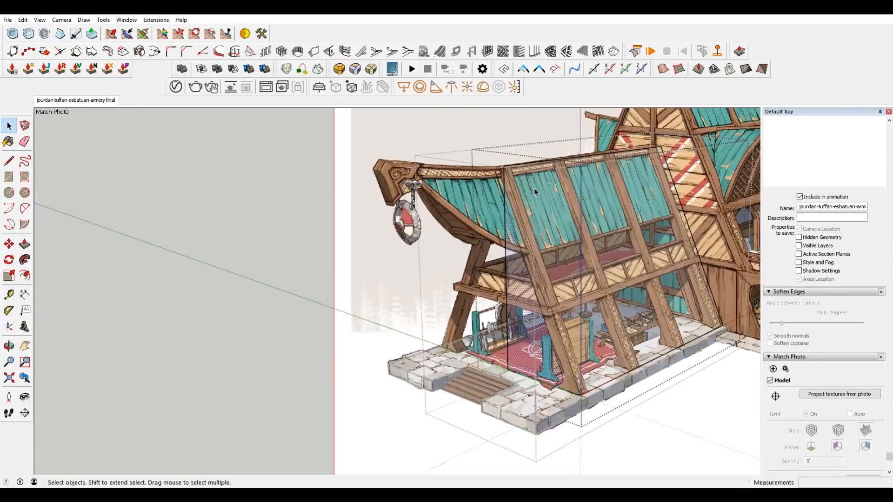
pyautogui.scroll(4, 521, 284)
pyautogui.scroll(-3, 521, 286)
pyautogui.moveTo(519, 300); pyautogui.dragTo(701, 285, button='middle')
pyautogui.click(503, 160)
pyautogui.press('Delete')
pyautogui.moveTo(569, 292); pyautogui.dragTo(523, 339, button='middle')
pyautogui.click(545, 322)
pyautogui.press('p')
pyautogui.moveTo(507, 339); pyautogui.dragTo(614, 318)
pyautogui.moveTo(614, 318)
pyautogui.mouseDown(button='middle')
pyautogui.moveTo(672, 288)
pyautogui.moveTo(673, 274)
pyautogui.moveTo(297, 313)
pyautogui.moveTo(459, 281)
pyautogui.moveTo(439, 395)
pyautogui.moveTo(617, 318)
pyautogui.moveTo(445, 281)
pyautogui.mouseUp(button='middle')
pyautogui.moveTo(327, 225); pyautogui.dragTo(420, 215, button='middle')
# Move the slanted slab's rear end face about 3' 9 3/4" toward the front post and check it in the matched photo scene.
pyautogui.click(85, 98)
pyautogui.keyDown('shift'); pyautogui.moveTo(624, 262); pyautogui.dragTo(530, 311, button='middle'); pyautogui.keyUp('shift')
pyautogui.moveTo(513, 266); pyautogui.dragTo(630, 319, button='middle')
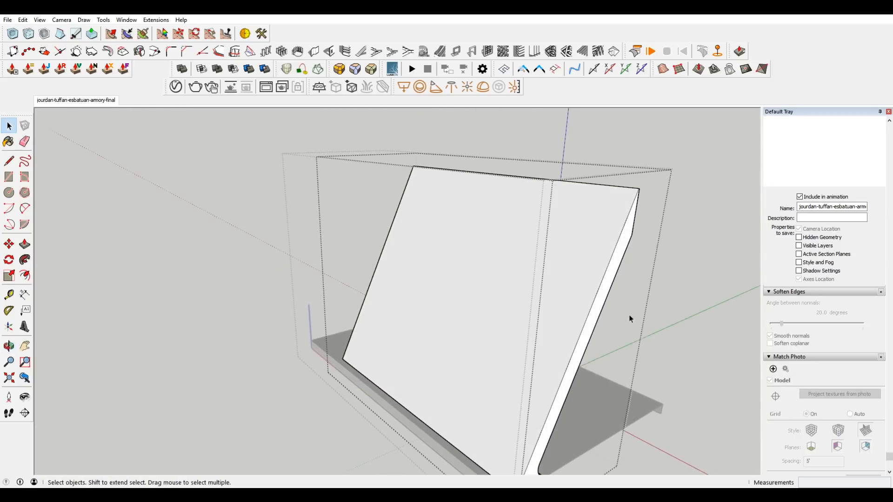
pyautogui.click(600, 307)
pyautogui.press('m')
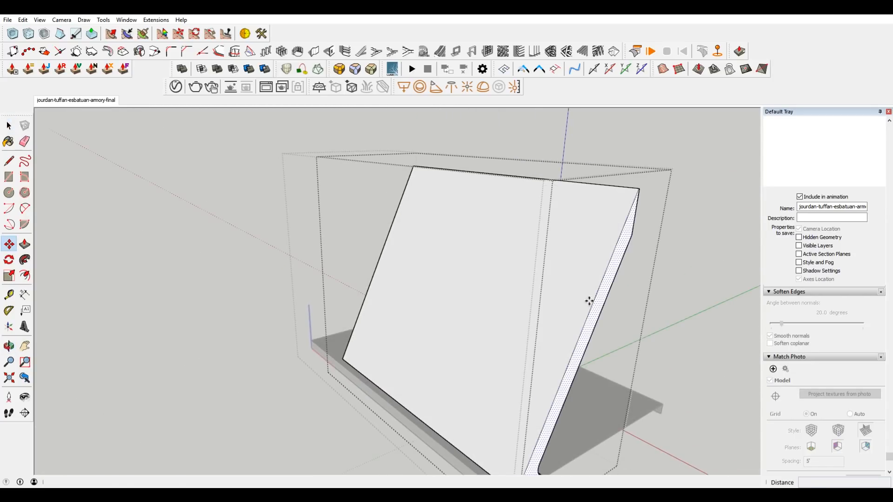
pyautogui.click(589, 300)
pyautogui.click(369, 266)
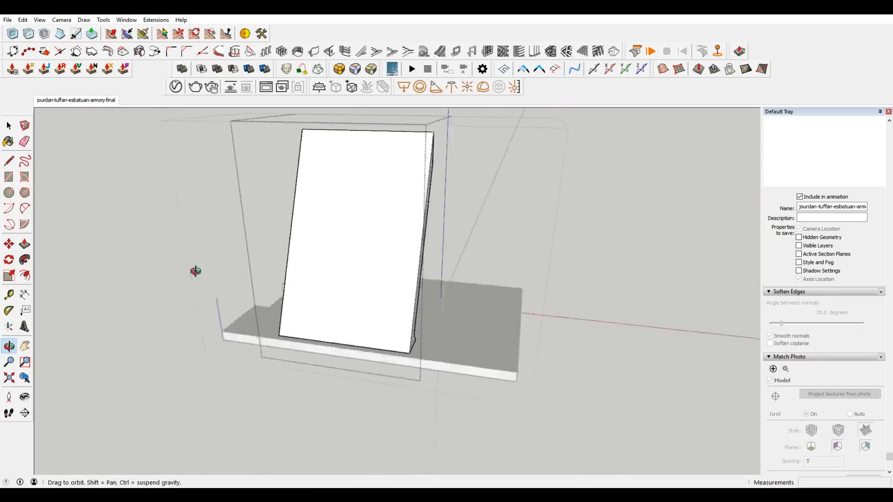
pyautogui.moveTo(196, 272); pyautogui.dragTo(146, 277, button='middle')
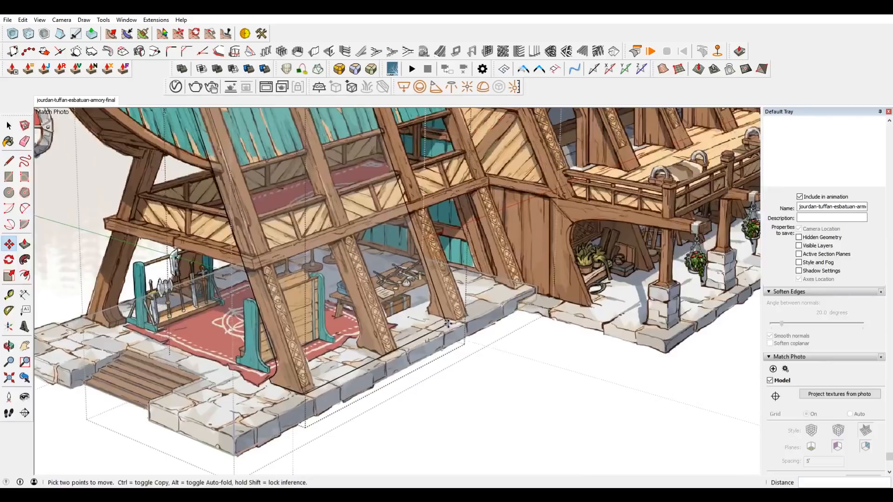
# Move the slanted slab's rear end face about 4' 10 3/8" toward the front to match the drawn post's thickness.
pyautogui.click(448, 324)
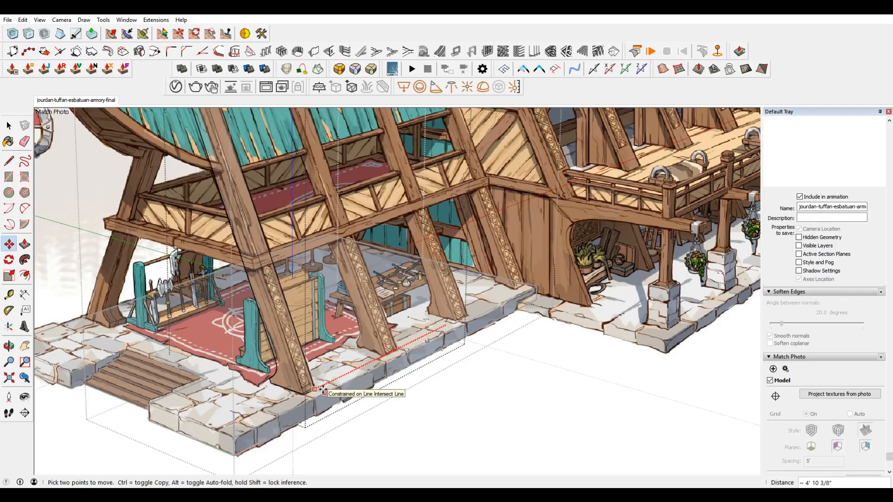
pyautogui.click(323, 391)
pyautogui.scroll(-3, 437, 260)
pyautogui.scroll(4, 263, 158)
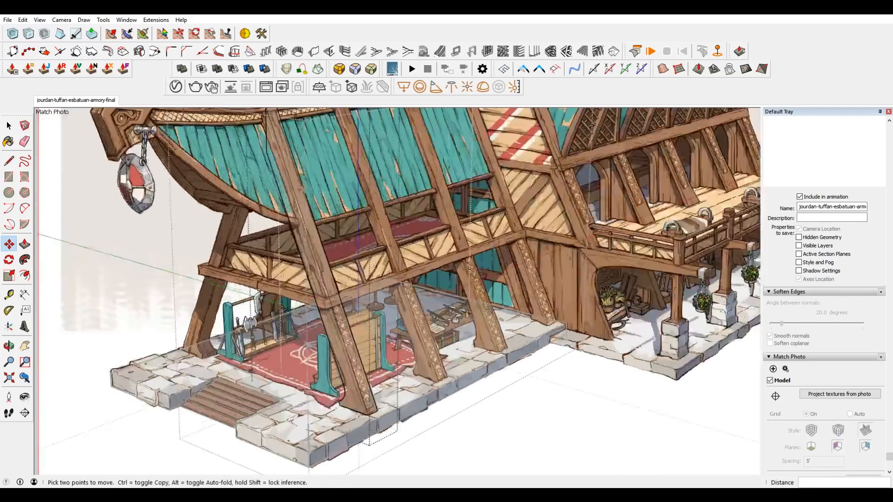
pyautogui.keyDown('shift'); pyautogui.moveTo(261, 140); pyautogui.dragTo(270, 199, button='middle'); pyautogui.keyUp('shift')
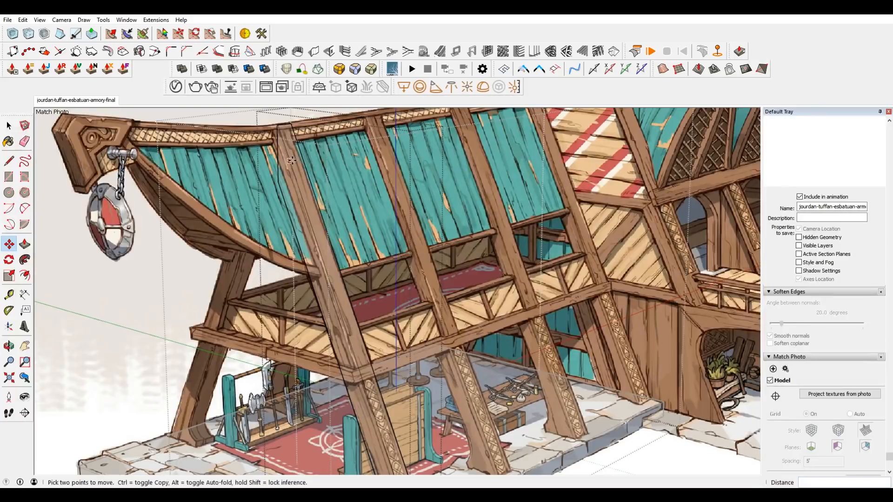
# Make the slanted front post a component with a name beginning "FrontSu".
pyautogui.press('space')
pyautogui.click(292, 179)
pyautogui.rightClick(292, 182)
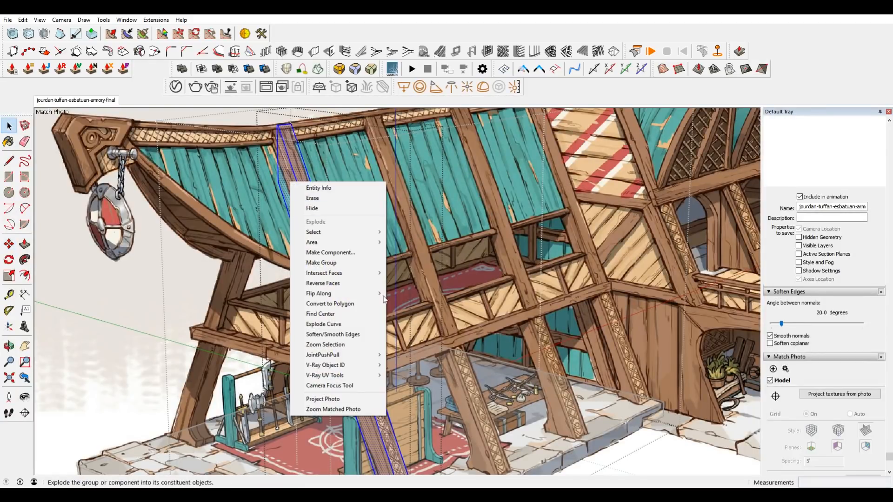
pyautogui.click(344, 254)
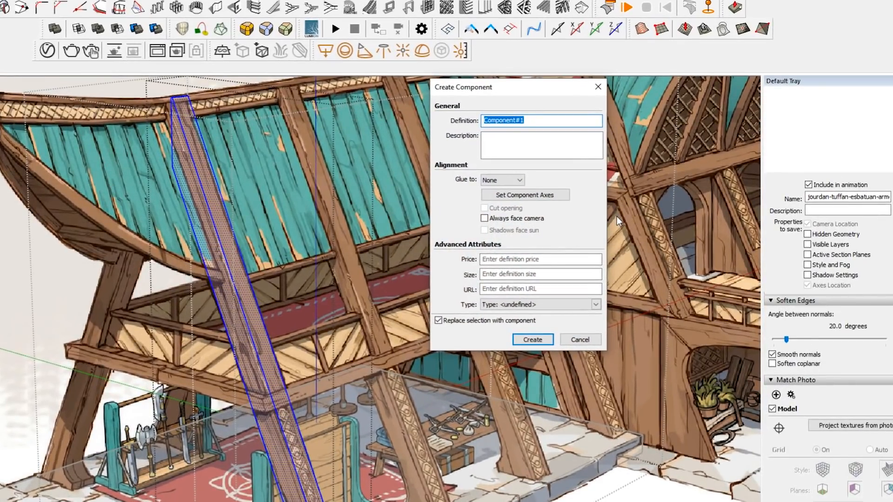
pyautogui.write('FrontSupport')
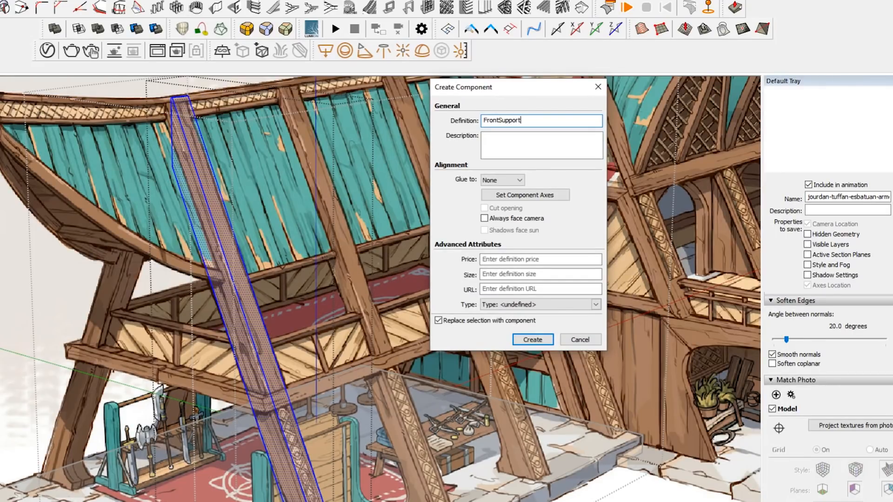
pyautogui.press('Return')
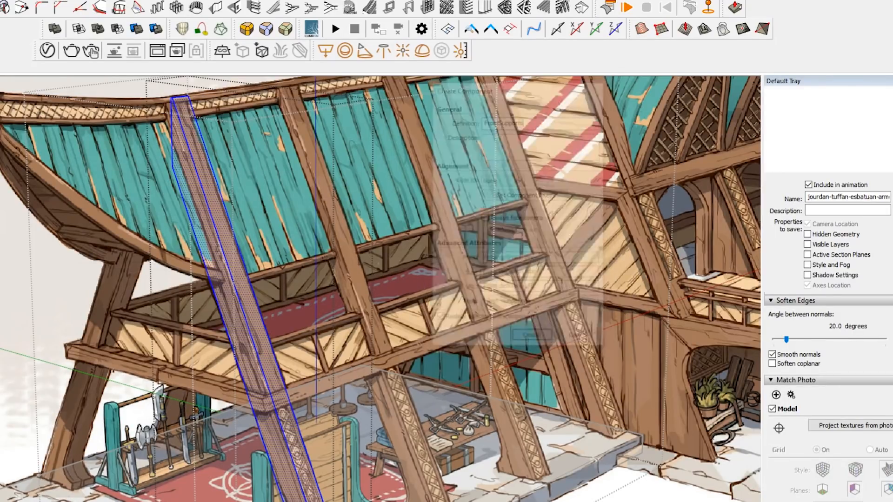
# Copy the front post component about 8' 8 1/8" along the stone base onto the rearmost drawn post.
pyautogui.scroll(8, 521, 351)
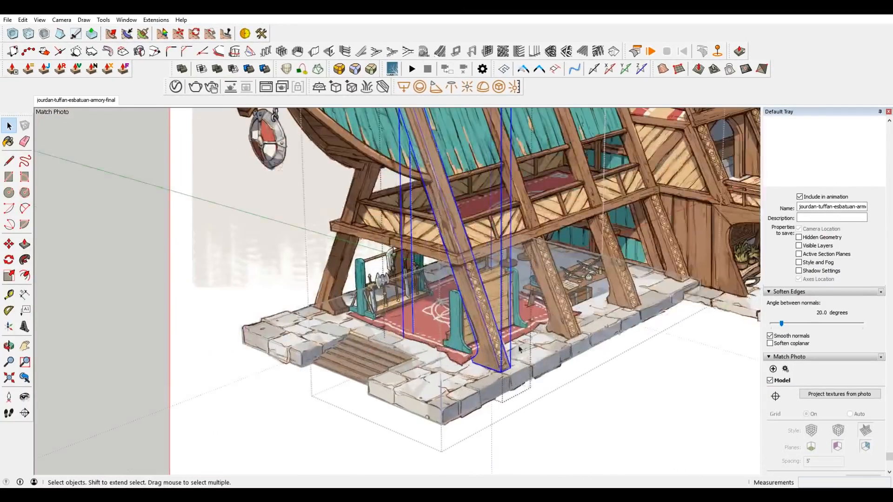
pyautogui.press('m')
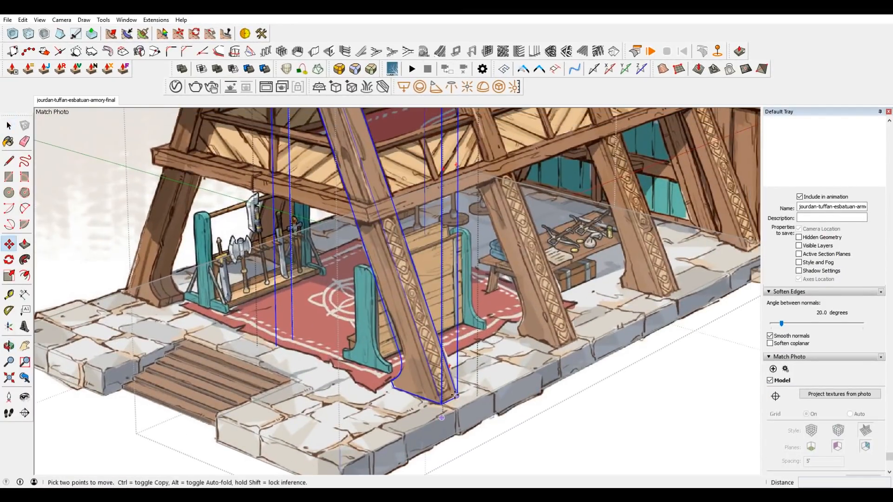
pyautogui.press('ctrl')
pyautogui.click(458, 396)
pyautogui.scroll(-3, 644, 310)
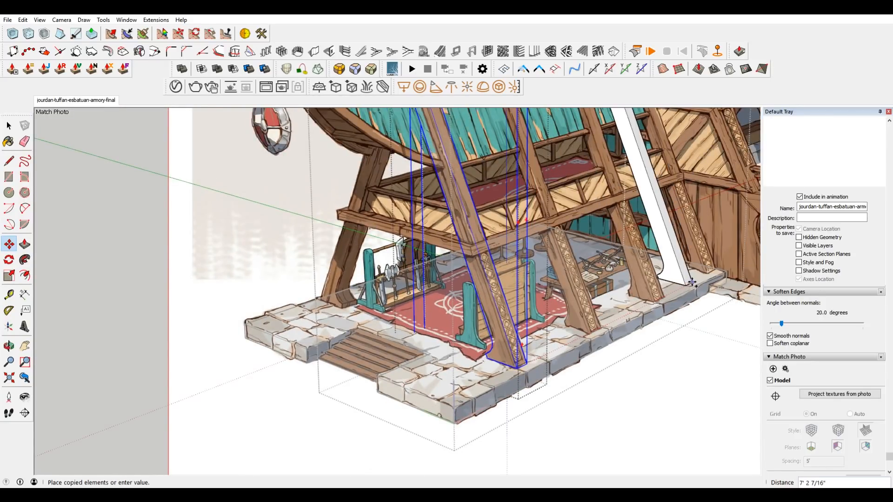
pyautogui.click(725, 274)
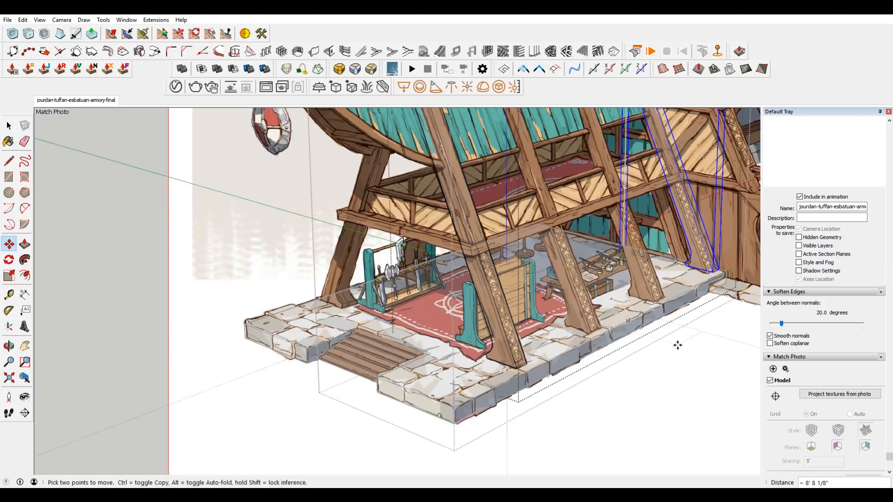
# Divide the distance between the two posts with evenly spaced copies, trying /4 and settling on /3, and check them against the drawing.
pyautogui.write('/4')
pyautogui.press('Return')
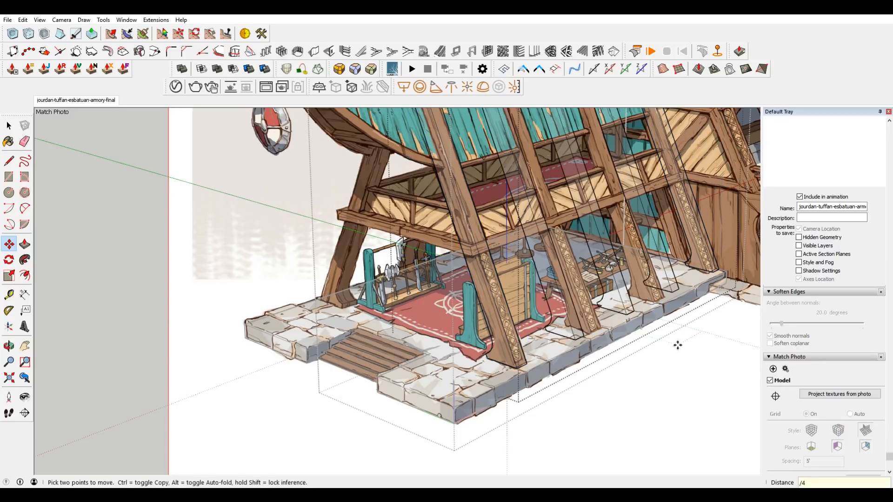
pyautogui.write('/3')
pyautogui.press('Return')
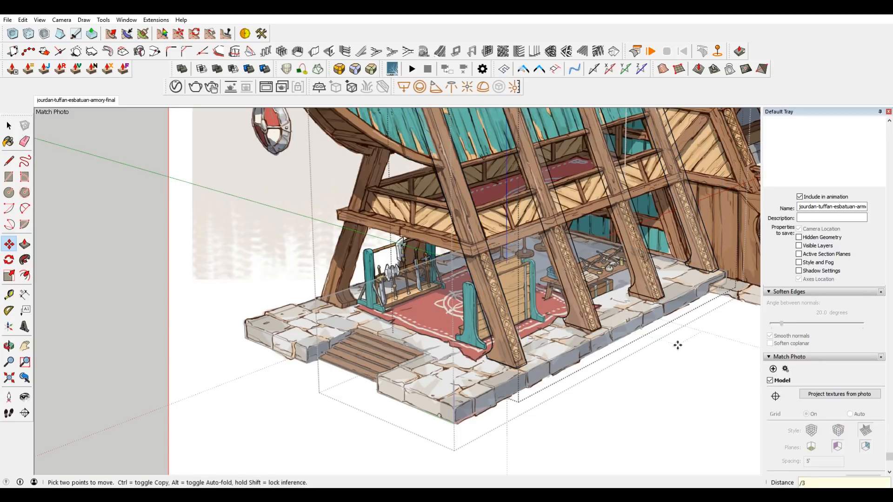
pyautogui.scroll(-2, 678, 335)
pyautogui.keyDown('shift'); pyautogui.moveTo(691, 311); pyautogui.dragTo(638, 308, button='middle'); pyautogui.keyUp('shift')
pyautogui.scroll(4, 605, 314)
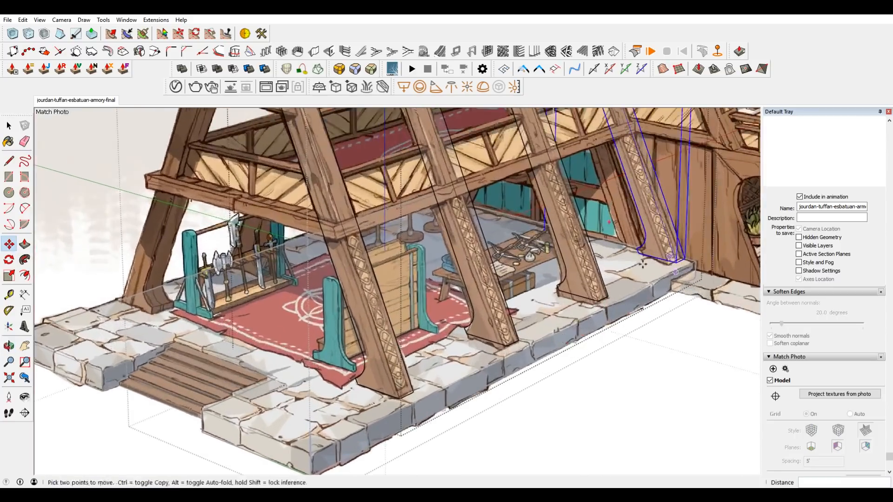
pyautogui.moveTo(643, 264); pyautogui.dragTo(515, 355, button='middle')
pyautogui.scroll(3, 426, 171)
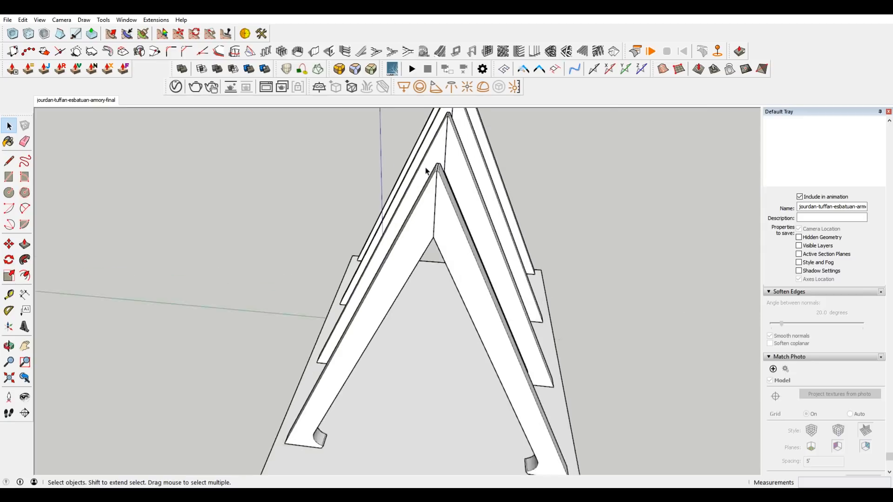
# Open the building half and its front post component for editing, and delete the post's end face where the mirrored halves meet at the ridge.
pyautogui.scroll(6, 441, 161)
pyautogui.scroll(-2, 443, 200)
pyautogui.scroll(-2, 449, 270)
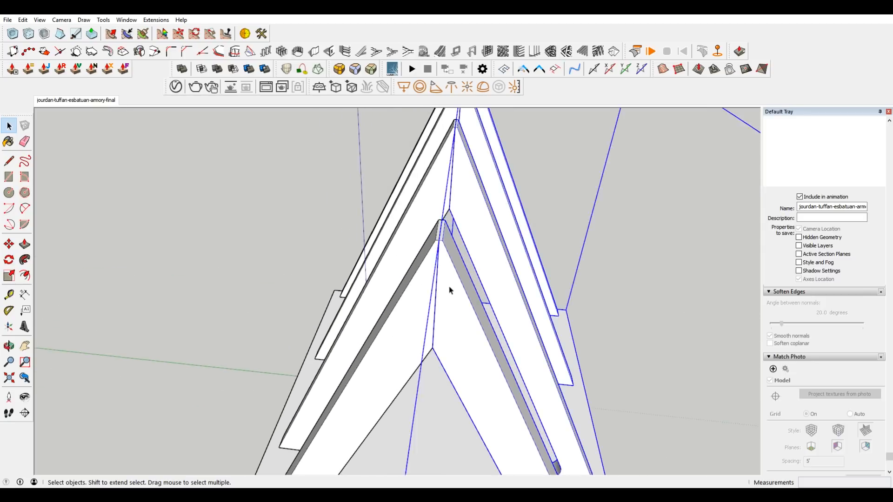
pyautogui.doubleClick(449, 287)
pyautogui.scroll(1, 439, 260)
pyautogui.moveTo(448, 264); pyautogui.dragTo(515, 234, button='middle')
pyautogui.click(435, 253)
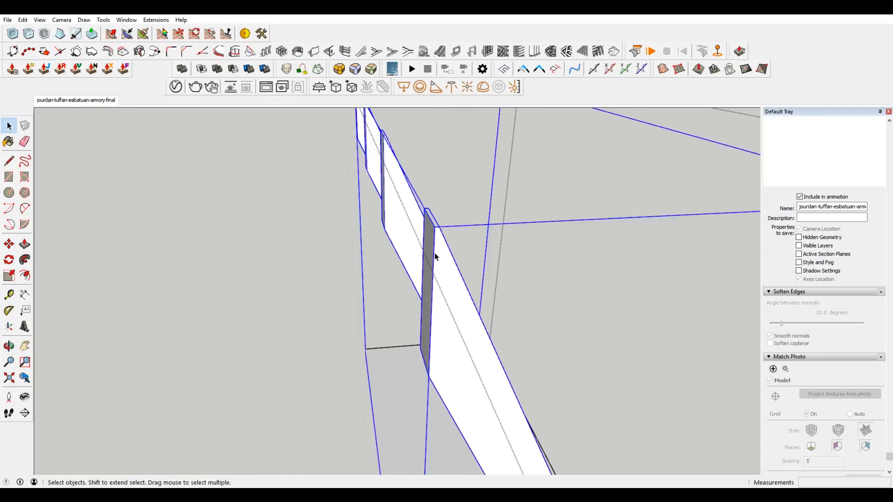
pyautogui.doubleClick(435, 253)
pyautogui.tripleClick(428, 261)
pyautogui.click(427, 260)
pyautogui.press('Delete')
# Clean up the seam edges around the post's open ridge end, and check the row of posts in the matched photo scene.
pyautogui.moveTo(430, 277); pyautogui.dragTo(416, 227, button='middle')
pyautogui.moveTo(402, 188); pyautogui.dragTo(436, 407)
pyautogui.moveTo(436, 407); pyautogui.dragTo(436, 360, button='middle')
pyautogui.scroll(1, 438, 343)
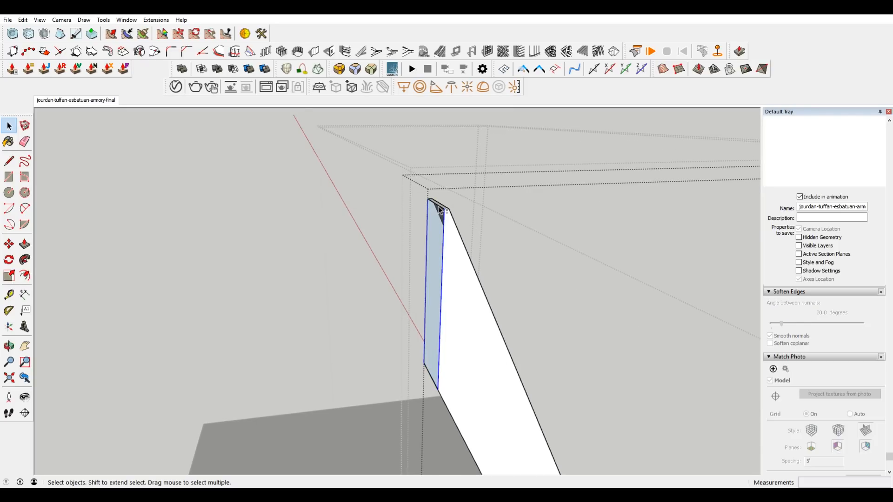
pyautogui.moveTo(489, 230); pyautogui.dragTo(446, 256, button='middle')
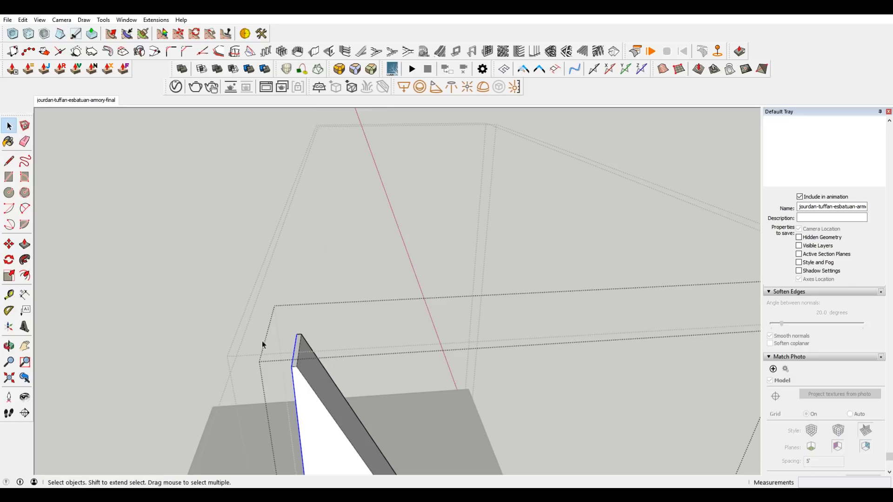
pyautogui.rightClick(294, 378)
pyautogui.click(329, 241)
pyautogui.moveTo(331, 248); pyautogui.dragTo(485, 285, button='middle')
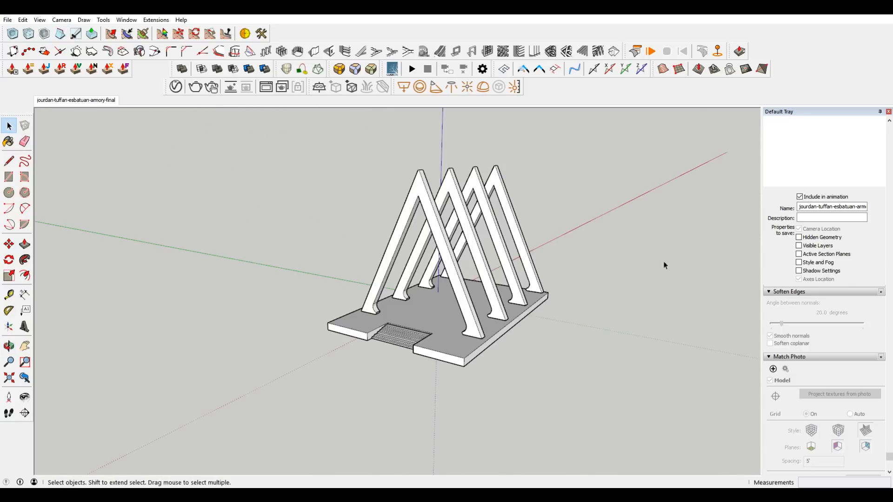
pyautogui.moveTo(665, 266); pyautogui.dragTo(596, 321, button='middle')
pyautogui.click(93, 99)
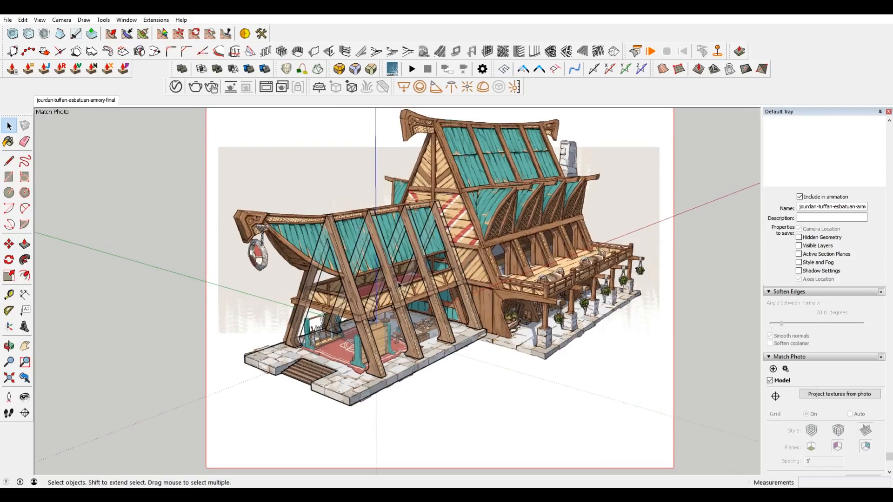
pyautogui.scroll(2, 361, 279)
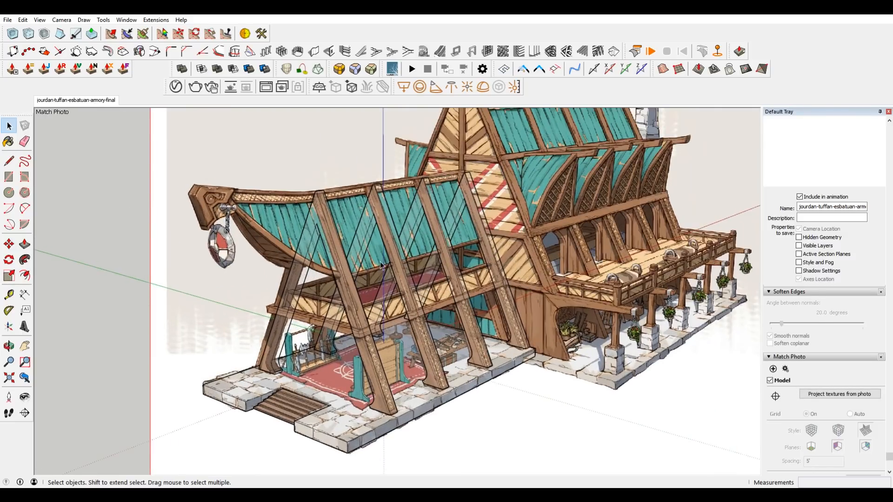
pyautogui.scroll(-2, 324, 238)
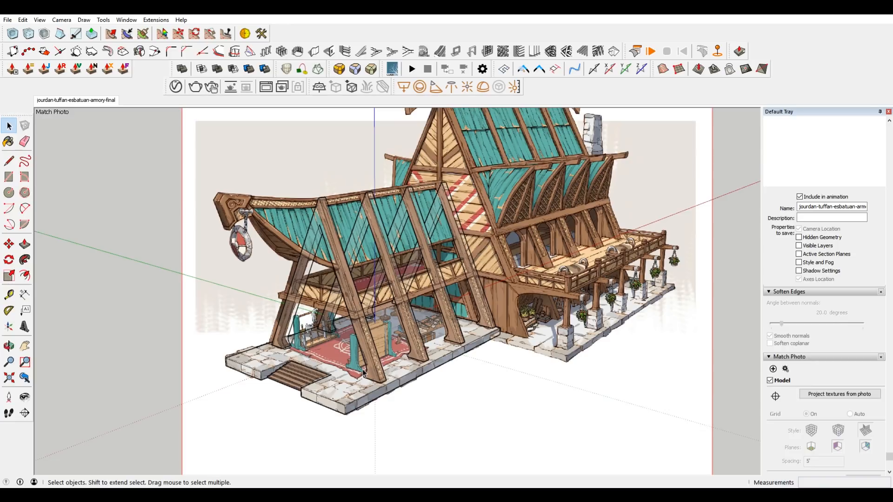
# Draw a rectangle about 16' 6 13/16" by 4' 5 9/16" over the stone base of the main building's side.
pyautogui.scroll(6, 385, 375)
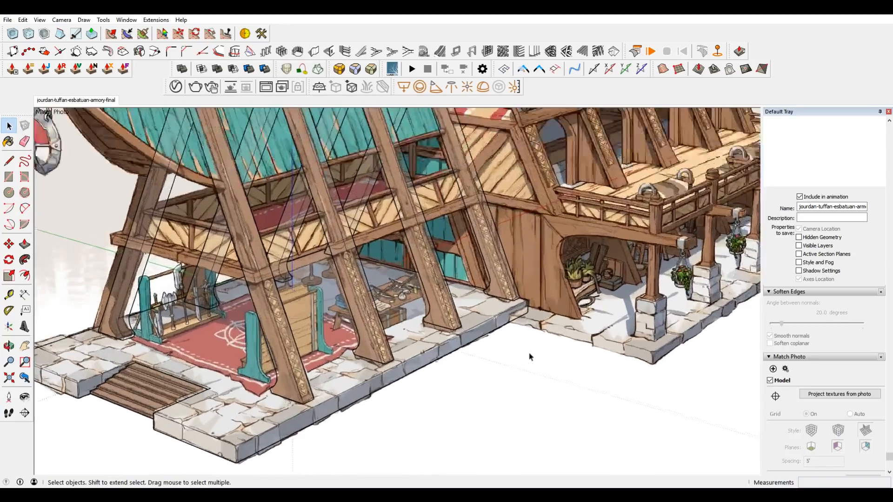
pyautogui.press('r')
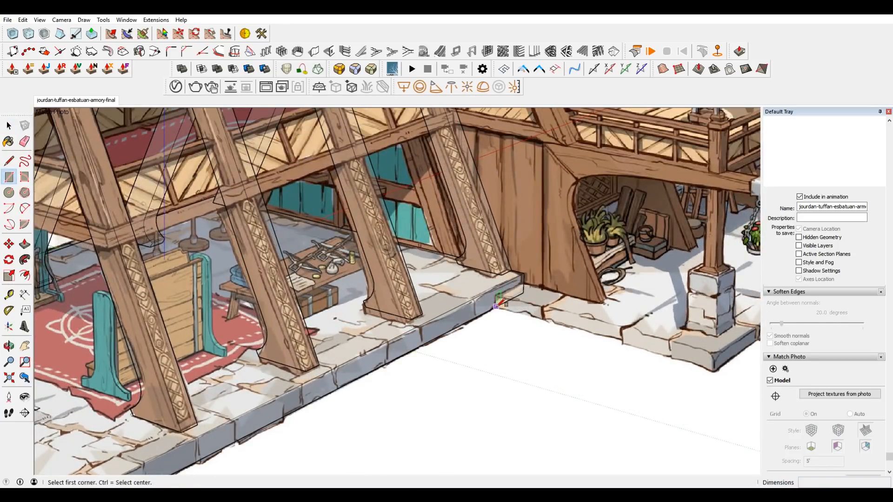
pyautogui.click(496, 306)
pyautogui.scroll(-5, 497, 306)
pyautogui.scroll(6, 668, 271)
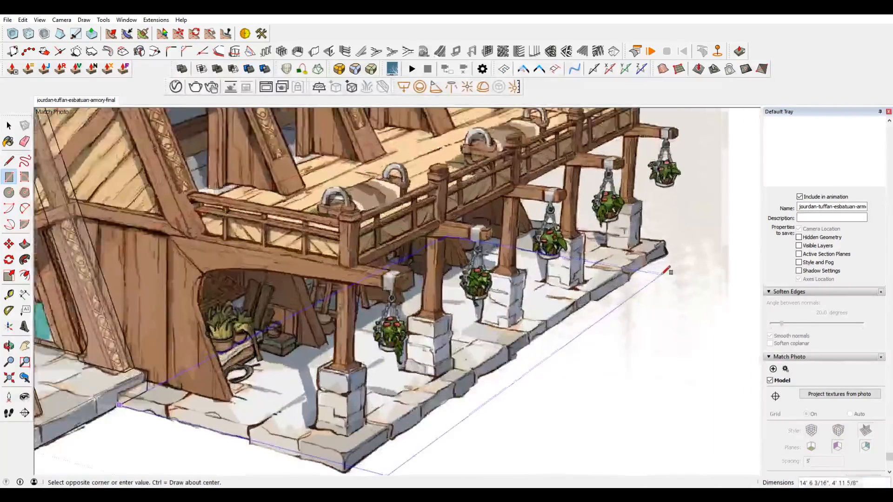
pyautogui.scroll(3, 668, 271)
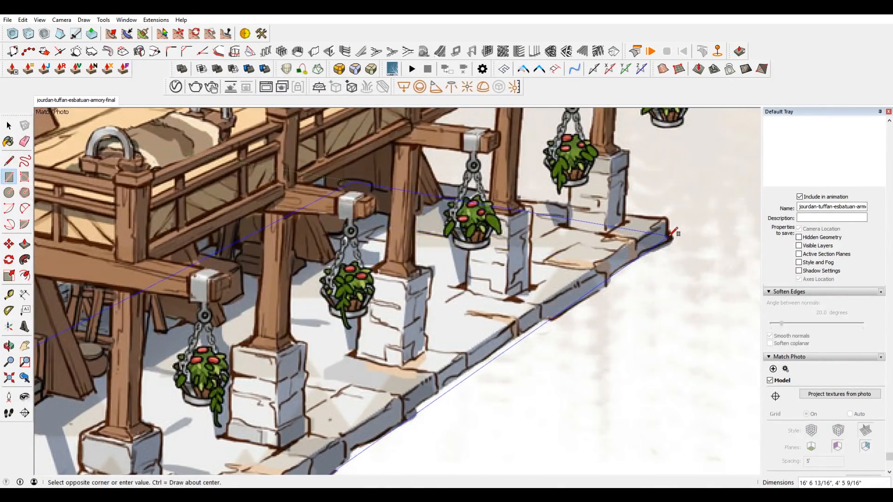
pyautogui.click(674, 232)
# Move the rectangle's inner long edge about 3' 8 7/8" inward to the building's center line.
pyautogui.scroll(-5, 673, 233)
pyautogui.scroll(3, 451, 255)
pyautogui.press('space')
pyautogui.click(451, 255)
pyautogui.press('m')
pyautogui.click(451, 255)
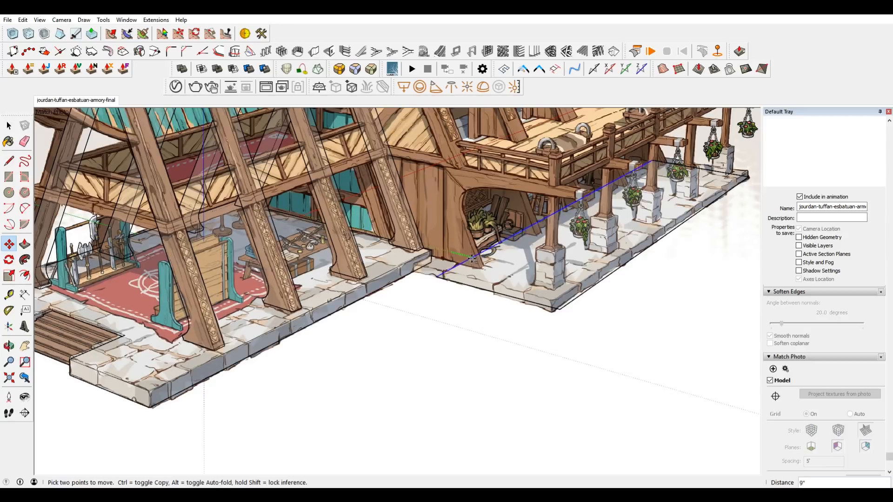
pyautogui.scroll(-2, 447, 254)
pyautogui.scroll(3, 138, 341)
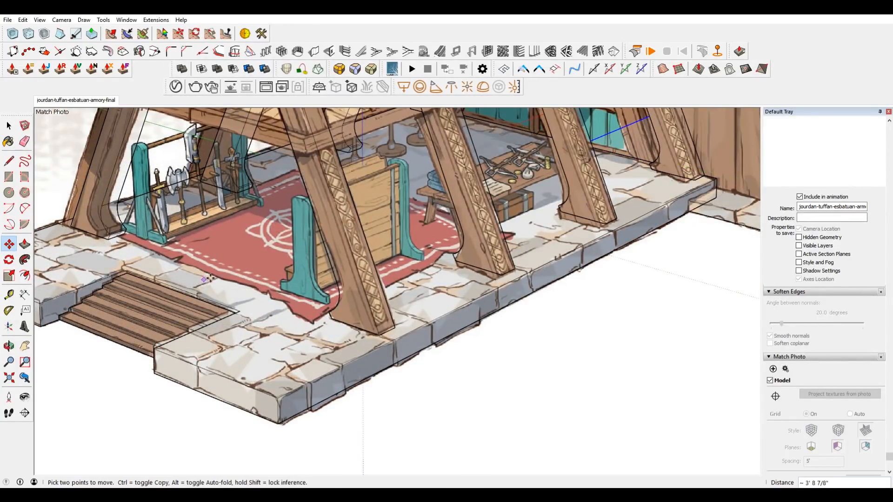
pyautogui.scroll(-4, 254, 268)
pyautogui.scroll(2, 486, 227)
pyautogui.press('space')
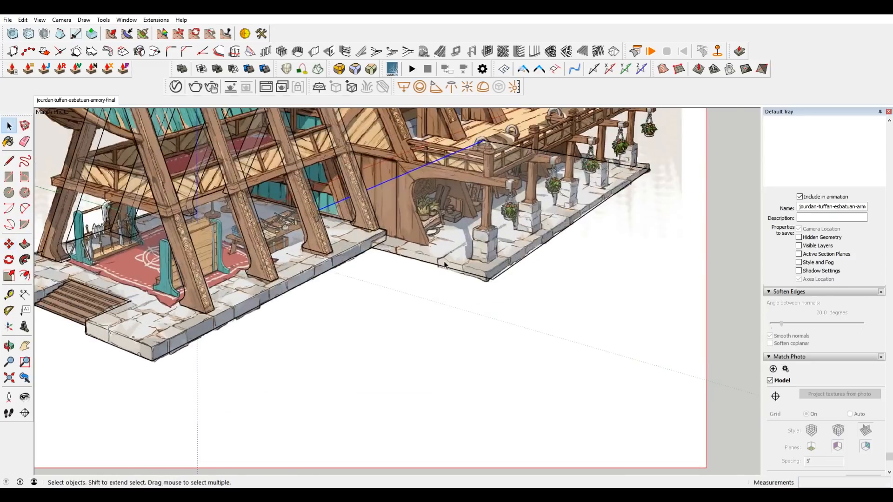
# Push/Pull the rectangle up about 2 5/16" to form the main building's stone slab.
pyautogui.scroll(2, 440, 259)
pyautogui.press('p')
pyautogui.click(439, 258)
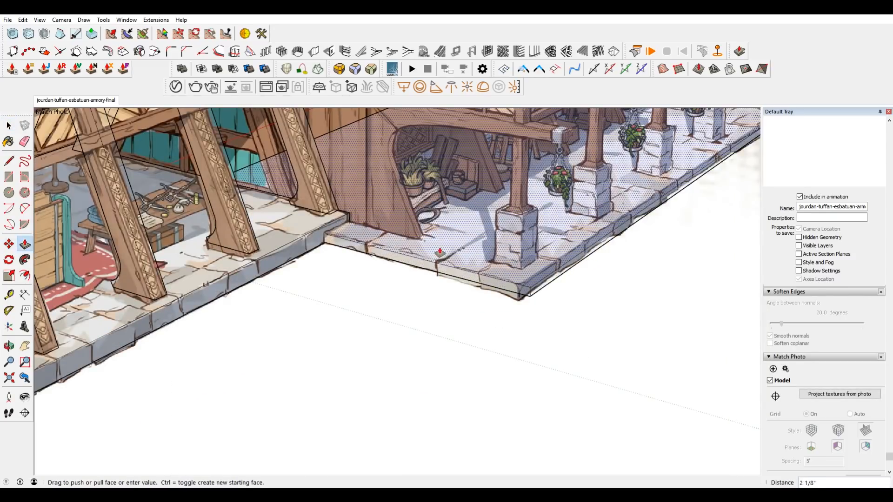
pyautogui.click(441, 250)
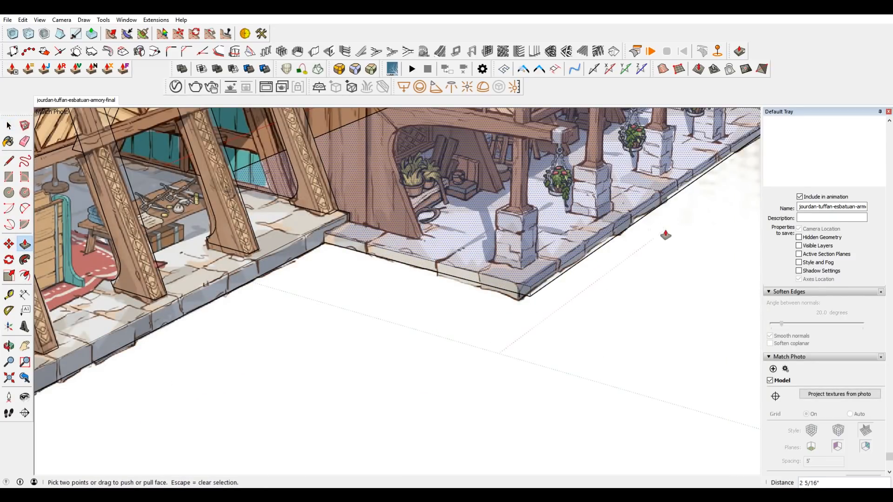
# Push the slab's outer long side face inward about 1 3/8" to match the drawn stone edge, and check its corners.
pyautogui.scroll(-2, 661, 242)
pyautogui.scroll(3, 742, 174)
pyautogui.keyDown('shift'); pyautogui.moveTo(741, 173); pyautogui.dragTo(646, 213, button='middle'); pyautogui.keyUp('shift')
pyautogui.scroll(2, 678, 180)
pyautogui.press('space')
pyautogui.click(674, 182)
pyautogui.click(669, 179)
pyautogui.scroll(-2, 669, 178)
pyautogui.scroll(3, 364, 384)
pyautogui.scroll(-2, 367, 400)
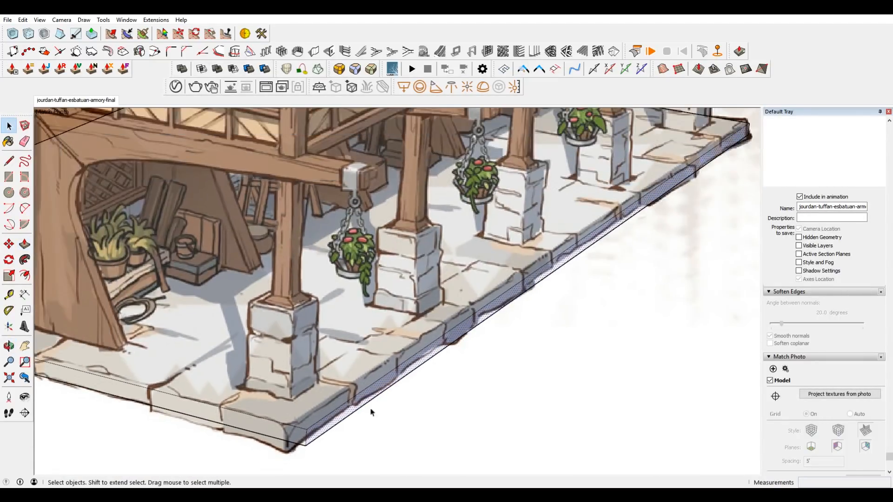
pyautogui.press('p')
pyautogui.click(453, 342)
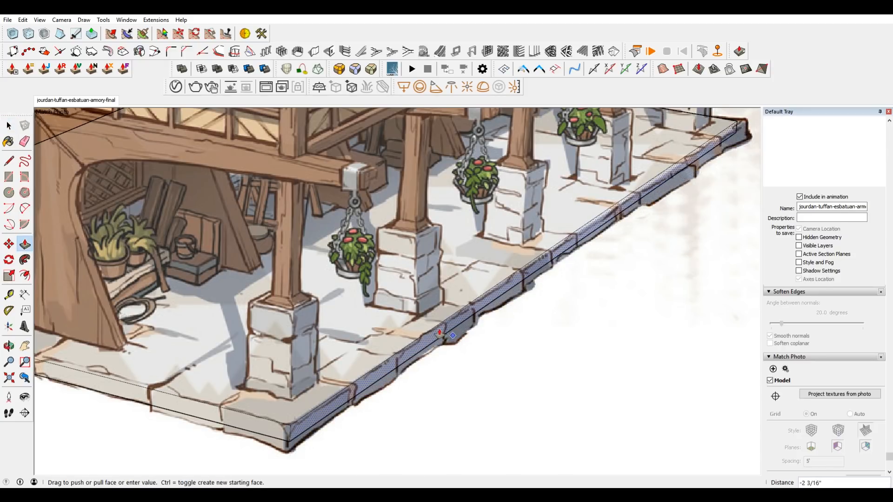
pyautogui.click(446, 334)
pyautogui.scroll(-1, 412, 350)
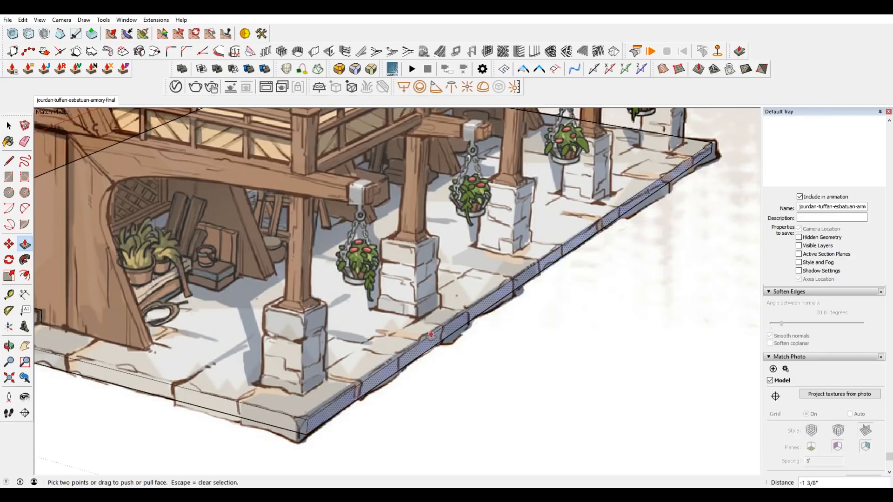
pyautogui.scroll(-4, 419, 344)
pyautogui.scroll(4, 395, 413)
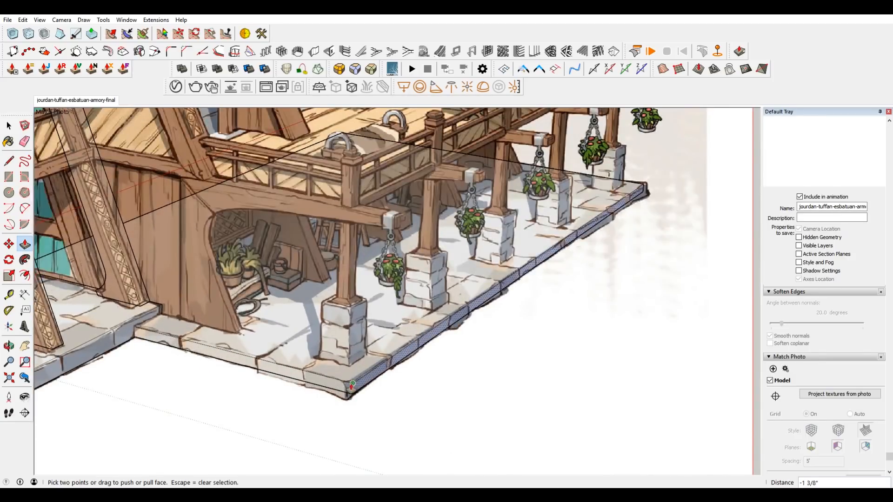
pyautogui.scroll(3, 647, 192)
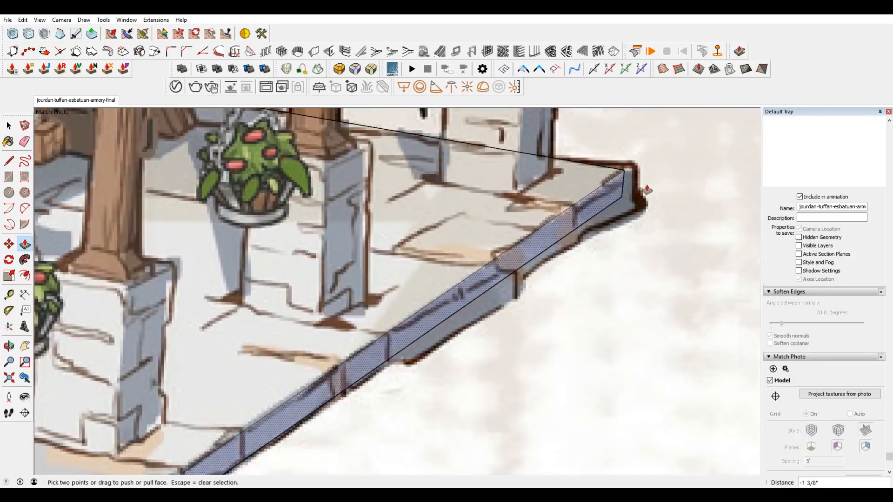
pyautogui.scroll(-8, 606, 177)
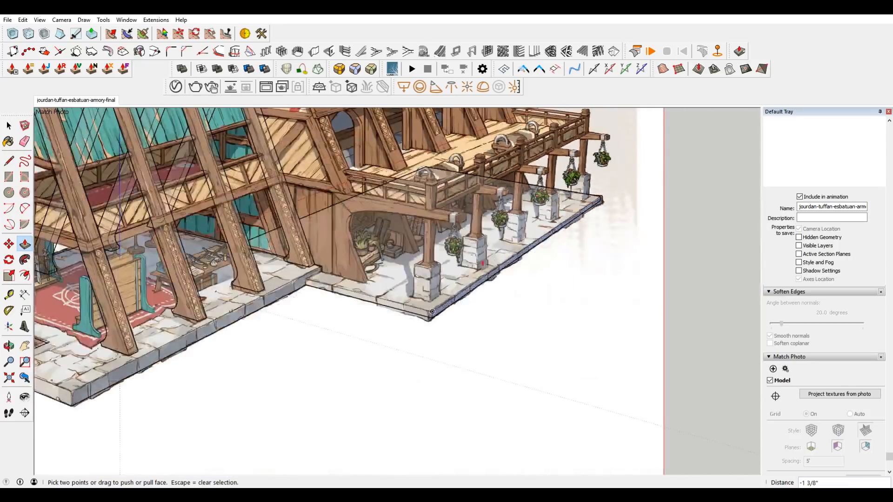
# Raise the slab's top face about 5/16" with Push/Pull to fit the drawn stone surface.
pyautogui.scroll(4, 412, 292)
pyautogui.press('space')
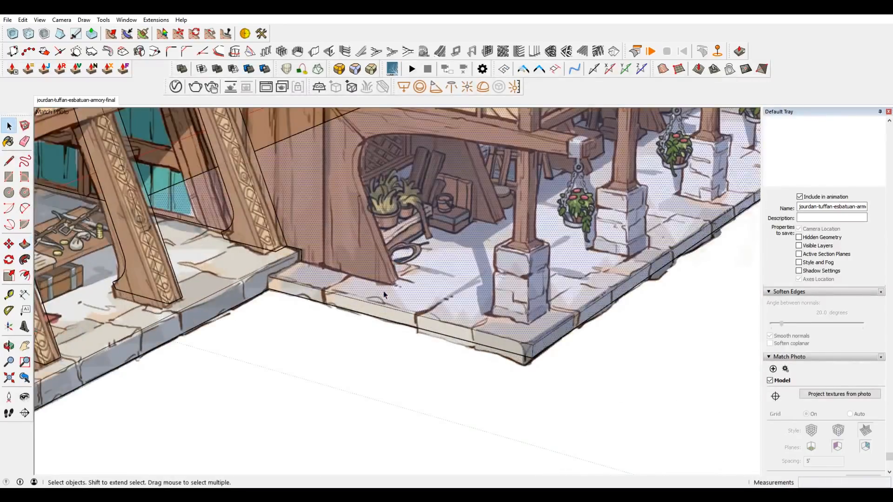
pyautogui.scroll(2, 387, 294)
pyautogui.press('p')
pyautogui.scroll(-1, 391, 299)
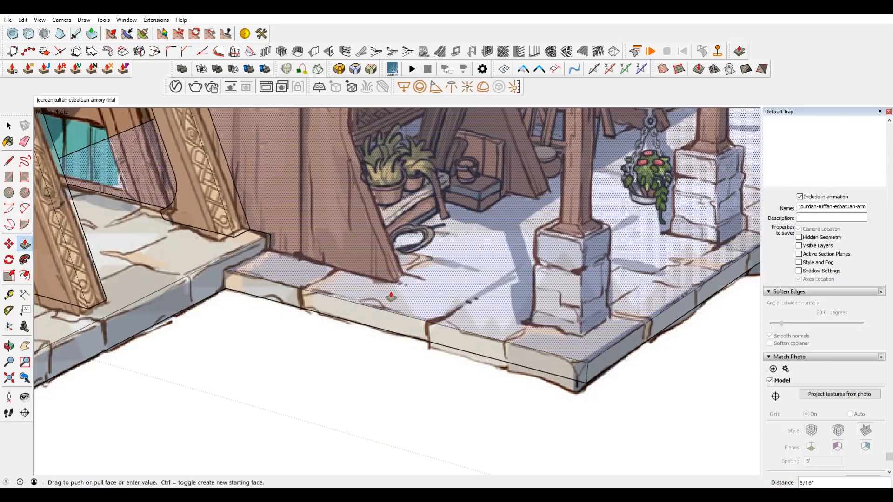
# Select the whole main building slab and turn it into a group.
pyautogui.scroll(-4, 414, 305)
pyautogui.scroll(-1, 413, 305)
pyautogui.moveTo(441, 361); pyautogui.dragTo(145, 299, button='middle')
pyautogui.press('space')
pyautogui.scroll(-3, 432, 279)
pyautogui.click(447, 279)
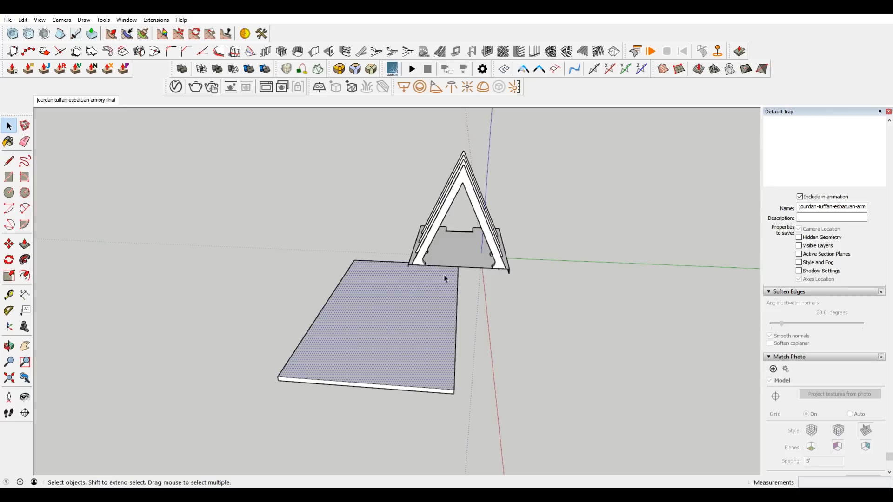
pyautogui.rightClick(329, 342)
pyautogui.click(369, 244)
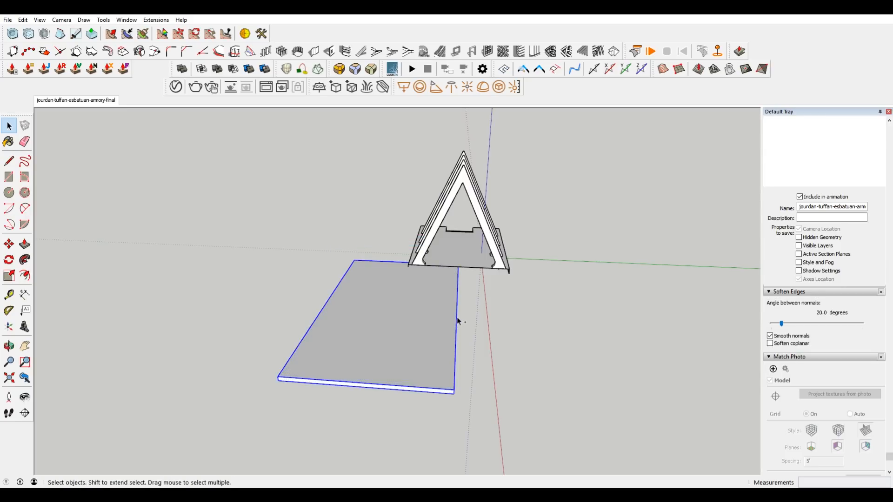
# Cut the slab and paste it in place inside the mirrored building half component.
pyautogui.hotkey('ctrl', 'x')
pyautogui.doubleClick(441, 257)
pyautogui.click(24, 21)
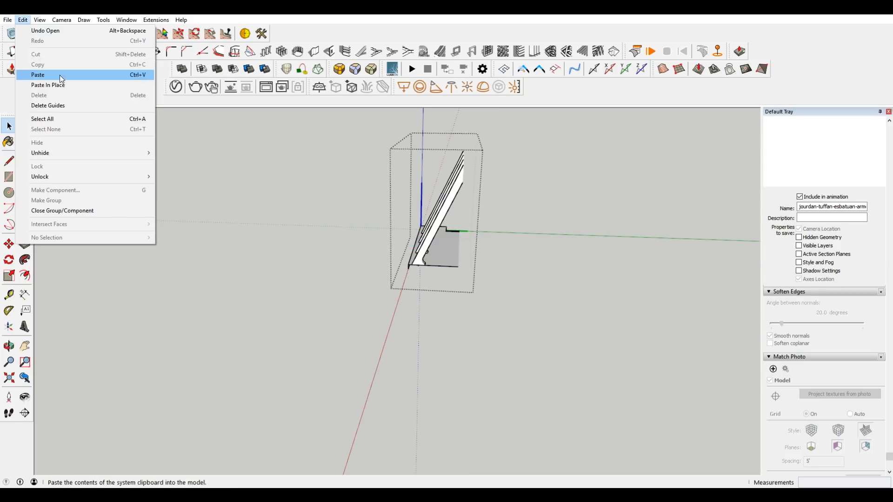
pyautogui.click(61, 85)
# Open the slab group and hide its inner end face where the mirrored halves meet.
pyautogui.scroll(4, 468, 301)
pyautogui.moveTo(469, 301); pyautogui.dragTo(409, 267, button='middle')
pyautogui.doubleClick(352, 290)
pyautogui.click(389, 295)
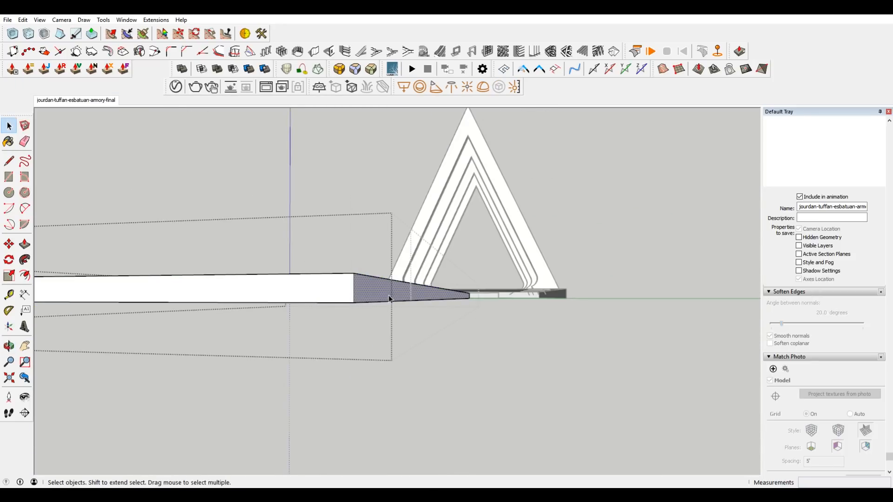
pyautogui.moveTo(390, 300); pyautogui.dragTo(419, 389, button='middle')
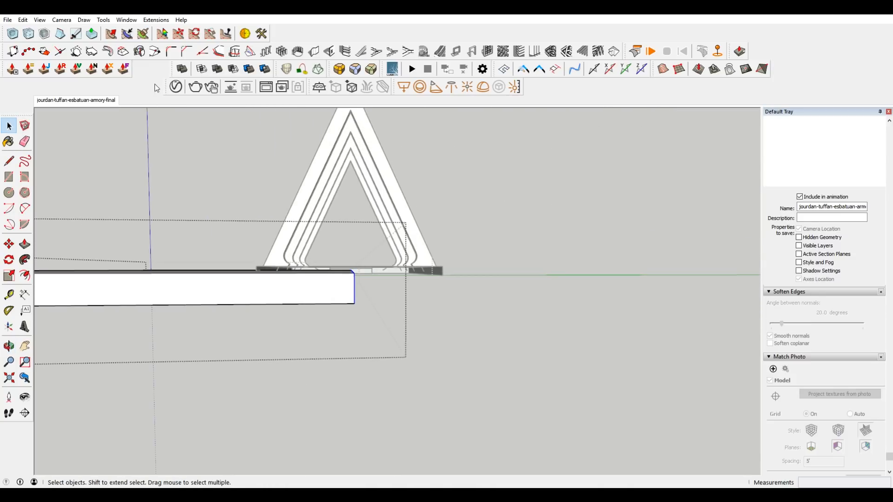
pyautogui.rightClick(356, 286)
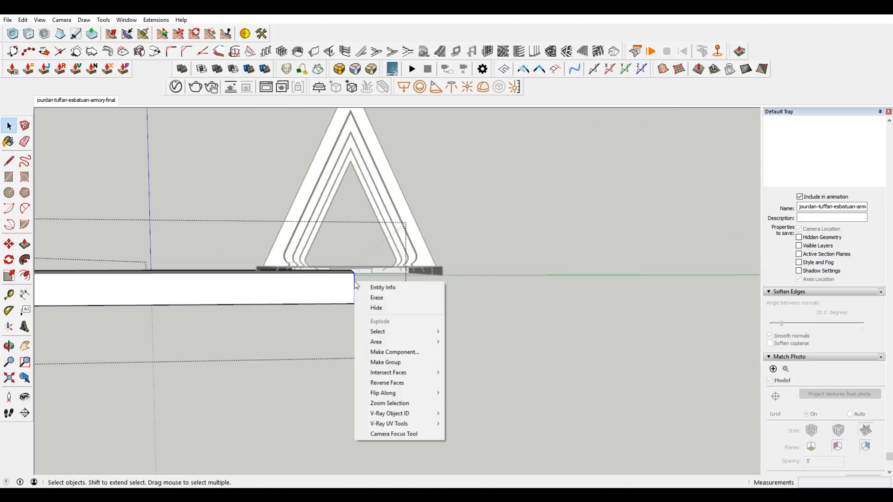
pyautogui.click(398, 307)
pyautogui.moveTo(503, 289); pyautogui.dragTo(429, 285, button='middle')
pyautogui.scroll(-5, 590, 286)
pyautogui.moveTo(590, 285); pyautogui.dragTo(538, 264, button='middle')
# Outside the component, draw a triangle across the rearmost post frame, from one foot up to the ridge and down to the other foot.
pyautogui.click(76, 100)
pyautogui.keyDown('shift'); pyautogui.moveTo(445, 386); pyautogui.dragTo(498, 332, button='middle'); pyautogui.keyUp('shift')
pyautogui.scroll(5, 469, 298)
pyautogui.click(461, 322)
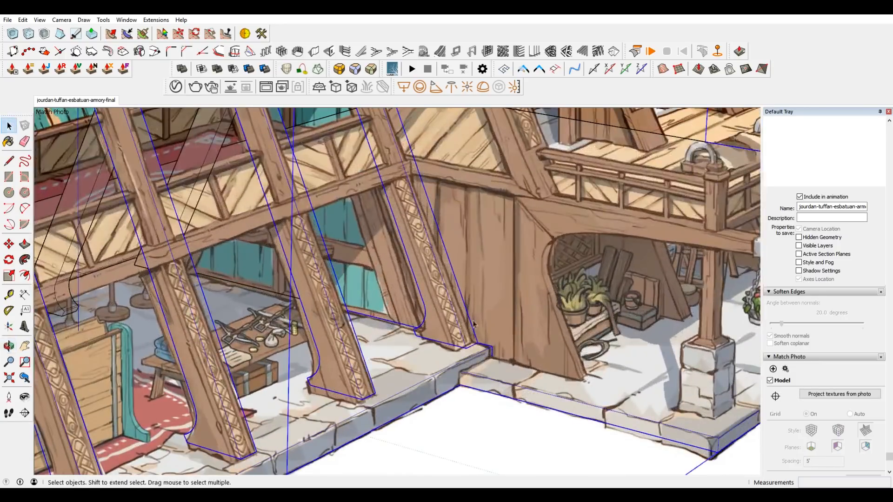
pyautogui.moveTo(514, 370); pyautogui.dragTo(454, 341, button='middle')
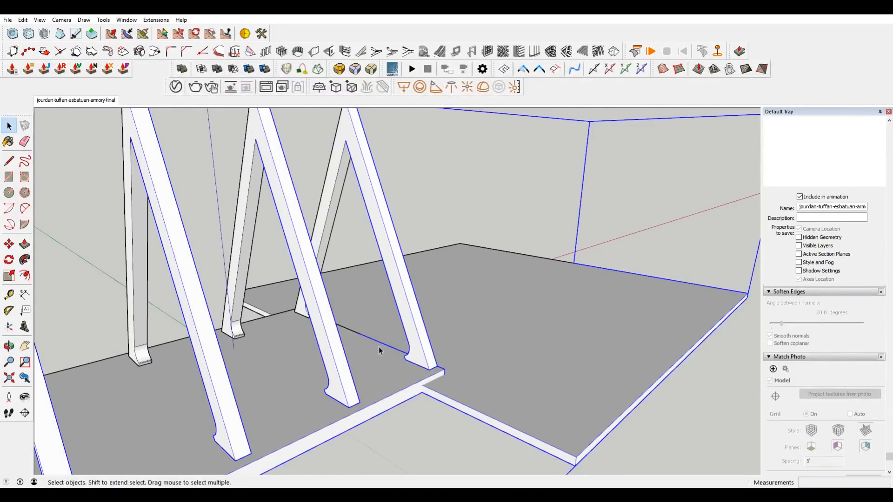
pyautogui.press('l')
pyautogui.click(428, 370)
pyautogui.scroll(-4, 432, 367)
pyautogui.click(376, 199)
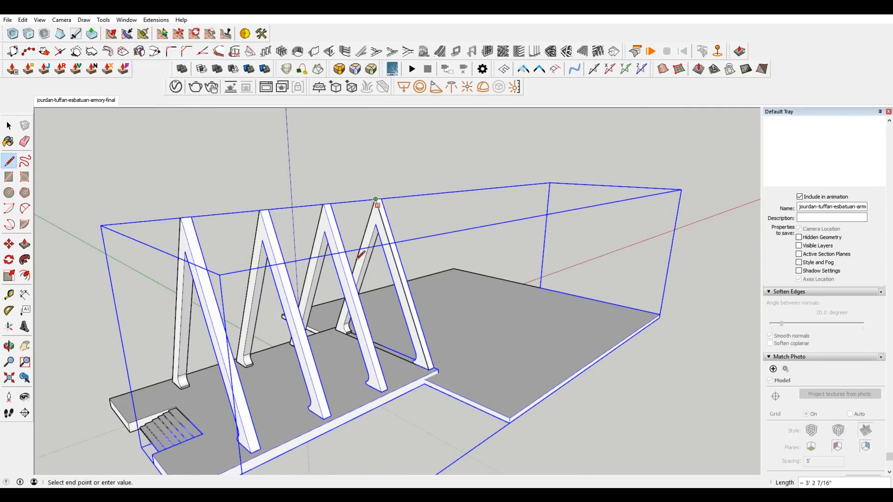
pyautogui.click(335, 329)
pyautogui.press('space')
# Move the triangular face about 1 7/8" back to the rear side of the last post frame.
pyautogui.click(394, 322)
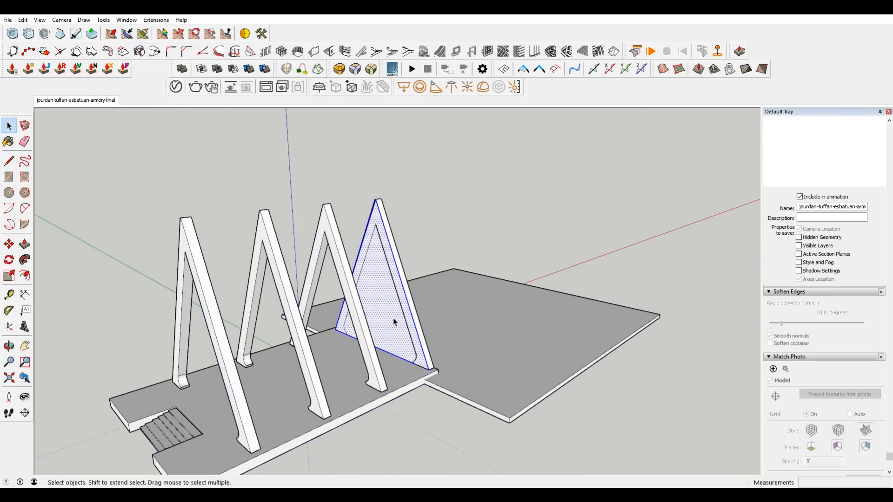
pyautogui.scroll(-2, 393, 322)
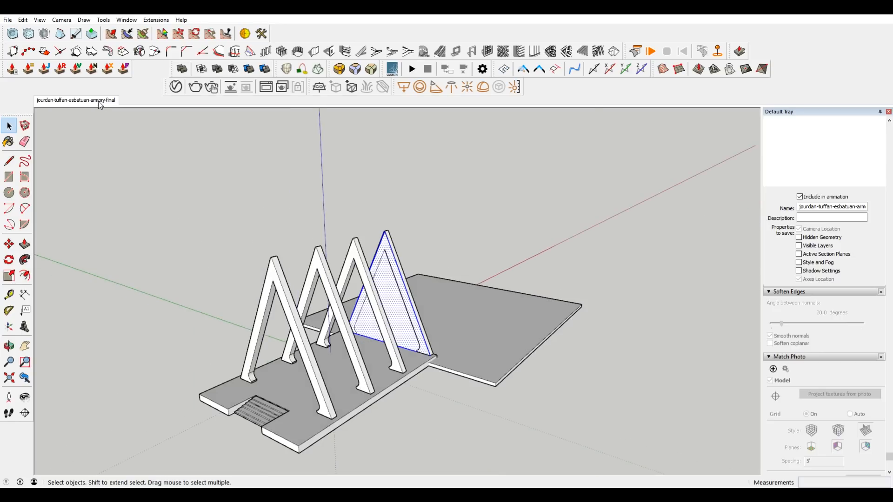
pyautogui.click(99, 104)
pyautogui.scroll(8, 421, 372)
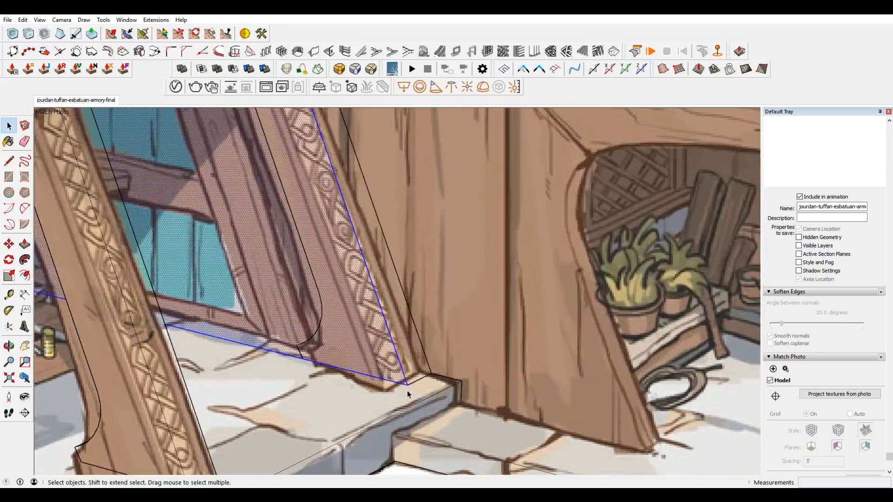
pyautogui.press('m')
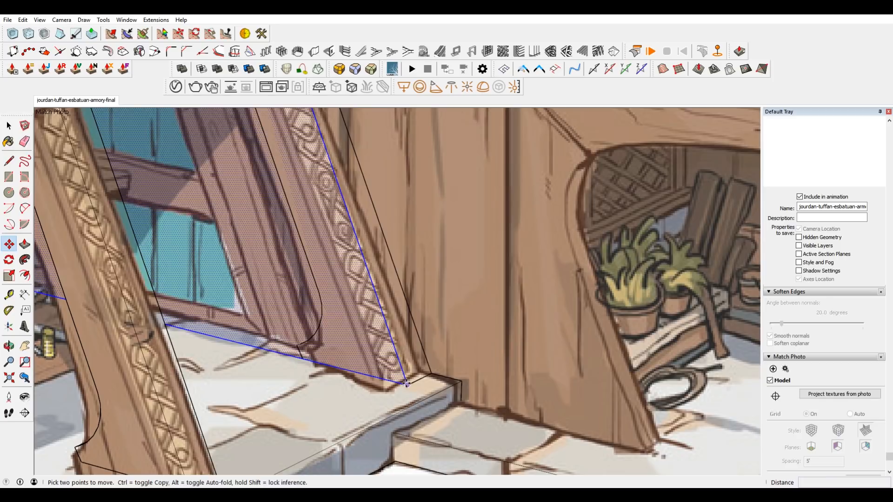
pyautogui.click(412, 400)
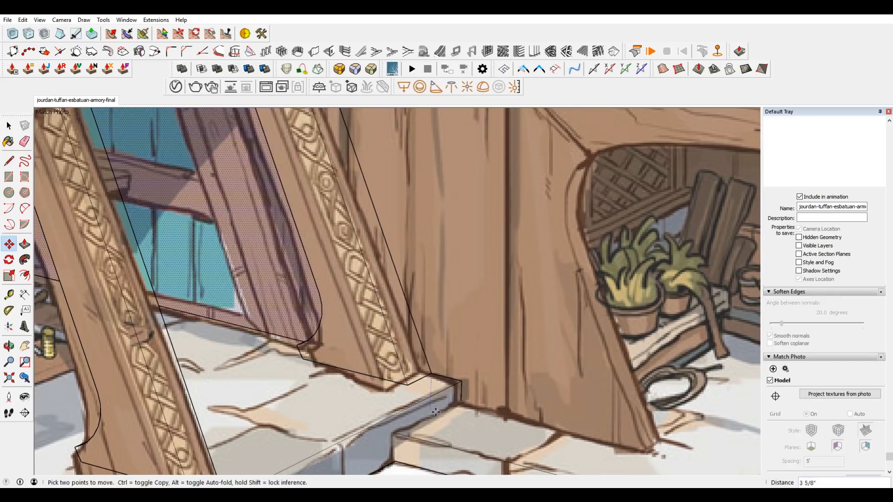
pyautogui.click(461, 401)
# Scale the triangular face uniformly by about 2.38 to the main gable's peak in the drawing, and check its fit.
pyautogui.scroll(-9, 461, 400)
pyautogui.press('s')
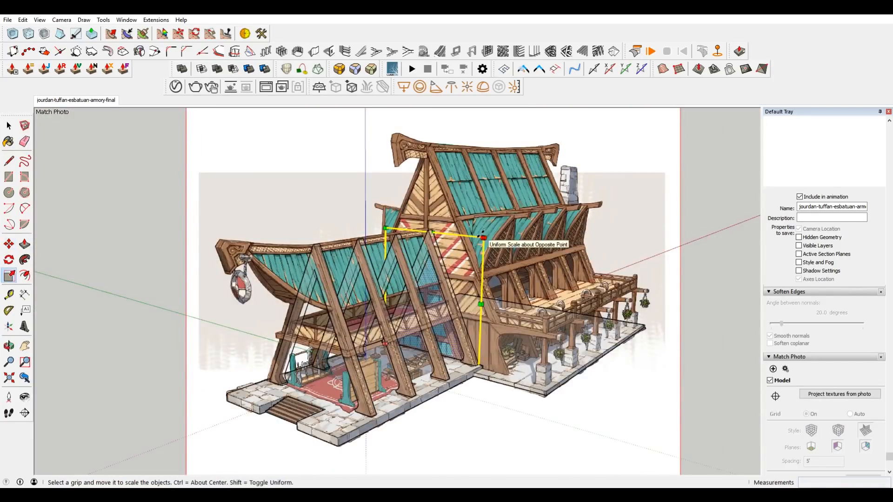
pyautogui.moveTo(484, 238); pyautogui.dragTo(591, 161)
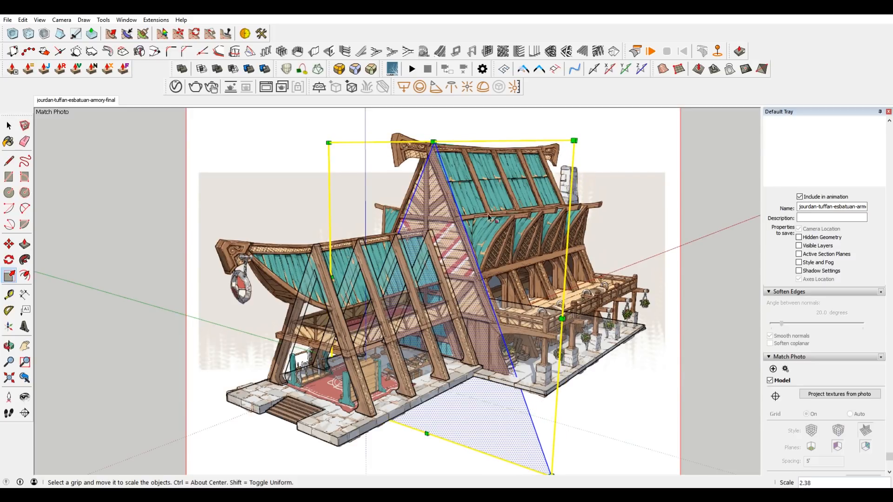
pyautogui.moveTo(477, 322); pyautogui.dragTo(192, 217, button='middle')
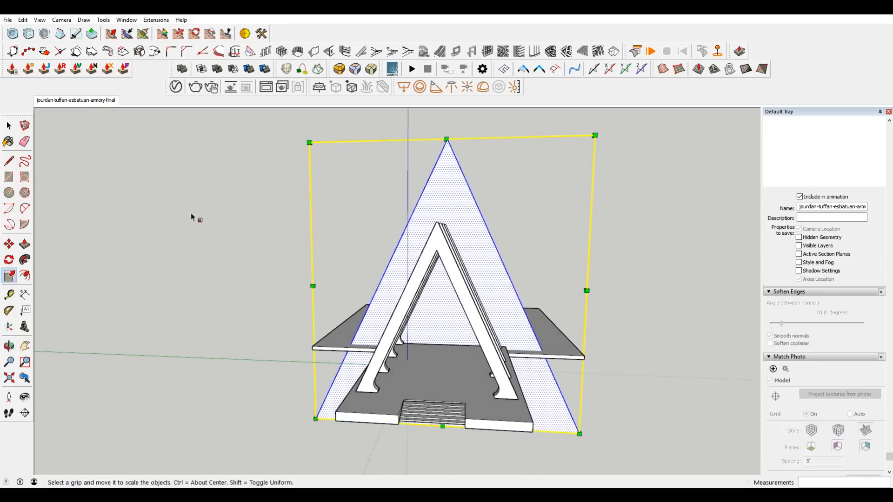
pyautogui.click(76, 101)
pyautogui.scroll(1, 384, 283)
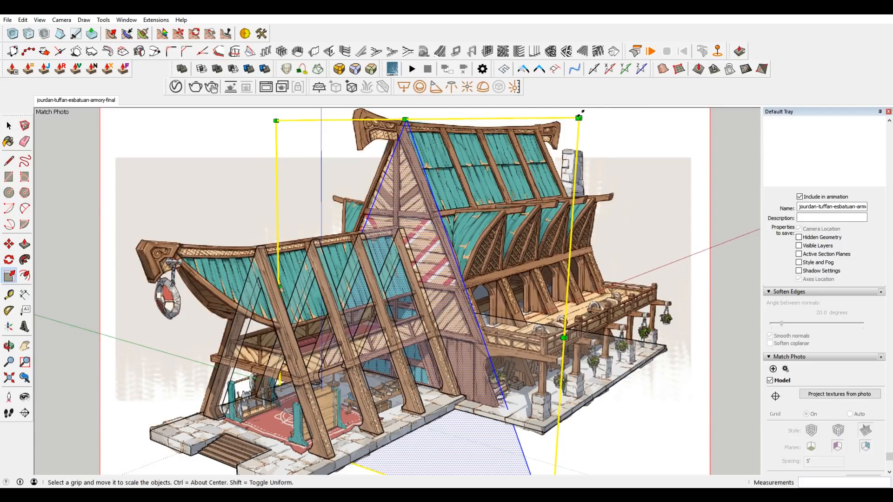
# Scale the triangular face uniformly by about 1.12 so its peak and slope follow the main gable in the drawing.
pyautogui.click(579, 117)
pyautogui.keyDown('shift'); pyautogui.moveTo(580, 118); pyautogui.dragTo(553, 146); pyautogui.keyUp('shift')
pyautogui.moveTo(468, 214); pyautogui.dragTo(194, 162, button='middle')
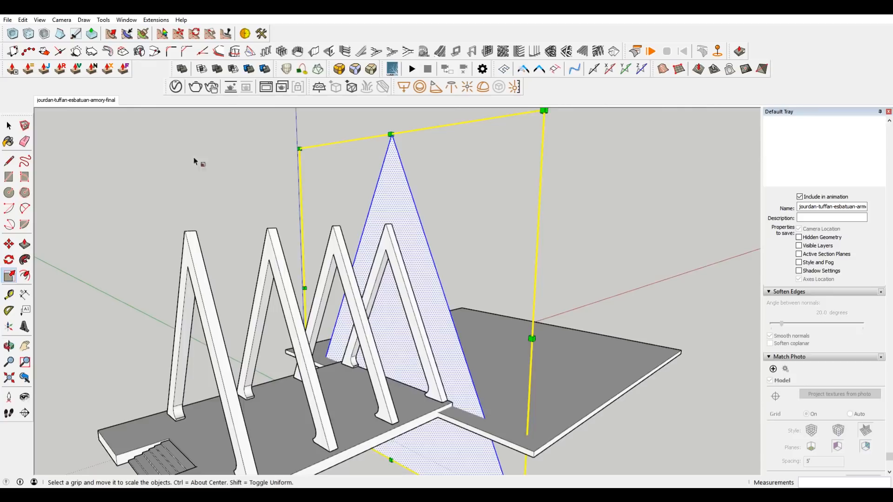
pyautogui.click(64, 102)
pyautogui.moveTo(578, 152); pyautogui.dragTo(615, 131)
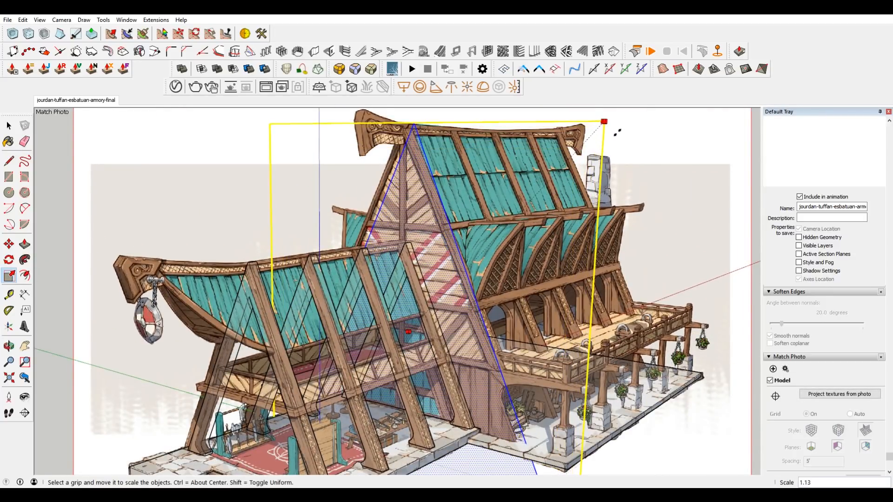
pyautogui.moveTo(617, 133)
pyautogui.mouseDown()
pyautogui.moveTo(607, 136)
pyautogui.moveTo(622, 127)
pyautogui.moveTo(612, 133)
pyautogui.mouseUp()
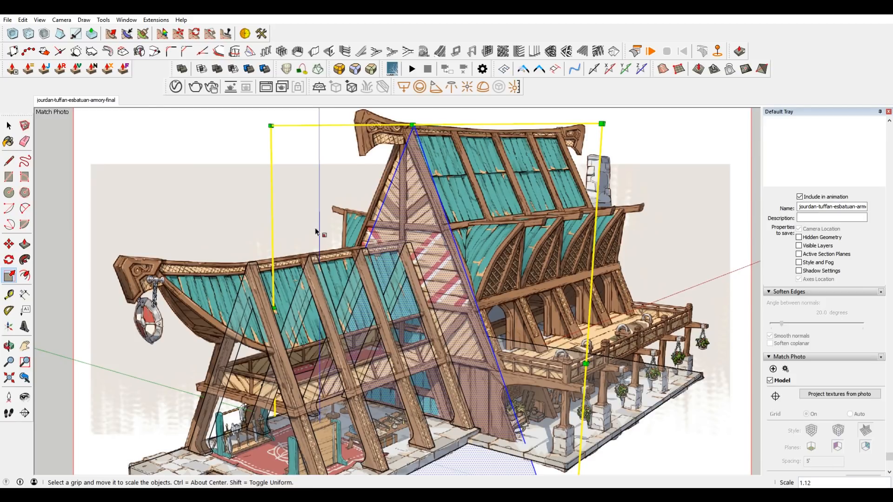
# Examine how the scaled triangle lines up with the drawn gable at the peak, along the slope and at the foot.
pyautogui.scroll(3, 532, 410)
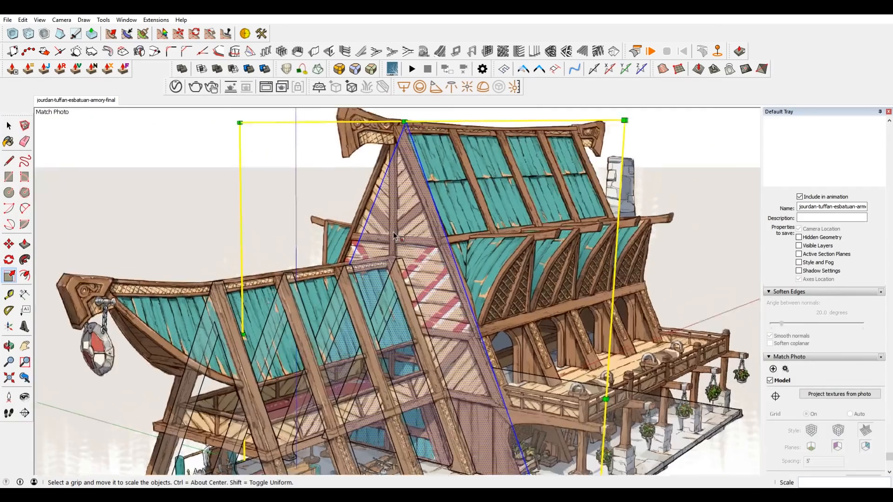
pyautogui.scroll(-4, 436, 356)
pyautogui.scroll(6, 498, 288)
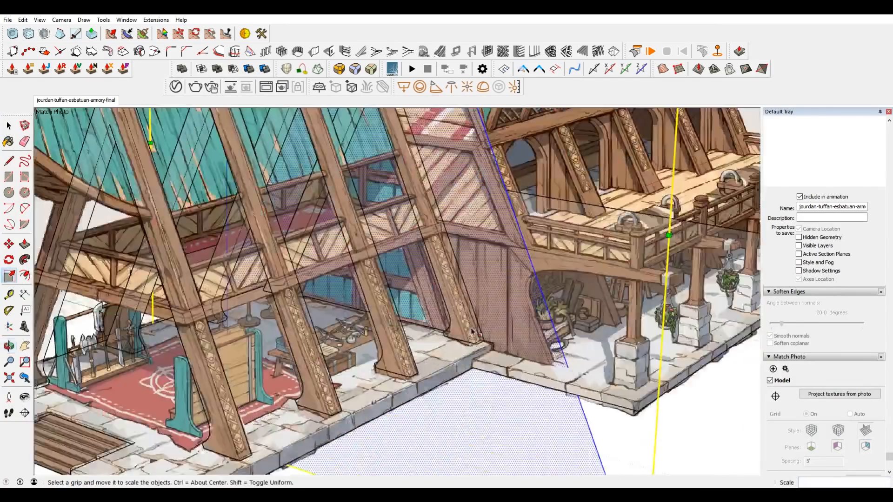
pyautogui.scroll(-6, 498, 289)
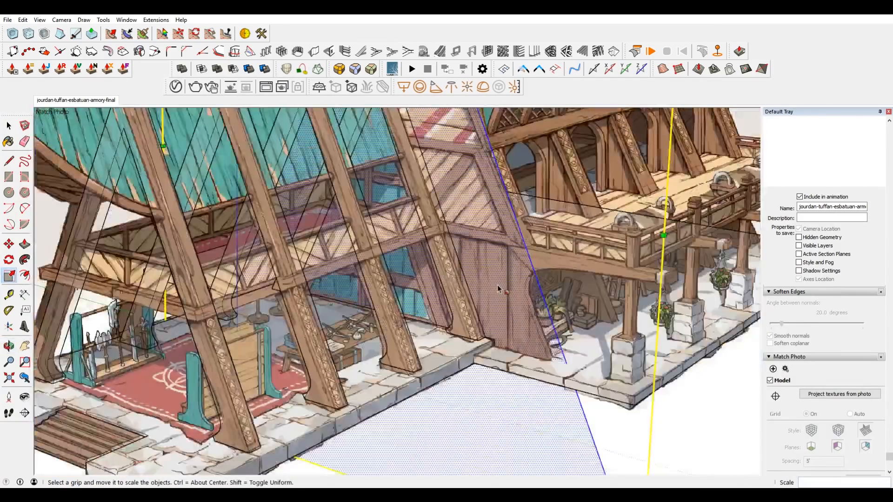
pyautogui.keyDown('shift'); pyautogui.moveTo(485, 264); pyautogui.dragTo(512, 327, button='middle'); pyautogui.keyUp('shift')
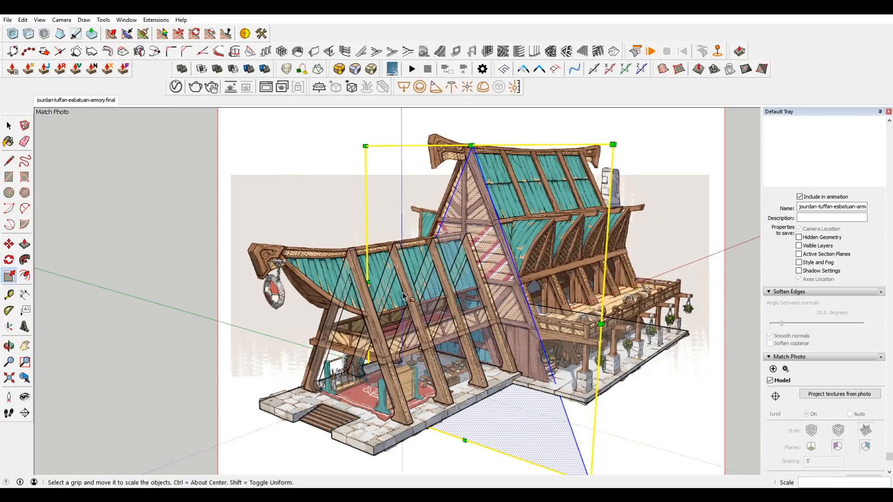
pyautogui.scroll(2, 530, 311)
pyautogui.scroll(-3, 535, 323)
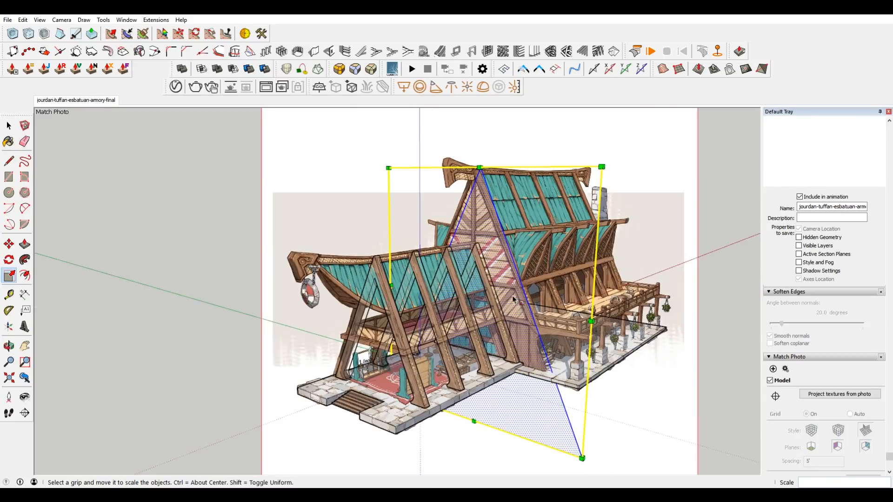
# Group the triangular face and paste the group in place inside the mirrored component.
pyautogui.press('space')
pyautogui.rightClick(513, 275)
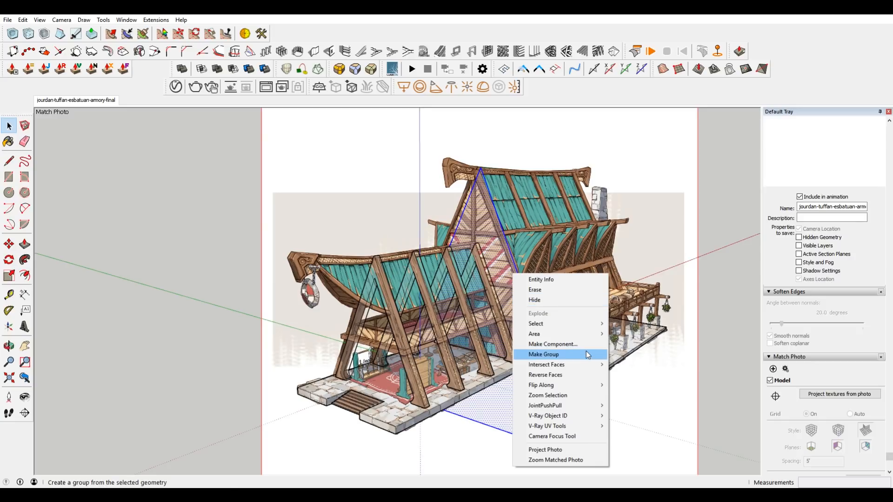
pyautogui.click(588, 355)
pyautogui.doubleClick(542, 334)
pyautogui.click(574, 368)
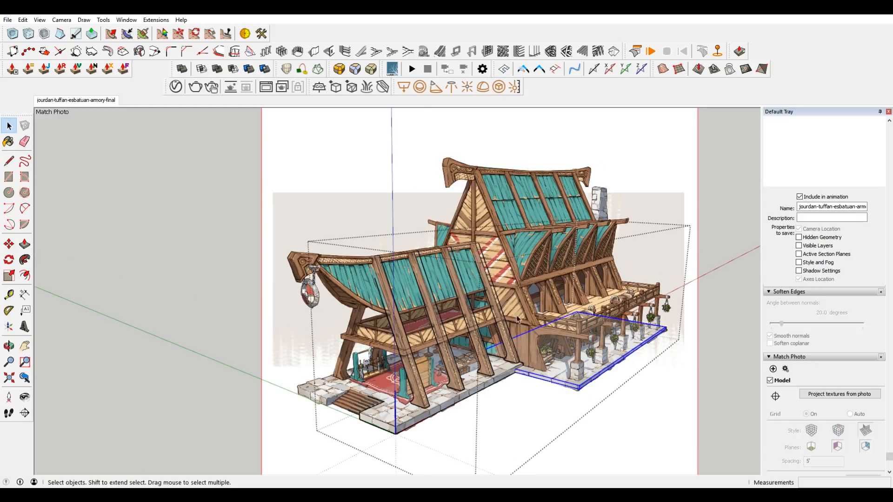
pyautogui.click(23, 20)
pyautogui.click(64, 85)
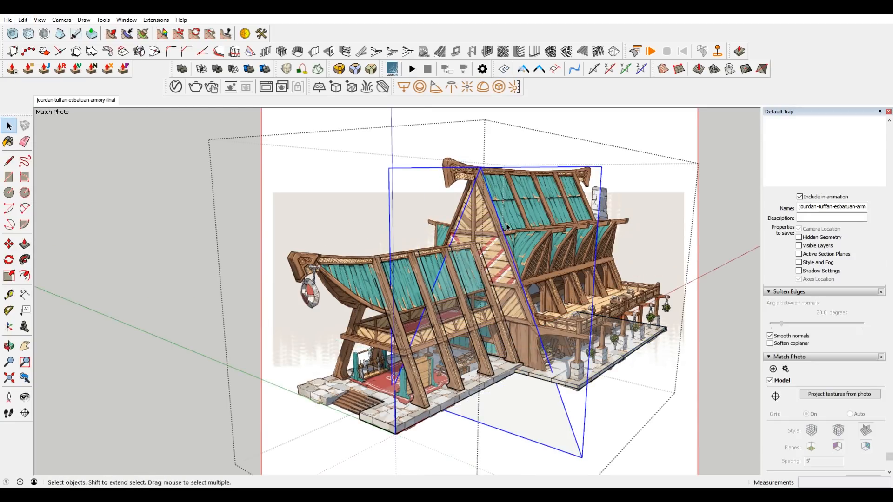
# Inside the triangle group, draw a vertical line down from the peak to slab level and on across to the sloping edge.
pyautogui.press('l')
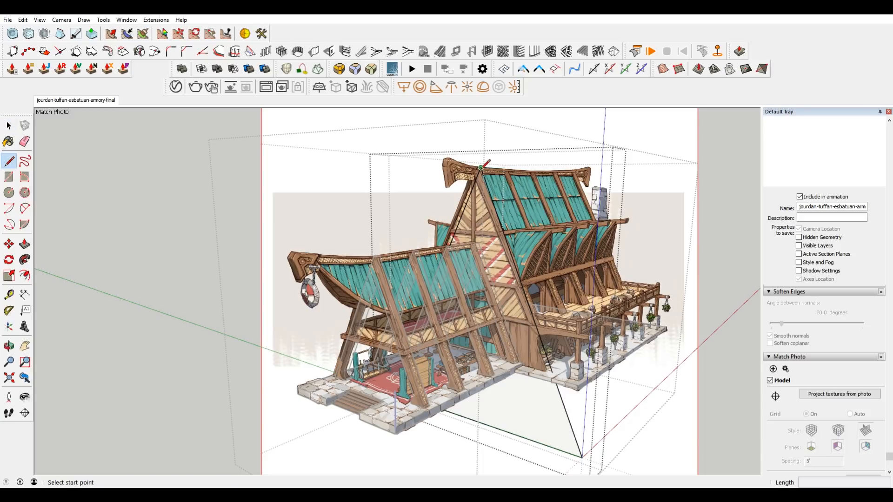
pyautogui.click(481, 168)
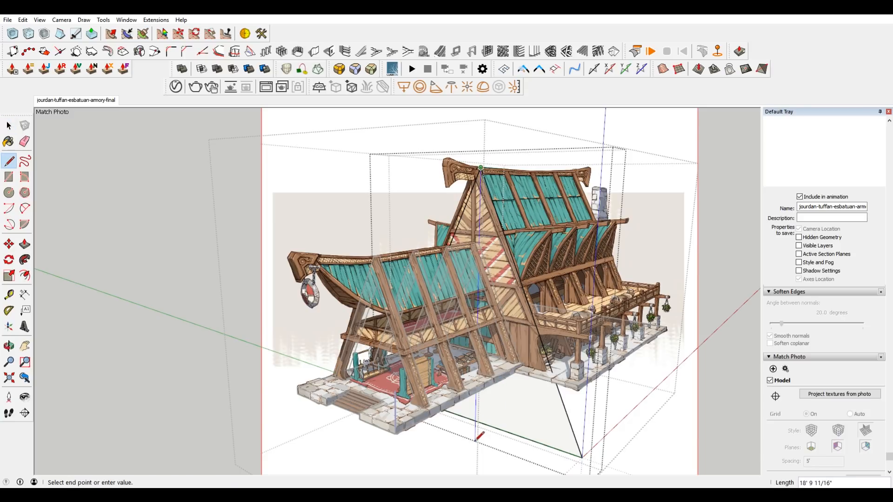
pyautogui.scroll(5, 563, 377)
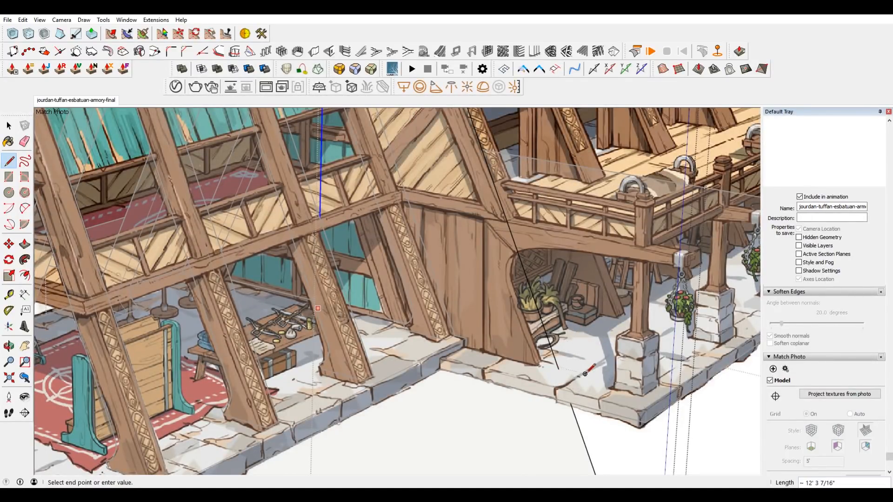
pyautogui.click(594, 352)
# Erase the triangle's part below the slab and its far half, keeping only the near half above slab level.
pyautogui.press('e')
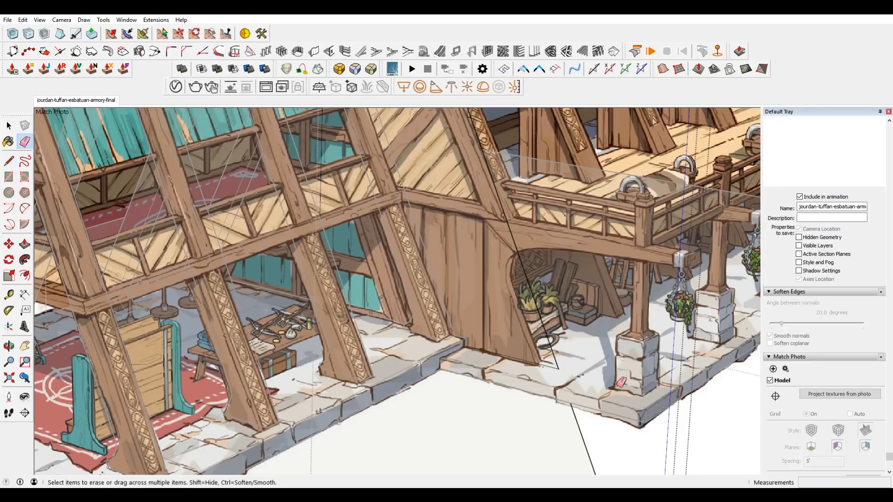
pyautogui.scroll(-5, 581, 377)
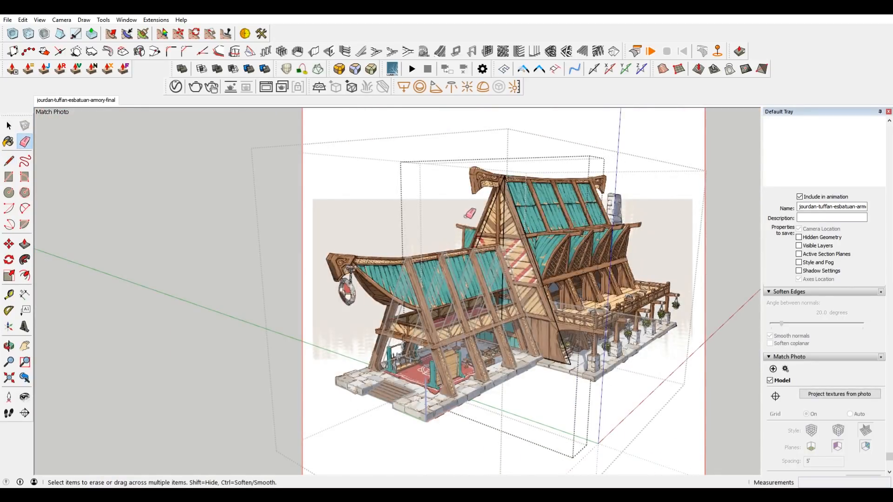
pyautogui.moveTo(465, 217); pyautogui.dragTo(492, 219)
pyautogui.keyDown('shift'); pyautogui.moveTo(491, 219); pyautogui.dragTo(492, 196, button='middle'); pyautogui.keyUp('shift')
pyautogui.moveTo(552, 276)
pyautogui.mouseDown(button='middle')
pyautogui.moveTo(514, 295)
pyautogui.moveTo(389, 273)
pyautogui.moveTo(214, 261)
pyautogui.moveTo(128, 221)
pyautogui.moveTo(528, 215)
pyautogui.moveTo(582, 265)
pyautogui.mouseUp(button='middle')
# Push/Pull the half triangle about 14' 3 1/4" toward the rear, and bring its end face flush with the slab's rear edge.
pyautogui.click(92, 104)
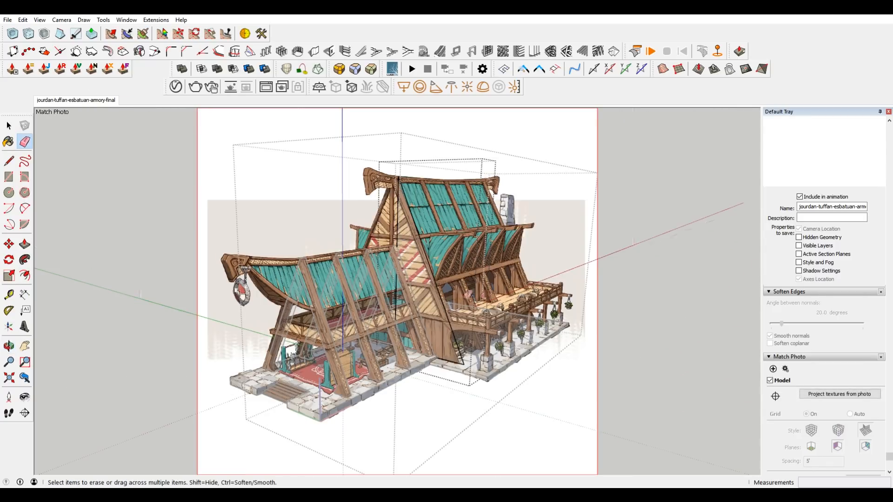
pyautogui.press('space')
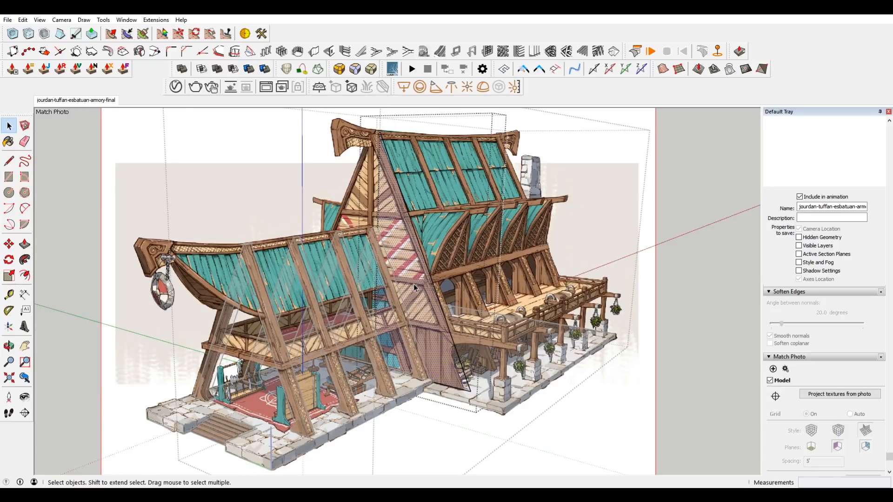
pyautogui.press('p')
pyautogui.click(411, 285)
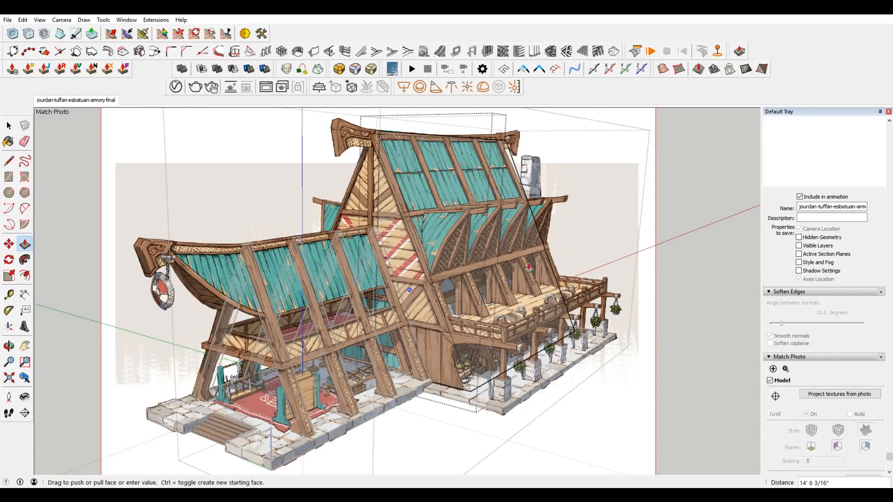
pyautogui.moveTo(409, 290); pyautogui.dragTo(442, 298, button='middle')
pyautogui.click(89, 100)
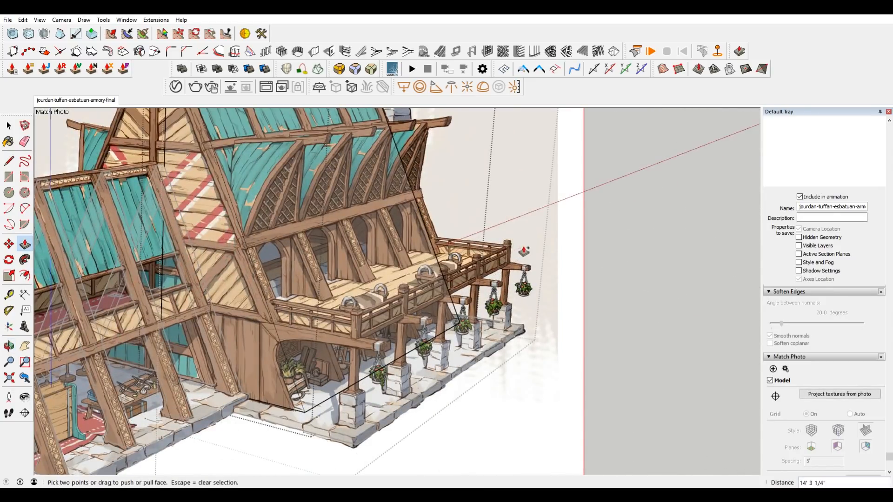
pyautogui.moveTo(544, 309); pyautogui.dragTo(488, 342, button='middle')
pyautogui.click(486, 352)
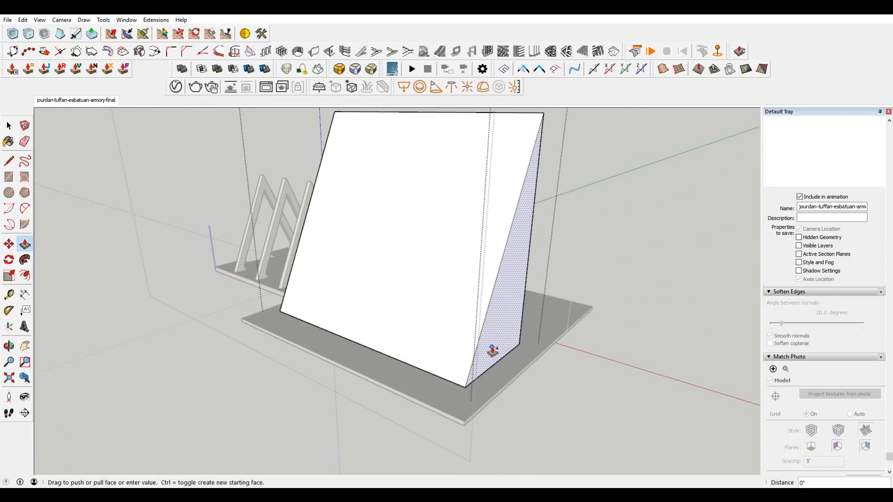
pyautogui.click(464, 422)
# Move the block's rear end face inward about 11 1/8", using the distance between the block's front corner and the slab's front corner.
pyautogui.press('space')
pyautogui.click(467, 332)
pyautogui.moveTo(466, 331); pyautogui.dragTo(618, 343, button='middle')
pyautogui.scroll(-3, 619, 343)
pyautogui.moveTo(524, 142); pyautogui.dragTo(569, 362)
pyautogui.moveTo(507, 335); pyautogui.dragTo(551, 358, button='middle')
pyautogui.scroll(2, 582, 329)
pyautogui.moveTo(582, 329); pyautogui.dragTo(499, 361, button='middle')
pyautogui.click(499, 361)
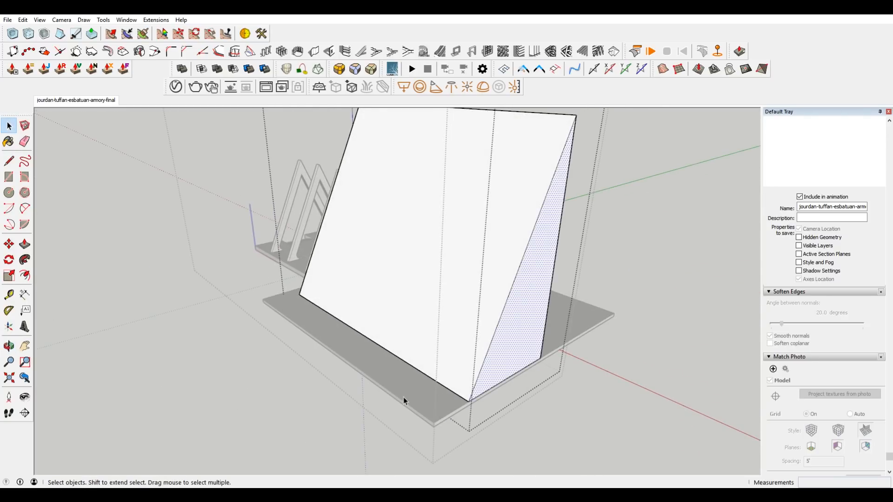
pyautogui.moveTo(472, 386); pyautogui.dragTo(295, 342, button='middle')
pyautogui.press('m')
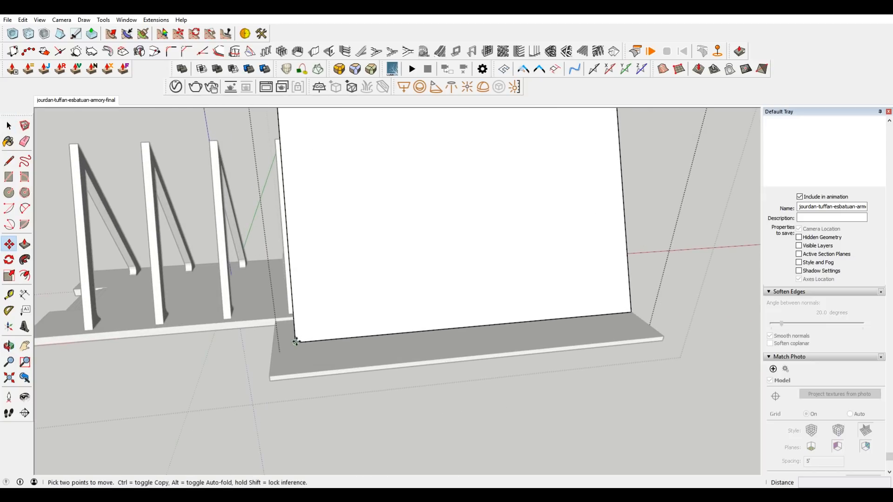
pyautogui.click(296, 342)
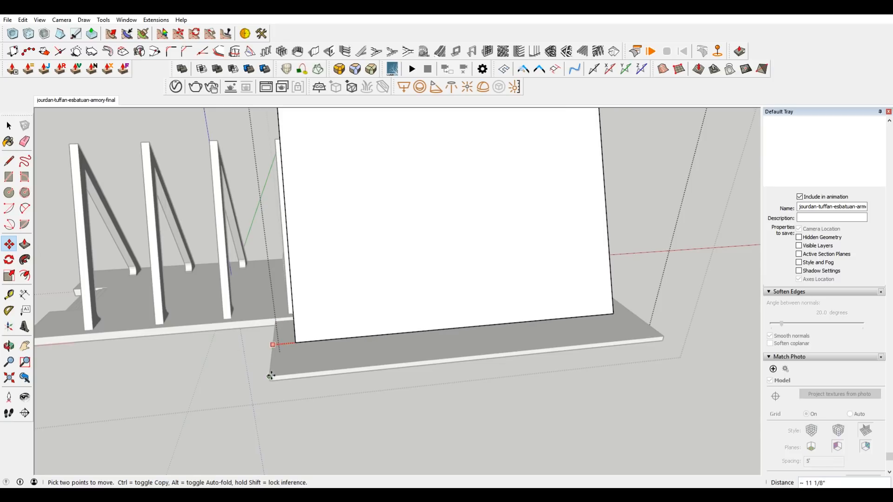
pyautogui.moveTo(609, 324); pyautogui.dragTo(335, 355, button='middle')
pyautogui.scroll(-5, 335, 355)
# Move the gable block about 3/4" from its lower front corner, referencing the slab's bottom corner.
pyautogui.press('space')
pyautogui.moveTo(561, 384); pyautogui.dragTo(449, 361, button='middle')
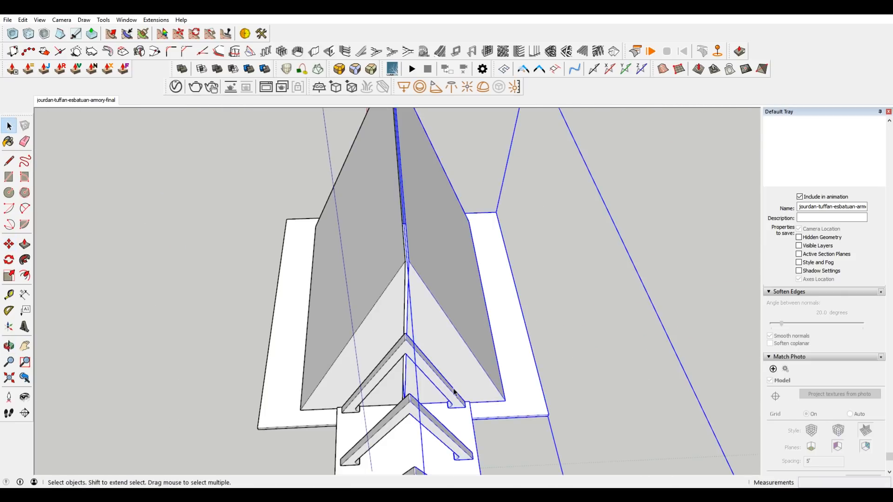
pyautogui.moveTo(464, 320); pyautogui.dragTo(510, 314, button='middle')
pyautogui.scroll(2, 511, 313)
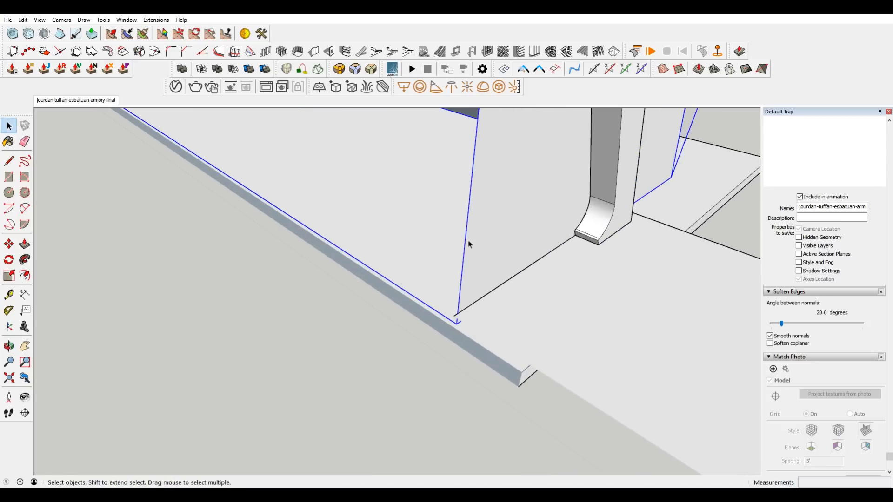
pyautogui.moveTo(479, 223); pyautogui.dragTo(507, 195, button='middle')
pyautogui.press('m')
pyautogui.click(511, 236)
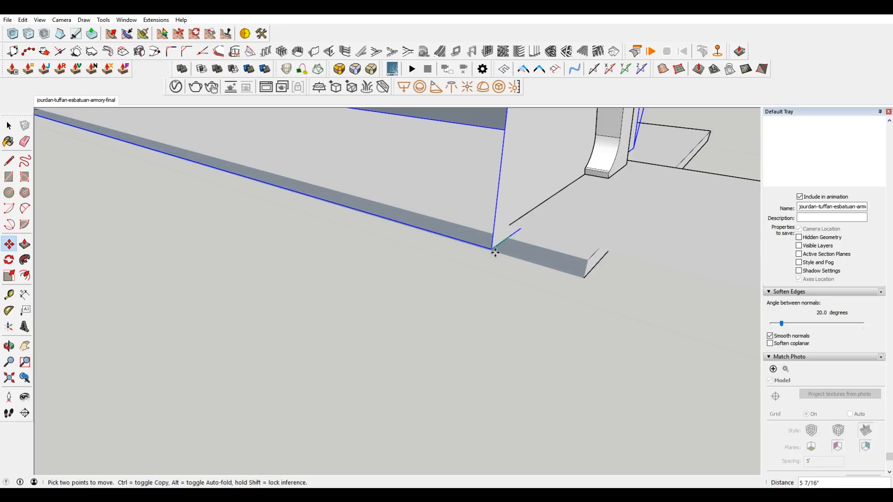
pyautogui.click(584, 279)
pyautogui.scroll(-2, 528, 265)
pyautogui.moveTo(524, 262); pyautogui.dragTo(668, 241, button='middle')
pyautogui.scroll(-8, 405, 274)
pyautogui.press('space')
# Check the mirrored gable block's front seam, and compare its outline with the main building's roof, posts and balcony in the matched drawing.
pyautogui.scroll(6, 464, 189)
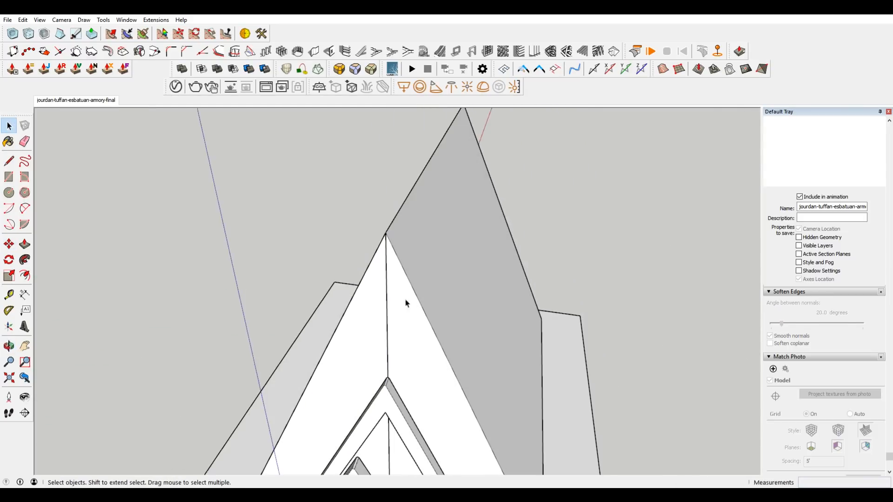
pyautogui.scroll(-1, 409, 316)
pyautogui.scroll(-1, 403, 337)
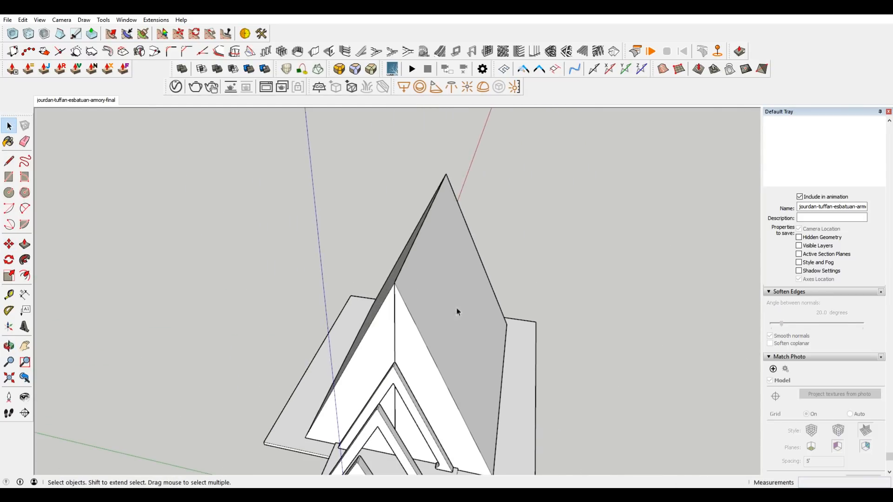
pyautogui.click(80, 101)
pyautogui.scroll(1, 425, 246)
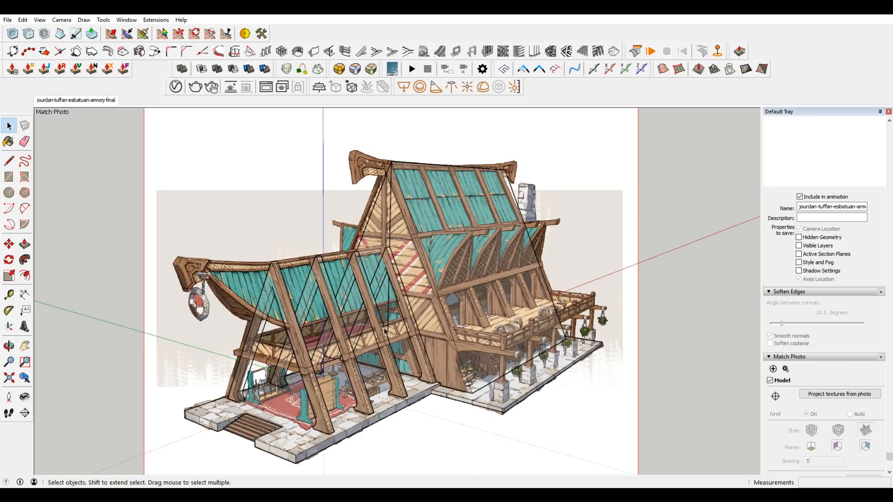
pyautogui.scroll(3, 446, 378)
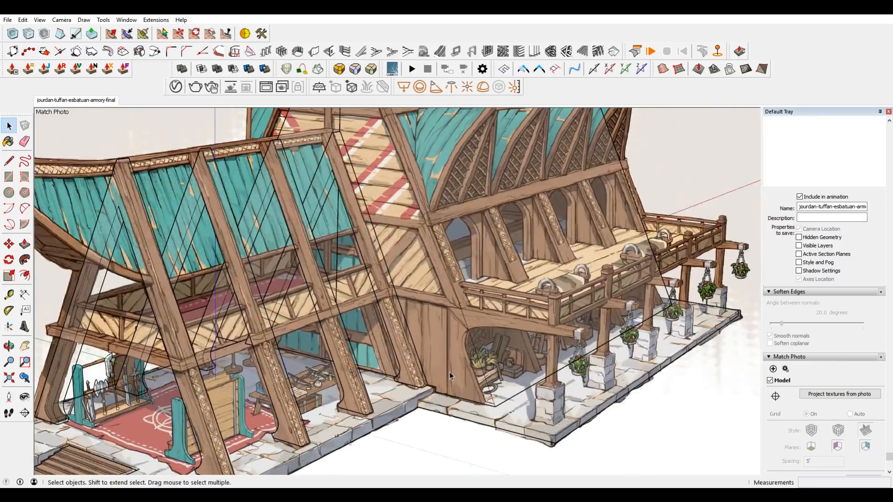
pyautogui.scroll(-3, 447, 376)
pyautogui.keyDown('shift'); pyautogui.moveTo(328, 320); pyautogui.dragTo(381, 244, button='middle'); pyautogui.keyUp('shift')
pyautogui.keyDown('shift'); pyautogui.moveTo(549, 213); pyautogui.dragTo(507, 282, button='middle'); pyautogui.keyUp('shift')
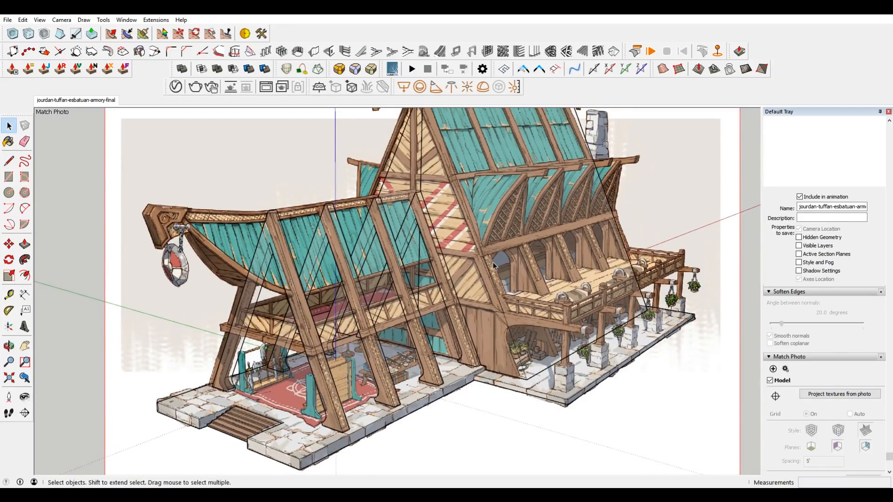
pyautogui.keyDown('shift'); pyautogui.moveTo(488, 211); pyautogui.dragTo(484, 258, button='middle'); pyautogui.keyUp('shift')
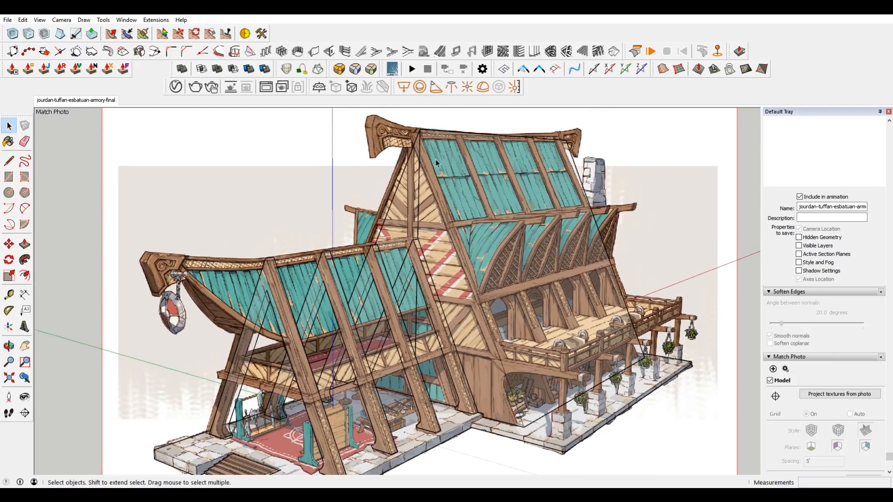
pyautogui.scroll(3, 436, 159)
pyautogui.keyDown('shift'); pyautogui.moveTo(551, 336); pyautogui.dragTo(540, 325, button='middle'); pyautogui.keyUp('shift')
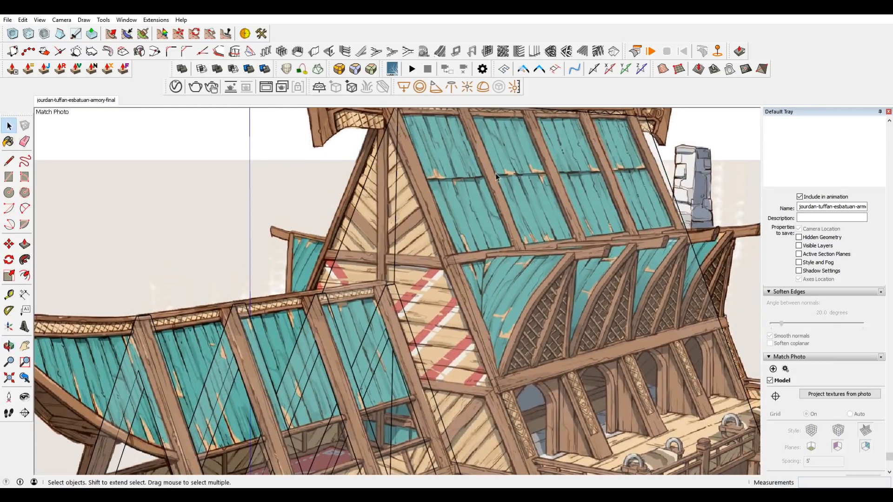
pyautogui.scroll(-5, 467, 260)
pyautogui.scroll(4, 442, 327)
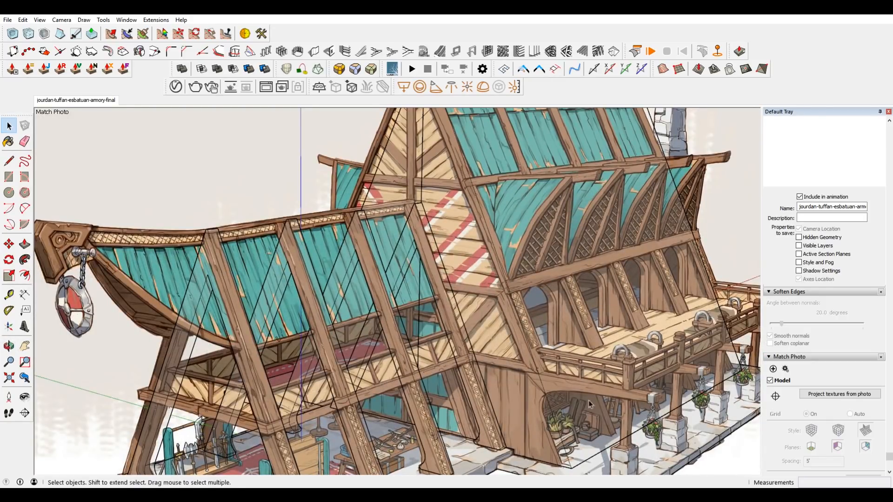
# Copy the front wing's half slab straight up from its front corner to upper floor level.
pyautogui.scroll(-5, 600, 422)
pyautogui.scroll(4, 489, 282)
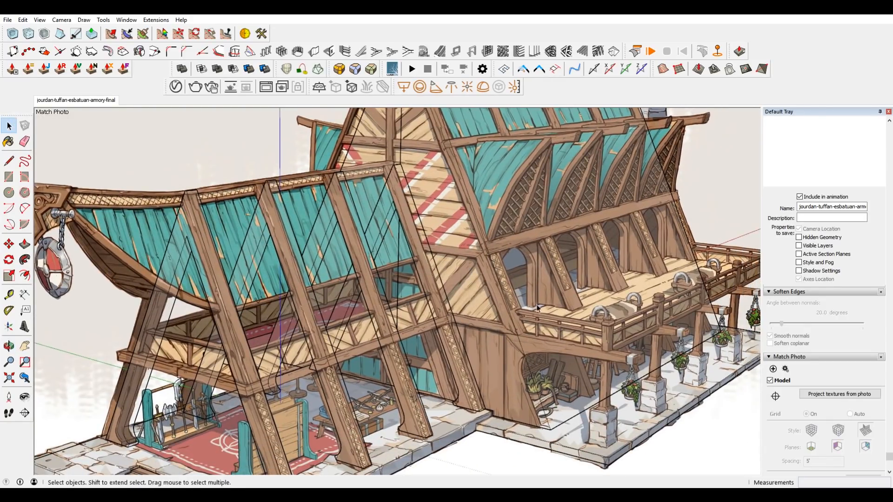
pyautogui.scroll(-5, 534, 318)
pyautogui.scroll(4, 483, 285)
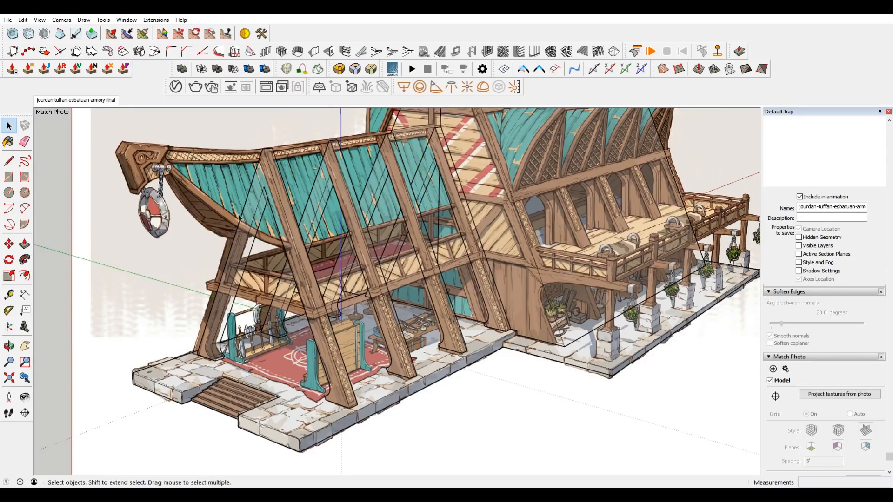
pyautogui.middleClick(285, 318)
pyautogui.middleClick(284, 318)
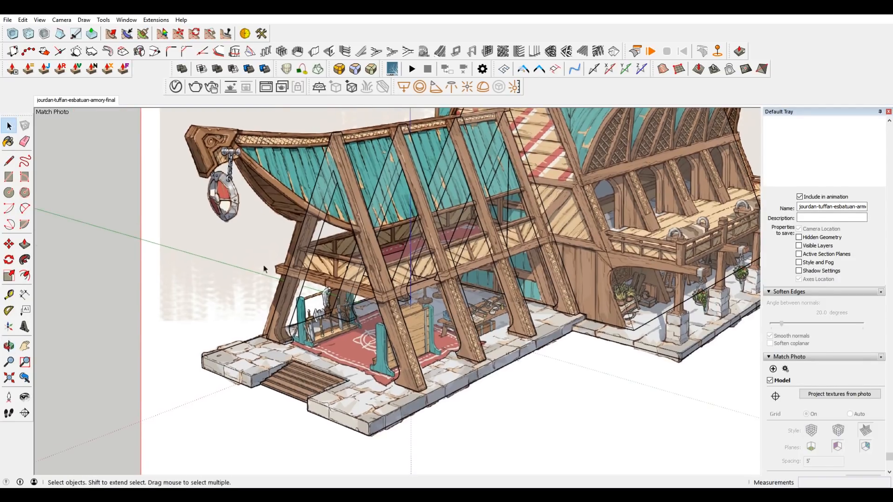
pyautogui.click(376, 408)
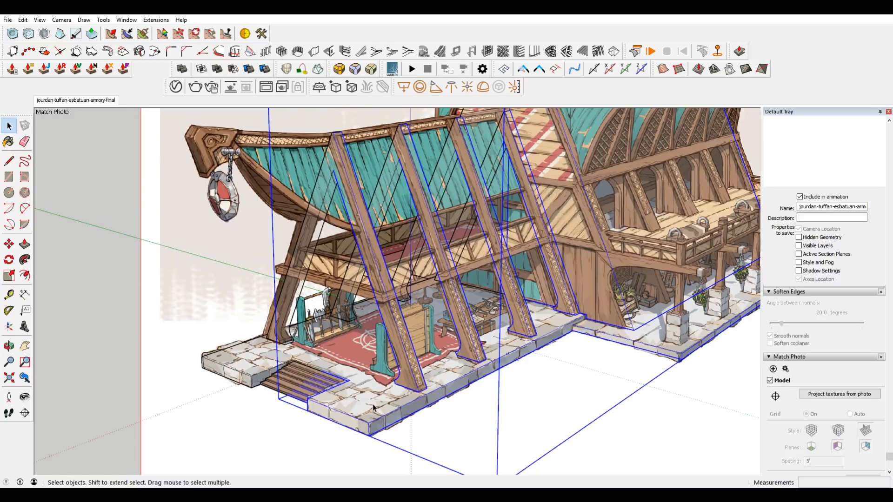
pyautogui.doubleClick(373, 408)
pyautogui.click(373, 408)
pyautogui.scroll(1, 356, 416)
pyautogui.press('m')
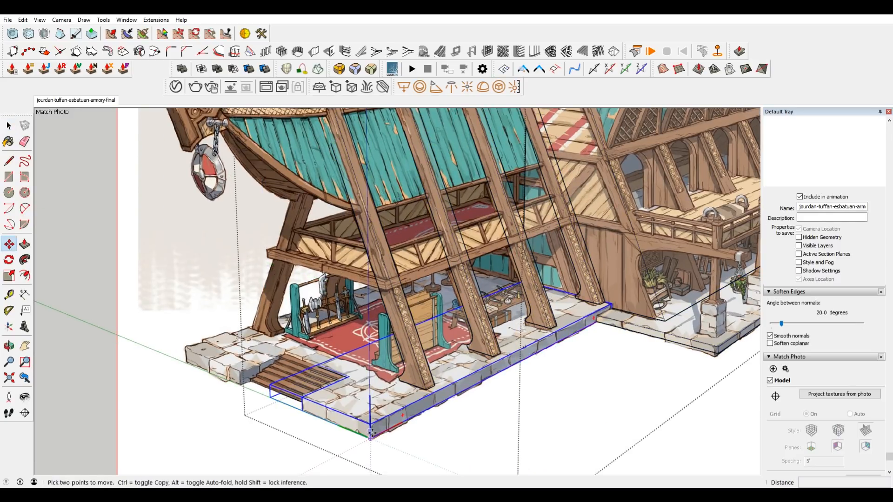
pyautogui.press('ctrl')
pyautogui.click(371, 437)
pyautogui.click(371, 327)
# Open the copied slab and push its front face back about 2' 5 5/8" to the stair notch's inner corner.
pyautogui.moveTo(378, 285); pyautogui.dragTo(449, 356, button='middle')
pyautogui.scroll(1, 405, 311)
pyautogui.press('space')
pyautogui.doubleClick(407, 311)
pyautogui.scroll(3, 351, 295)
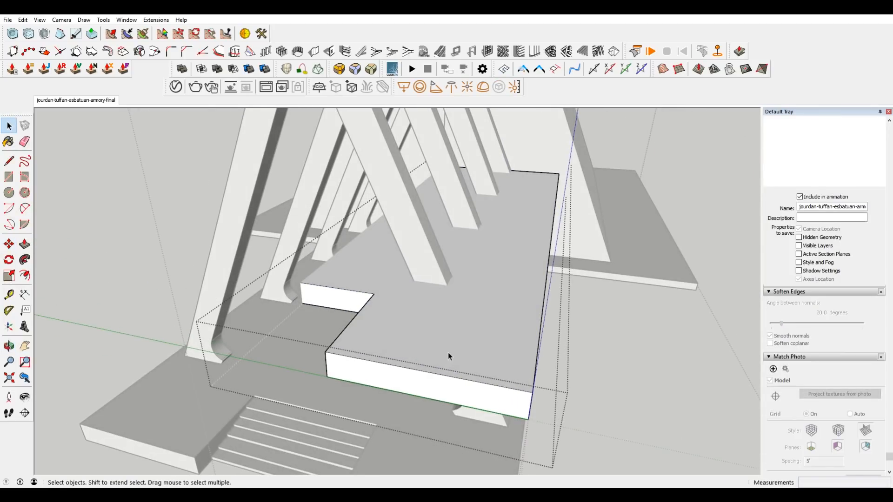
pyautogui.press('l')
pyautogui.click(374, 294)
pyautogui.press('space')
pyautogui.moveTo(376, 298); pyautogui.dragTo(507, 327, button='middle')
pyautogui.press('p')
pyautogui.moveTo(366, 364); pyautogui.dragTo(574, 331)
pyautogui.moveTo(574, 331); pyautogui.dragTo(264, 218, button='middle')
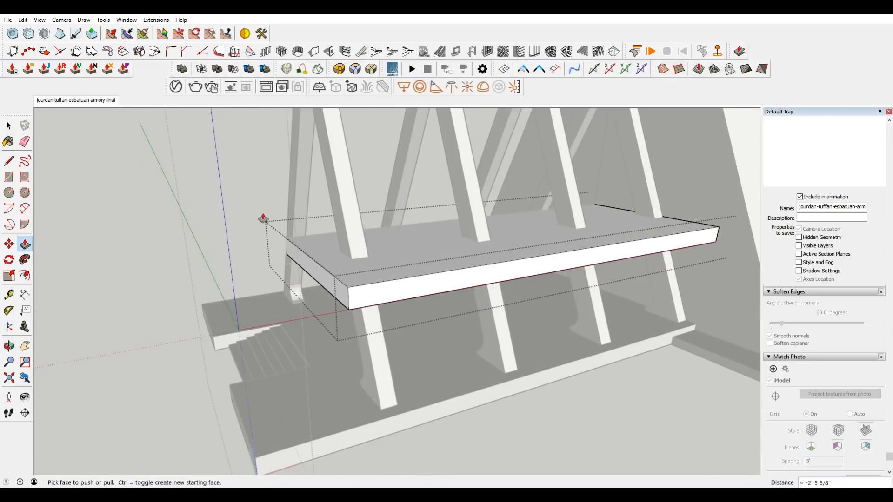
# Push the upper floor slab's front face back another 10 1/16", judging its position against the matched drawing.
pyautogui.click(107, 101)
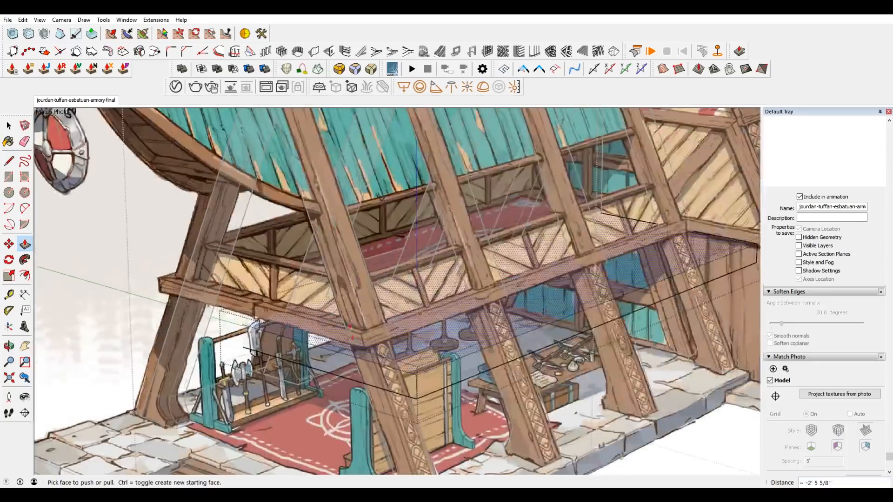
pyautogui.moveTo(348, 370); pyautogui.dragTo(387, 353)
pyautogui.moveTo(389, 354); pyautogui.dragTo(470, 373, button='middle')
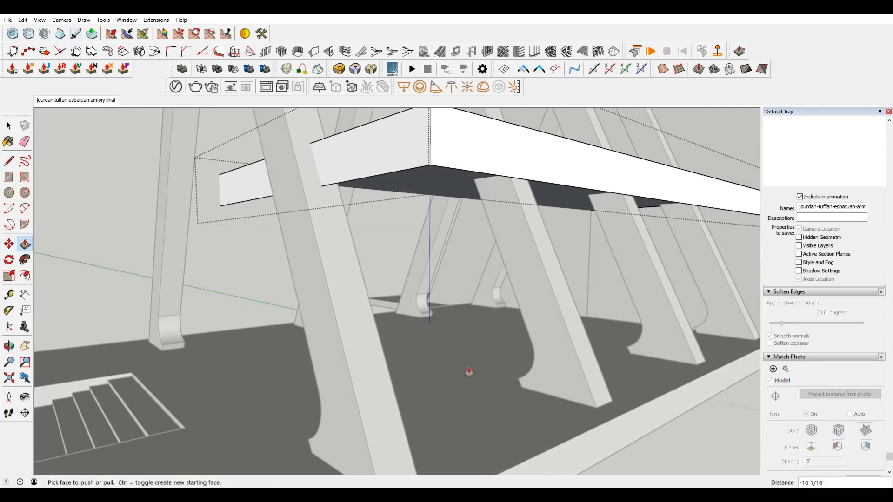
pyautogui.scroll(-4, 470, 371)
pyautogui.moveTo(452, 305); pyautogui.dragTo(475, 181, button='middle')
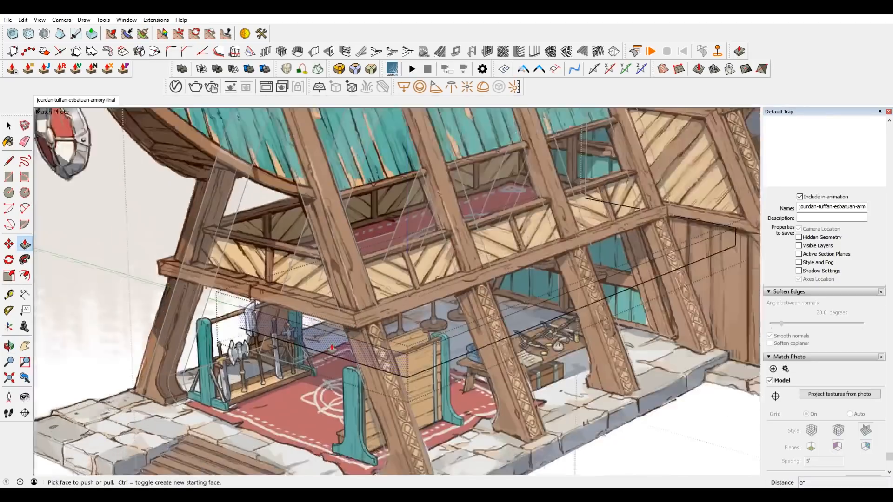
# Push/Pull the upper floor slab by 1/4" and compare it with the floor beam in the matched drawing.
pyautogui.scroll(1, 332, 347)
pyautogui.moveTo(332, 347)
pyautogui.mouseDown()
pyautogui.moveTo(395, 305)
pyautogui.moveTo(359, 347)
pyautogui.mouseUp()
pyautogui.scroll(3, 357, 324)
pyautogui.moveTo(359, 346)
pyautogui.mouseDown(button='middle')
pyautogui.moveTo(399, 291)
pyautogui.moveTo(318, 367)
pyautogui.mouseUp(button='middle')
pyautogui.click(318, 367)
pyautogui.click(316, 367)
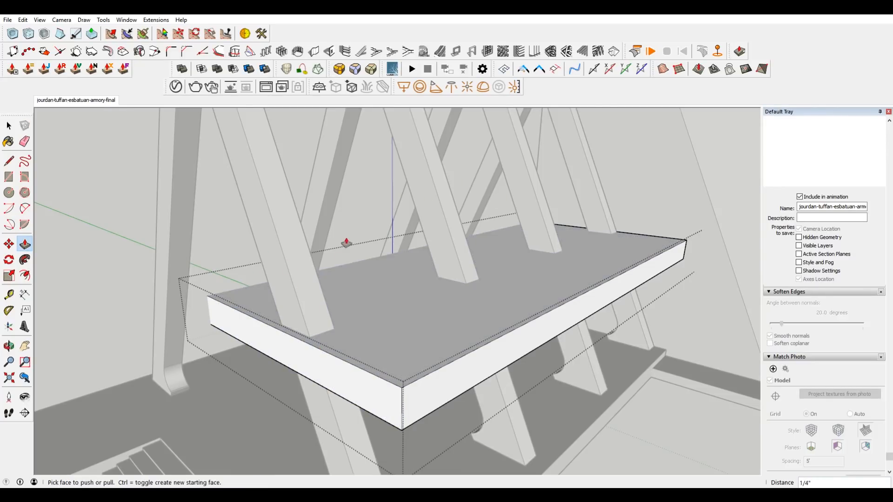
pyautogui.scroll(1, 298, 345)
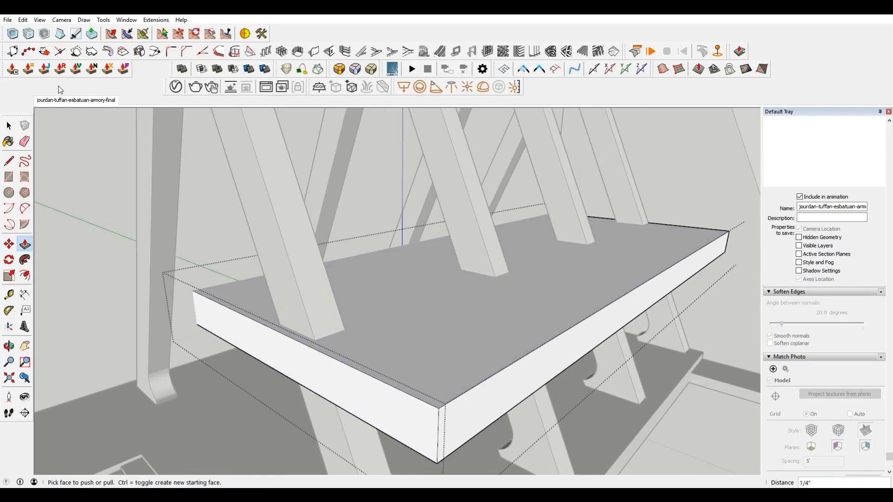
pyautogui.click(65, 101)
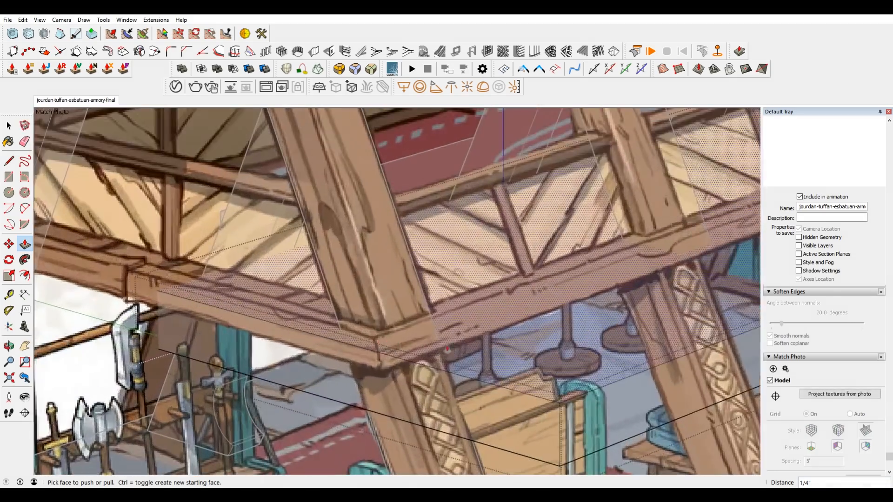
# Raise the upper floor slab's top face by 15/16" plus another 3/8", using the drawn floor beam as reference.
pyautogui.click(447, 348)
pyautogui.click(423, 320)
pyautogui.moveTo(422, 319); pyautogui.dragTo(381, 359, button='middle')
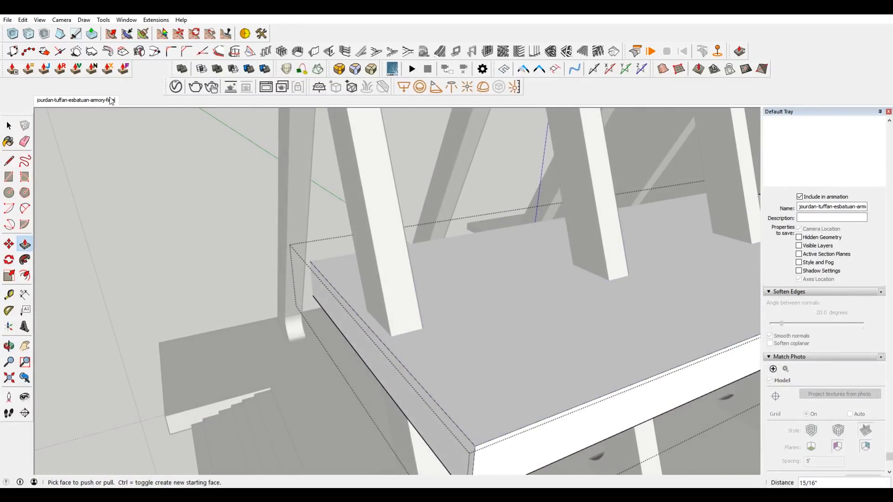
pyautogui.click(105, 101)
pyautogui.scroll(8, 469, 346)
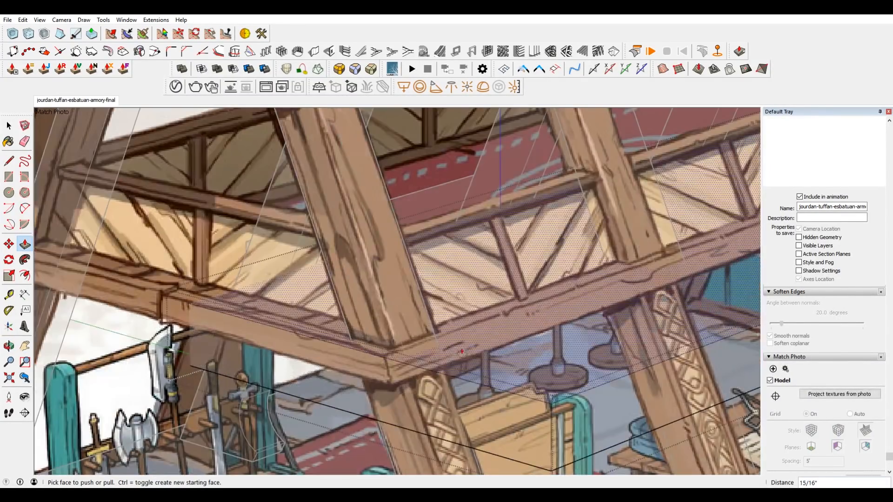
pyautogui.click(468, 347)
pyautogui.click(469, 346)
pyautogui.scroll(-5, 484, 349)
pyautogui.scroll(2, 495, 349)
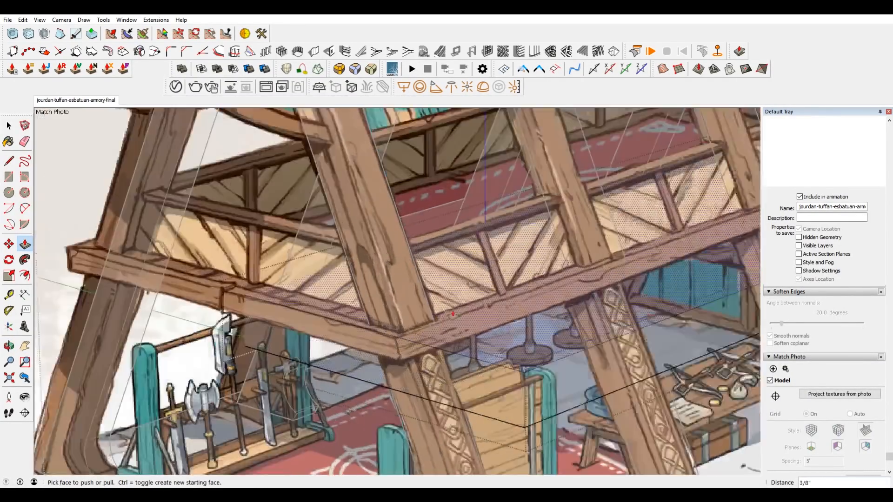
# Push the slab's long outer side inward about 1' 7 1/2" toward the drawn beam, and fine-tune the slab by 2 1/16".
pyautogui.click(495, 350)
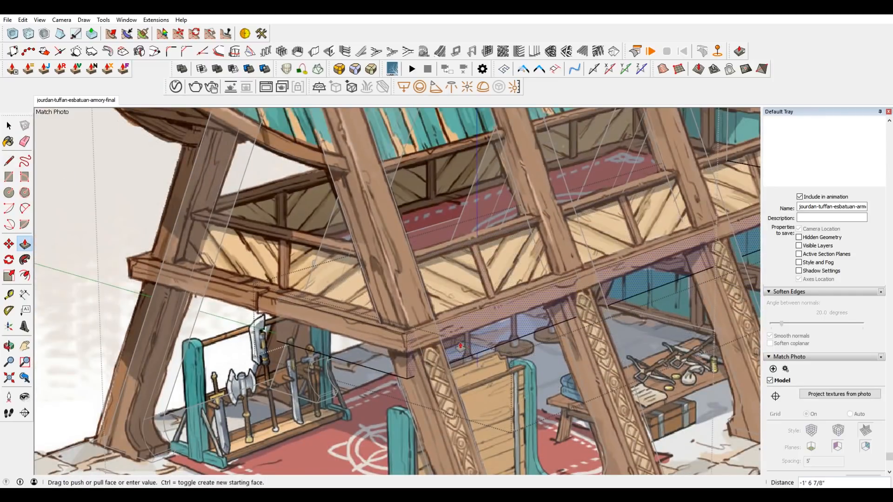
pyautogui.click(457, 349)
pyautogui.moveTo(456, 349); pyautogui.dragTo(540, 382, button='middle')
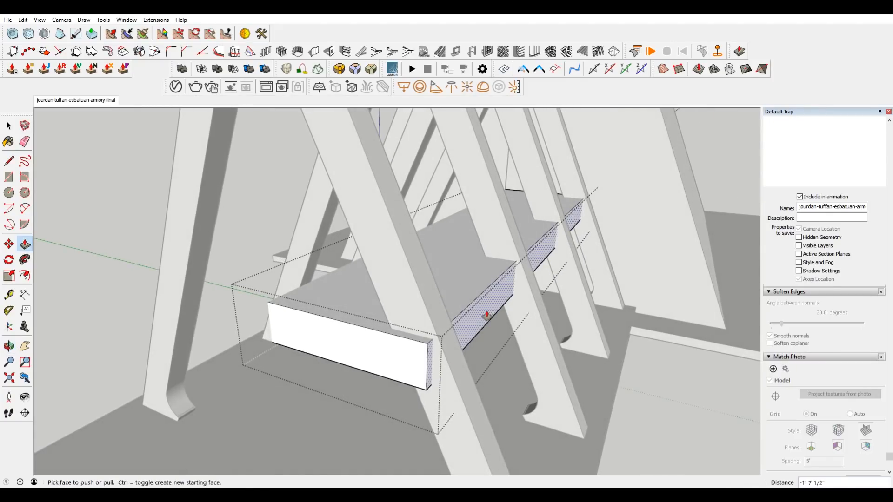
pyautogui.moveTo(488, 319)
pyautogui.mouseDown(button='middle')
pyautogui.moveTo(473, 335)
pyautogui.moveTo(465, 326)
pyautogui.mouseUp(button='middle')
pyautogui.click(75, 103)
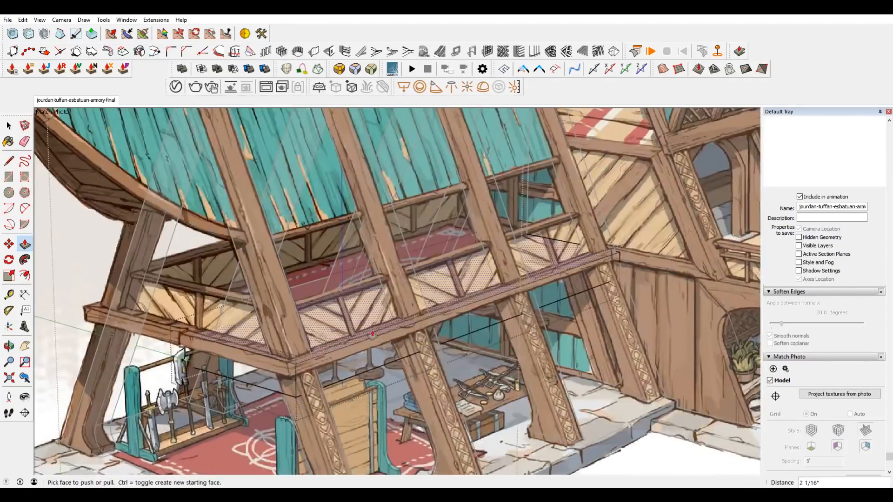
# Select the upper floor slab's underside and move it vertically, using the slab's front corner as the reference point.
pyautogui.scroll(3, 372, 334)
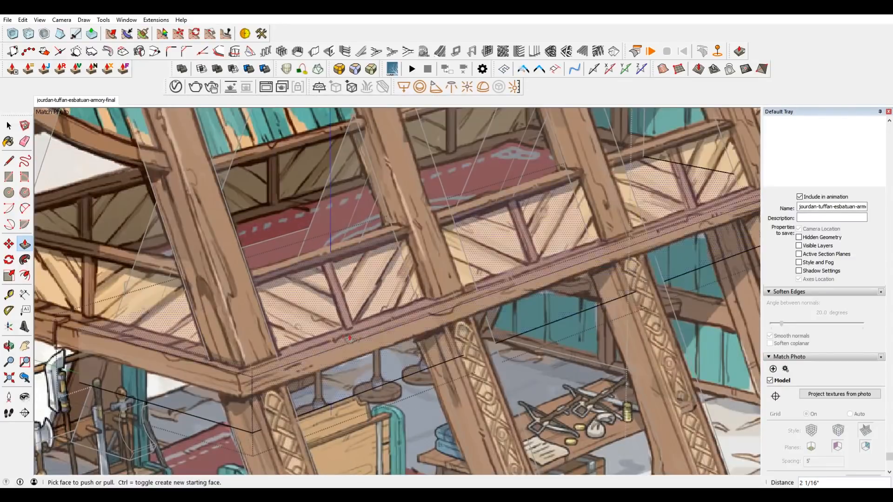
pyautogui.scroll(-1, 266, 438)
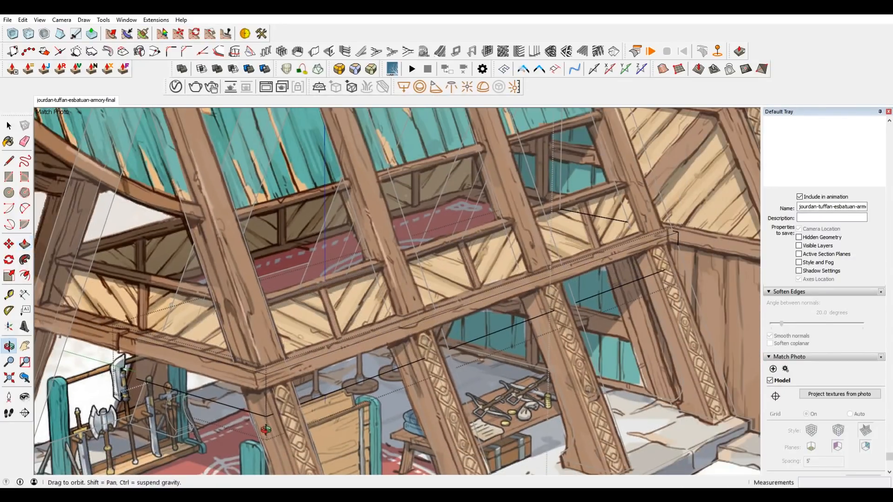
pyautogui.moveTo(267, 439); pyautogui.dragTo(282, 409, button='middle')
pyautogui.moveTo(395, 252); pyautogui.dragTo(405, 229, button='middle')
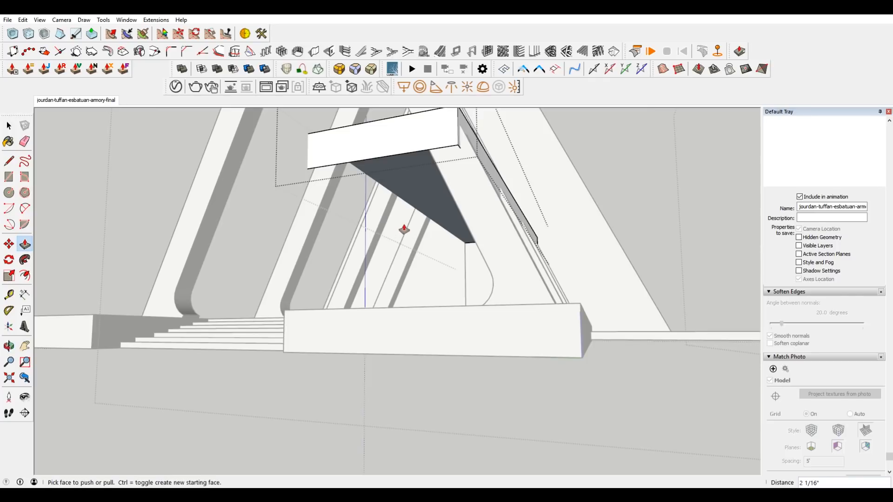
pyautogui.press('space')
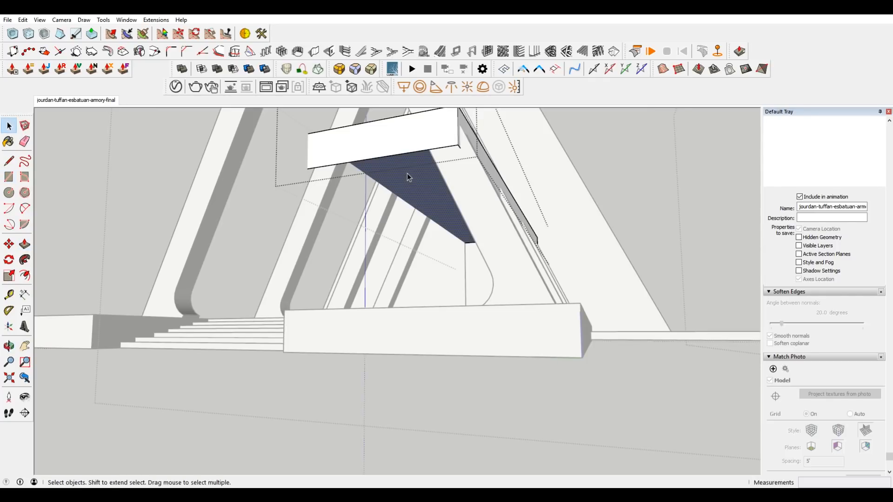
pyautogui.press('m')
pyautogui.moveTo(476, 169); pyautogui.dragTo(468, 138, button='middle')
pyautogui.click(463, 141)
pyautogui.press('ctrl')
pyautogui.click(463, 182)
pyautogui.press('space')
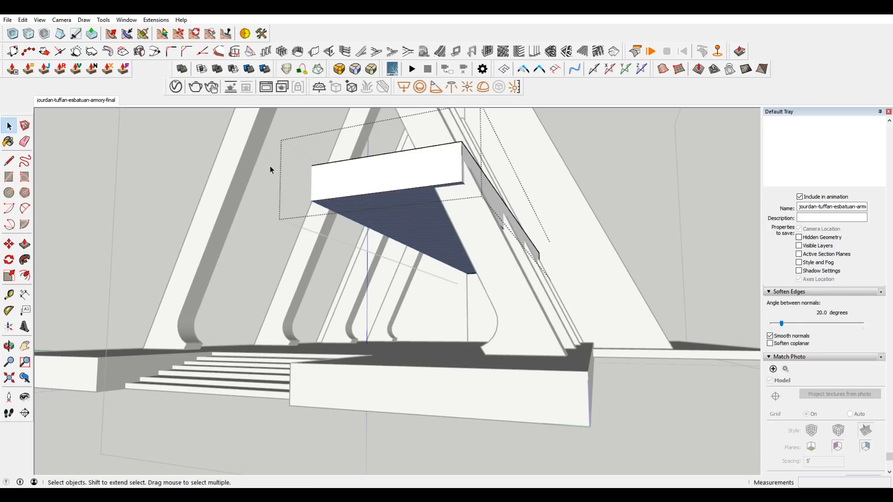
# Raise the slab's underside about 2 13/16" to line up with the drawn floor beam's lower edge.
pyautogui.click(70, 100)
pyautogui.scroll(5, 395, 390)
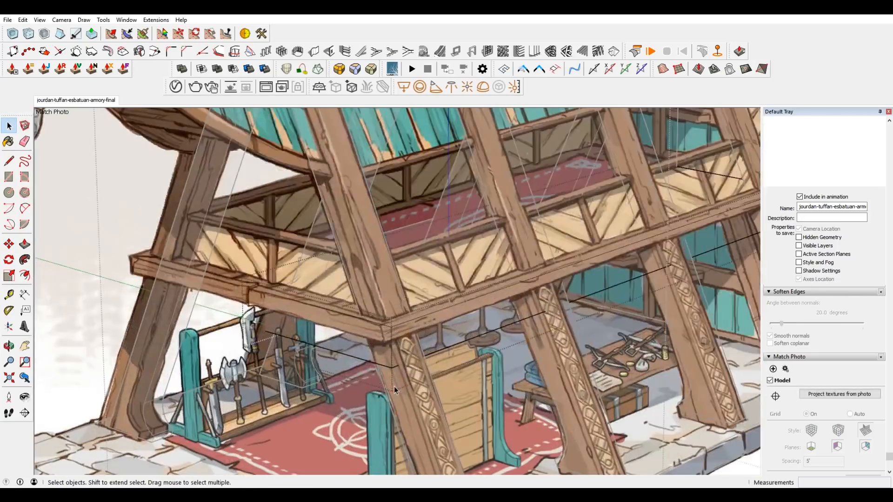
pyautogui.press('m')
pyautogui.click(382, 385)
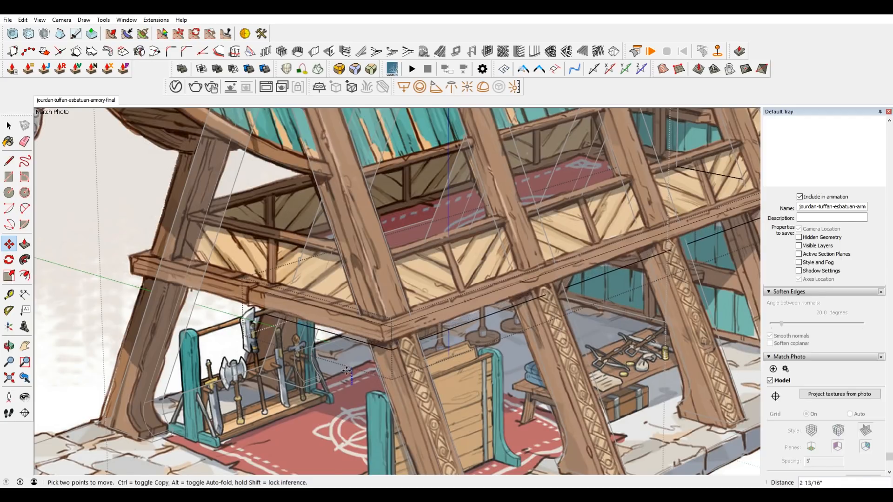
pyautogui.click(348, 364)
pyautogui.scroll(-2, 345, 346)
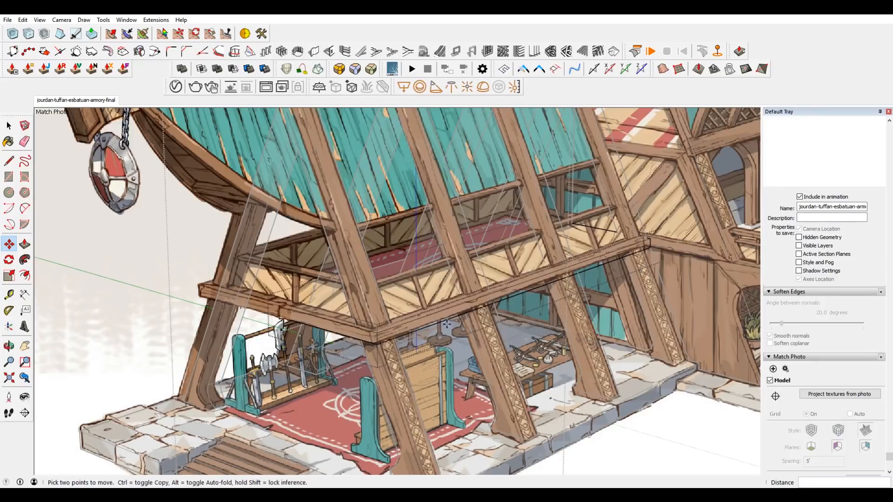
pyautogui.scroll(3, 382, 331)
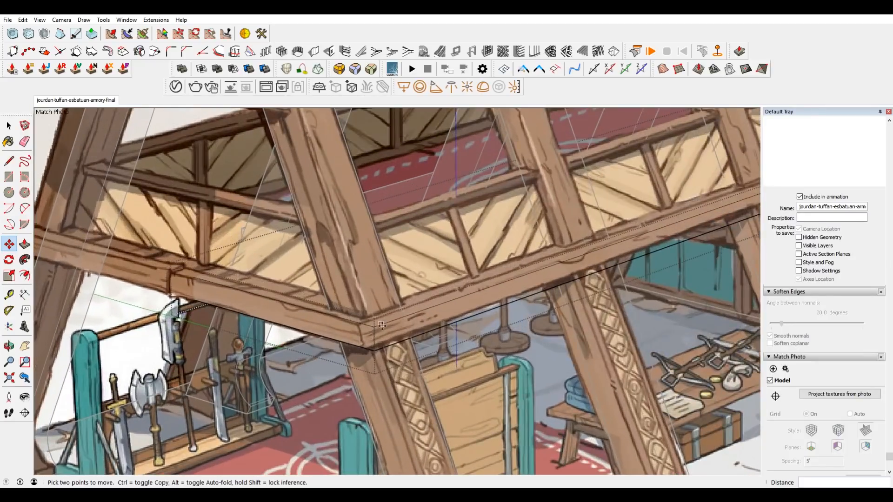
pyautogui.press('space')
pyautogui.click(388, 323)
pyautogui.scroll(2, 388, 323)
pyautogui.press('m')
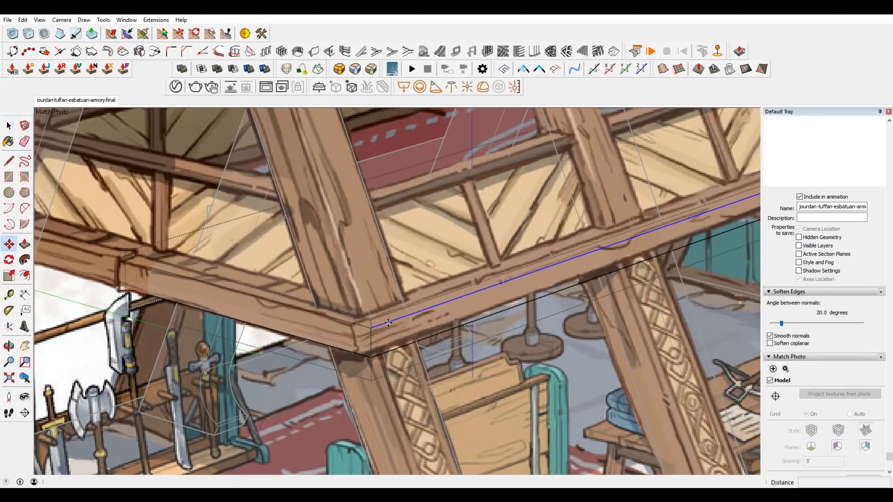
# Move the slab's upper outer edge inward about 1 1/4", and adjust the lower outer edge so the side face slopes.
pyautogui.scroll(-2, 437, 279)
pyautogui.moveTo(414, 305); pyautogui.dragTo(428, 361, button='middle')
pyautogui.scroll(3, 373, 331)
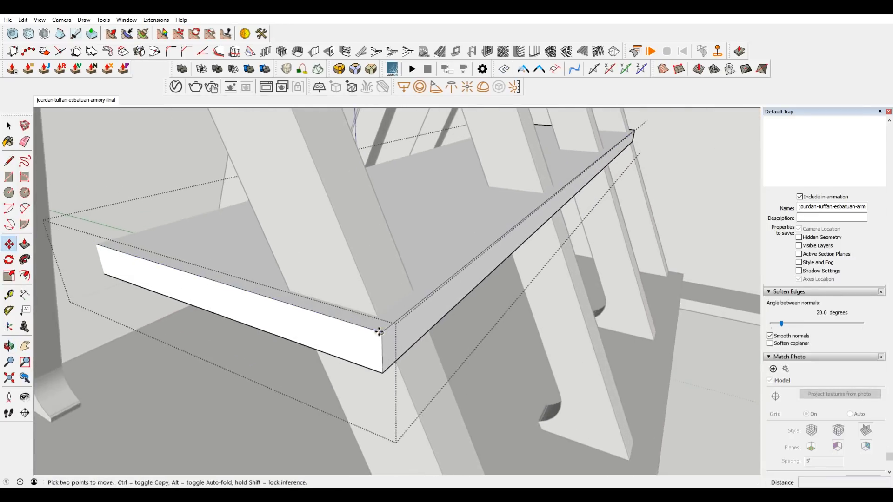
pyautogui.press('space')
pyautogui.click(401, 320)
pyautogui.scroll(-1, 403, 317)
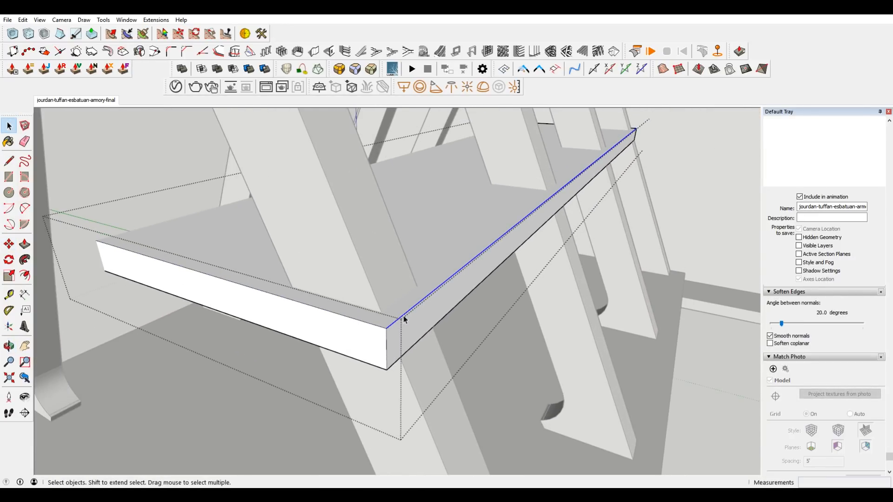
pyautogui.press('m')
pyautogui.click(403, 316)
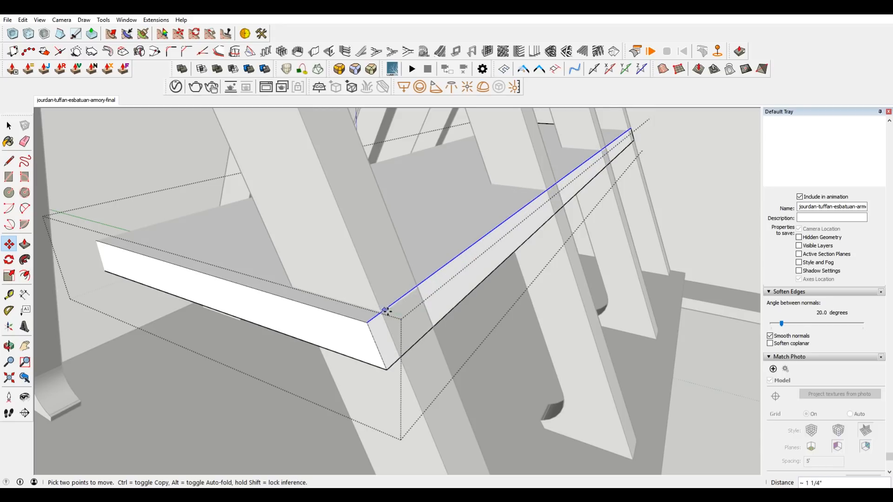
pyautogui.click(388, 347)
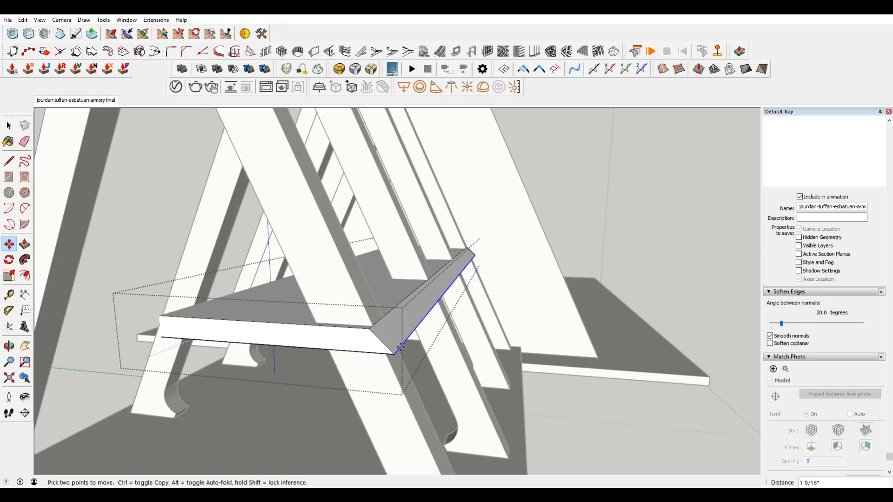
pyautogui.click(386, 349)
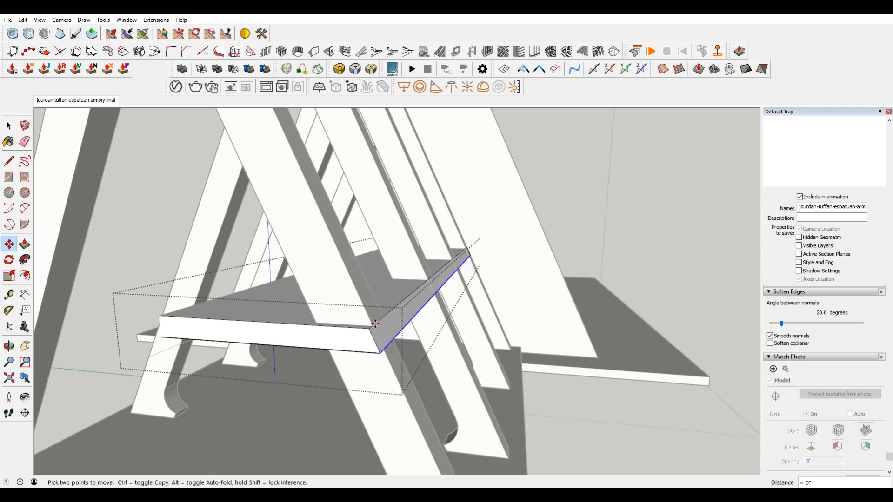
# Move the slab's sloped side face outward 1 3/8", and adjust its position by a further 3/16".
pyautogui.press('space')
pyautogui.click(400, 325)
pyautogui.scroll(1, 401, 327)
pyautogui.press('m')
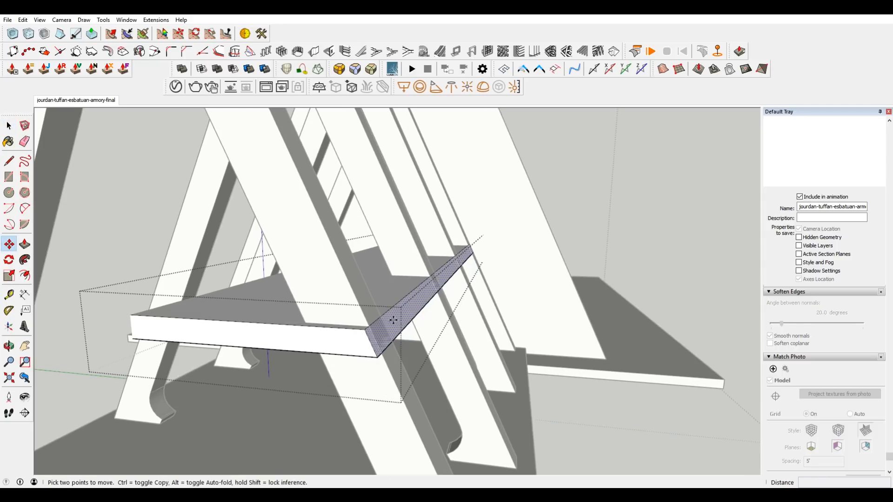
pyautogui.click(400, 326)
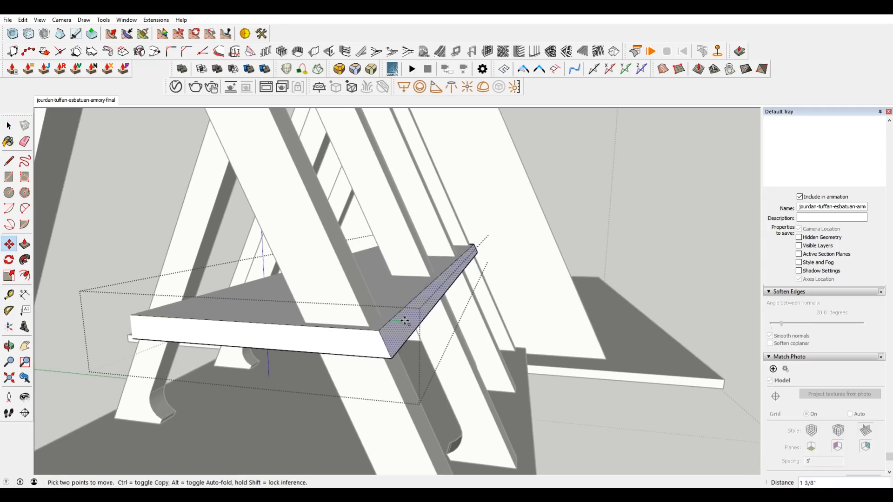
pyautogui.click(398, 320)
pyautogui.moveTo(399, 320); pyautogui.dragTo(387, 393, button='middle')
pyautogui.scroll(3, 375, 358)
pyautogui.click(405, 325)
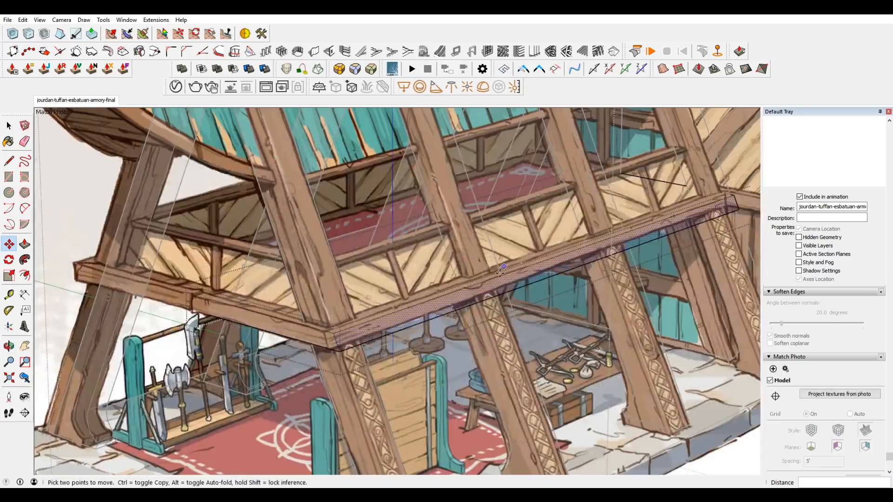
# Compare the slab's sloped side face and rear corner with the drawn floor beam and main building in the matched concept image.
pyautogui.scroll(-2, 444, 297)
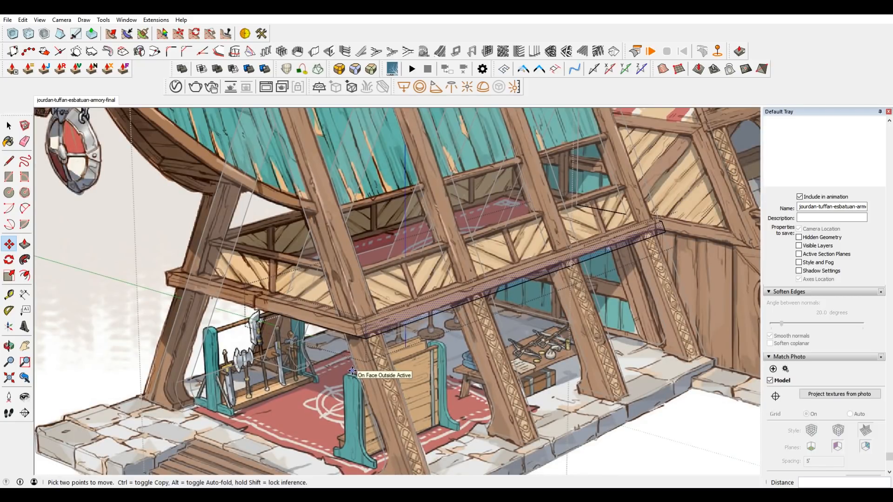
pyautogui.scroll(5, 656, 223)
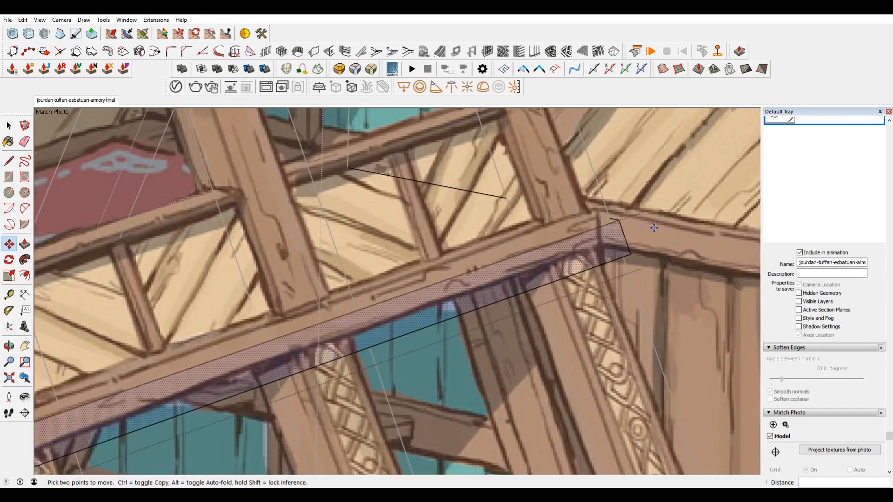
pyautogui.moveTo(654, 227); pyautogui.dragTo(753, 256, button='middle')
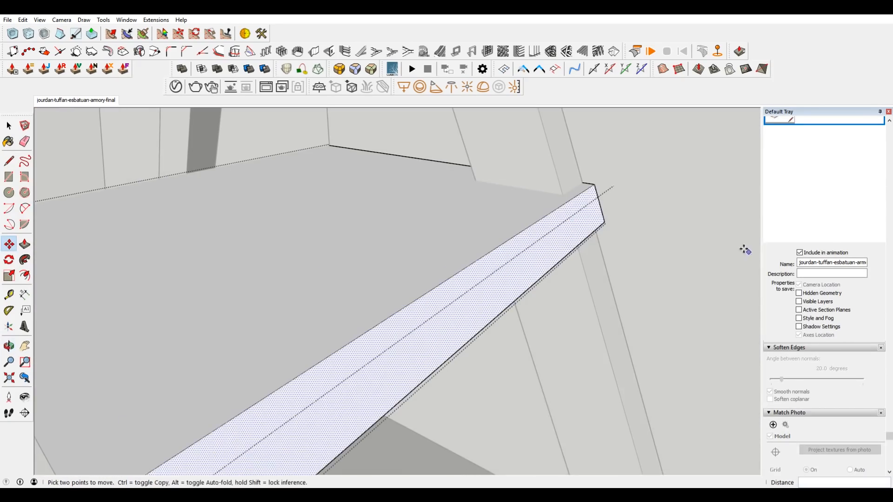
pyautogui.scroll(-5, 533, 204)
pyautogui.click(77, 100)
pyautogui.scroll(8, 444, 352)
pyautogui.scroll(2, 443, 352)
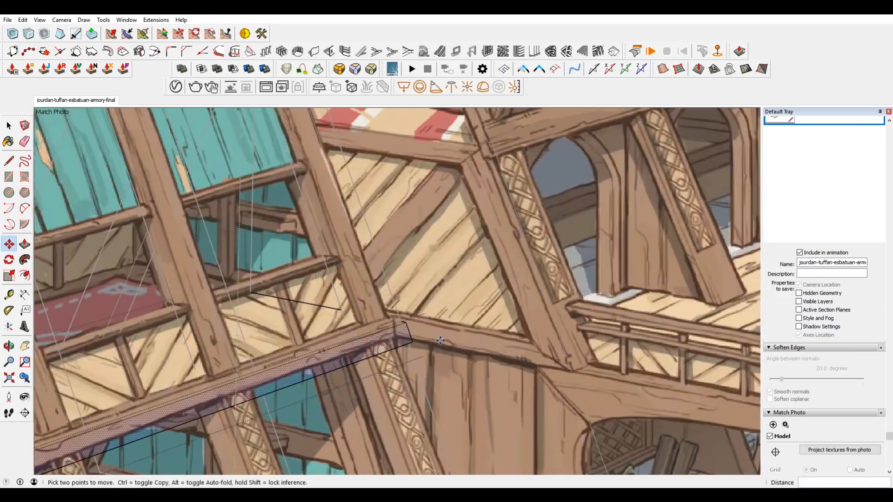
pyautogui.scroll(3, 445, 342)
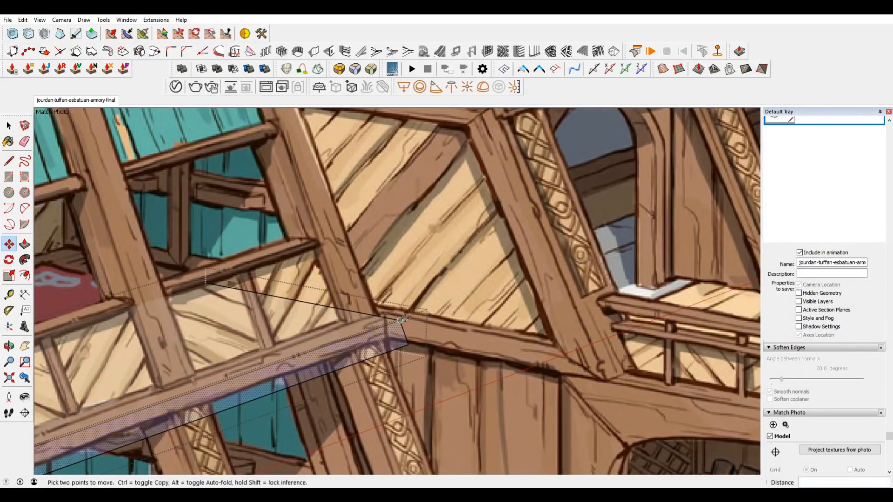
pyautogui.scroll(-2, 401, 320)
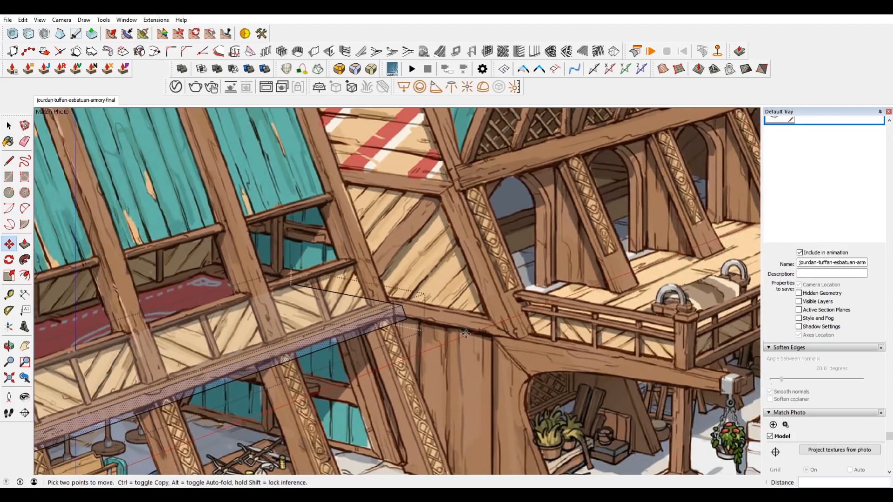
pyautogui.scroll(-3, 375, 287)
pyautogui.scroll(3, 557, 220)
pyautogui.scroll(-3, 371, 268)
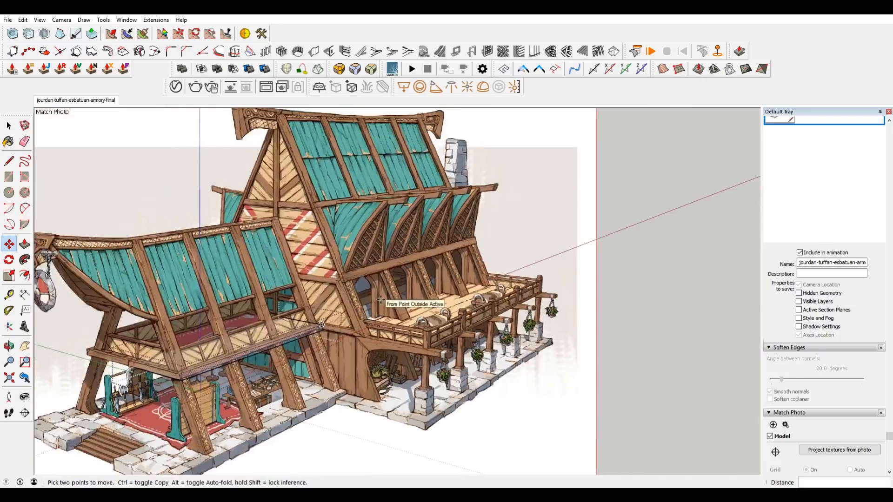
pyautogui.scroll(3, 315, 340)
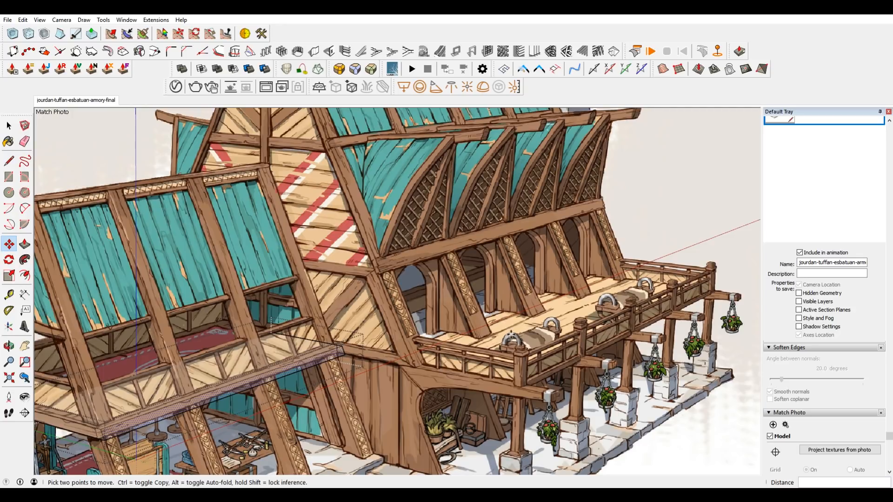
pyautogui.scroll(5, 400, 355)
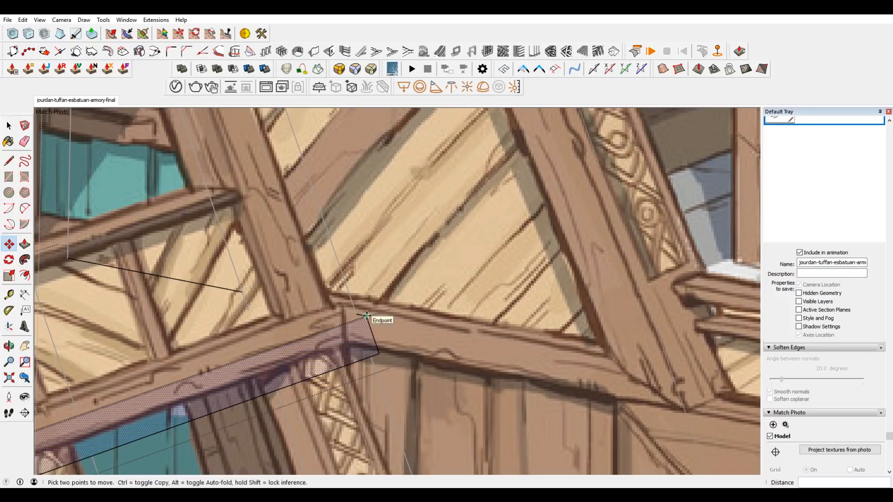
# Draw the side beam's four-sided outline from the slab's rear corner along the main building wall, following the beam in the concept image.
pyautogui.press('l')
pyautogui.click(366, 317)
pyautogui.scroll(-2, 367, 316)
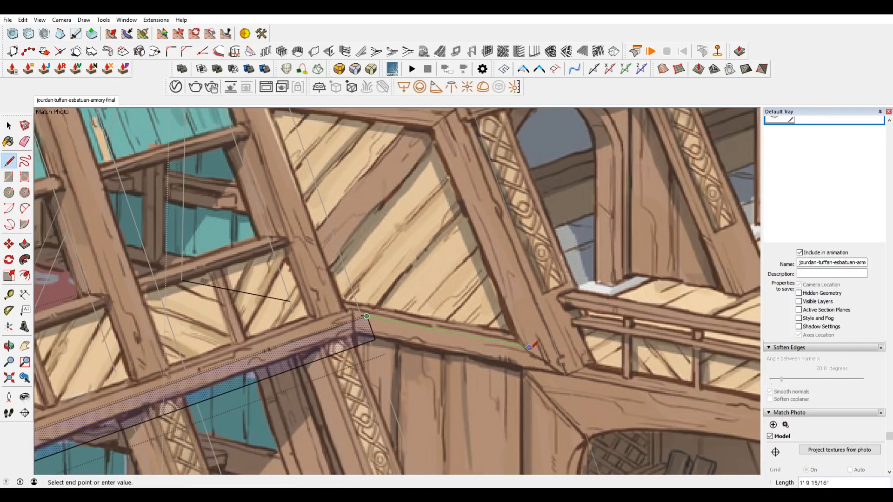
pyautogui.click(558, 353)
pyautogui.press('Escape')
pyautogui.click(375, 340)
pyautogui.click(565, 376)
pyautogui.press('space')
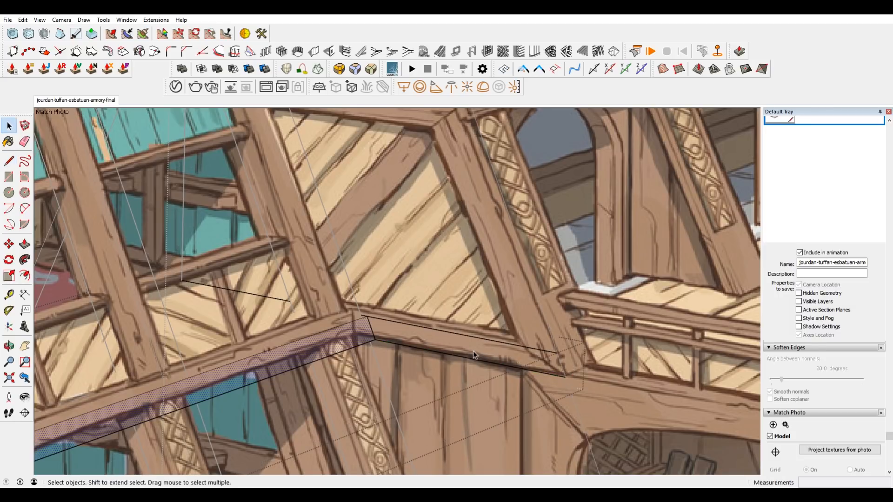
pyautogui.press('l')
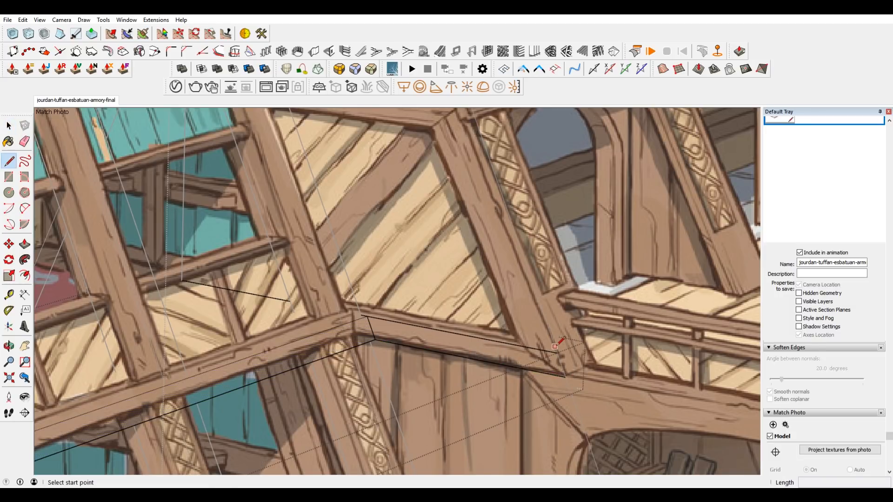
pyautogui.click(557, 353)
pyautogui.click(564, 376)
pyautogui.press('space')
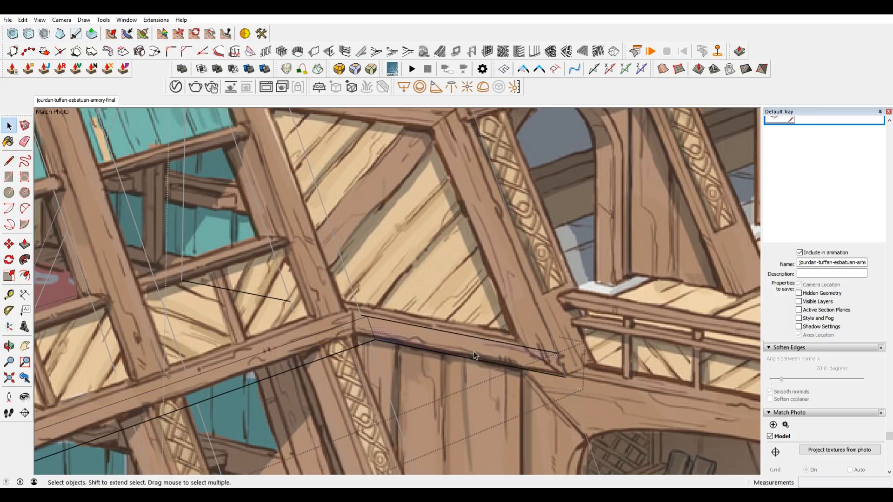
# Extrude the side beam outline about 1" outward and erase the leftover edge where it meets the slab corner.
pyautogui.press('p')
pyautogui.click(470, 354)
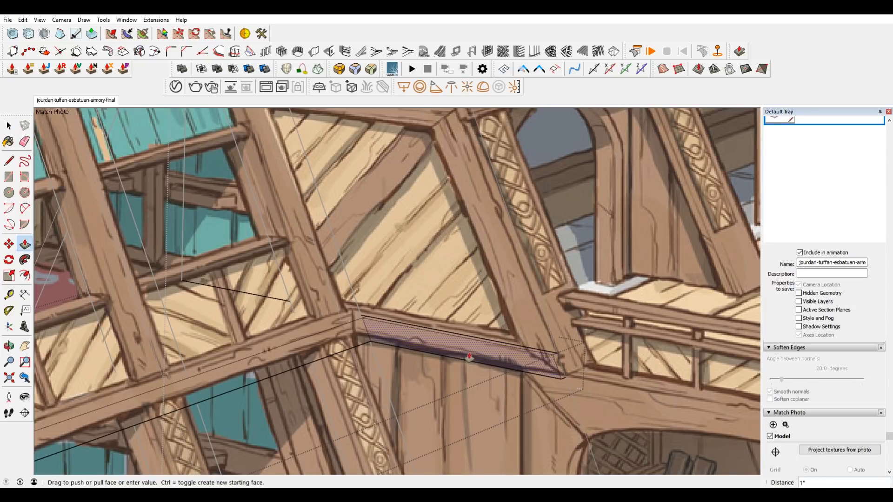
pyautogui.click(468, 358)
pyautogui.scroll(4, 375, 308)
pyautogui.press('e')
pyautogui.click(354, 335)
pyautogui.scroll(-4, 363, 321)
pyautogui.scroll(-3, 570, 367)
pyautogui.scroll(-3, 598, 278)
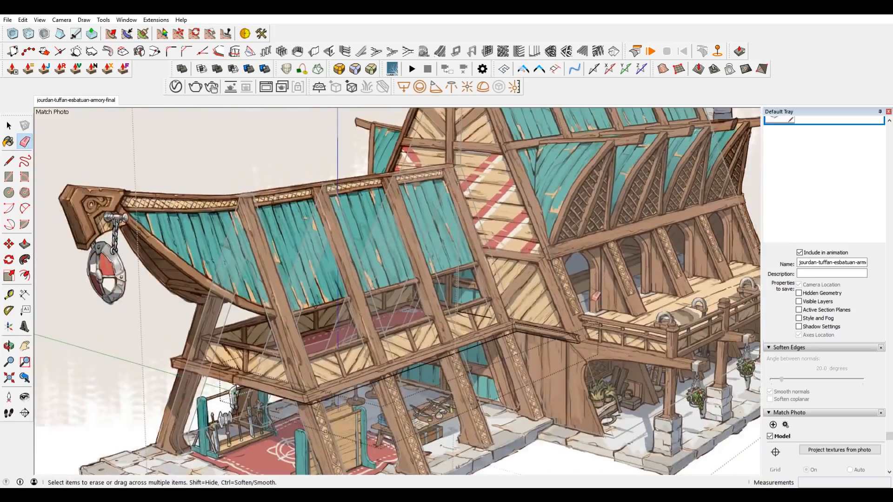
pyautogui.press('space')
# Select the side beam's geometry and move it about 1 1/4" from its near upper corner to align with the drawn beam.
pyautogui.scroll(2, 669, 313)
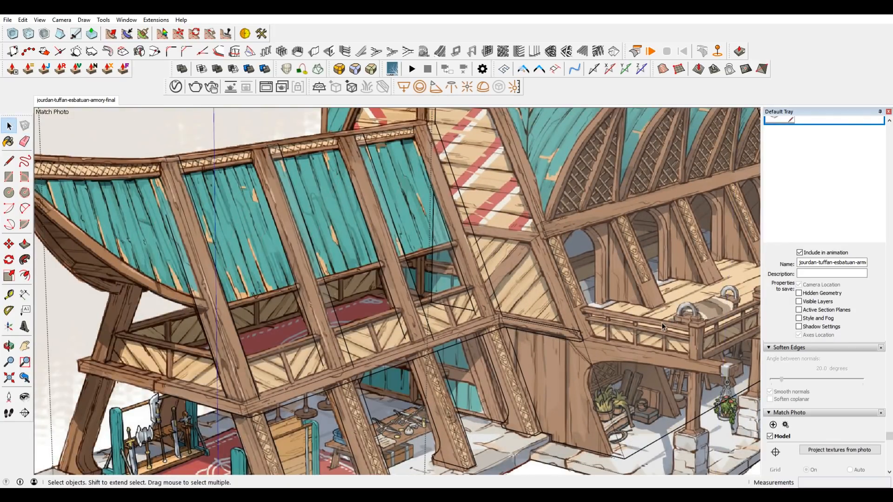
pyautogui.scroll(5, 595, 338)
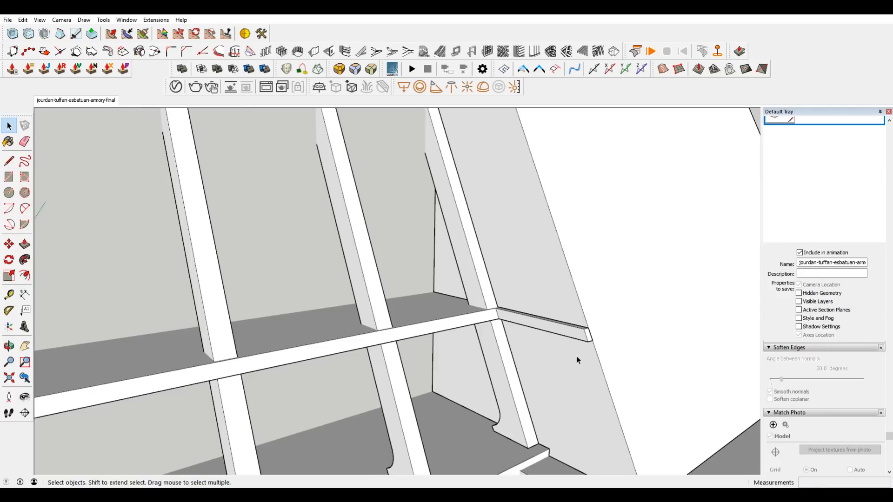
pyautogui.click(81, 101)
pyautogui.scroll(5, 410, 275)
pyautogui.scroll(3, 486, 341)
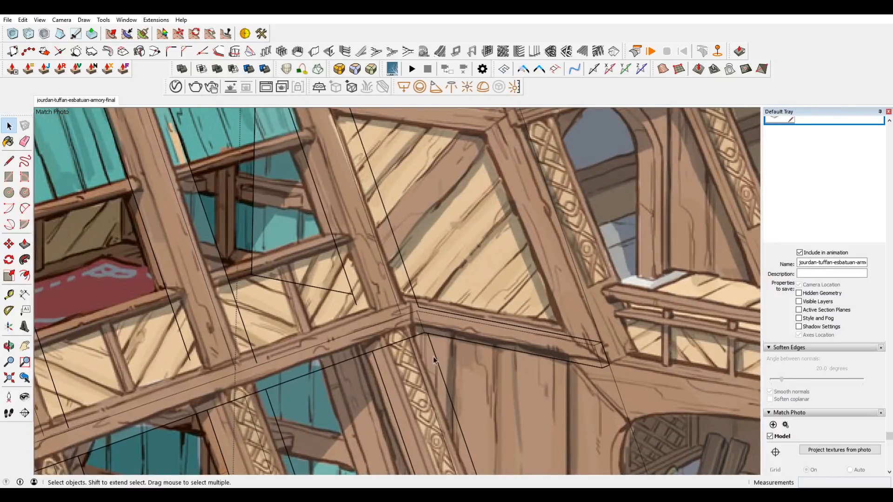
pyautogui.scroll(2, 492, 336)
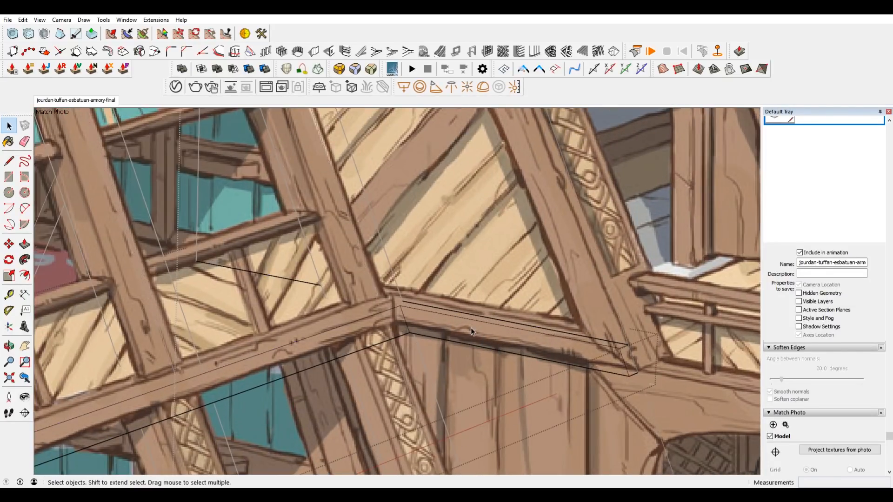
pyautogui.doubleClick(582, 352)
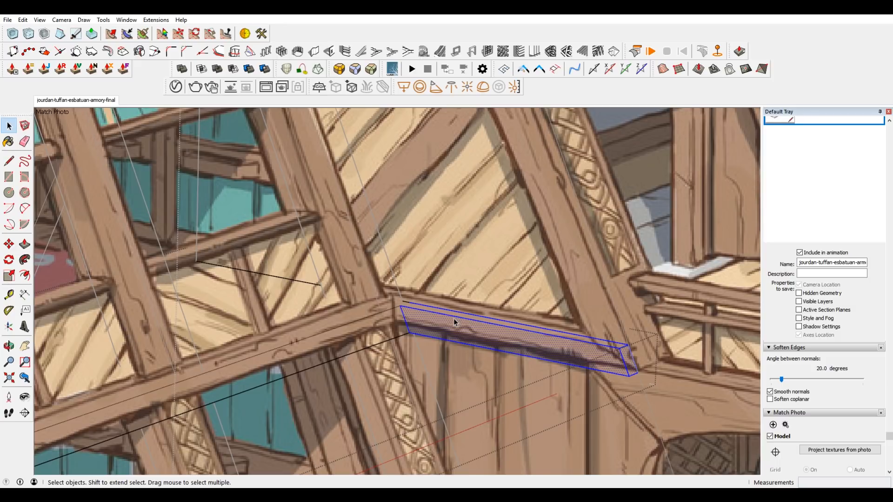
pyautogui.scroll(1, 455, 321)
pyautogui.press('m')
pyautogui.click(394, 304)
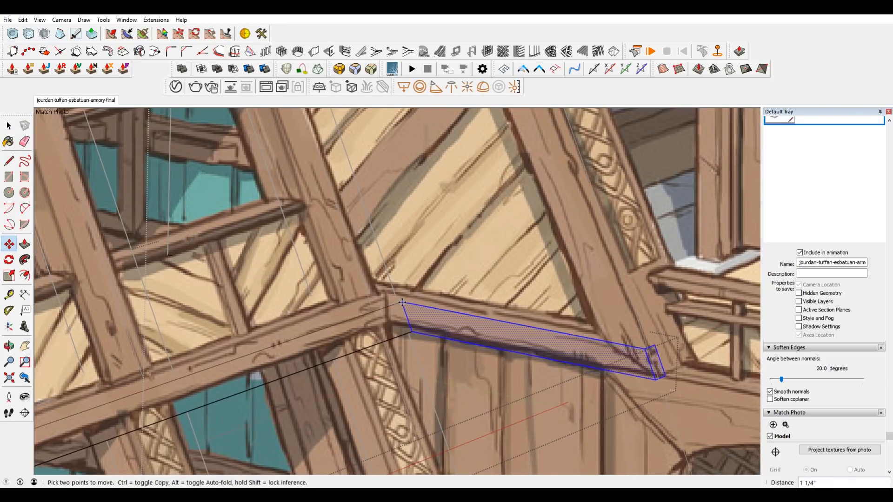
pyautogui.scroll(-2, 437, 250)
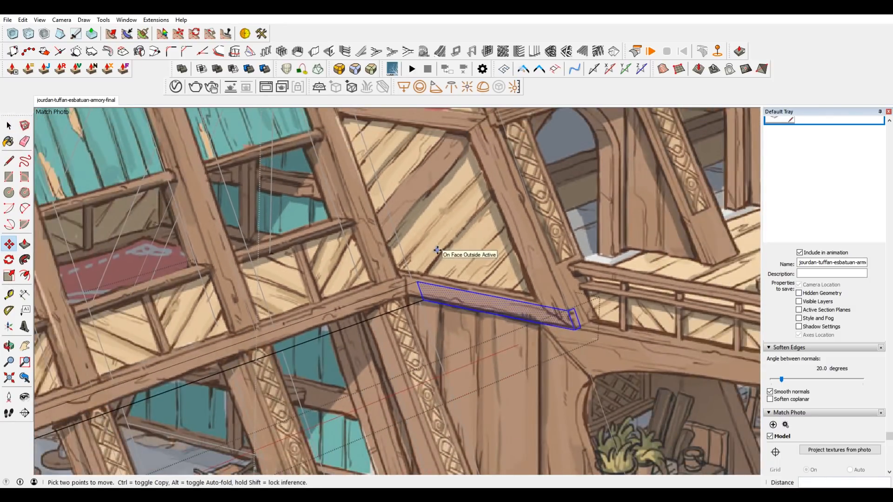
pyautogui.scroll(-3, 437, 250)
pyautogui.press('space')
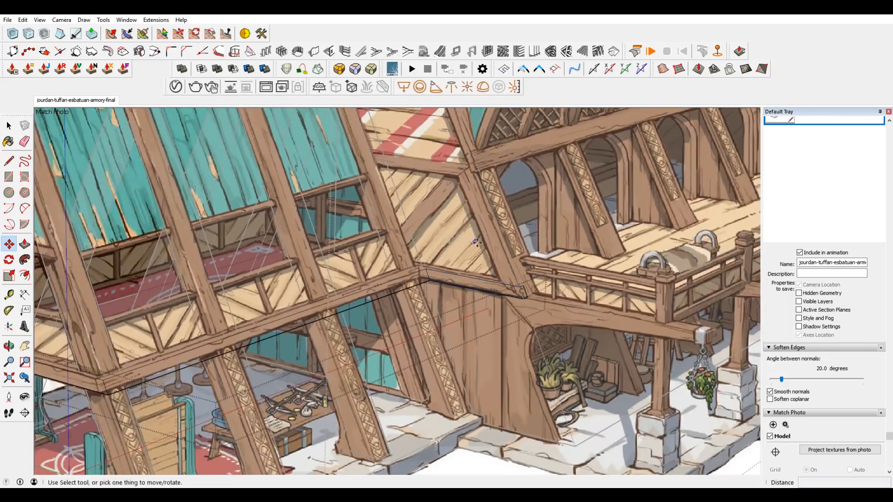
# Try to remove the side beam's geometry from the floor slab, and undo the deletion.
pyautogui.click(604, 386)
pyautogui.scroll(-2, 488, 365)
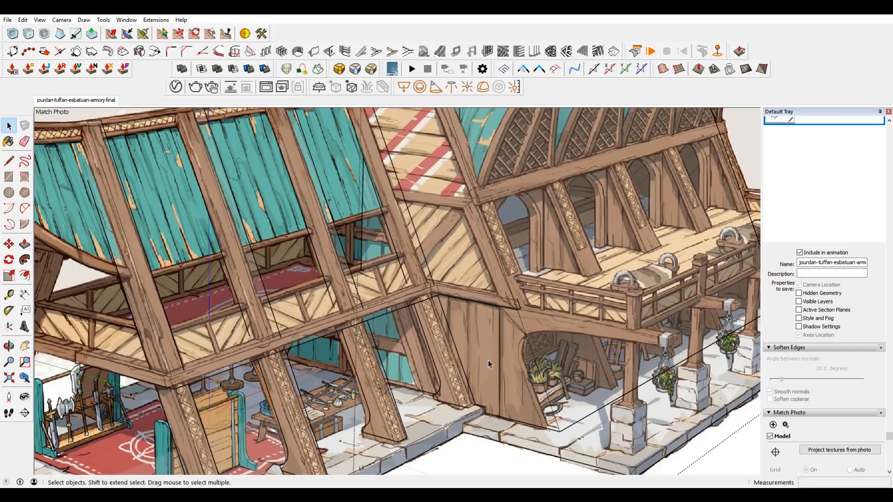
pyautogui.scroll(-2, 430, 232)
pyautogui.scroll(2, 445, 217)
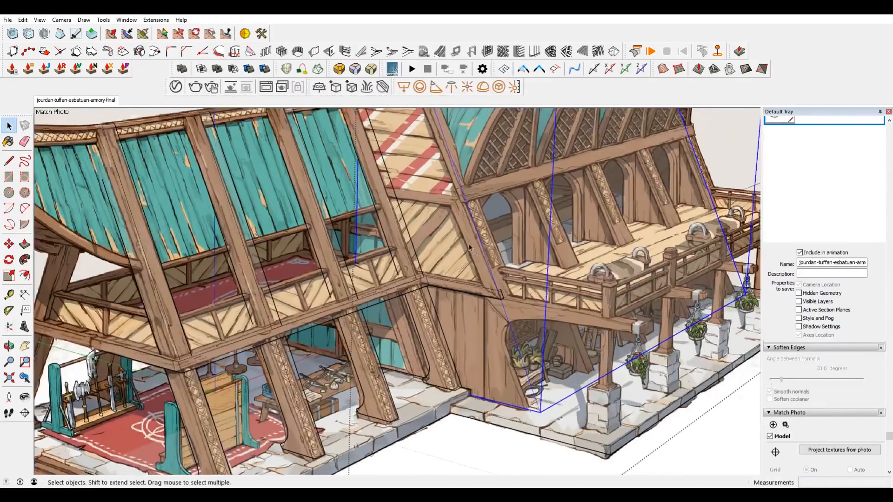
pyautogui.moveTo(563, 310)
pyautogui.mouseDown(button='middle')
pyautogui.moveTo(500, 359)
pyautogui.moveTo(523, 354)
pyautogui.moveTo(469, 257)
pyautogui.moveTo(493, 350)
pyautogui.mouseUp(button='middle')
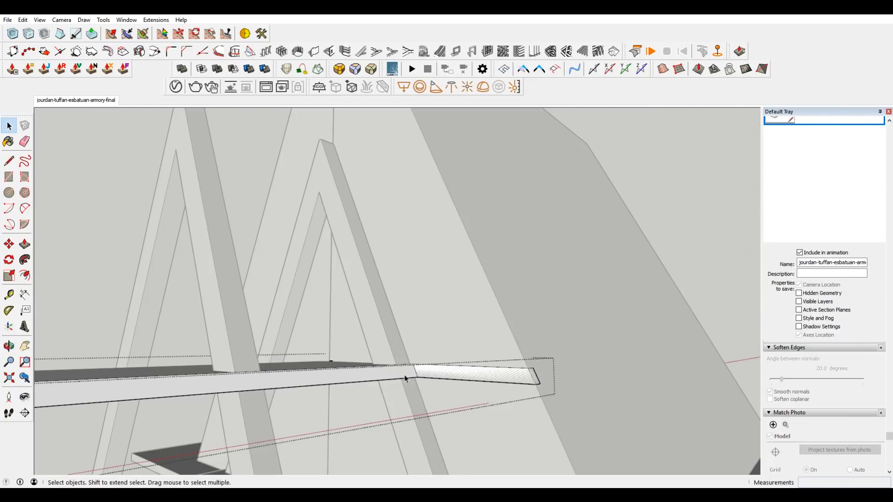
pyautogui.moveTo(410, 325); pyautogui.dragTo(585, 421)
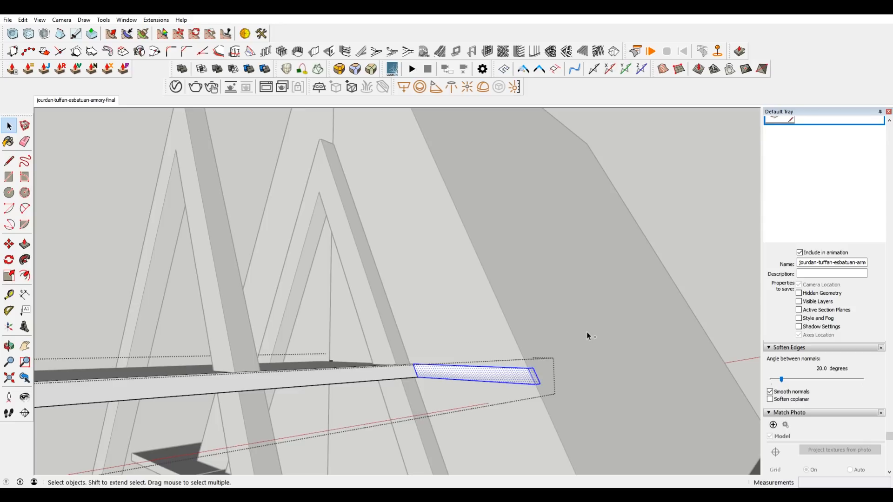
pyautogui.press('Delete')
pyautogui.hotkey('ctrl', 'z')
# Draw a 1 3/4" dividing line across the top face, from the slab's inner corner to the beam's back edge.
pyautogui.moveTo(528, 316); pyautogui.dragTo(396, 336, button='middle')
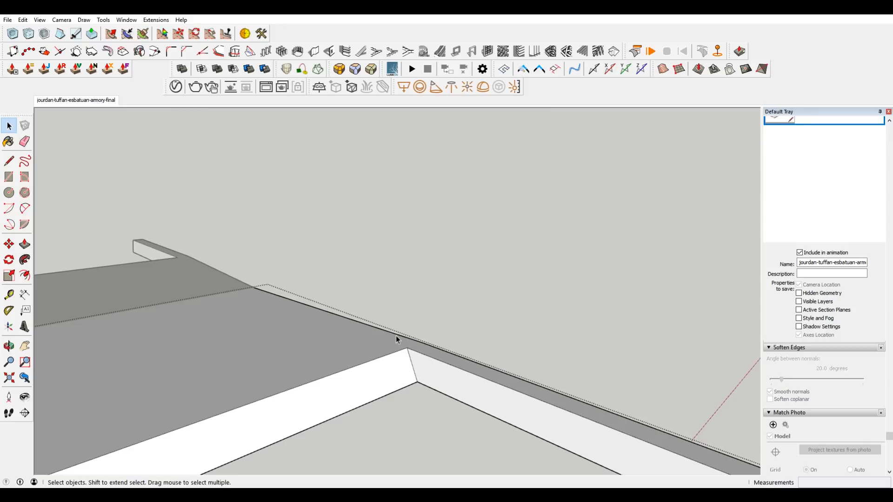
pyautogui.press('h')
pyautogui.press('l')
pyautogui.click(407, 347)
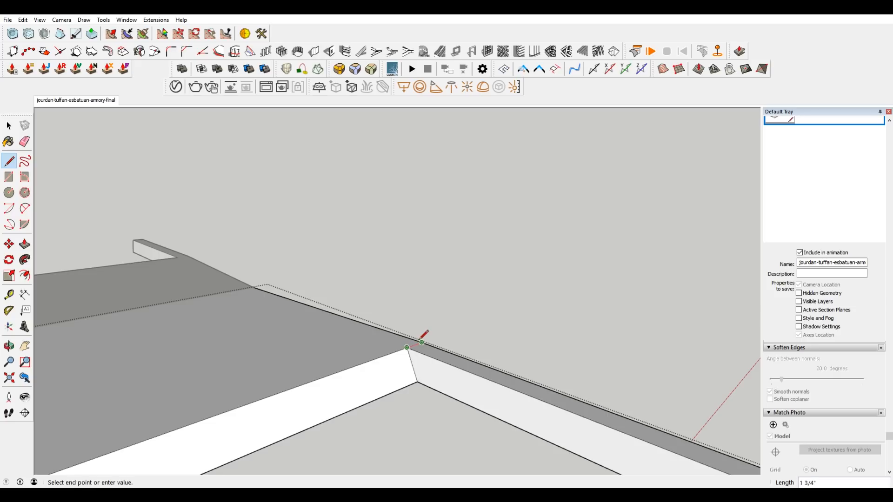
pyautogui.click(420, 340)
# Cut the side beam geometry out of the slab, erase the leftover edge at the corner, and close the slab group.
pyautogui.scroll(-4, 420, 309)
pyautogui.press('space')
pyautogui.moveTo(623, 431); pyautogui.dragTo(508, 322)
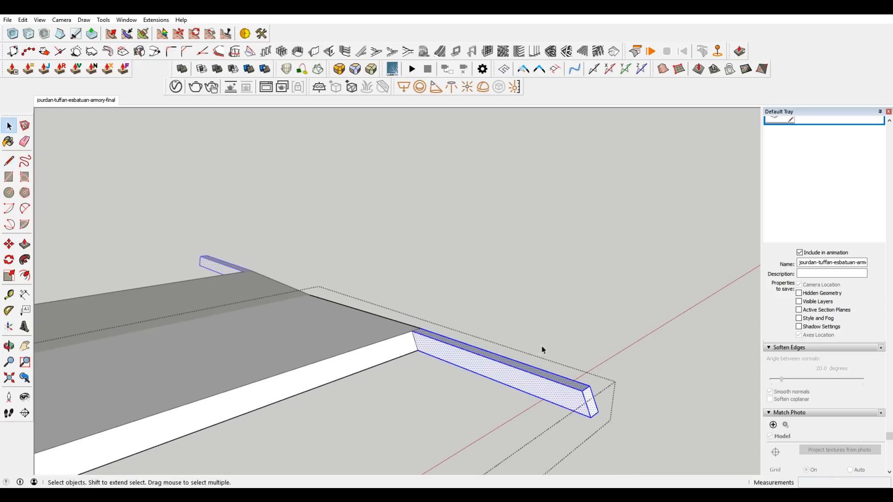
pyautogui.press('Delete')
pyautogui.scroll(3, 414, 345)
pyautogui.press('e')
pyautogui.click(418, 338)
pyautogui.scroll(-3, 438, 309)
pyautogui.press('space')
pyautogui.click(523, 238)
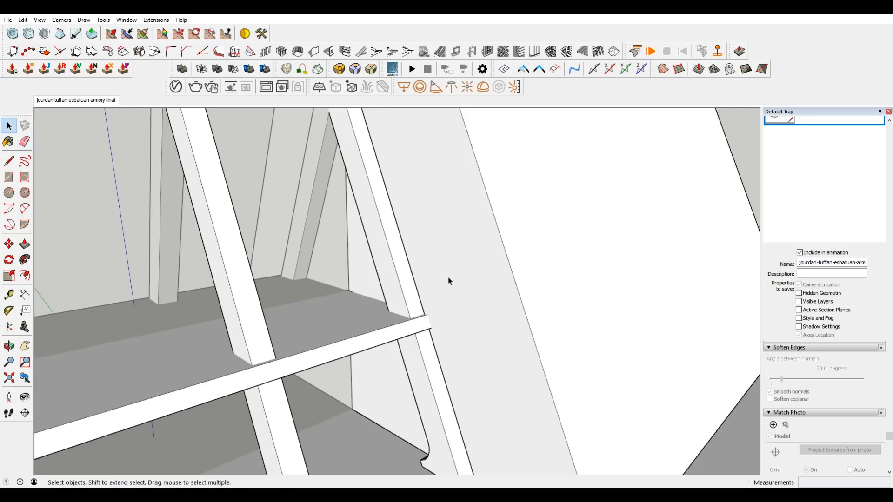
# Open the main building group, paste the cut beam in place inside it, and make the beam its own group.
pyautogui.doubleClick(449, 281)
pyautogui.click(22, 20)
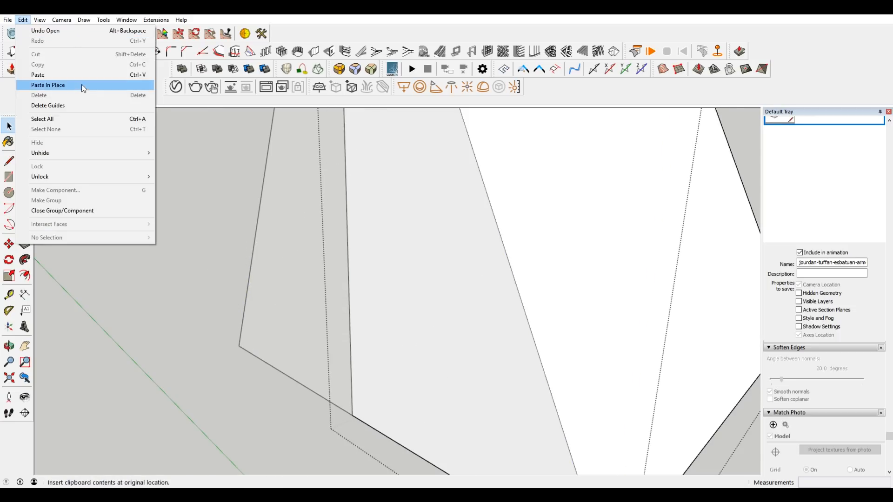
pyautogui.click(82, 85)
pyautogui.rightClick(473, 340)
pyautogui.click(533, 239)
# Move the slanted corner of the side beam's inner end along its length to square off the end, and show the surrounding model.
pyautogui.moveTo(585, 371); pyautogui.dragTo(642, 323, button='middle')
pyautogui.scroll(3, 620, 319)
pyautogui.press('m')
pyautogui.click(542, 325)
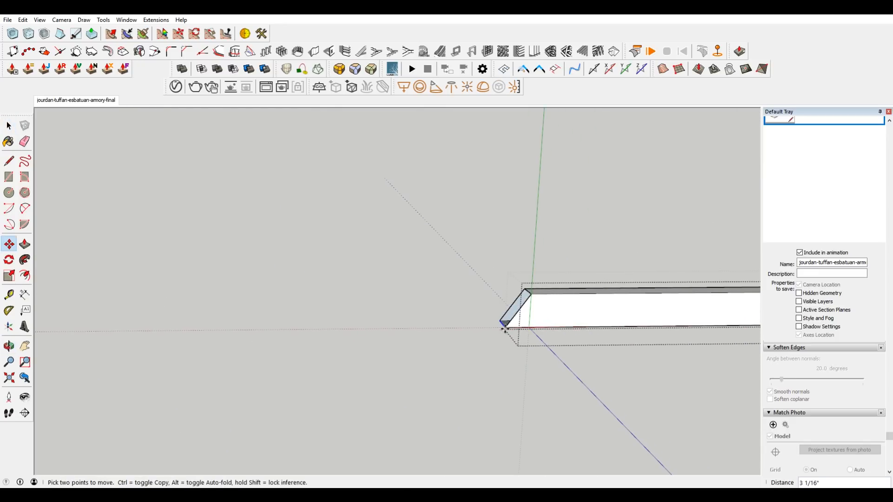
pyautogui.press('space')
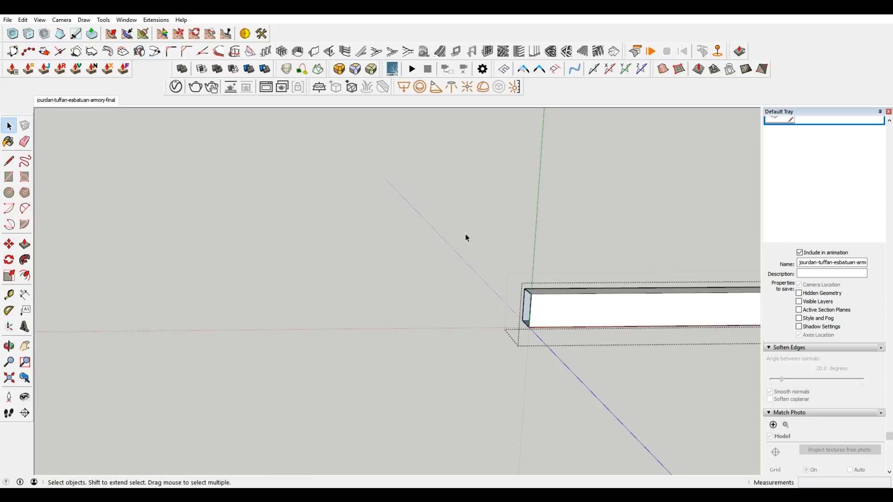
pyautogui.moveTo(583, 330); pyautogui.dragTo(388, 298, button='middle')
pyautogui.press('i')
pyautogui.moveTo(531, 279); pyautogui.dragTo(572, 349, button='middle')
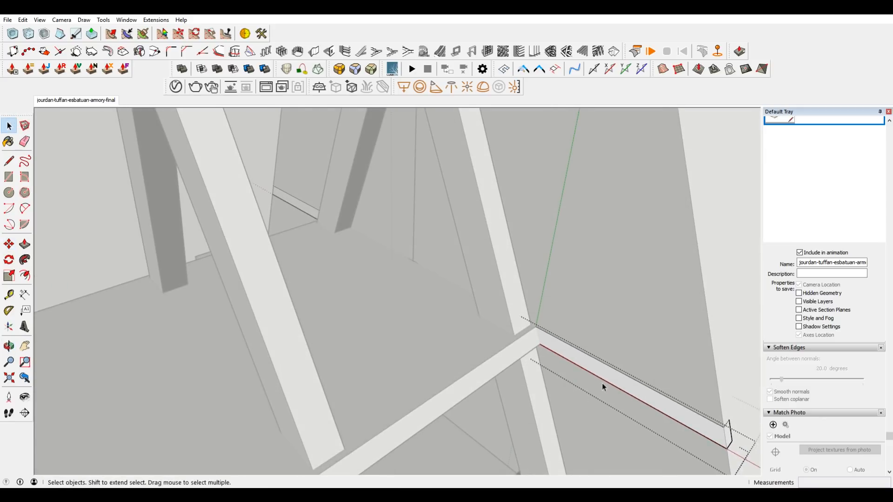
# Extend the side beam's inner end along its length and line it up with the main building's roof apex.
pyautogui.press('m')
pyautogui.click(550, 335)
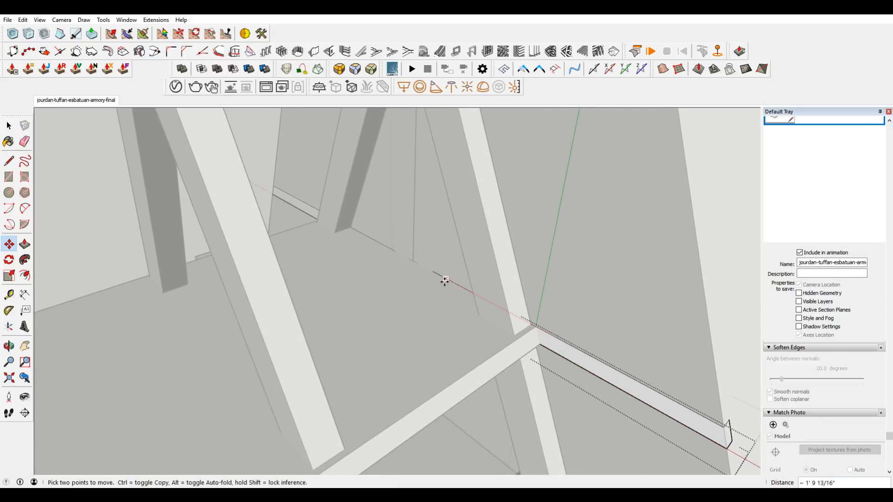
pyautogui.press('i')
pyautogui.click(421, 264)
pyautogui.press('space')
pyautogui.moveTo(421, 265); pyautogui.dragTo(611, 302, button='middle')
pyautogui.press('i')
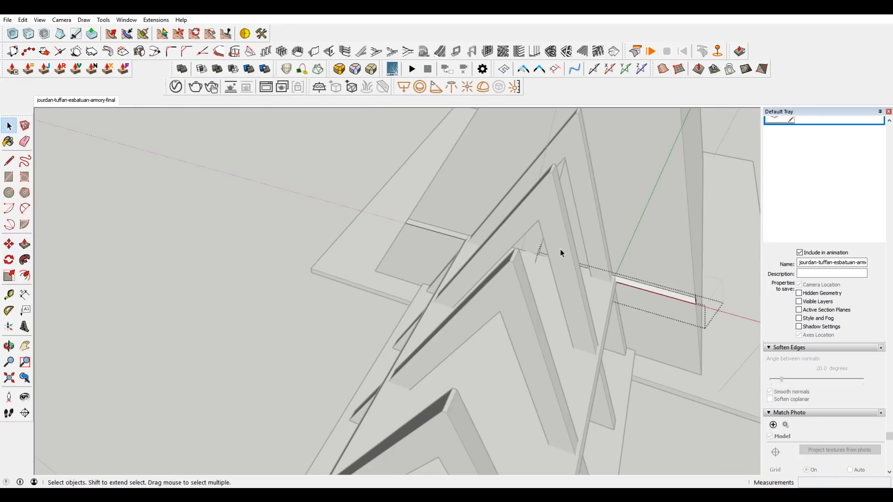
pyautogui.scroll(-2, 553, 273)
pyautogui.press('m')
pyautogui.scroll(4, 639, 255)
pyautogui.keyDown('shift'); pyautogui.moveTo(648, 259); pyautogui.dragTo(569, 353, button='middle'); pyautogui.keyUp('shift')
pyautogui.scroll(3, 439, 349)
pyautogui.click(430, 337)
pyautogui.scroll(-5, 429, 336)
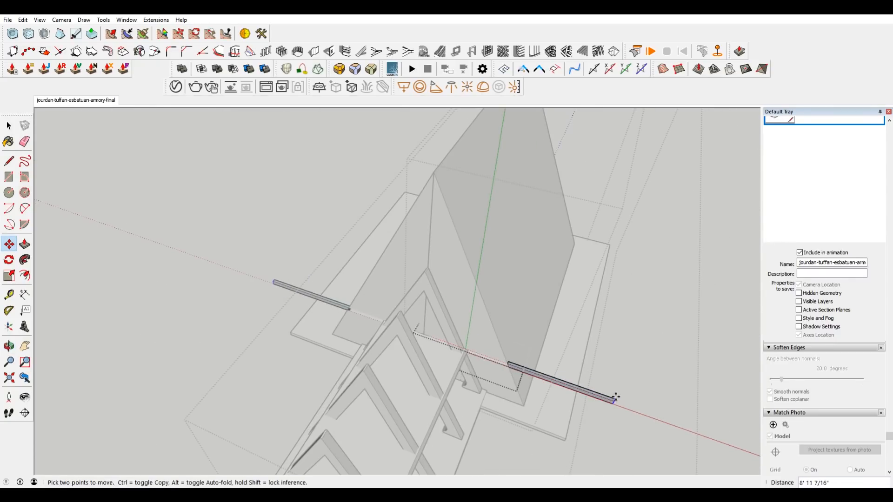
pyautogui.click(434, 172)
pyautogui.press('space')
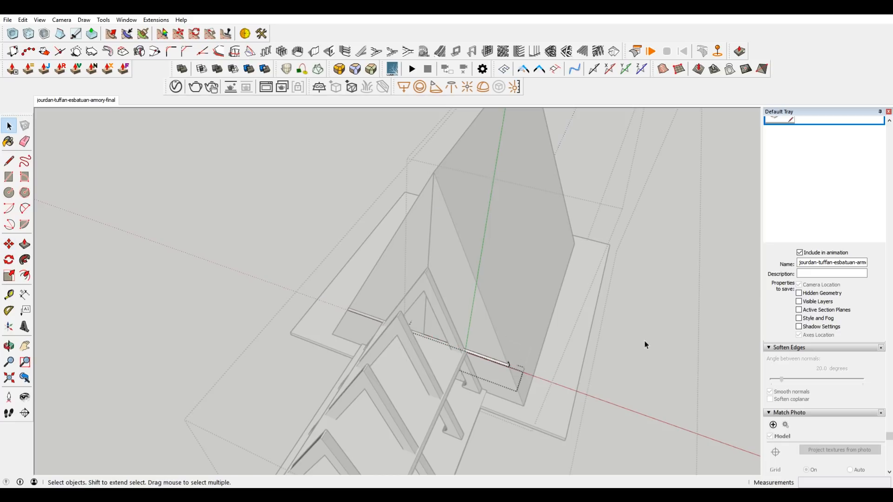
# Isolate the side beam and hide the seam edges where its two mirrored halves meet.
pyautogui.press('i')
pyautogui.scroll(6, 428, 348)
pyautogui.scroll(-4, 420, 315)
pyautogui.scroll(3, 424, 298)
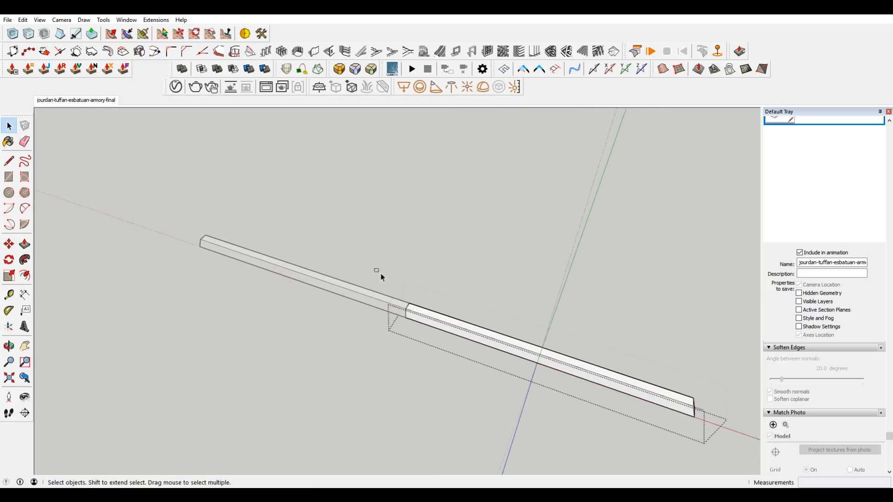
pyautogui.moveTo(365, 262); pyautogui.dragTo(485, 370)
pyautogui.scroll(2, 413, 310)
pyautogui.scroll(2, 413, 310)
pyautogui.rightClick(401, 304)
pyautogui.click(384, 294)
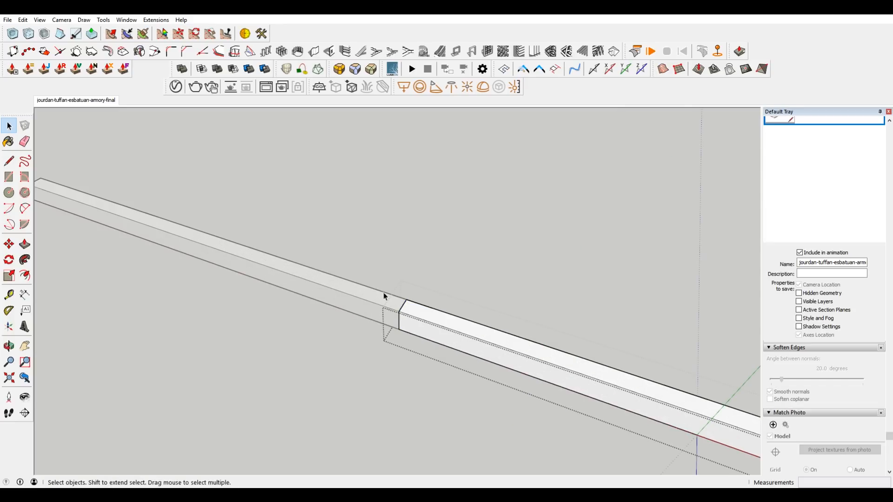
pyautogui.scroll(1, 420, 338)
pyautogui.rightClick(408, 306)
pyautogui.click(443, 339)
pyautogui.scroll(-10, 443, 265)
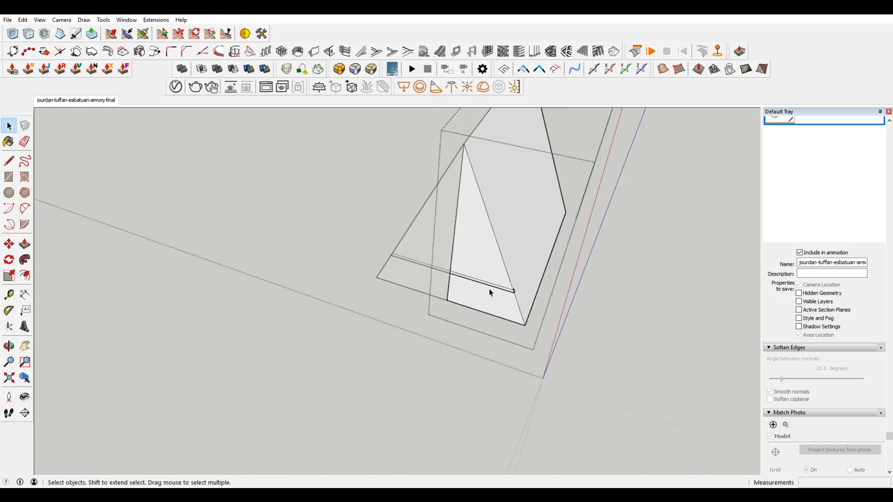
pyautogui.scroll(-6, 417, 279)
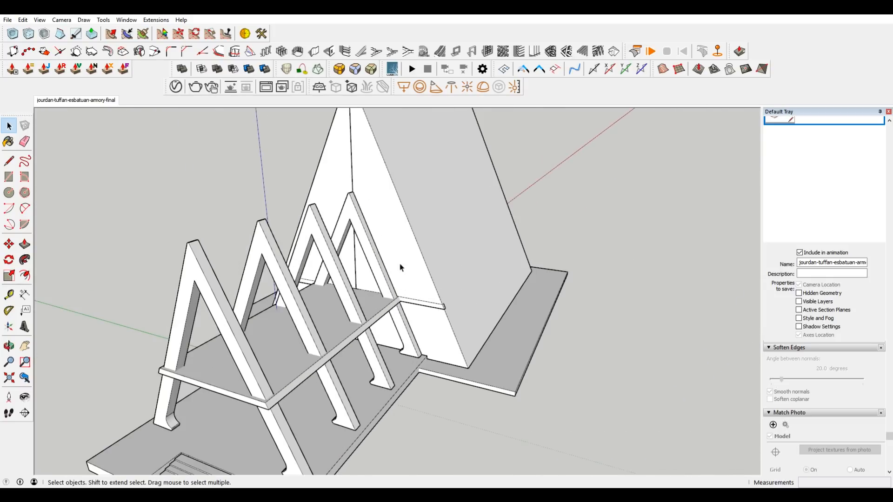
# Hide the vertical centre edge on the main building's triangular front face.
pyautogui.moveTo(403, 271); pyautogui.dragTo(409, 225, button='middle')
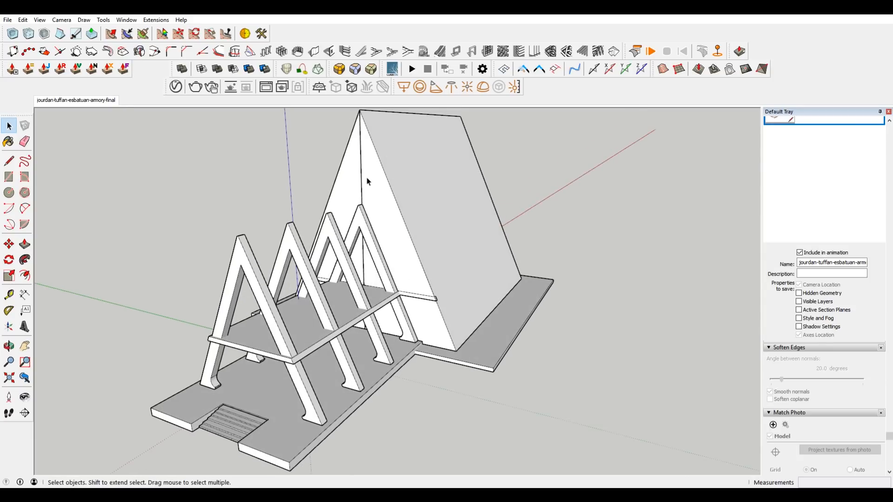
pyautogui.moveTo(371, 171); pyautogui.dragTo(390, 184, button='middle')
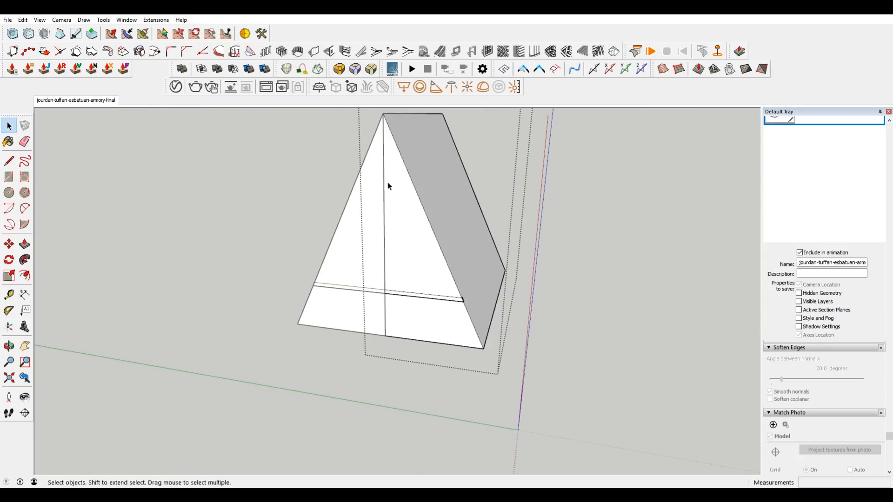
pyautogui.rightClick(385, 194)
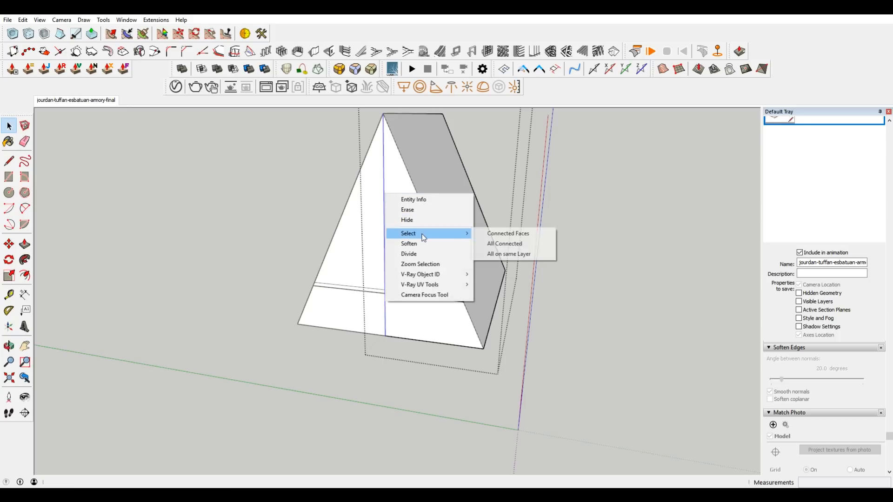
pyautogui.click(425, 219)
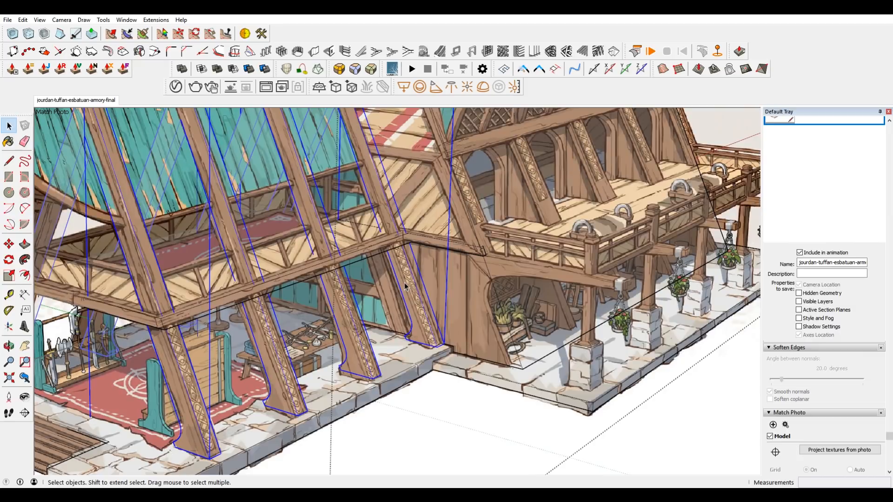
# Copy the front wing's rearmost A-frame leg and place the copy beside the side beam's outer end on the main building.
pyautogui.doubleClick(404, 285)
pyautogui.click(411, 290)
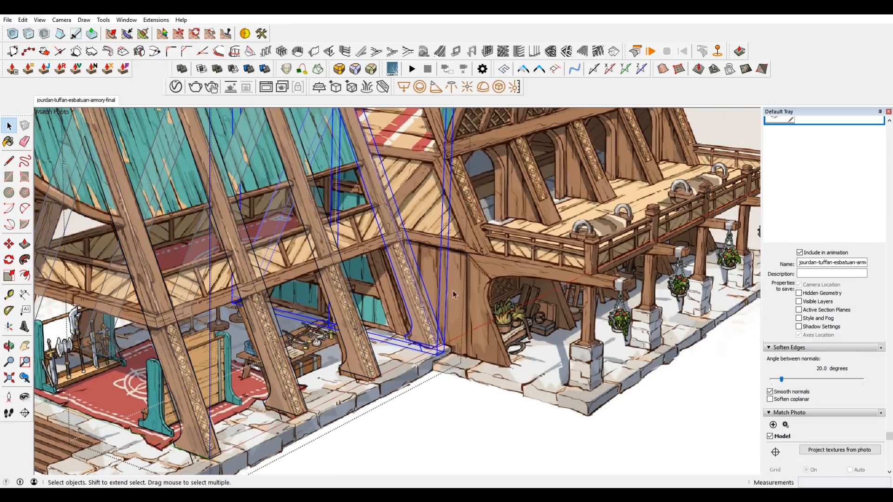
pyautogui.click(534, 188)
pyautogui.click(461, 224)
pyautogui.scroll(3, 461, 224)
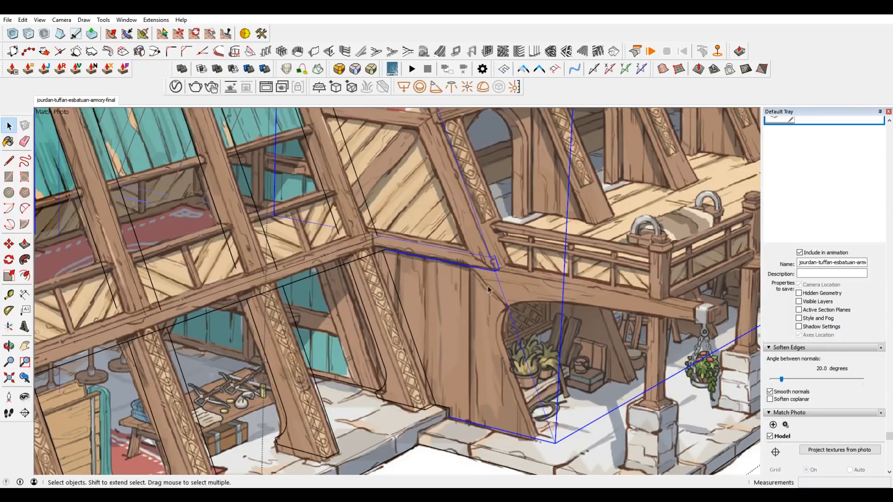
pyautogui.click(389, 325)
pyautogui.click(444, 299)
pyautogui.press('m')
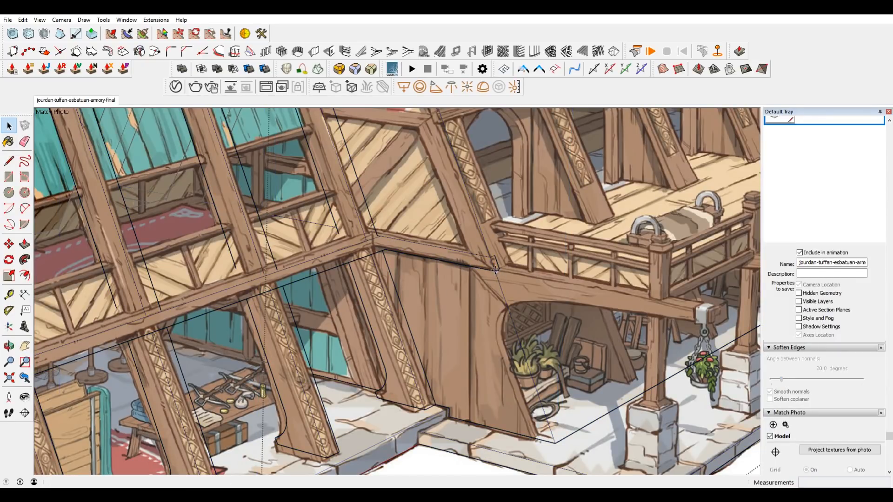
pyautogui.click(495, 269)
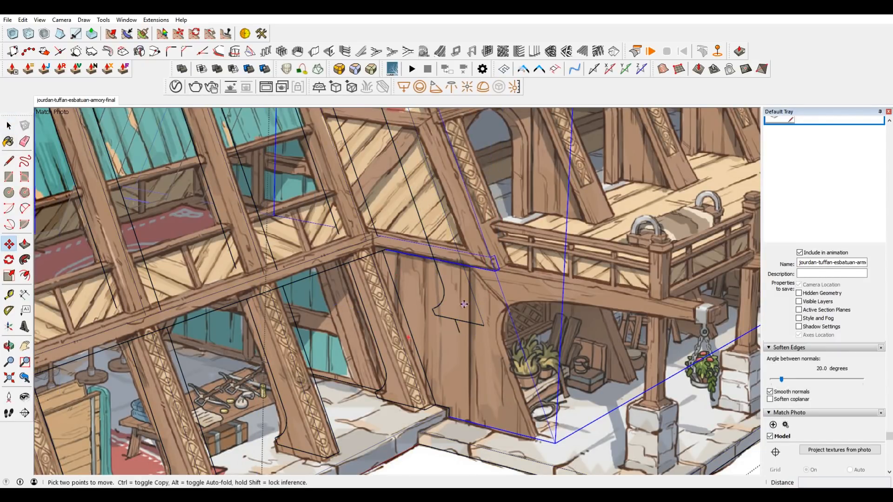
pyautogui.press('space')
# Open the copied leg, soften the edge across its curved foot with the Eraser, and leave the leg.
pyautogui.doubleClick(490, 308)
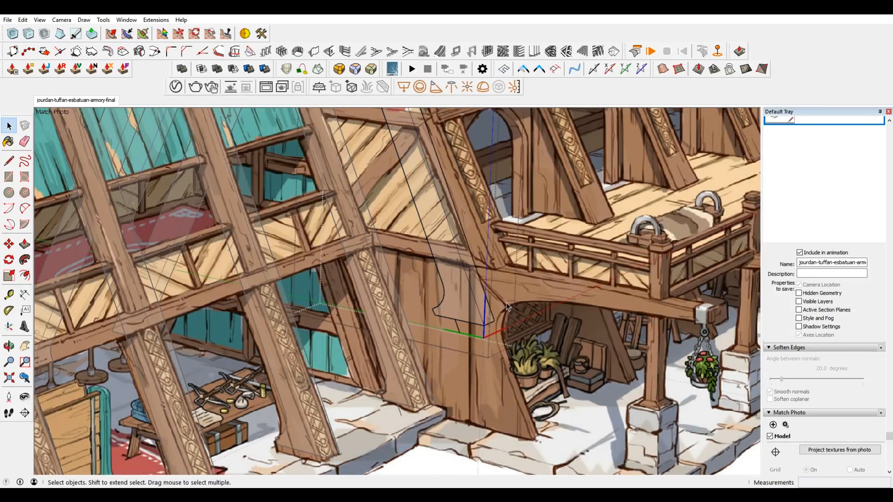
pyautogui.press('j')
pyautogui.press('i')
pyautogui.press('i')
pyautogui.moveTo(482, 329); pyautogui.dragTo(601, 200, button='middle')
pyautogui.keyDown('shift'); pyautogui.moveTo(439, 179); pyautogui.dragTo(452, 257, button='middle'); pyautogui.keyUp('shift')
pyautogui.moveTo(417, 195); pyautogui.dragTo(552, 293, button='middle')
pyautogui.scroll(-4, 627, 280)
pyautogui.scroll(2, 553, 293)
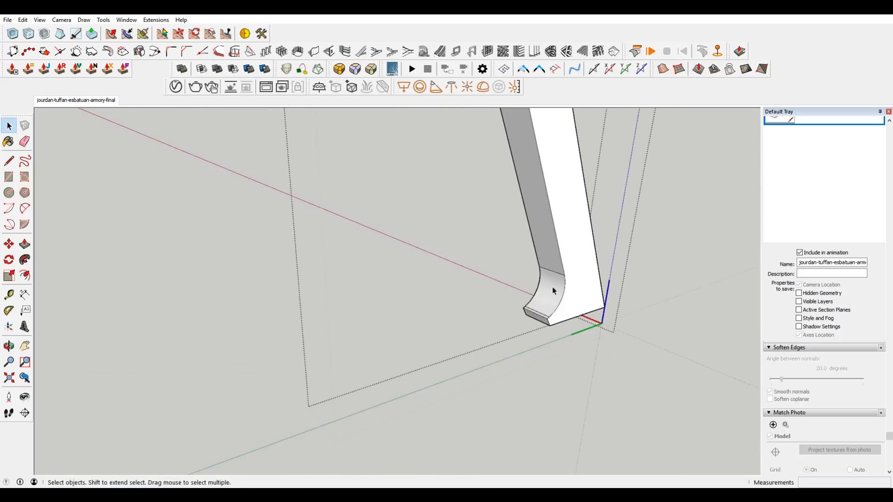
pyautogui.scroll(2, 554, 294)
pyautogui.press('e')
pyautogui.keyDown('ctrl'); pyautogui.click(565, 262); pyautogui.keyUp('ctrl')
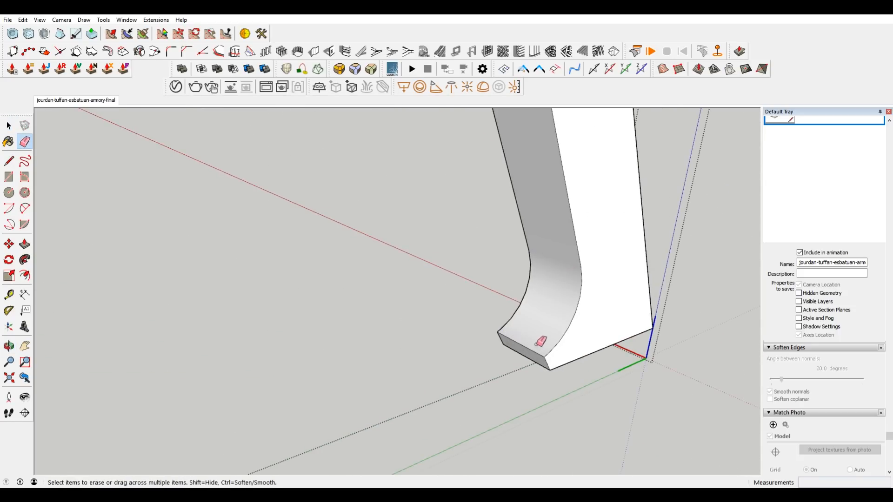
pyautogui.moveTo(568, 355); pyautogui.dragTo(330, 146, button='middle')
pyautogui.click(620, 357)
pyautogui.scroll(-4, 526, 295)
pyautogui.moveTo(669, 256); pyautogui.dragTo(573, 296, button='middle')
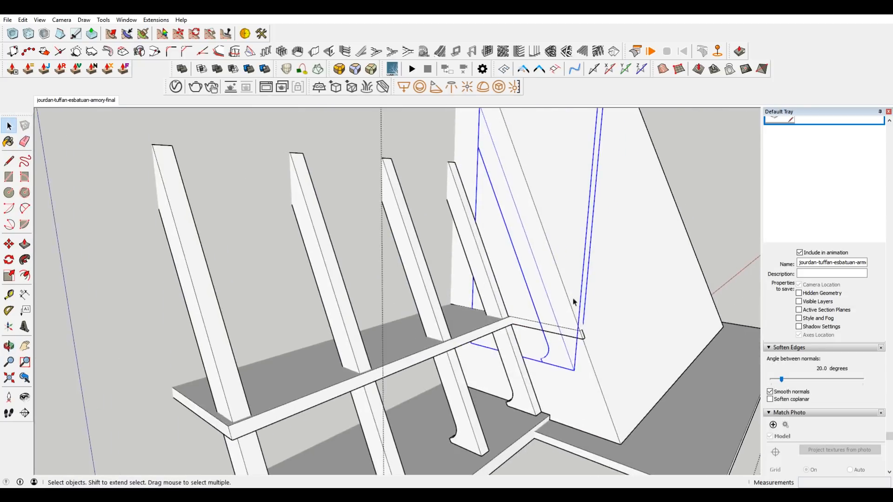
# In the matched photo view, move the copied leg by its bottom outer corner onto the side beam's outer end.
pyautogui.scroll(5, 573, 296)
pyautogui.rightClick(523, 294)
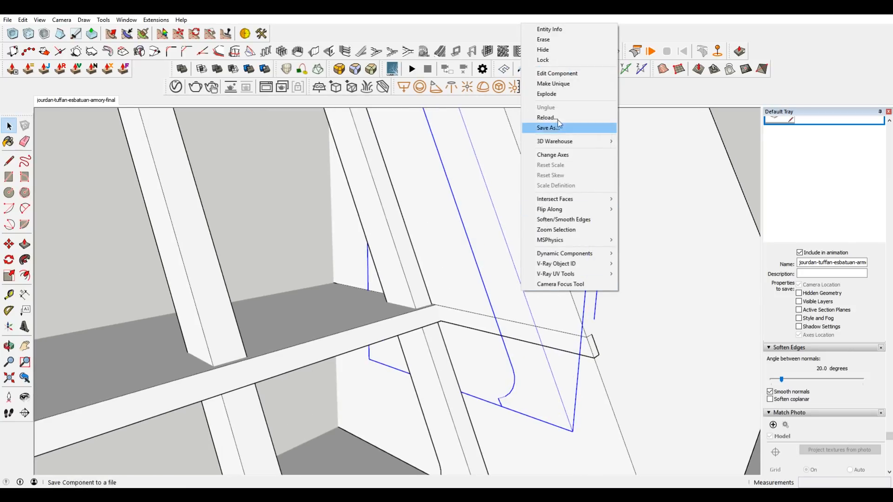
pyautogui.click(108, 102)
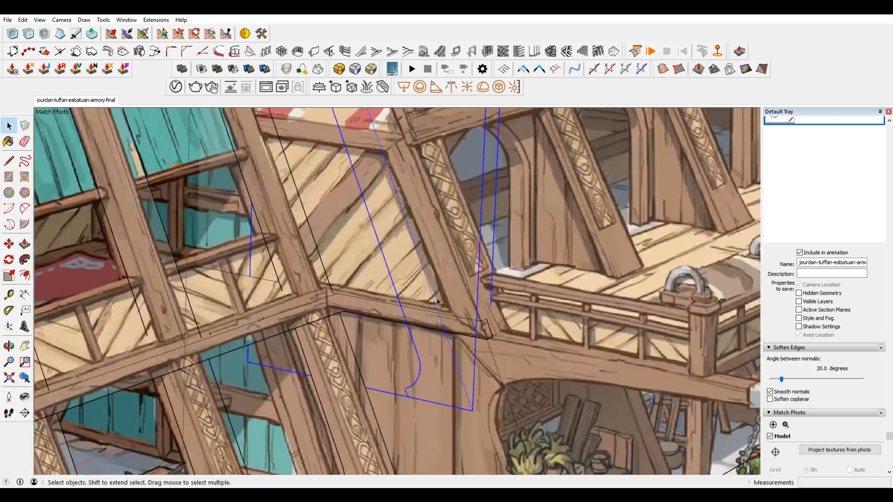
pyautogui.press('m')
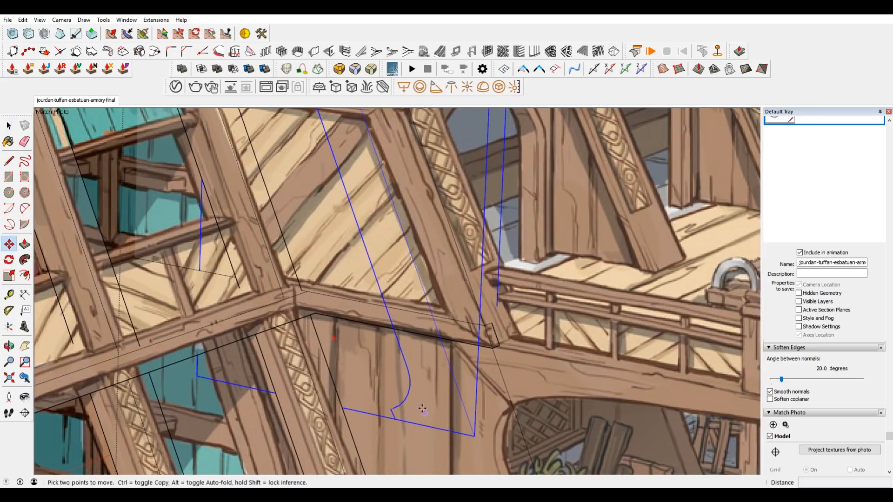
pyautogui.click(474, 437)
pyautogui.click(459, 402)
pyautogui.click(493, 348)
pyautogui.scroll(-4, 426, 306)
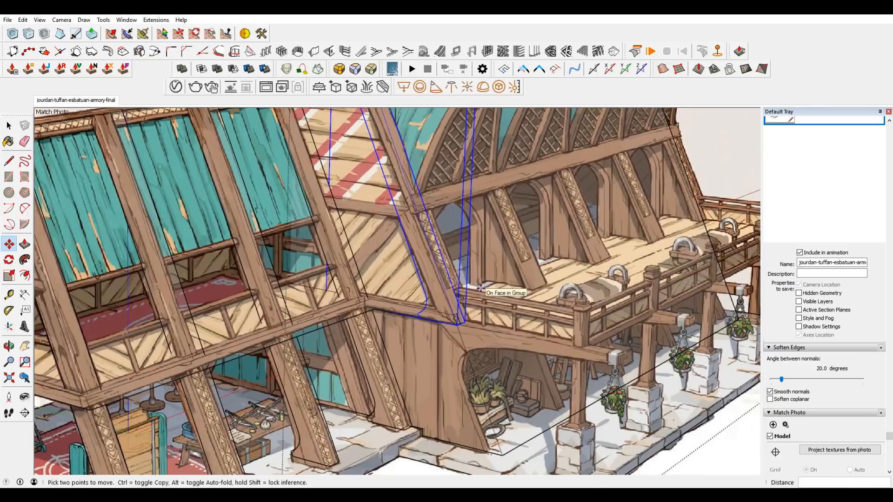
pyautogui.scroll(2, 481, 288)
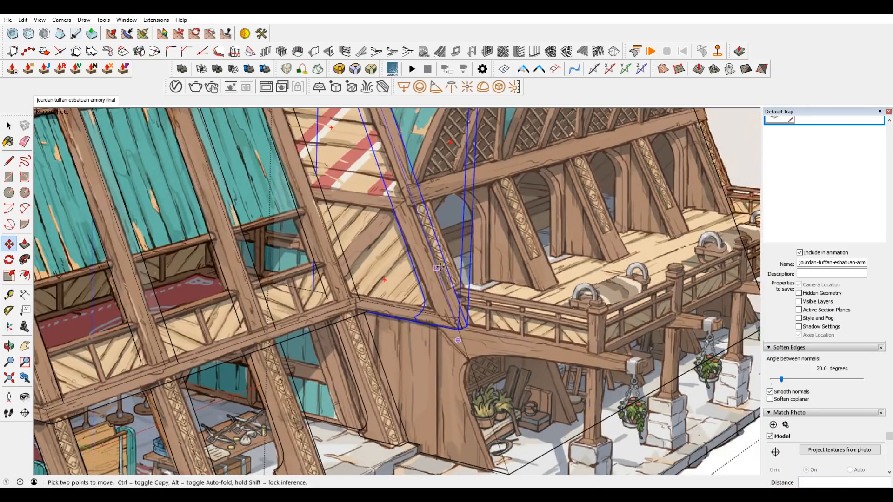
pyautogui.scroll(2, 439, 267)
pyautogui.press('space')
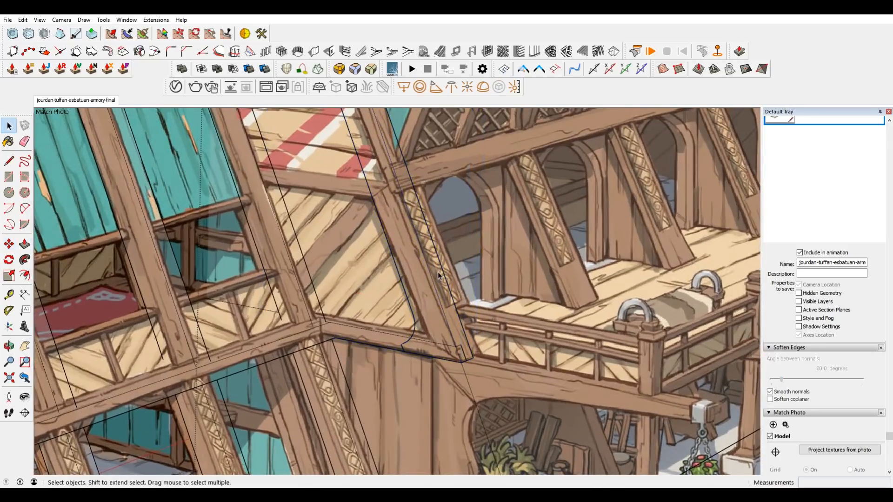
# Open the moved leg in isolation and draw a line continuing its straight inner edge down past the base.
pyautogui.doubleClick(438, 275)
pyautogui.moveTo(407, 326); pyautogui.dragTo(460, 323, button='middle')
pyautogui.keyDown('shift'); pyautogui.moveTo(543, 309); pyautogui.dragTo(321, 302, button='middle'); pyautogui.keyUp('shift')
pyautogui.scroll(4, 570, 325)
pyautogui.moveTo(568, 324); pyautogui.dragTo(567, 323, button='middle')
pyautogui.scroll(-1, 566, 322)
pyautogui.press('h')
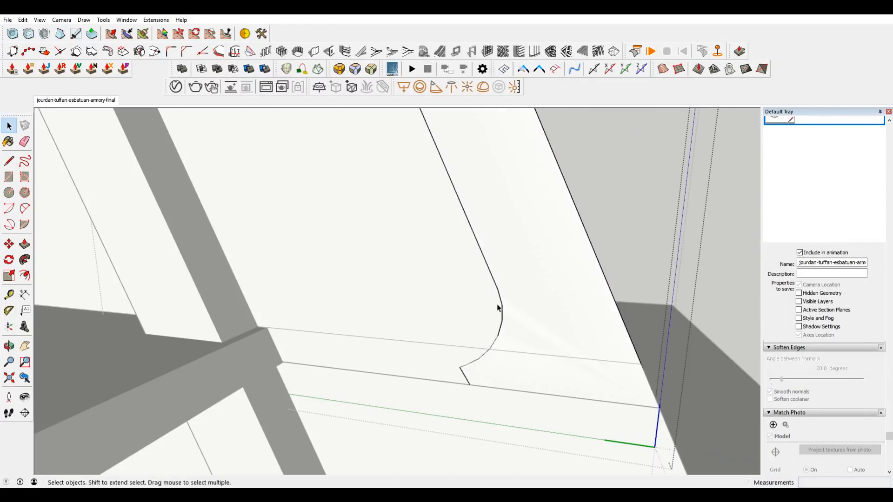
pyautogui.press('Escape')
pyautogui.doubleClick(527, 289)
pyautogui.press('Escape')
pyautogui.doubleClick(535, 302)
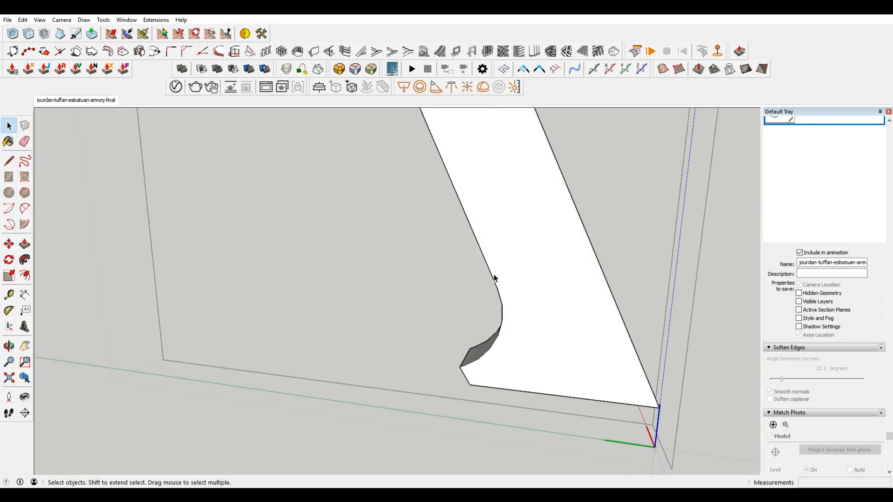
pyautogui.press('l')
pyautogui.click(497, 289)
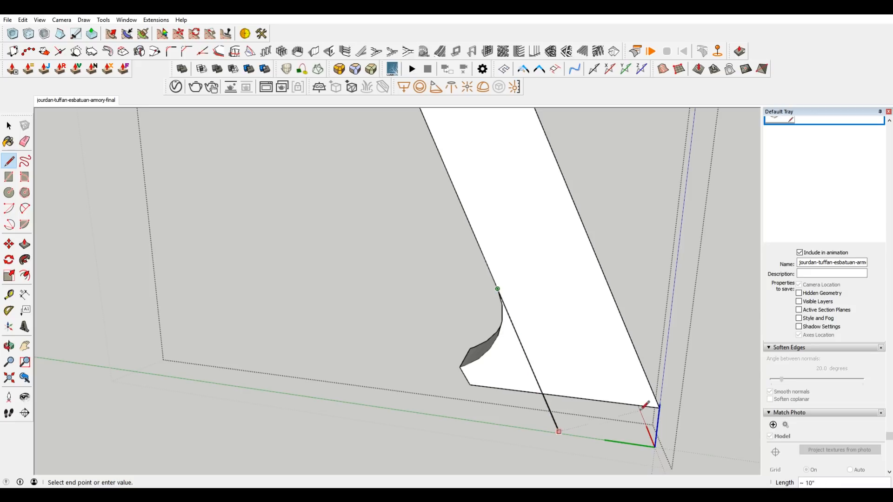
pyautogui.click(558, 432)
pyautogui.press('space')
# Push the curved foot section back through the leg's full thickness to remove it.
pyautogui.press('e')
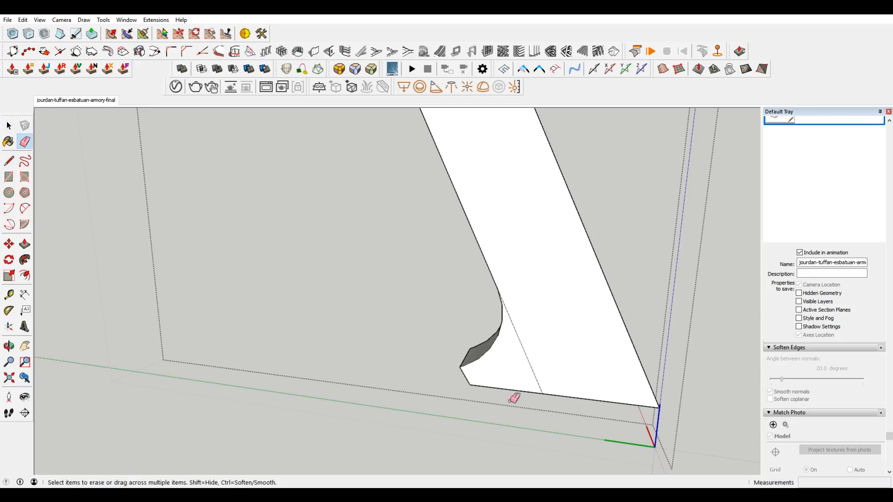
pyautogui.press('p')
pyautogui.click(507, 371)
pyautogui.click(458, 309)
# Erase the leftover foot face and the stray line across the leg's inner side, and close the leg.
pyautogui.press('e')
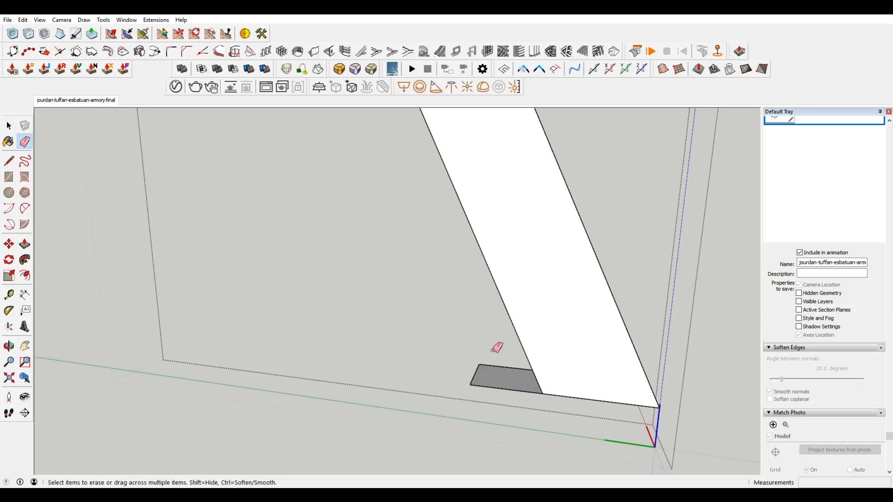
pyautogui.click(470, 385)
pyautogui.moveTo(535, 375); pyautogui.dragTo(720, 347, button='middle')
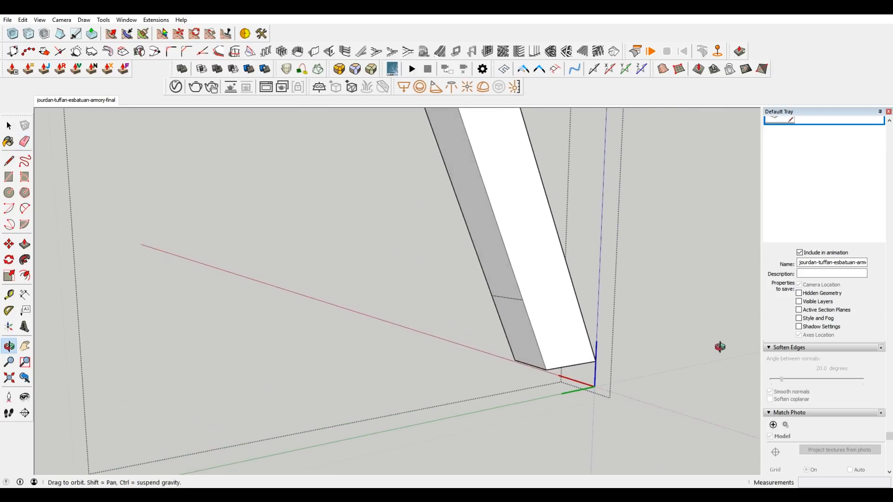
pyautogui.moveTo(490, 317); pyautogui.dragTo(499, 309)
pyautogui.moveTo(500, 311)
pyautogui.mouseDown(button='middle')
pyautogui.moveTo(510, 341)
pyautogui.moveTo(690, 364)
pyautogui.moveTo(536, 361)
pyautogui.moveTo(482, 347)
pyautogui.mouseUp(button='middle')
pyautogui.press('space')
pyautogui.scroll(-5, 572, 174)
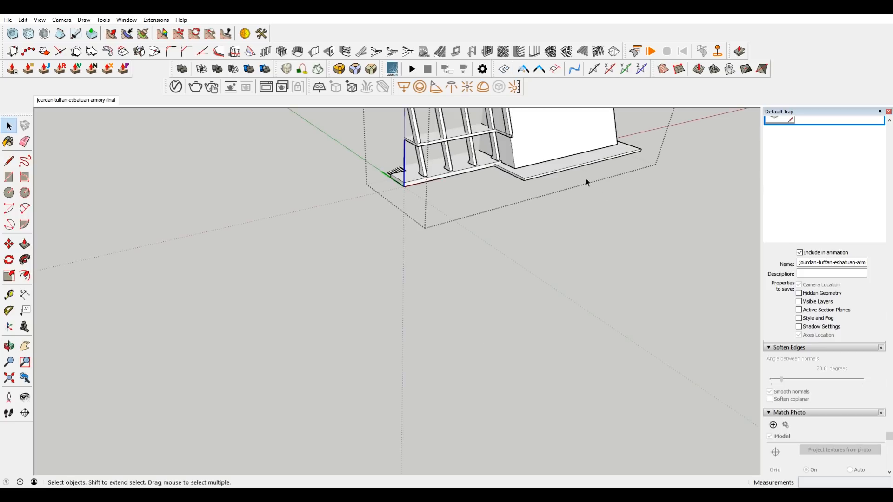
pyautogui.scroll(5, 568, 200)
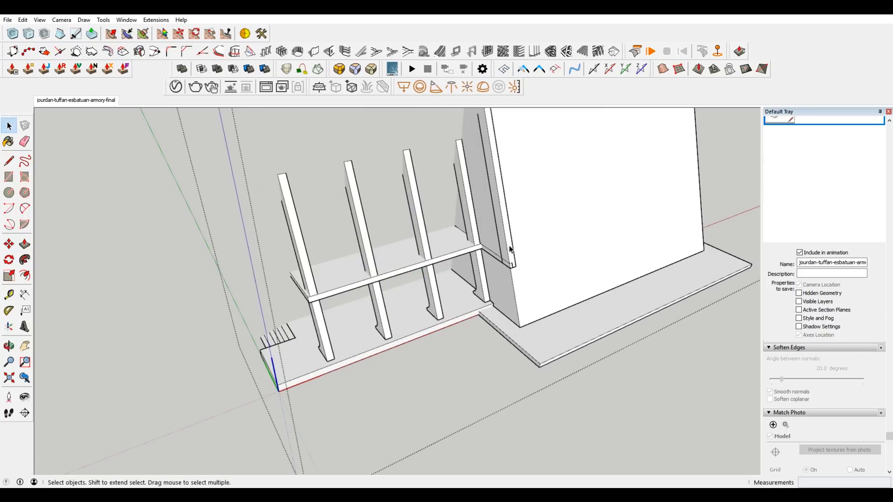
pyautogui.scroll(-3, 511, 250)
pyautogui.moveTo(534, 239)
pyautogui.mouseDown(button='middle')
pyautogui.moveTo(528, 219)
pyautogui.moveTo(527, 226)
pyautogui.mouseUp(button='middle')
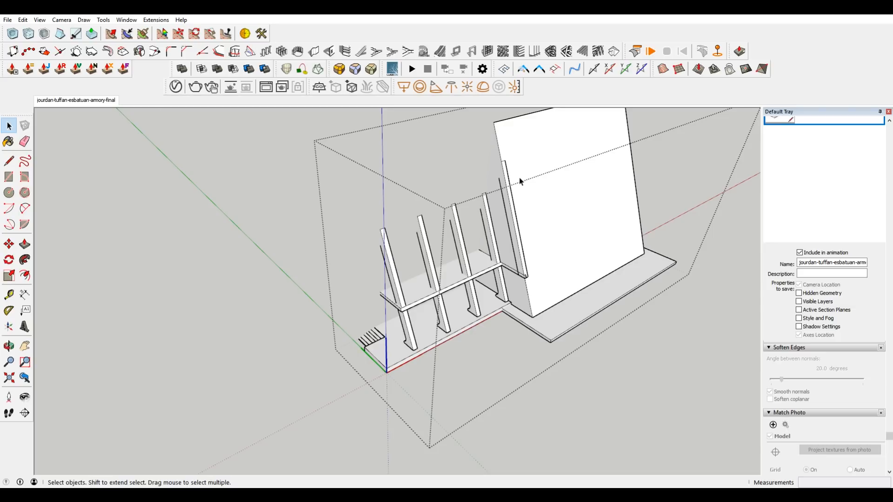
# In the matched photo view, open the front corner leg and offset its outer face's outline inward by about 7/8".
pyautogui.scroll(2, 505, 215)
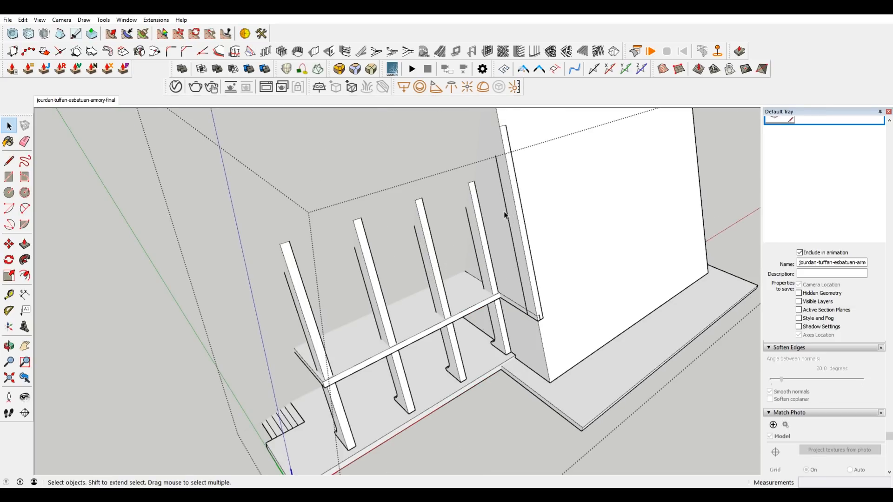
pyautogui.click(87, 104)
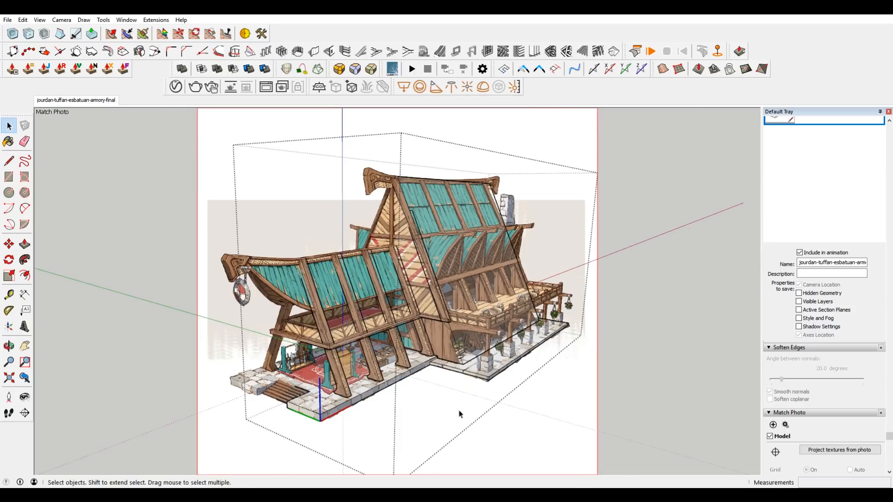
pyautogui.scroll(2, 452, 325)
pyautogui.scroll(2, 436, 254)
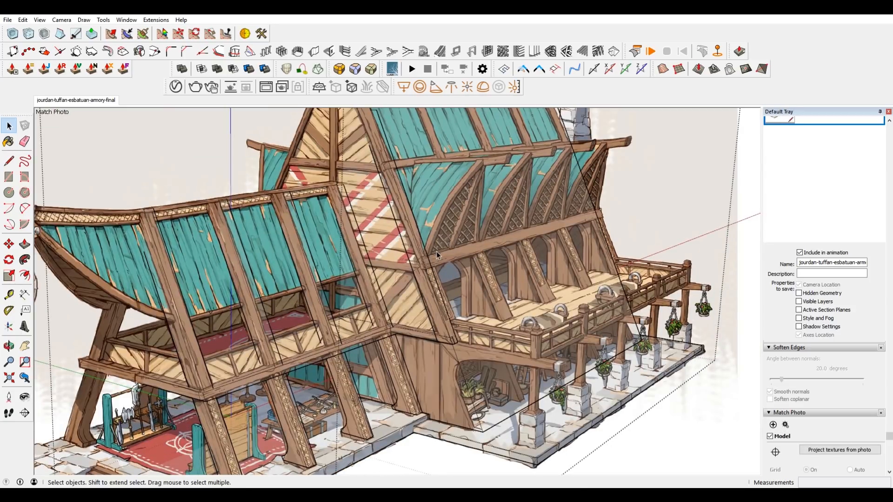
pyautogui.scroll(-2, 436, 252)
pyautogui.keyDown('shift'); pyautogui.moveTo(415, 268); pyautogui.dragTo(456, 233, button='middle'); pyautogui.keyUp('shift')
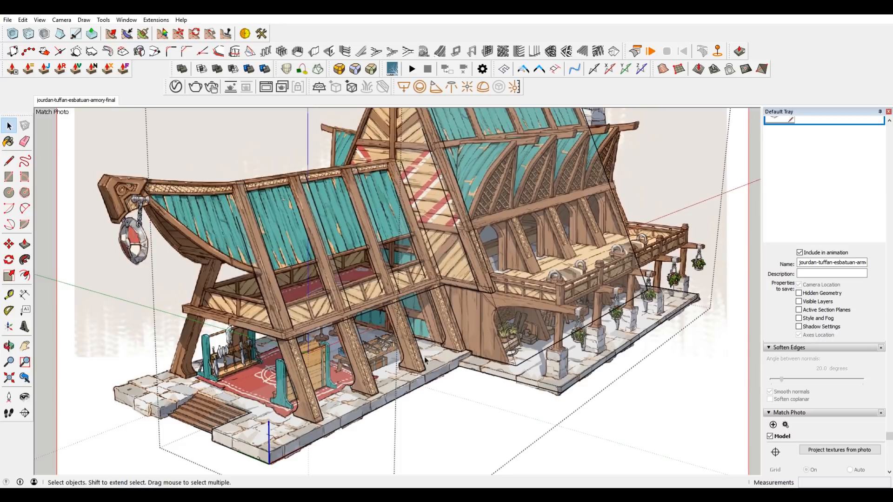
pyautogui.scroll(4, 295, 401)
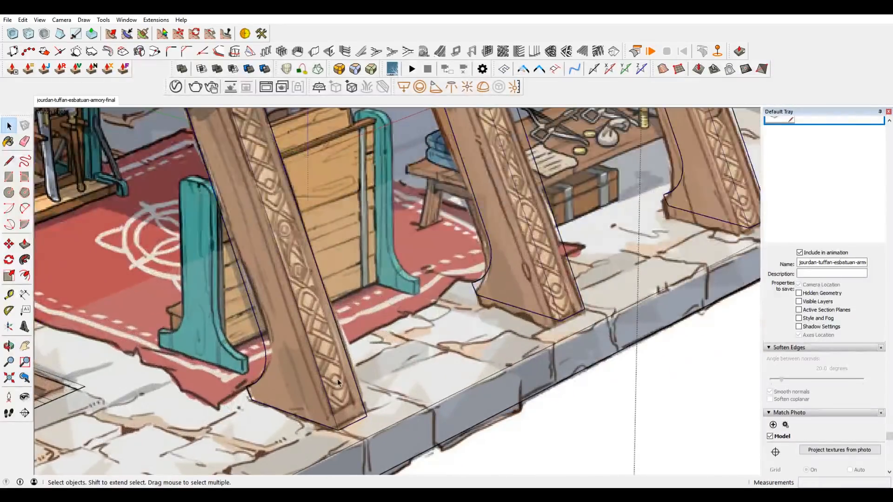
pyautogui.scroll(1, 347, 396)
pyautogui.keyDown('shift'); pyautogui.moveTo(346, 396); pyautogui.dragTo(400, 394, button='middle'); pyautogui.keyUp('shift')
pyautogui.click(402, 393)
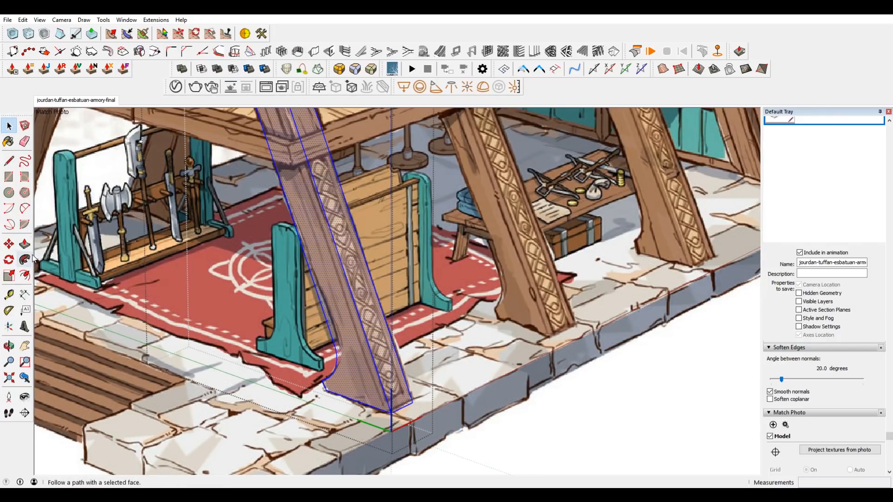
pyautogui.click(24, 275)
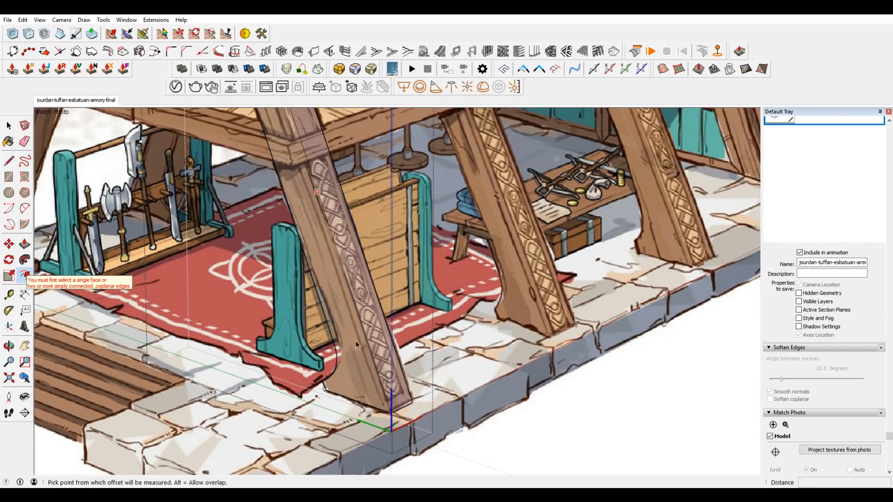
pyautogui.scroll(2, 356, 344)
pyautogui.click(409, 386)
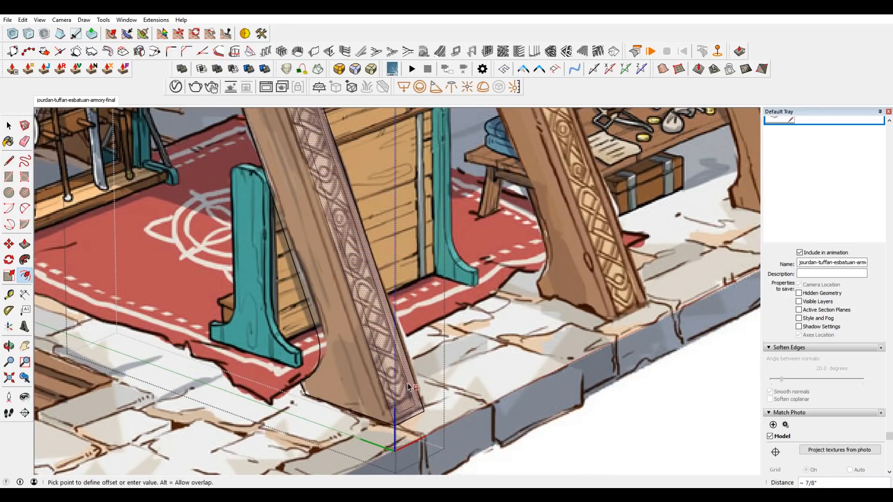
pyautogui.click(410, 388)
# Move the inset outline's bottom edge along the leg's outer face to match the lower end of the carved panel in the concept image.
pyautogui.press('space')
pyautogui.click(411, 410)
pyautogui.press('m')
pyautogui.click(411, 409)
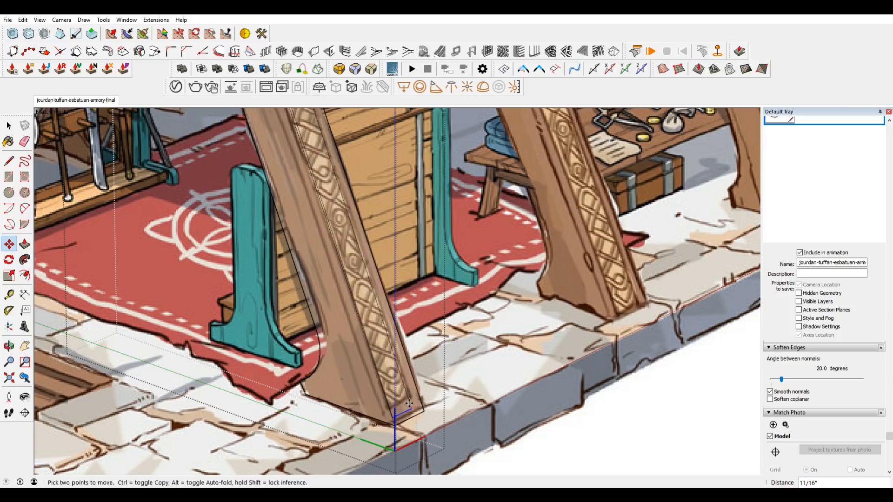
pyautogui.click(415, 412)
pyautogui.scroll(2, 408, 412)
pyautogui.click(408, 411)
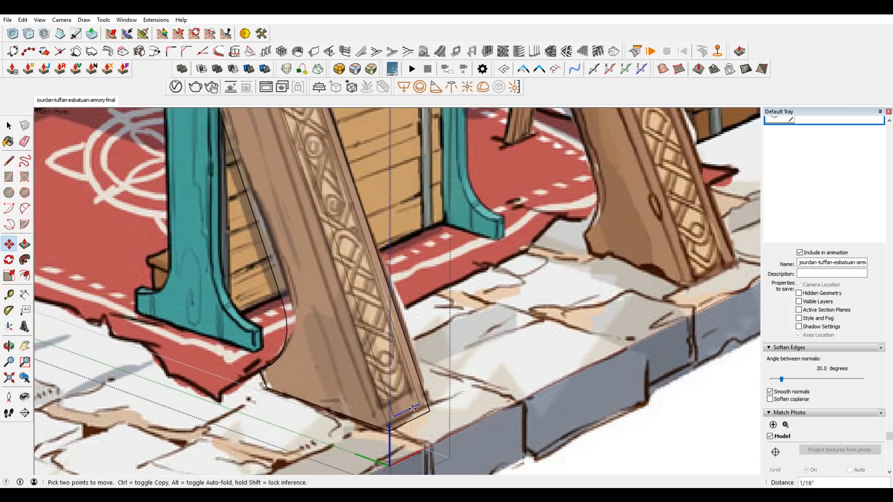
pyautogui.click(418, 406)
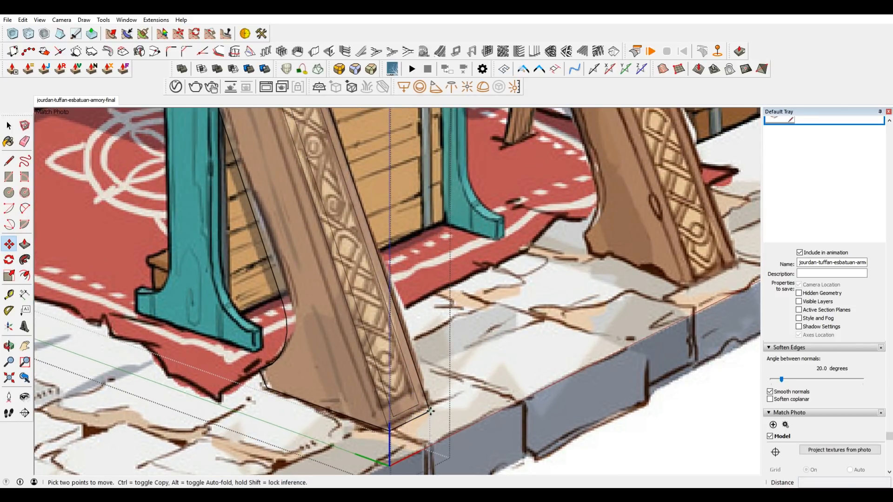
pyautogui.press('space')
pyautogui.click(417, 411)
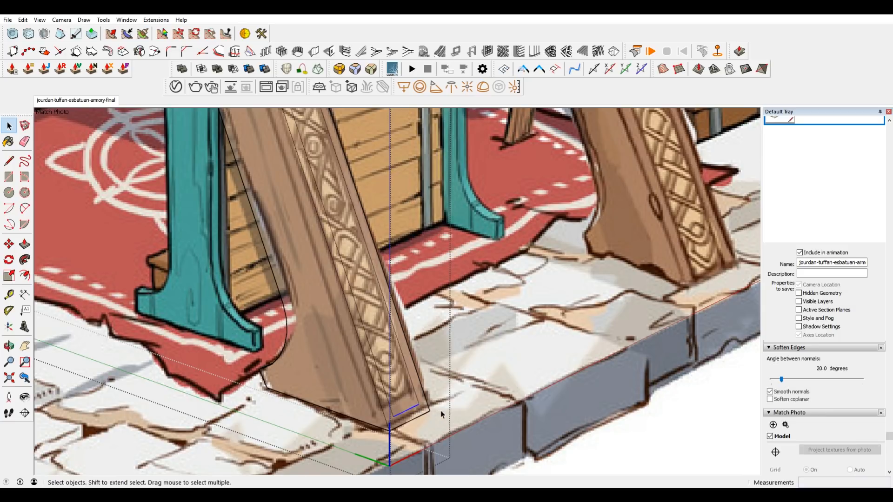
pyautogui.press('m')
pyautogui.scroll(-3, 425, 380)
pyautogui.scroll(-4, 424, 379)
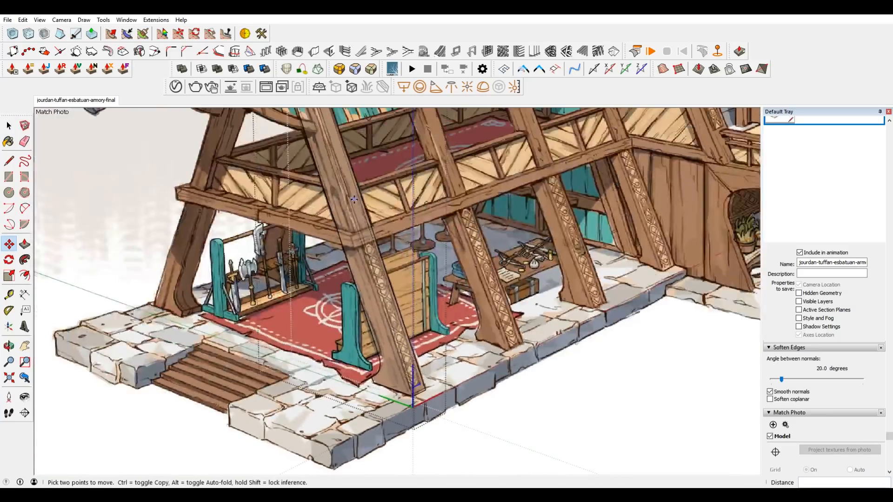
pyautogui.scroll(5, 342, 133)
pyautogui.scroll(2, 345, 120)
pyautogui.press('space')
pyautogui.scroll(-2, 347, 117)
pyautogui.scroll(-4, 488, 358)
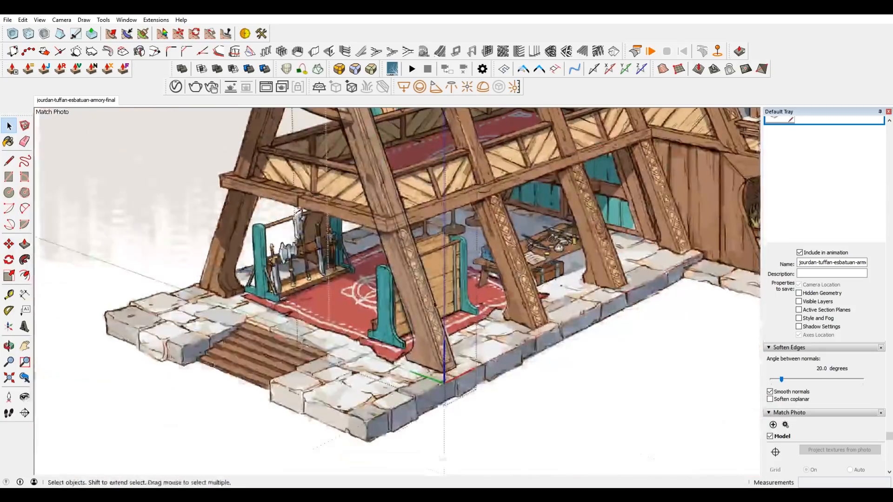
# Draw a line across the inset strip on the leg's outer face just below the floor beam.
pyautogui.scroll(6, 452, 396)
pyautogui.moveTo(412, 298); pyautogui.dragTo(413, 248, button='middle')
pyautogui.moveTo(377, 196); pyautogui.dragTo(377, 151, button='middle')
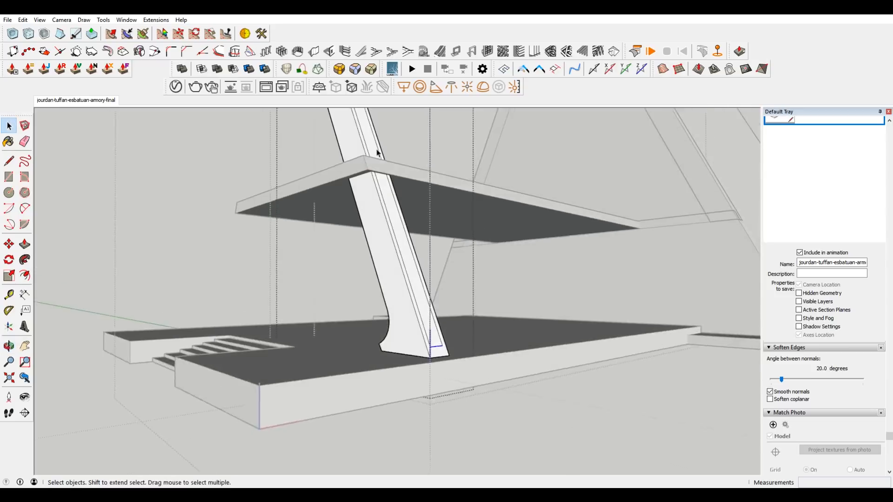
pyautogui.scroll(4, 373, 187)
pyautogui.press('l')
pyautogui.click(376, 164)
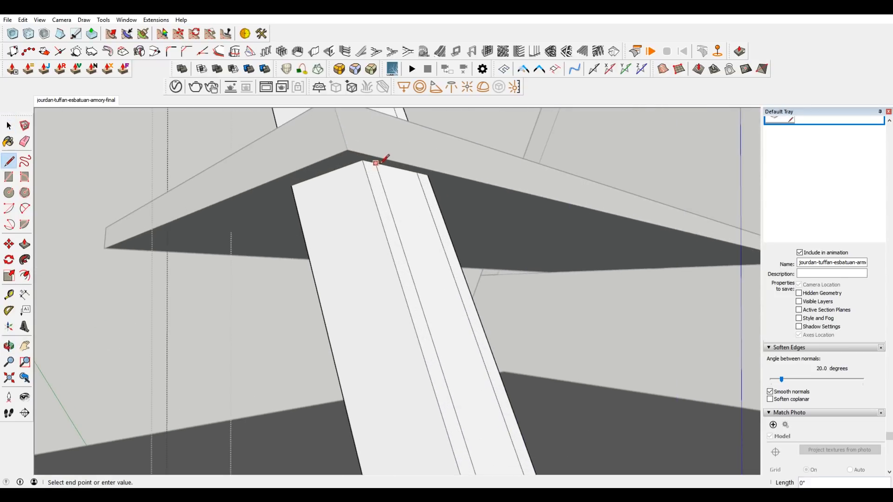
pyautogui.click(417, 173)
# Erase the inset outline's edges above the floor beam, leaving the panel only on the lower part of the leg.
pyautogui.scroll(-4, 418, 286)
pyautogui.press('e')
pyautogui.moveTo(397, 224); pyautogui.dragTo(396, 227)
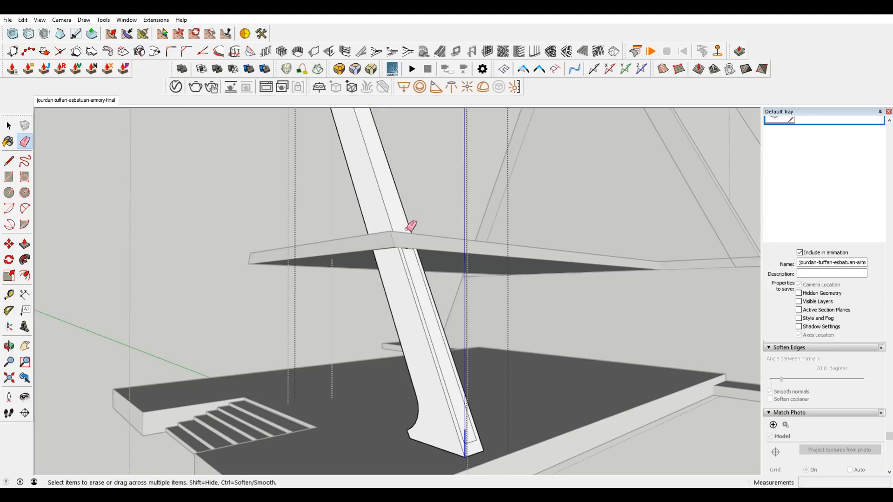
pyautogui.scroll(-6, 406, 219)
pyautogui.scroll(5, 364, 223)
pyautogui.scroll(-6, 360, 225)
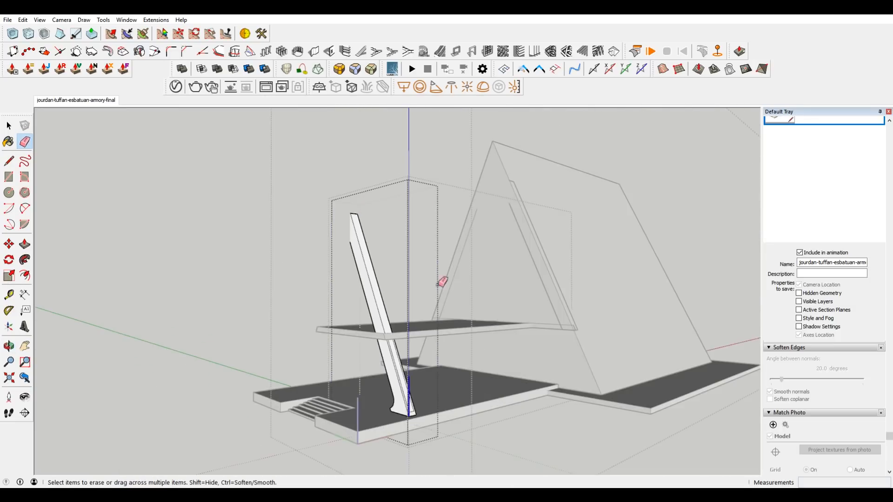
# Push the lower inset panel 1/4" into the leg to recess it.
pyautogui.scroll(5, 390, 398)
pyautogui.moveTo(390, 398); pyautogui.dragTo(379, 275, button='middle')
pyautogui.press('space')
pyautogui.click(381, 276)
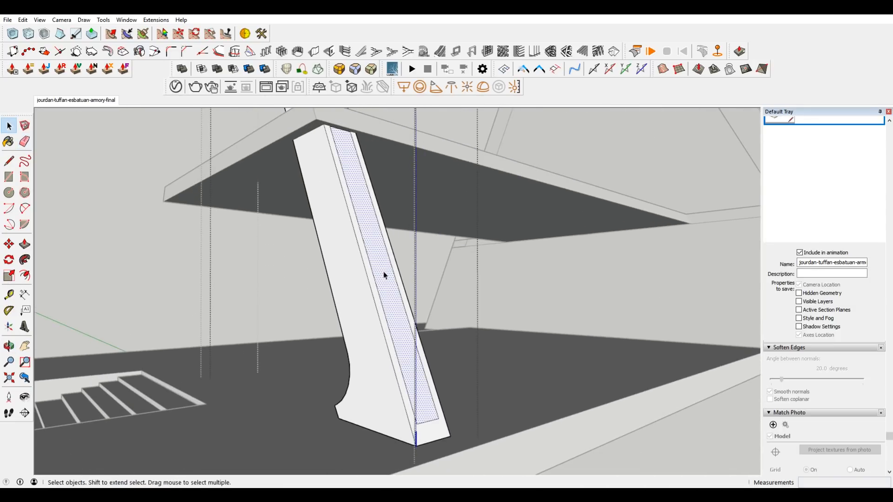
pyautogui.press('p')
pyautogui.click(384, 278)
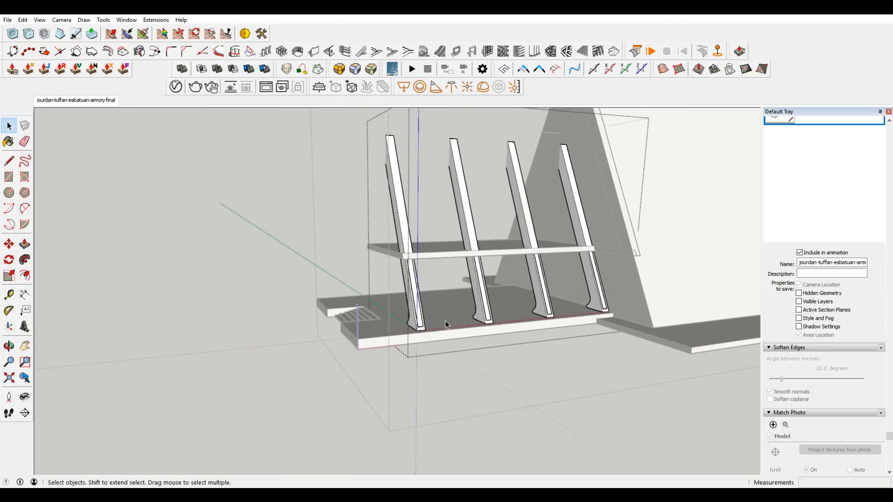
pyautogui.moveTo(279, 242); pyautogui.dragTo(240, 245, button='middle')
pyautogui.scroll(4, 489, 293)
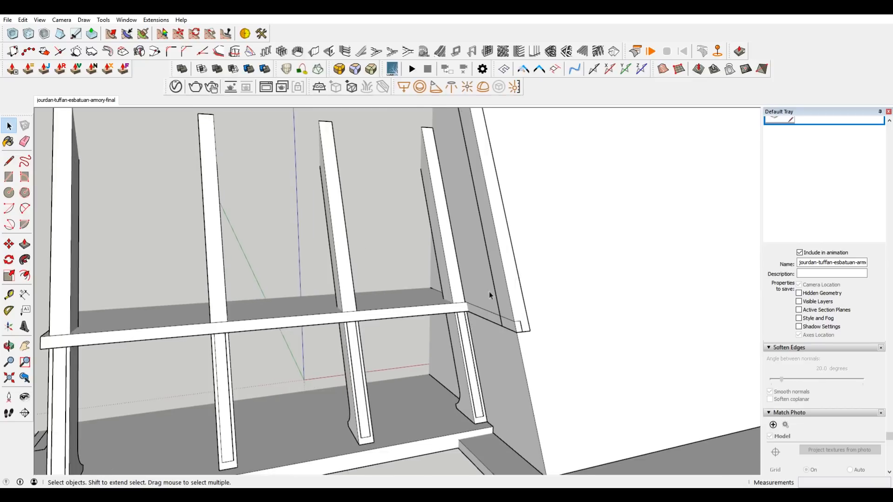
# In the matched photo view, compare the main building's front leg and side beam with the concept image's posts, balcony and lower roof.
pyautogui.click(72, 100)
pyautogui.scroll(3, 467, 317)
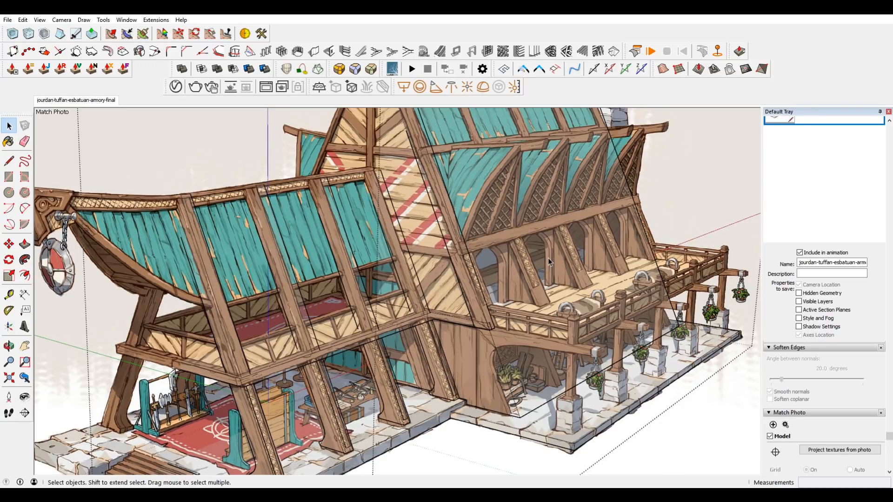
pyautogui.keyDown('shift'); pyautogui.moveTo(564, 342); pyautogui.dragTo(565, 405, button='middle'); pyautogui.keyUp('shift')
pyautogui.scroll(-1, 563, 404)
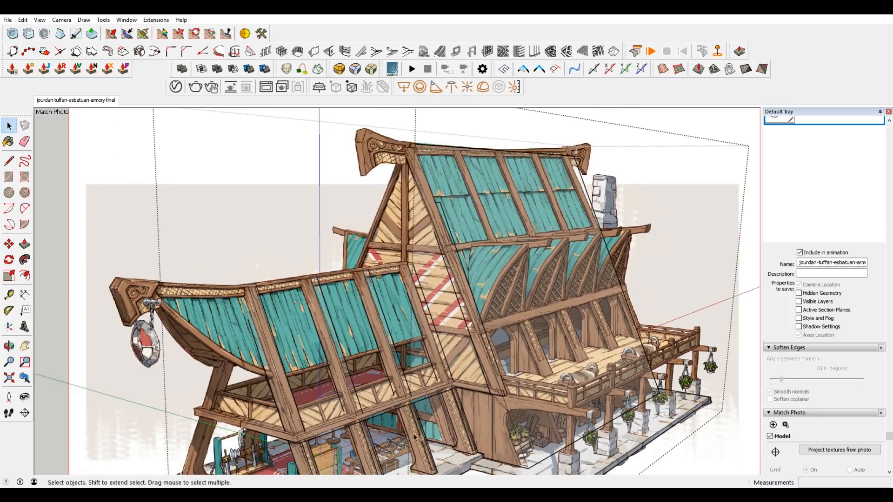
pyautogui.keyDown('shift'); pyautogui.moveTo(401, 429); pyautogui.dragTo(467, 359, button='middle'); pyautogui.keyUp('shift')
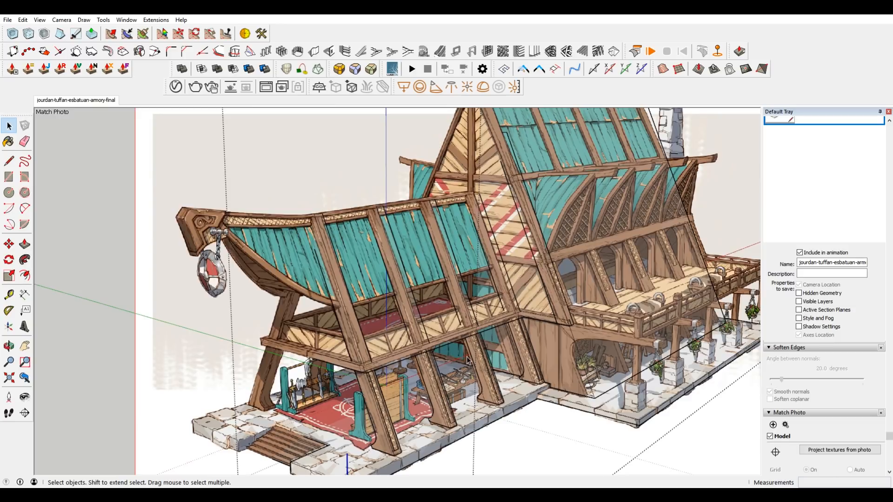
pyautogui.keyDown('shift'); pyautogui.moveTo(495, 332); pyautogui.dragTo(460, 323, button='middle'); pyautogui.keyUp('shift')
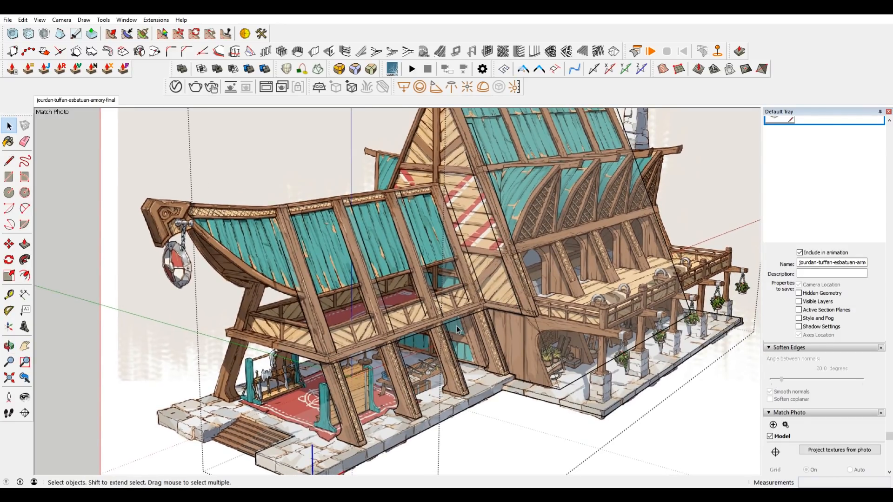
pyautogui.scroll(3, 456, 326)
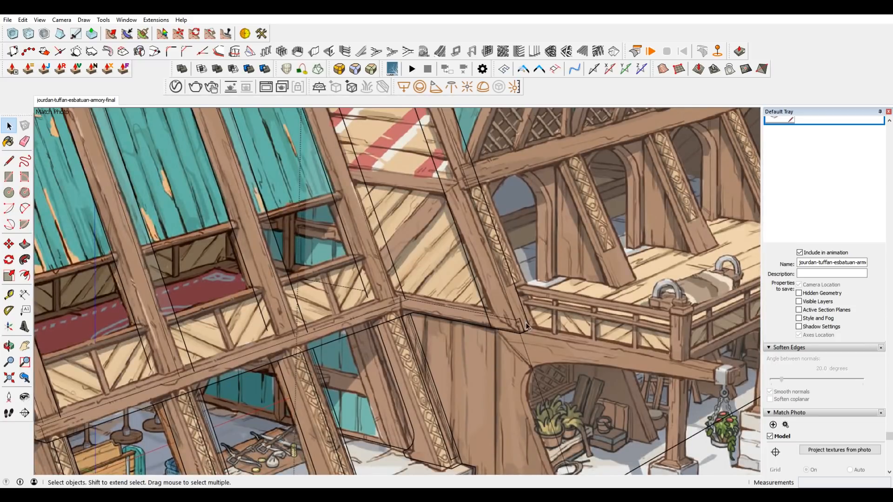
pyautogui.click(506, 307)
pyautogui.scroll(1, 505, 308)
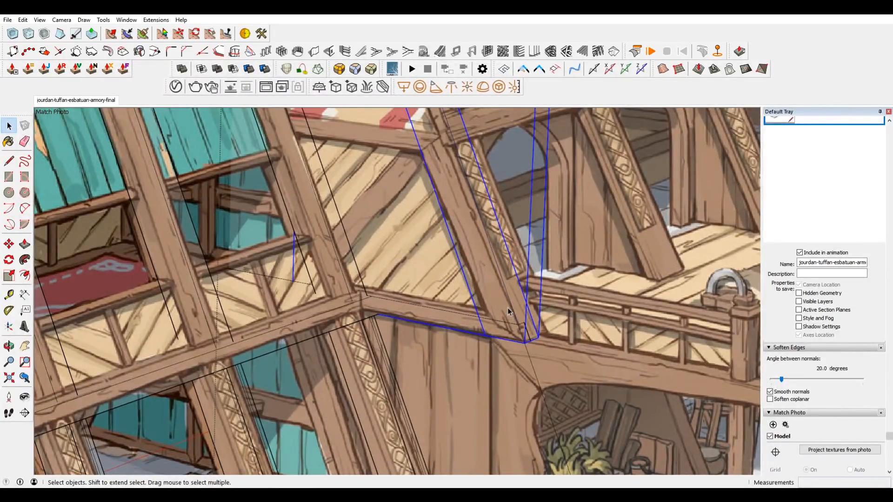
pyautogui.scroll(-4, 509, 312)
pyautogui.scroll(2, 471, 348)
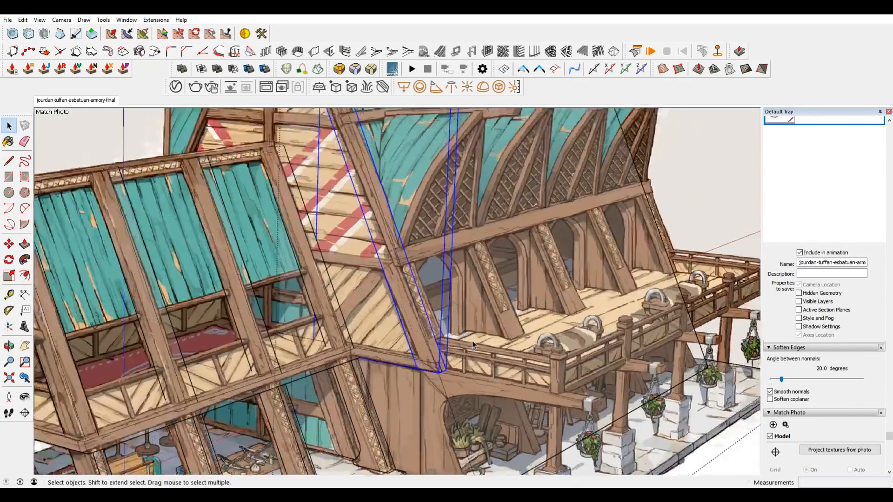
pyautogui.click(698, 164)
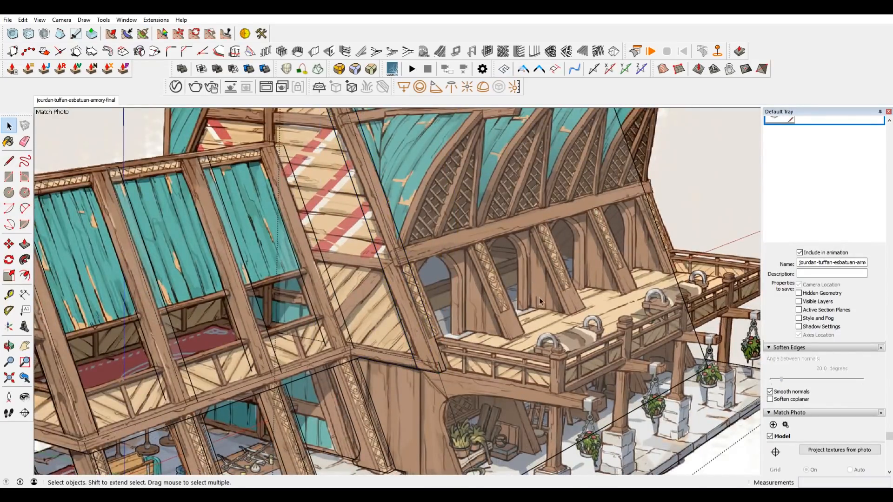
pyautogui.scroll(2, 408, 376)
pyautogui.scroll(-1, 441, 376)
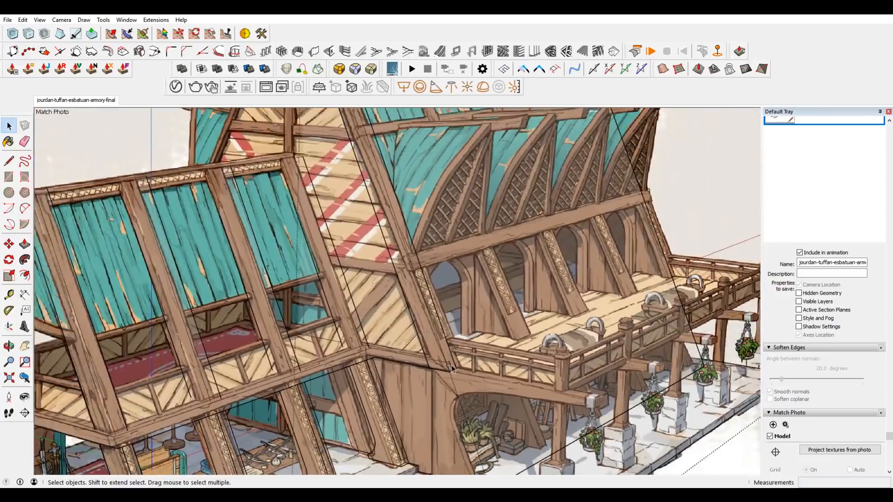
pyautogui.scroll(-3, 502, 281)
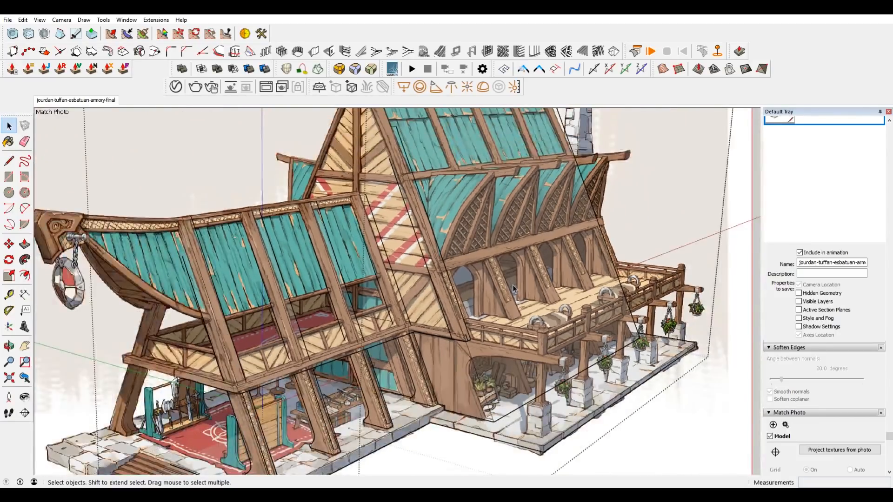
pyautogui.scroll(2, 513, 285)
pyautogui.scroll(3, 523, 303)
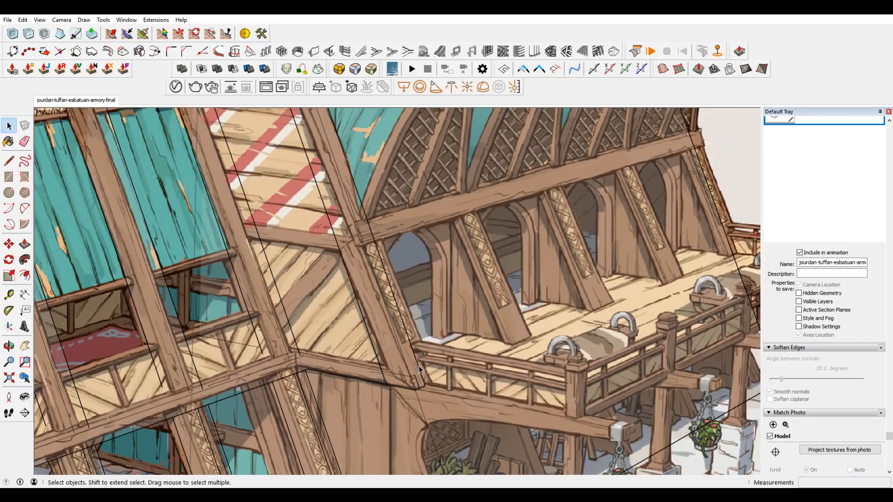
pyautogui.scroll(-2, 419, 356)
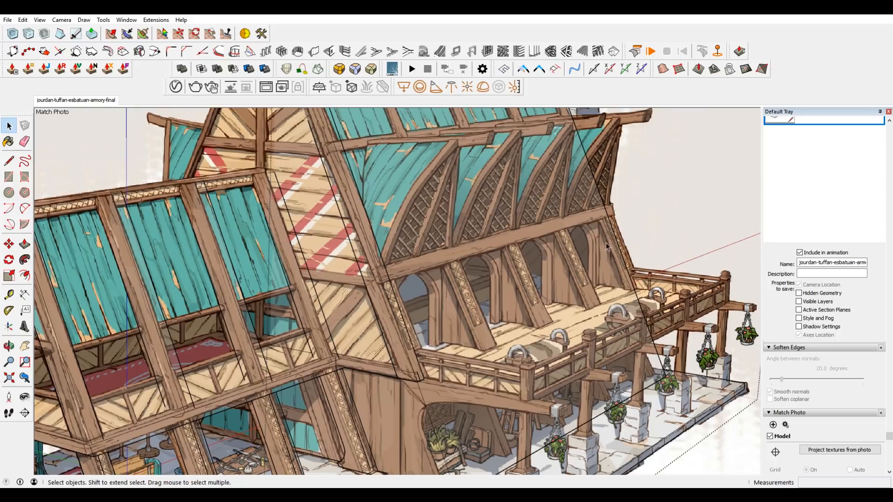
pyautogui.scroll(-2, 616, 249)
pyautogui.scroll(1, 614, 289)
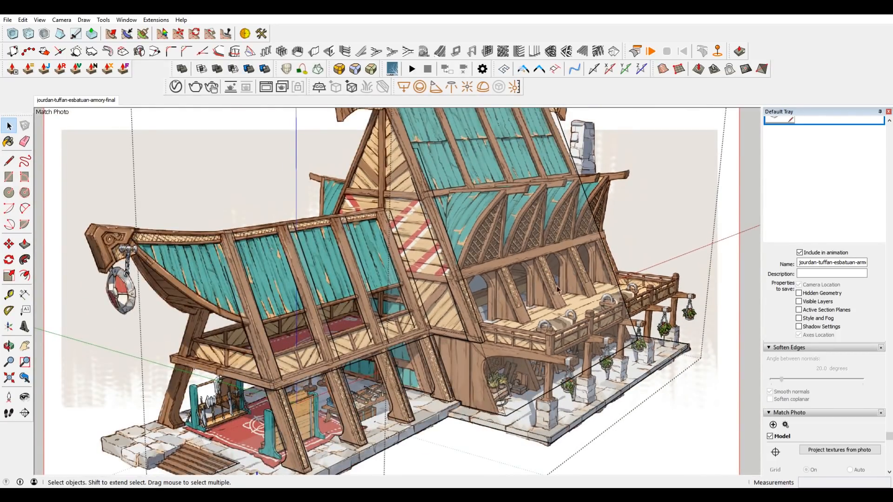
pyautogui.scroll(1, 596, 279)
pyautogui.scroll(-1, 617, 289)
pyautogui.scroll(1, 617, 289)
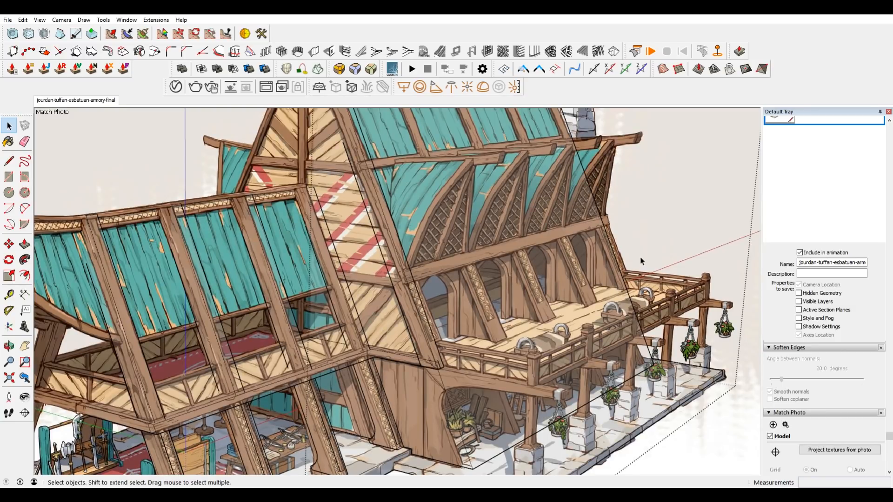
# Compare the porch, stone posts and balcony along the main building's side in the matched concept image with the modelled walls and base slab.
pyautogui.scroll(-1, 641, 261)
pyautogui.scroll(-1, 335, 267)
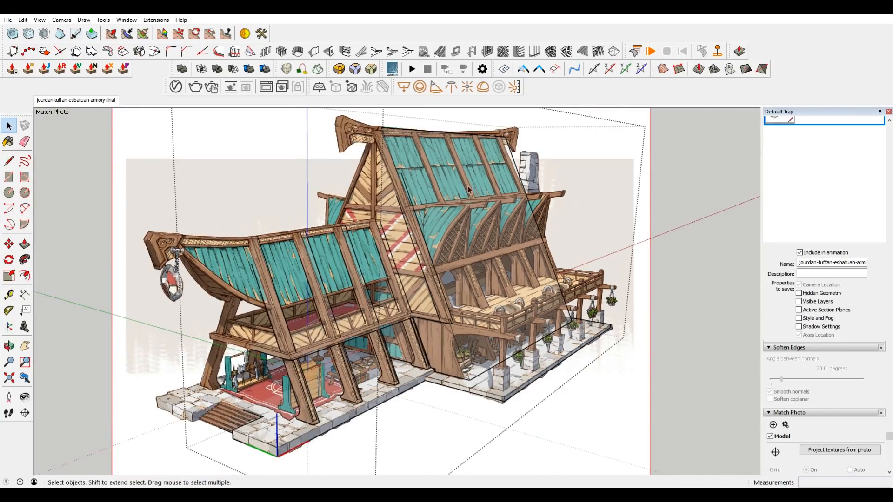
pyautogui.scroll(1, 307, 344)
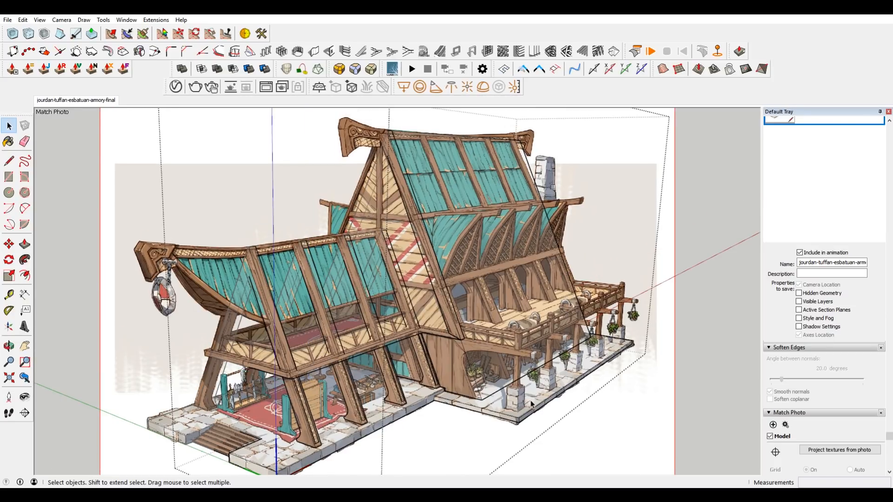
pyautogui.scroll(2, 532, 411)
pyautogui.scroll(-1, 518, 414)
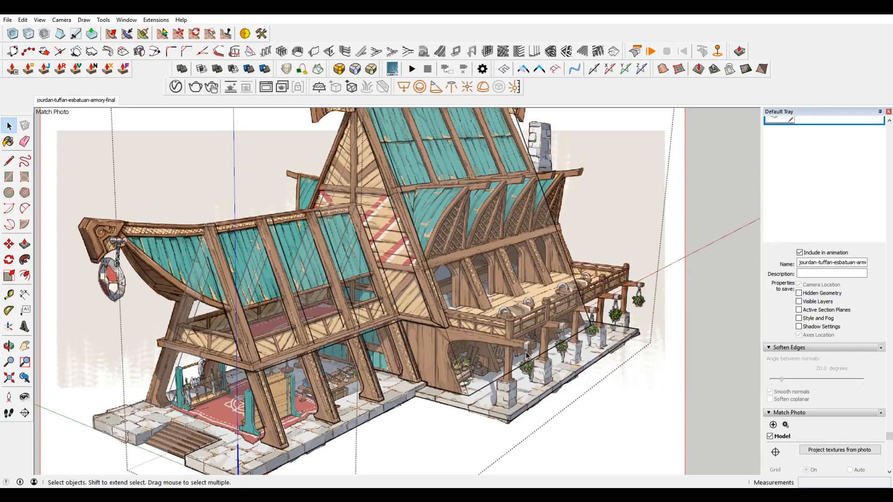
pyautogui.scroll(2, 531, 353)
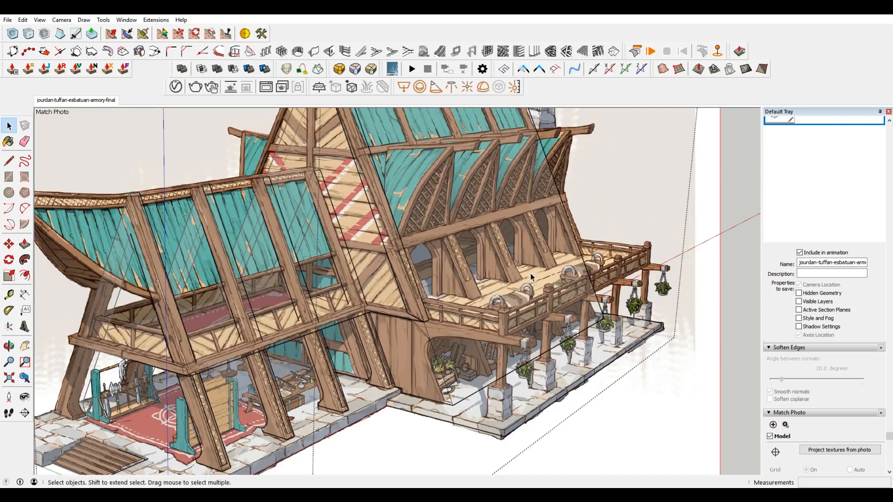
pyautogui.moveTo(518, 277); pyautogui.dragTo(289, 360, button='middle')
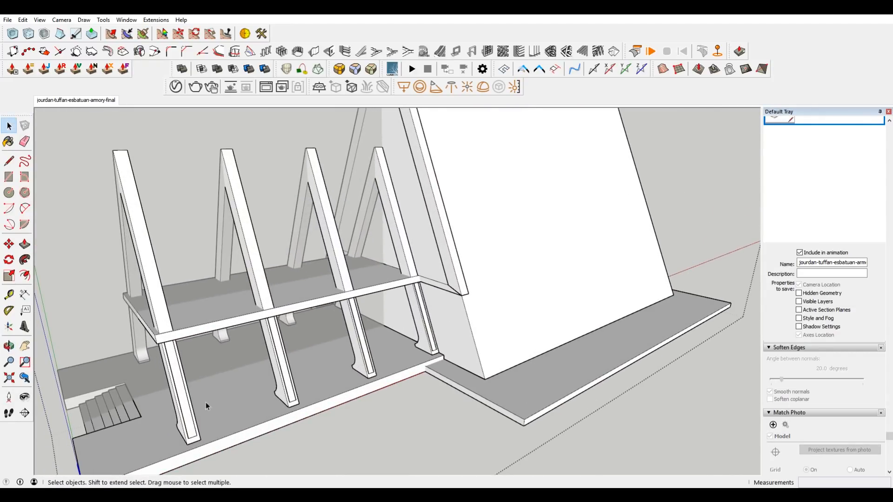
pyautogui.moveTo(418, 217); pyautogui.dragTo(396, 321, button='middle')
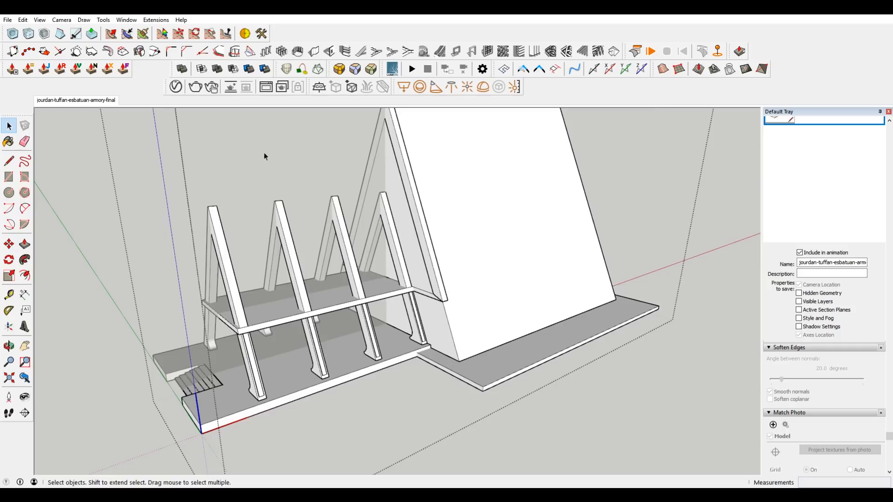
pyautogui.click(102, 104)
pyautogui.scroll(5, 441, 375)
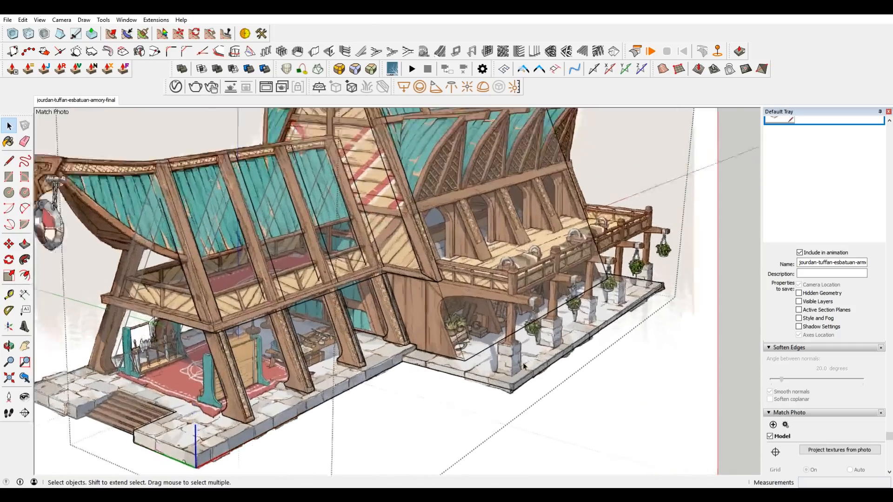
pyautogui.moveTo(537, 376); pyautogui.dragTo(513, 398, button='middle')
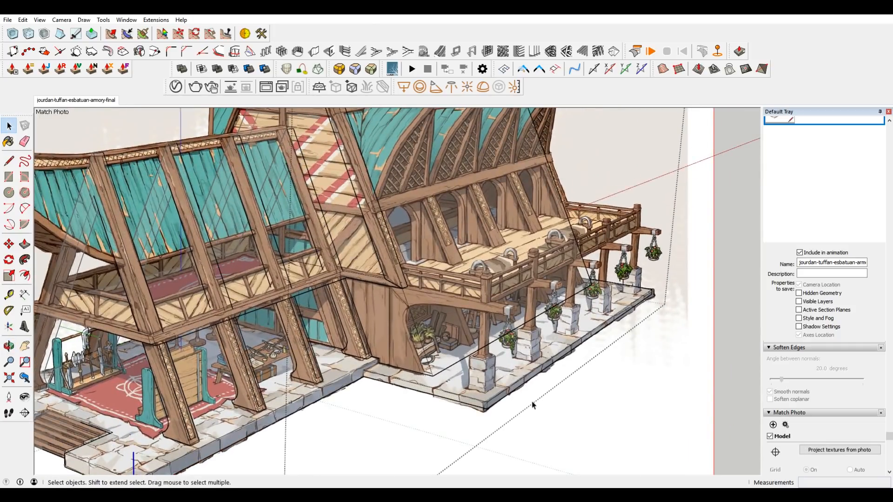
# Draw a rectangle about 13' 8" by 1' 11" on the base slab alongside the main building, under the balcony.
pyautogui.click(486, 403)
pyautogui.scroll(2, 486, 403)
pyautogui.press('r')
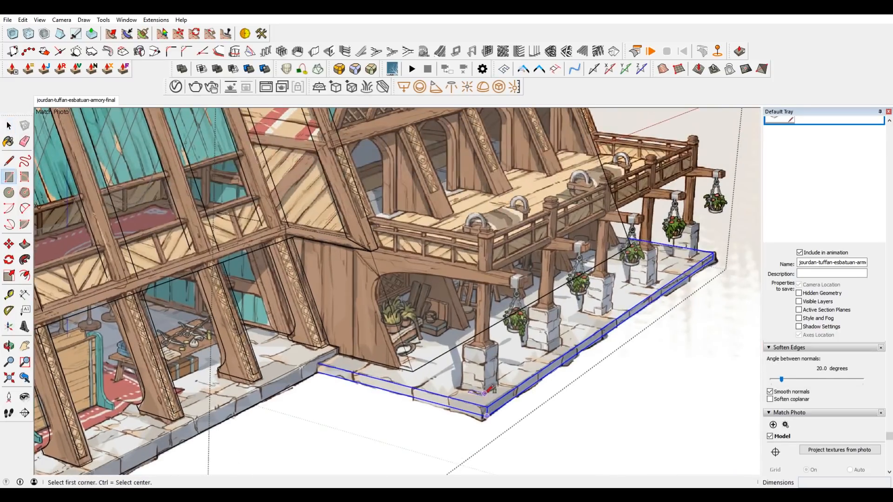
pyautogui.click(484, 394)
pyautogui.scroll(3, 633, 261)
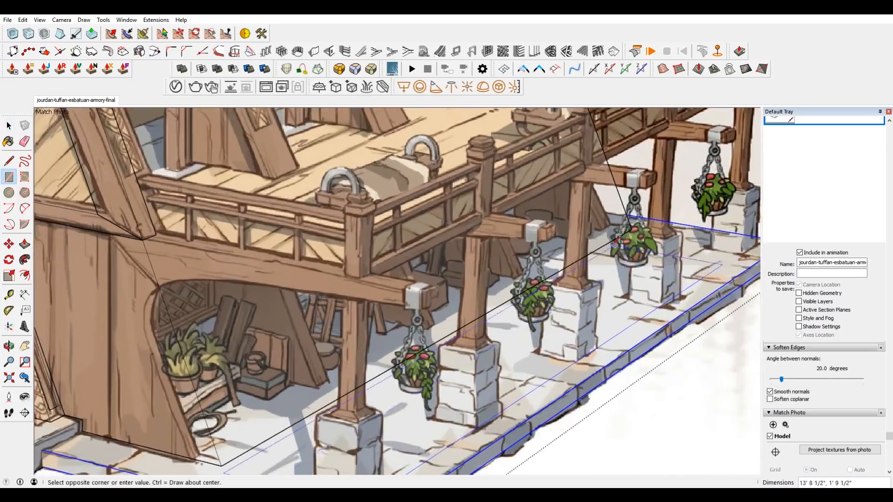
pyautogui.click(606, 244)
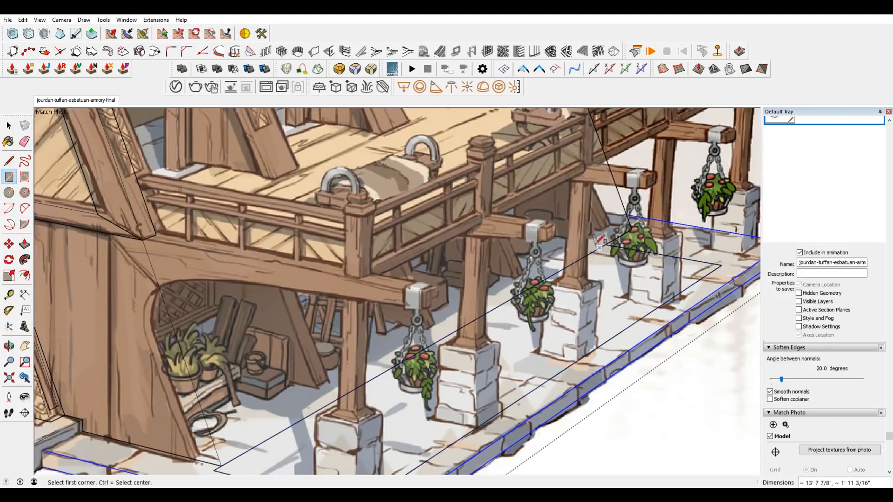
# Pull the rectangle up about 3' to form a block reaching the balcony railing in the concept image.
pyautogui.scroll(-4, 606, 244)
pyautogui.press('space')
pyautogui.click(590, 277)
pyautogui.press('p')
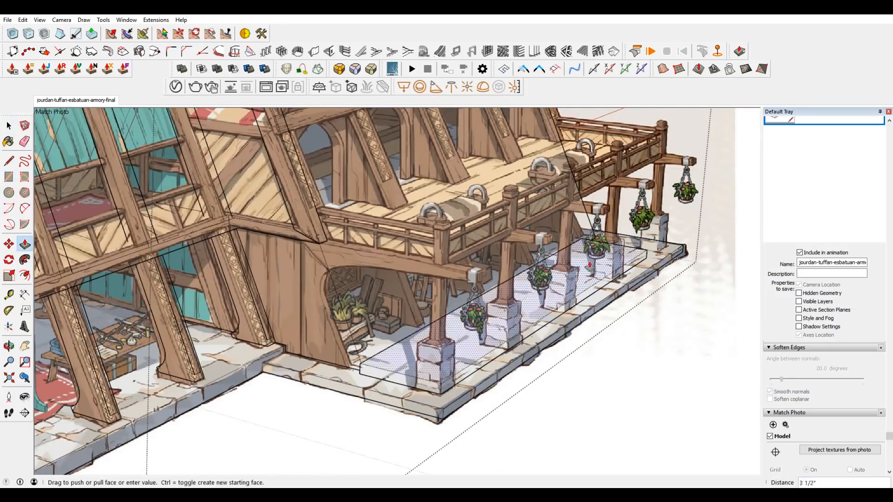
pyautogui.click(591, 278)
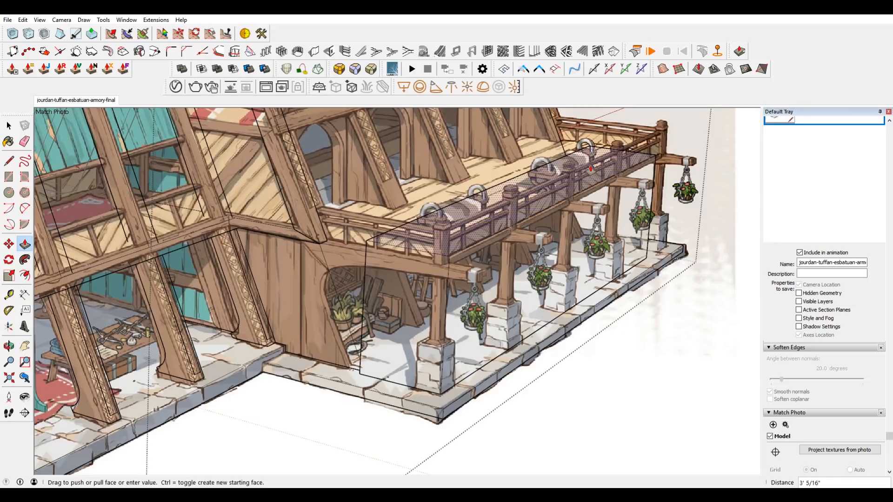
pyautogui.click(590, 169)
# Lower the block's top face about 3 11/16" to align it with the balcony level in the concept image.
pyautogui.scroll(2, 399, 244)
pyautogui.press('space')
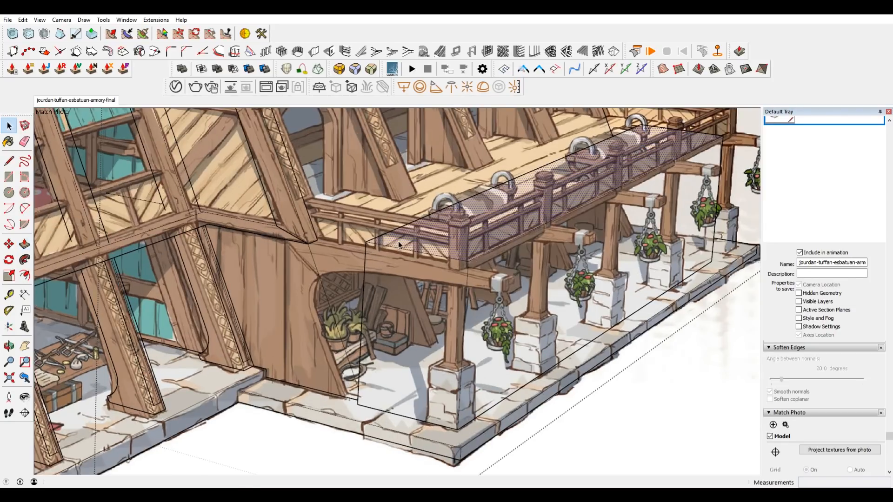
pyautogui.press('p')
pyautogui.click(398, 244)
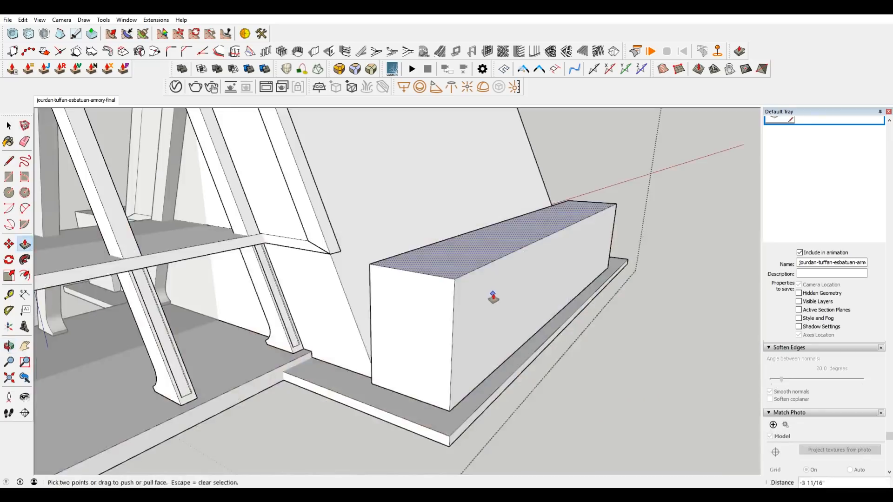
pyautogui.moveTo(494, 298); pyautogui.dragTo(424, 288, button='middle')
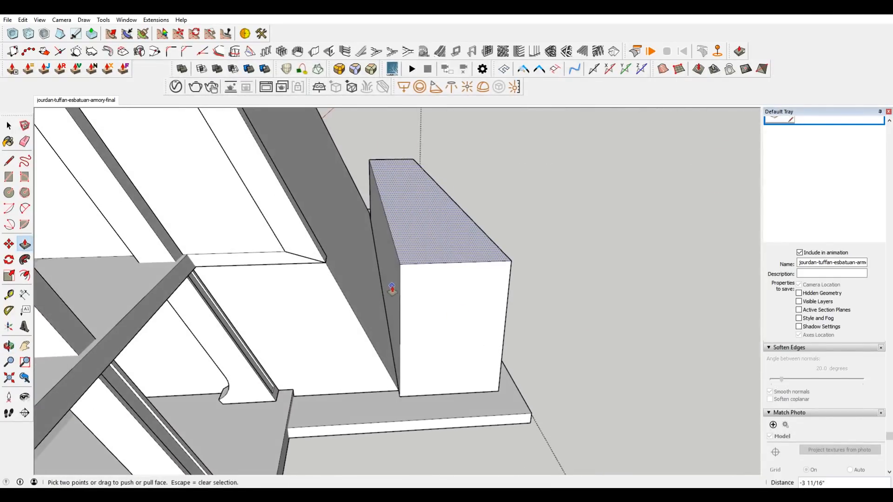
pyautogui.moveTo(392, 288); pyautogui.dragTo(346, 303)
pyautogui.moveTo(346, 303); pyautogui.dragTo(409, 325, button='middle')
pyautogui.press('space')
pyautogui.hotkey('ctrl', 'a')
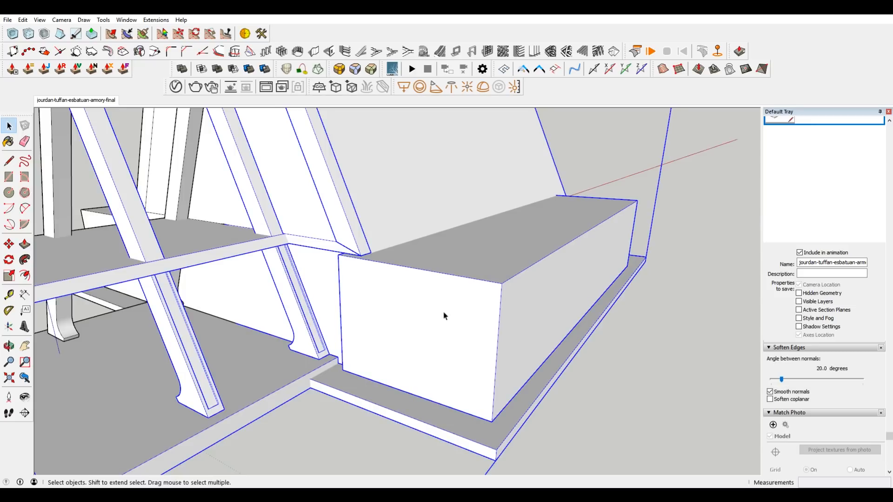
pyautogui.click(444, 316)
pyautogui.rightClick(437, 326)
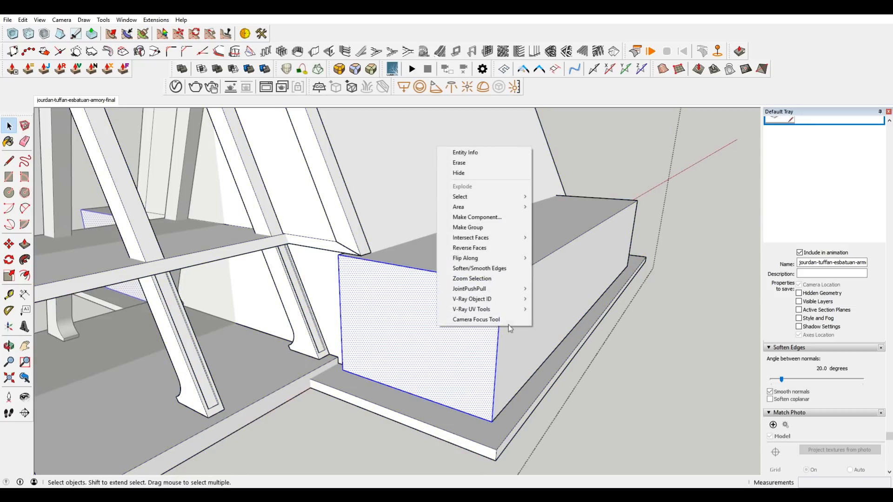
pyautogui.click(506, 227)
pyautogui.doubleClick(410, 319)
pyautogui.press('p')
pyautogui.press('space')
pyautogui.press('Escape')
pyautogui.doubleClick(492, 298)
pyautogui.press('Escape')
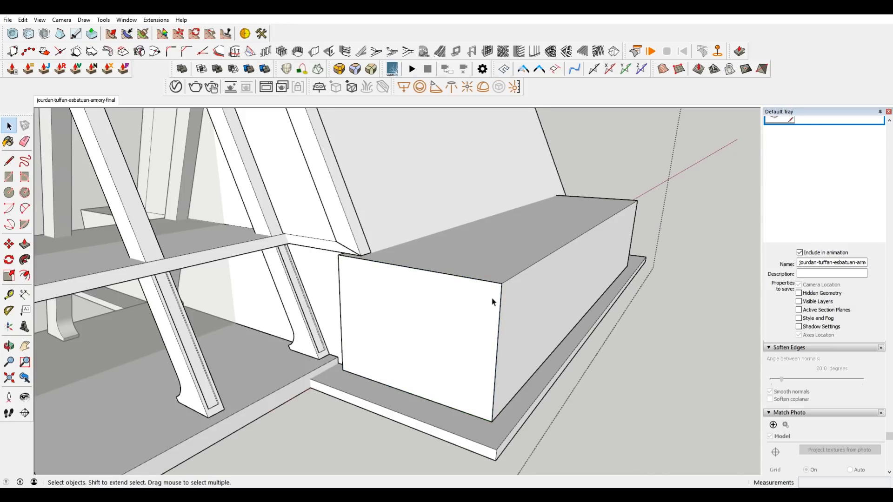
# Group all the faces and edges of the porch block beside the main building.
pyautogui.tripleClick(492, 300)
pyautogui.rightClick(492, 299)
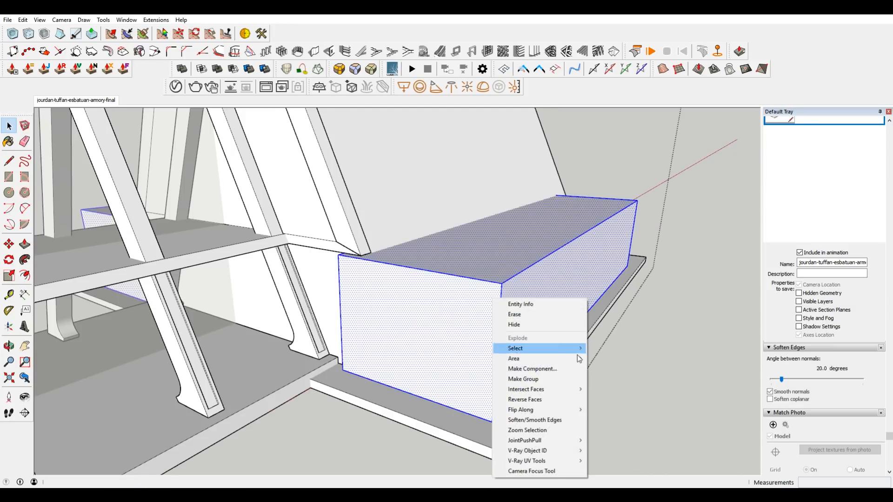
pyautogui.click(557, 378)
# Inside the porch block's group, extend its inner side about 1' 3 1/8" into the main building.
pyautogui.doubleClick(416, 321)
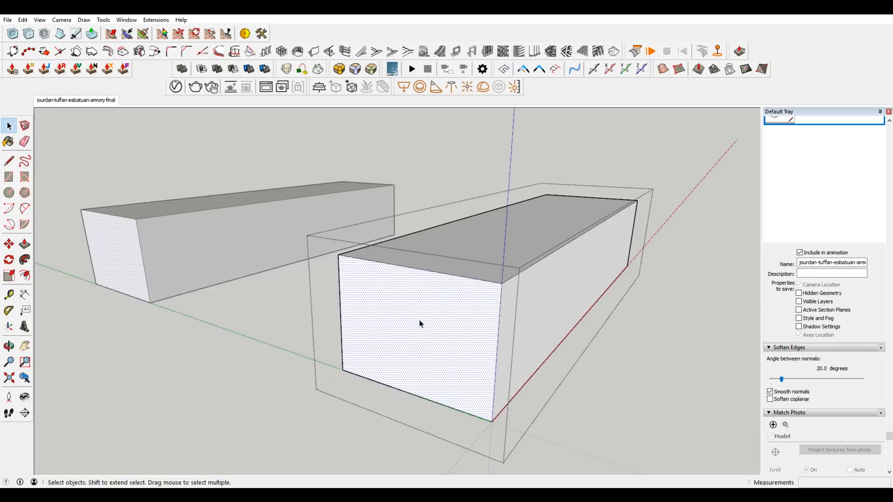
pyautogui.press('p')
pyautogui.moveTo(405, 325); pyautogui.dragTo(300, 226)
pyautogui.moveTo(372, 284); pyautogui.dragTo(238, 265, button='middle')
pyautogui.press('space')
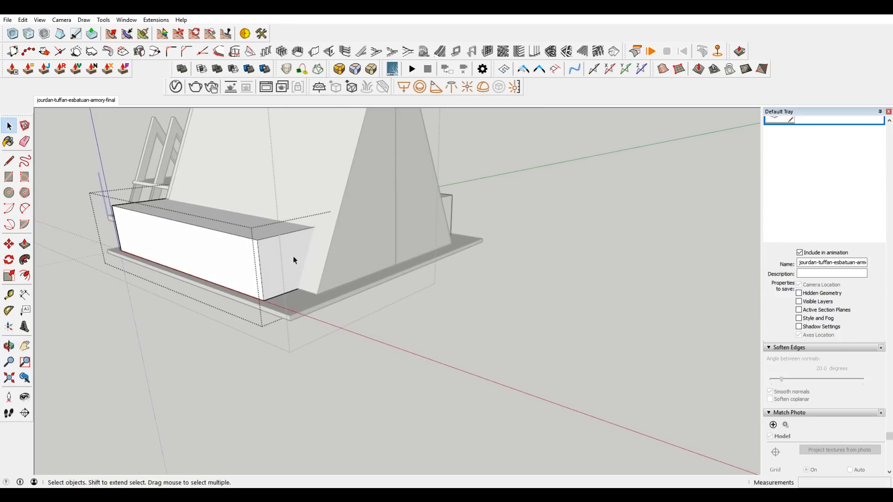
pyautogui.press('p')
pyautogui.moveTo(294, 261); pyautogui.dragTo(217, 285)
pyautogui.moveTo(217, 285); pyautogui.dragTo(397, 156, button='middle')
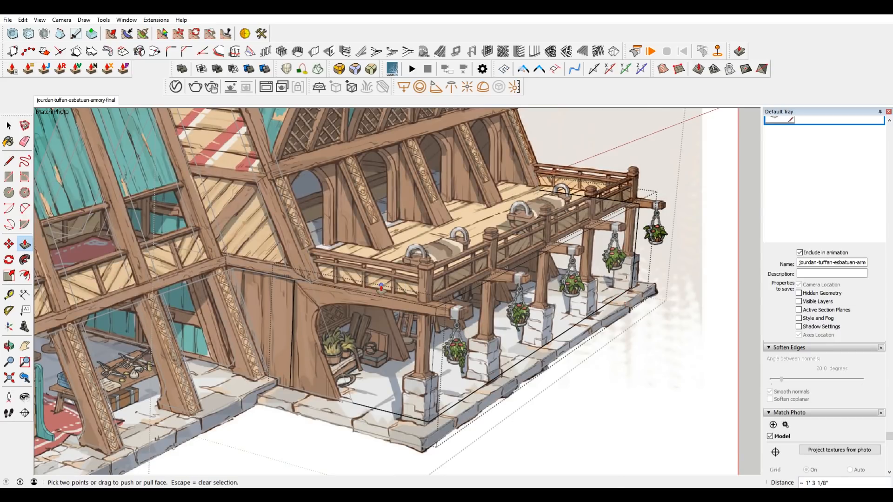
# Push the porch block's long outer face in 5" to match the post line and check it against the concept image.
pyautogui.scroll(2, 382, 288)
pyautogui.press('space')
pyautogui.click(403, 274)
pyautogui.click(512, 331)
pyautogui.press('p')
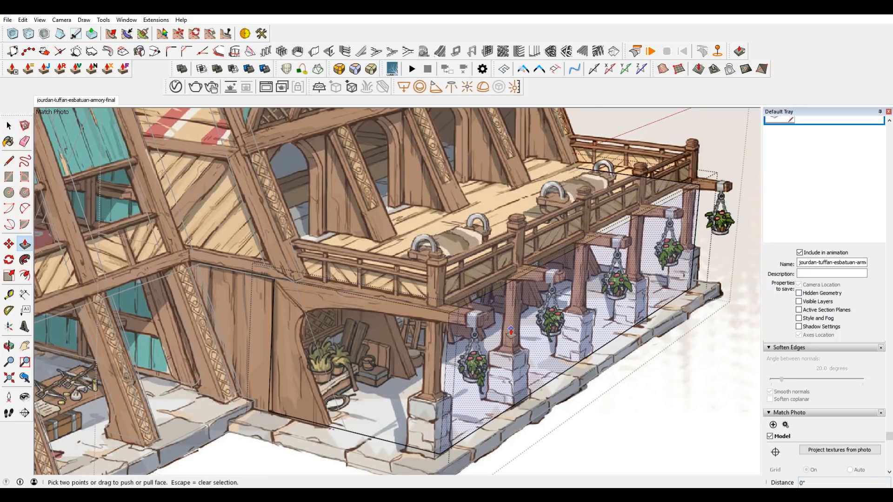
pyautogui.click(511, 329)
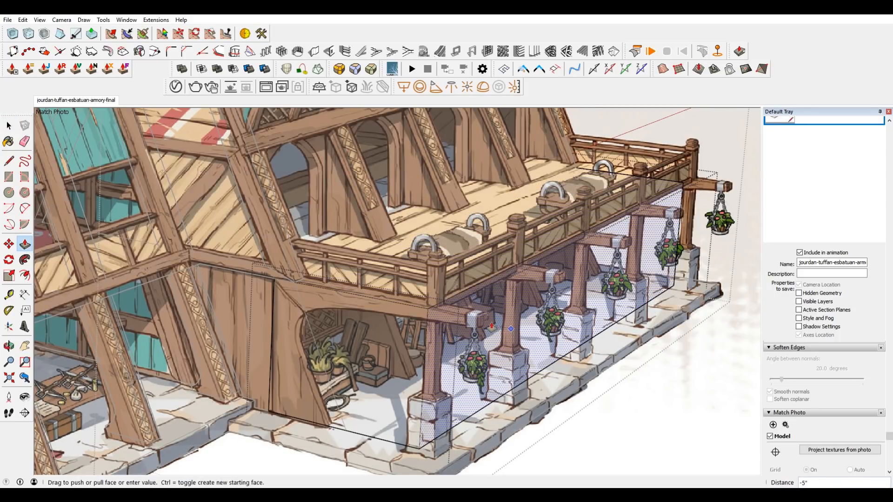
pyautogui.click(511, 329)
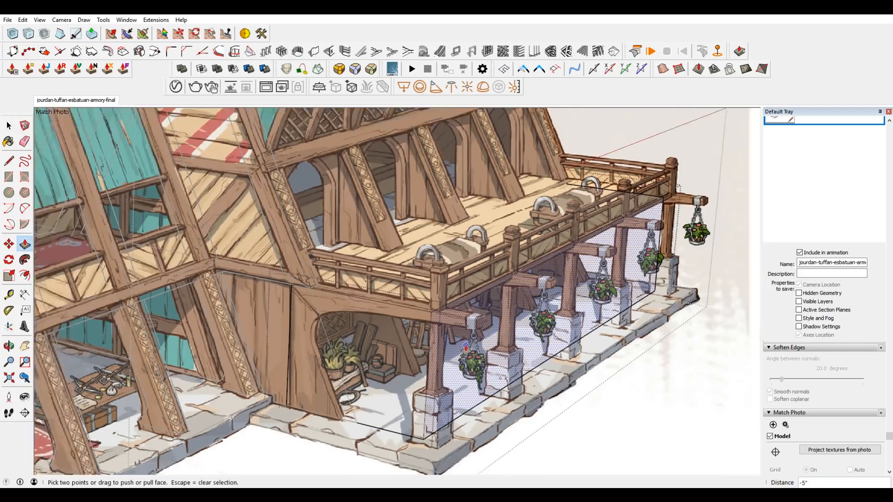
pyautogui.moveTo(631, 181); pyautogui.dragTo(331, 317, button='middle')
pyautogui.click(82, 103)
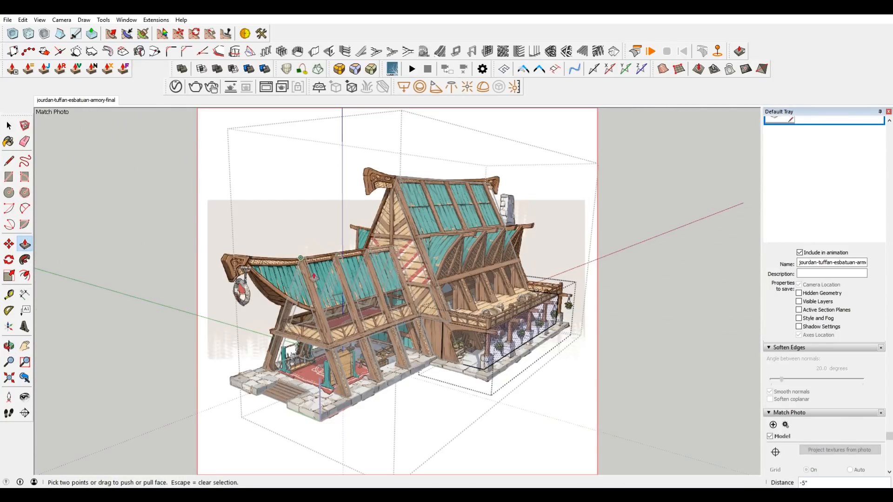
pyautogui.scroll(2, 477, 328)
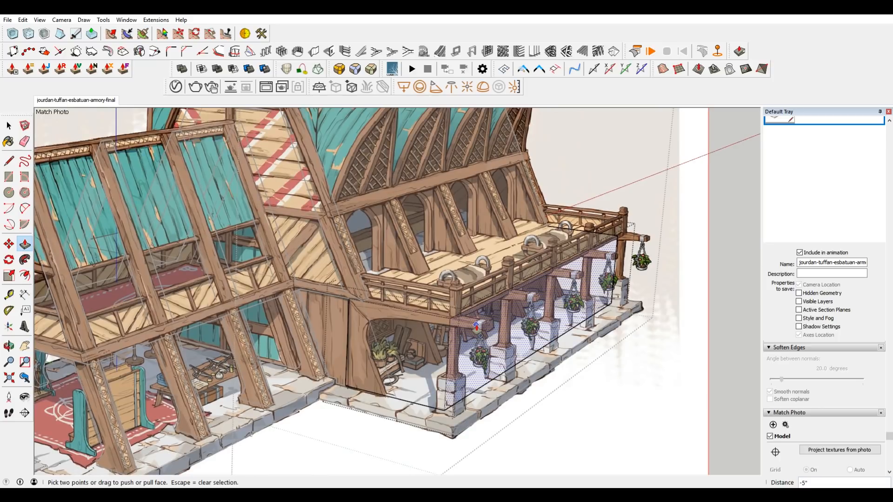
pyautogui.scroll(-1, 476, 326)
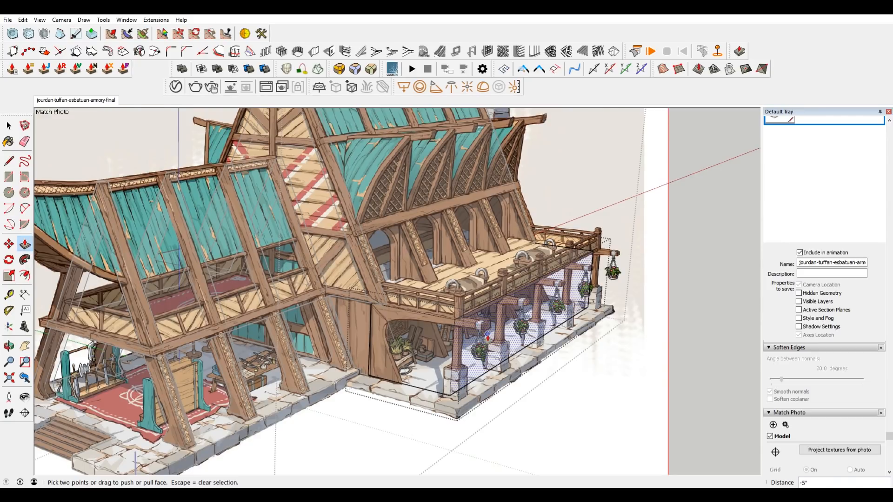
# Draw a line on the porch block's front face, running up the slanted edge of the wooden panel from its foot.
pyautogui.scroll(1, 530, 350)
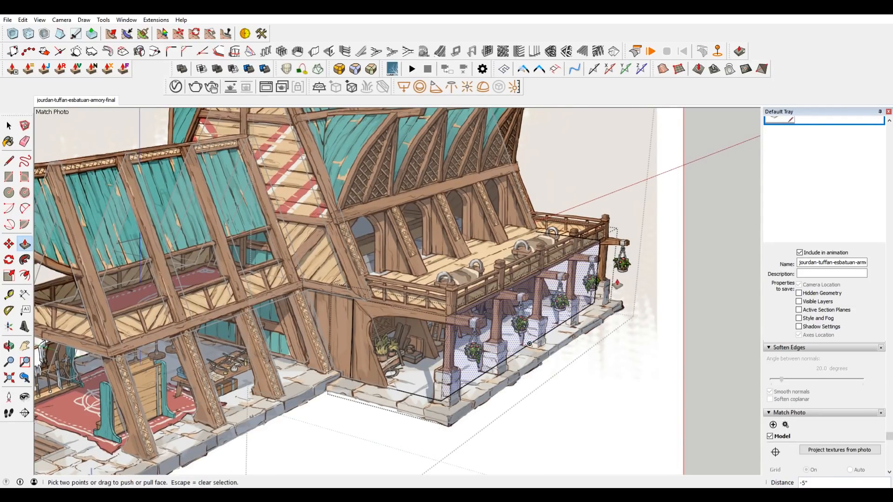
pyautogui.scroll(2, 651, 219)
pyautogui.moveTo(449, 189); pyautogui.dragTo(417, 242, button='middle')
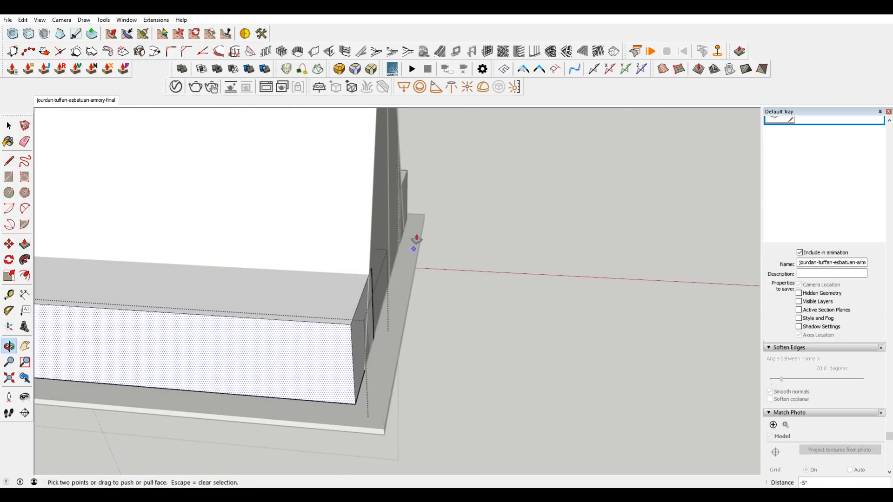
pyautogui.scroll(-2, 283, 324)
pyautogui.moveTo(283, 325); pyautogui.dragTo(602, 258, button='middle')
pyautogui.click(76, 100)
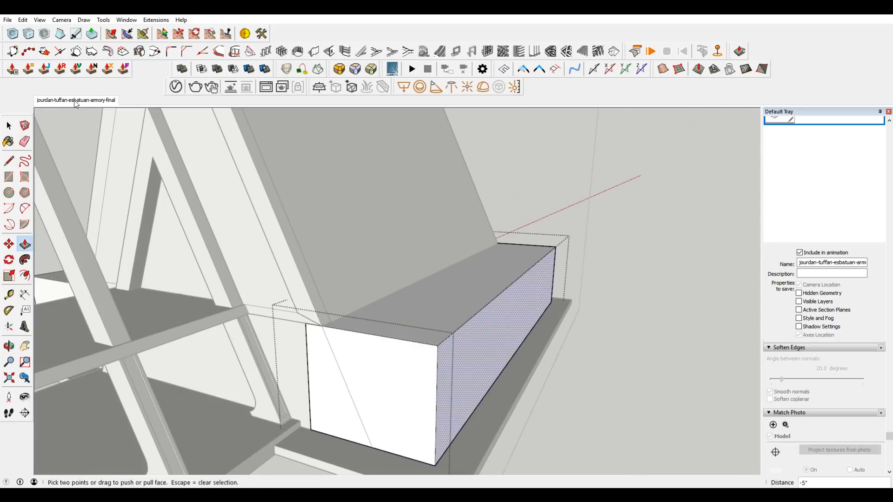
pyautogui.press('space')
pyautogui.scroll(5, 442, 282)
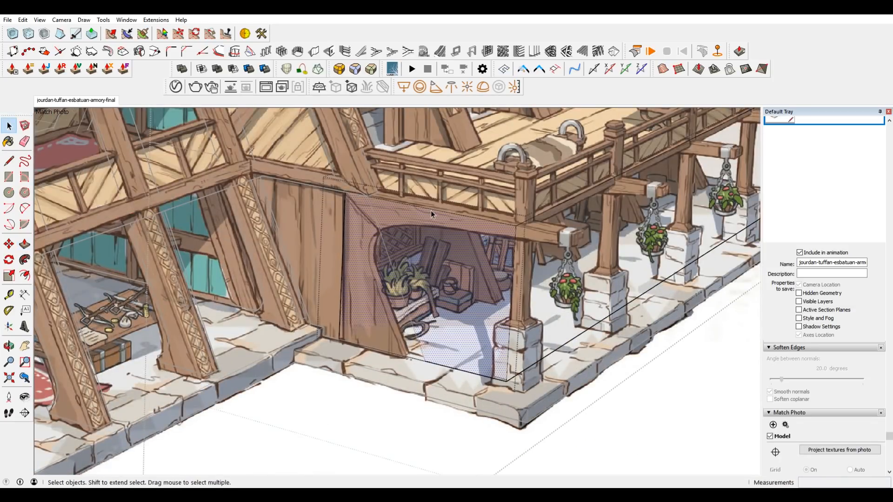
pyautogui.scroll(3, 405, 363)
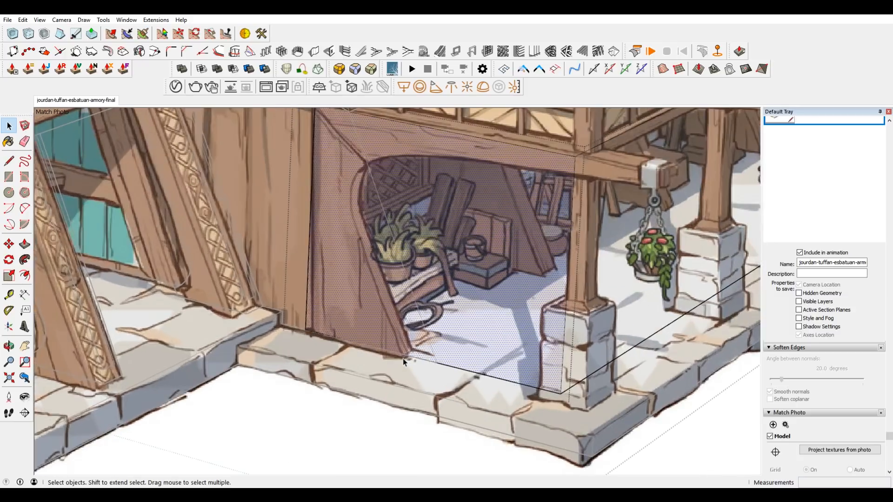
pyautogui.press('l')
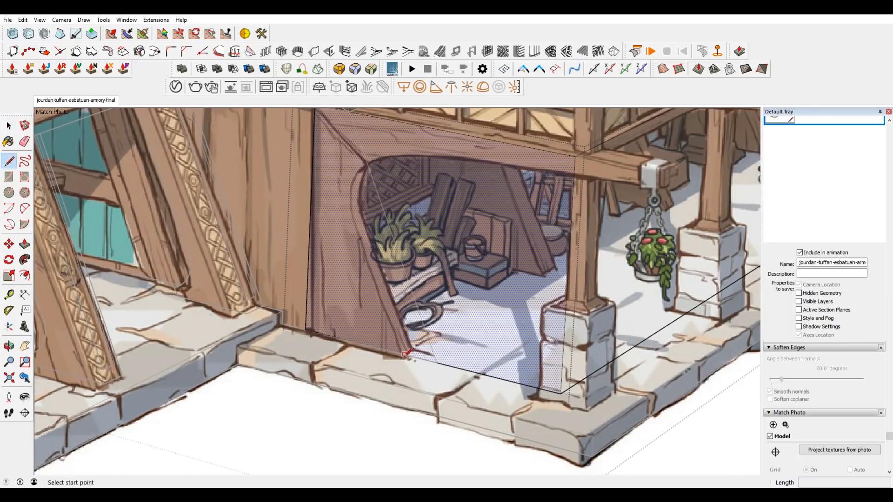
pyautogui.click(401, 355)
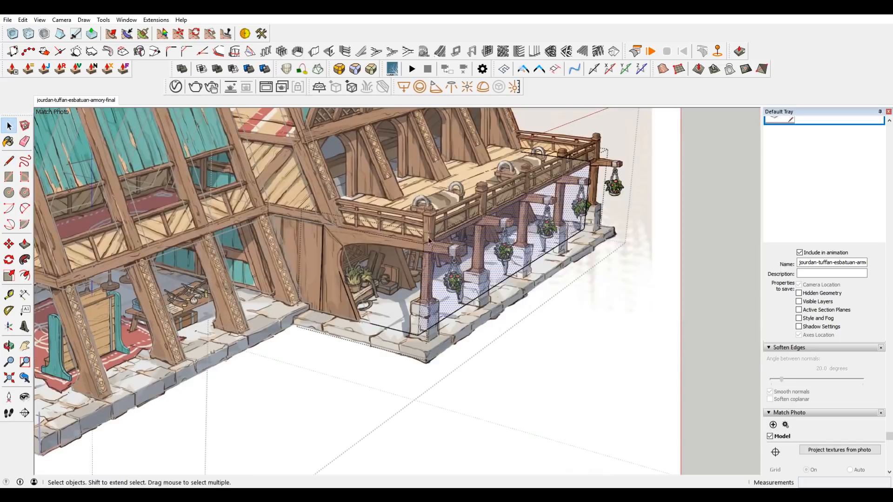
# Pull the porch block's long outer face outward by 2' 8 1/4" as a new section beyond the post line.
pyautogui.press('p')
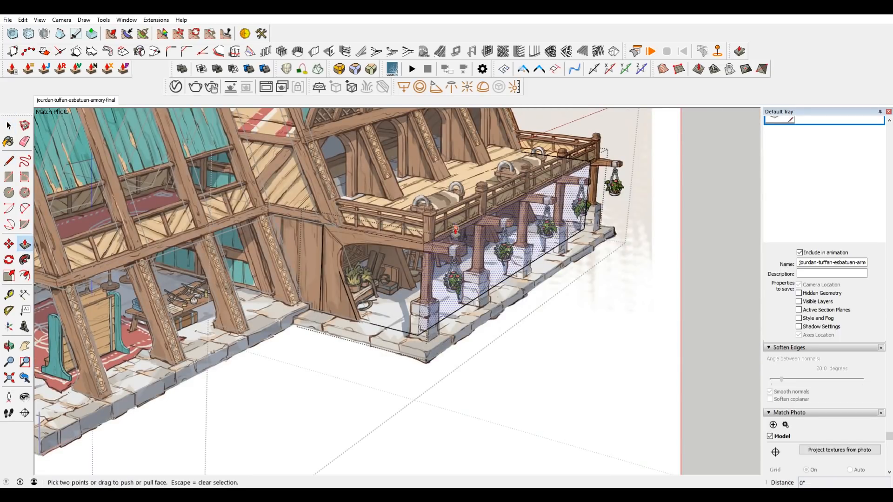
pyautogui.click(462, 248)
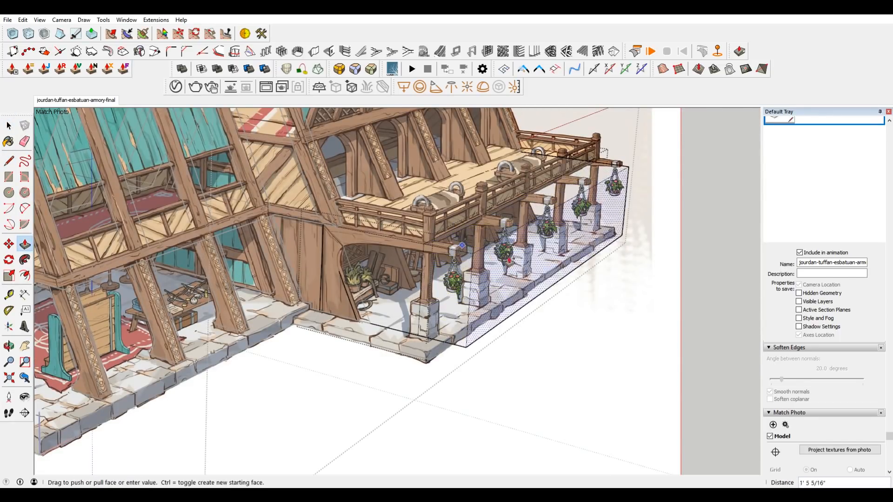
pyautogui.click(452, 222)
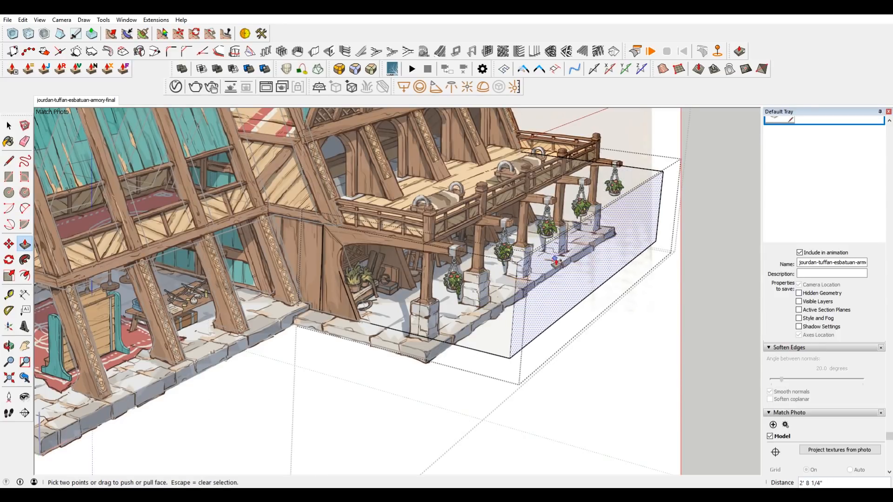
pyautogui.moveTo(511, 241); pyautogui.dragTo(503, 263, button='middle')
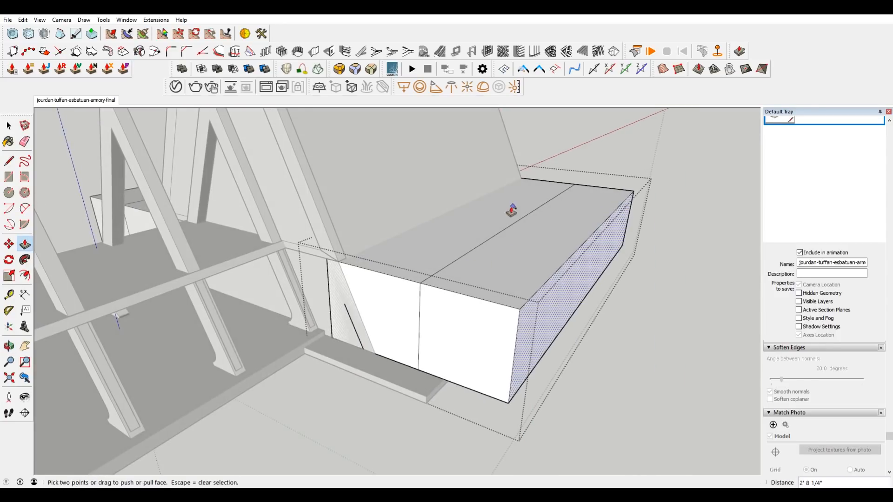
# Draw a line along the underside of the balcony's front beam, ending at the vertical edge beside the corner post.
pyautogui.press('space')
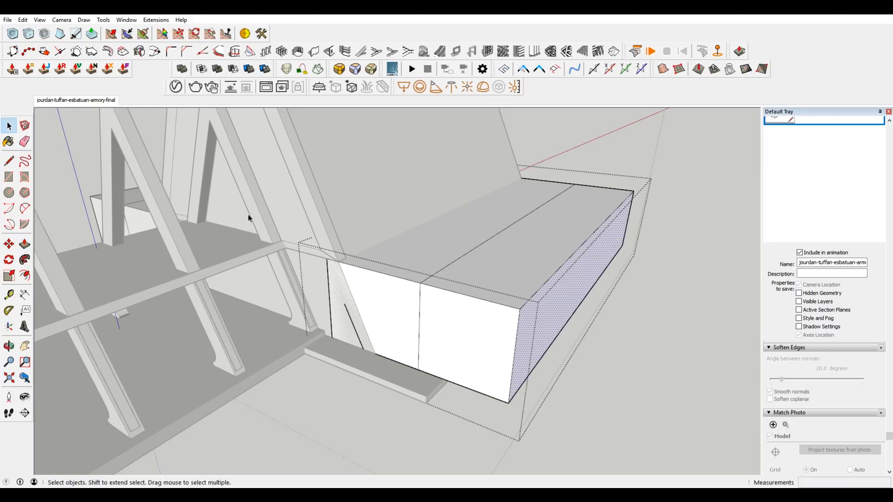
pyautogui.click(69, 100)
pyautogui.scroll(4, 509, 308)
pyautogui.scroll(3, 558, 367)
pyautogui.press('l')
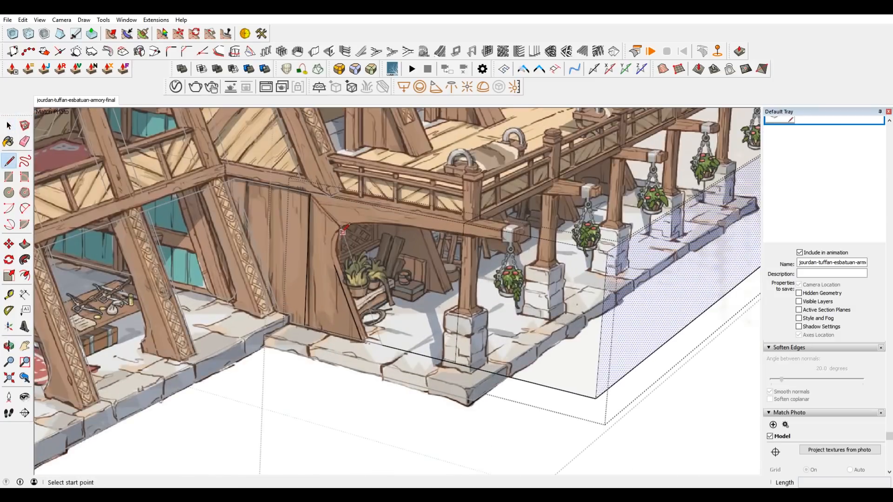
pyautogui.click(401, 224)
pyautogui.scroll(5, 512, 235)
pyautogui.click(513, 228)
pyautogui.scroll(-5, 513, 228)
pyautogui.press('Escape')
pyautogui.scroll(1, 362, 218)
pyautogui.press('space')
pyautogui.click(344, 208)
# Extend the beam's underside line about 1' 10 3/8" inward and the panel's slanted line about 1' 2 5/8" upward to meet it.
pyautogui.press('l')
pyautogui.click(350, 209)
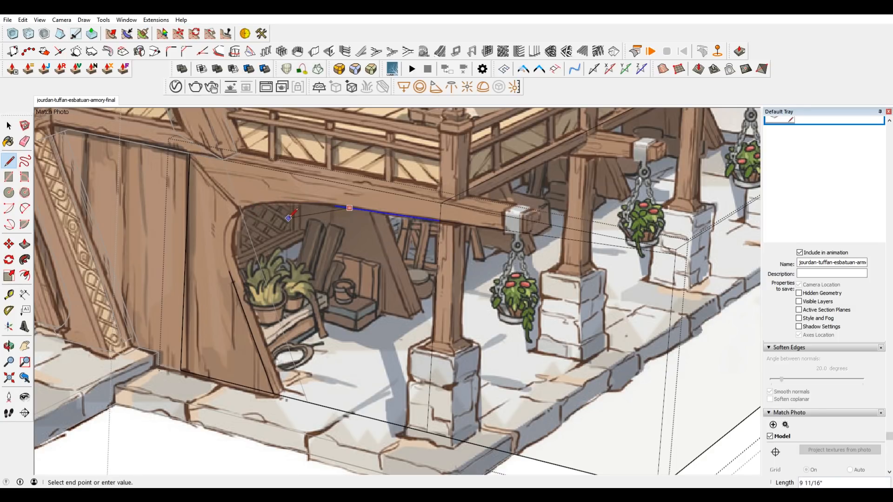
pyautogui.scroll(1, 290, 218)
pyautogui.press('Escape')
pyautogui.click(346, 202)
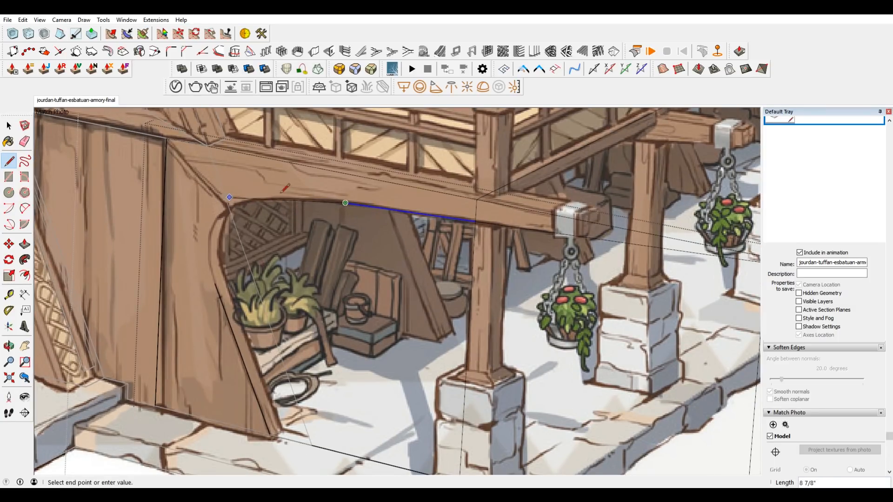
pyautogui.click(171, 178)
pyautogui.press('Escape')
pyautogui.click(219, 297)
pyautogui.click(172, 178)
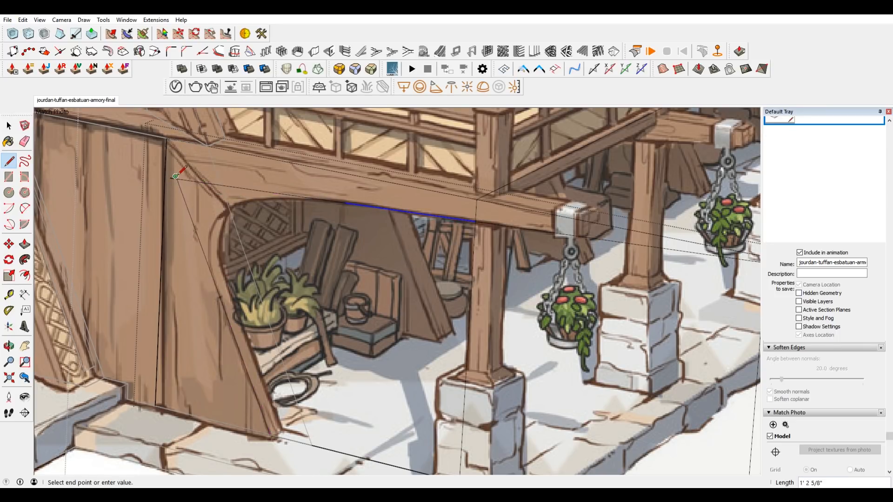
# Try to round the corner between the beam line and the slanted line with the 1001bit Fillet.
pyautogui.press('space')
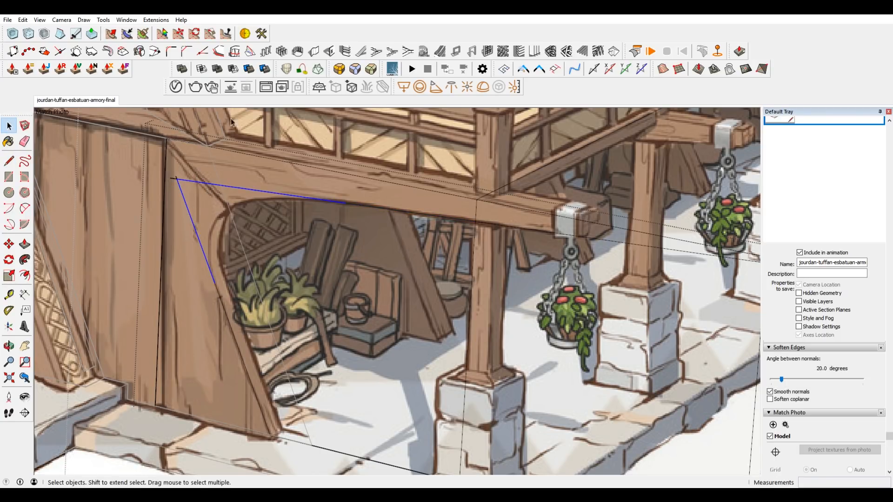
pyautogui.click(171, 51)
pyautogui.click(260, 193)
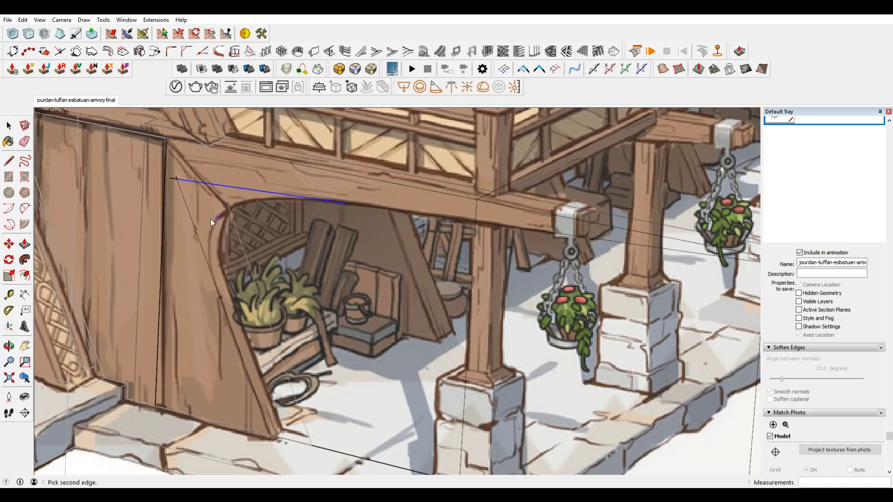
pyautogui.click(191, 230)
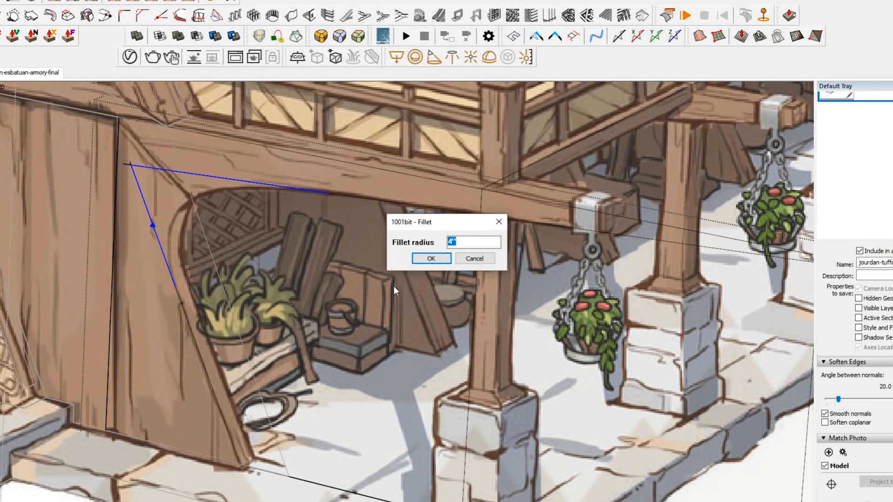
pyautogui.press('Return')
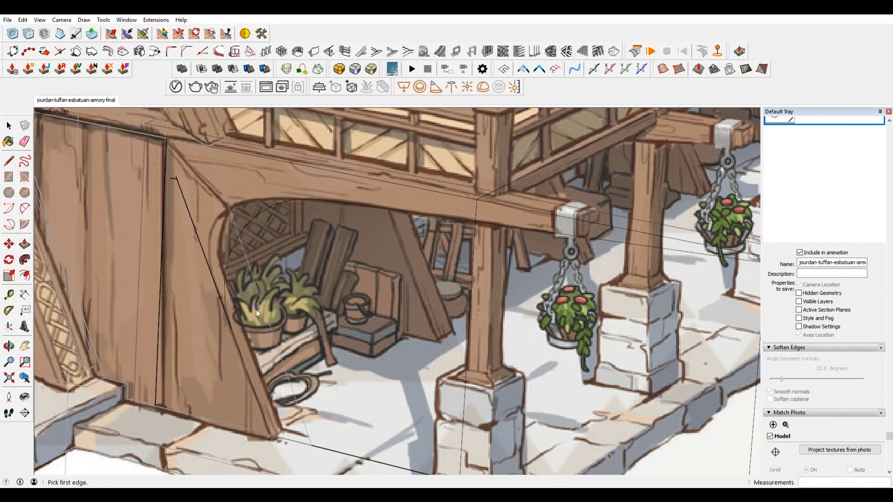
pyautogui.press('space')
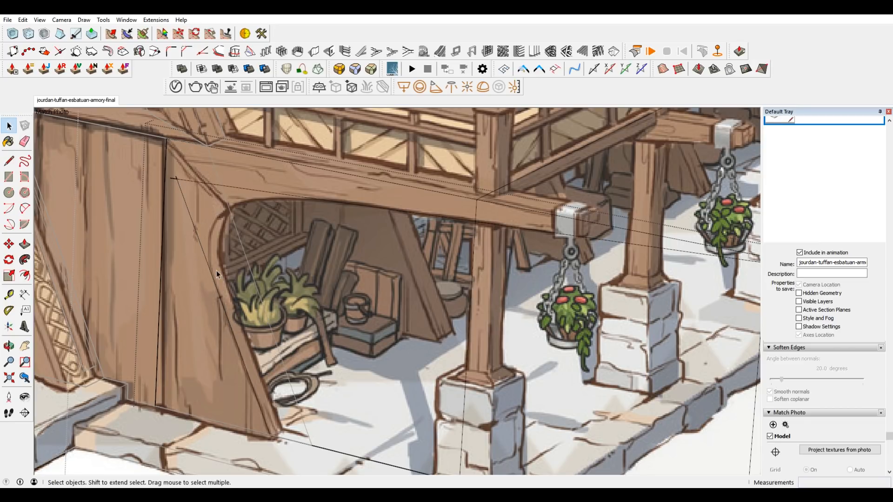
pyautogui.press('l')
pyautogui.scroll(5, 213, 253)
pyautogui.click(228, 287)
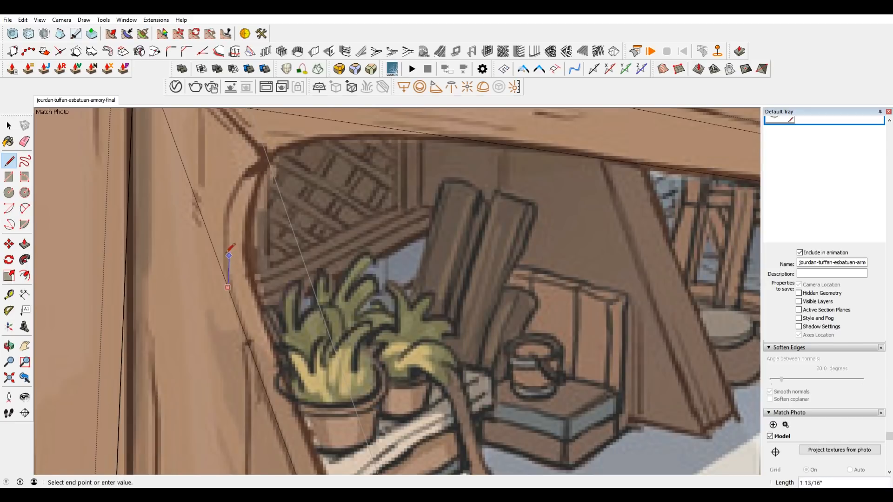
pyautogui.scroll(2, 226, 240)
pyautogui.press('Escape')
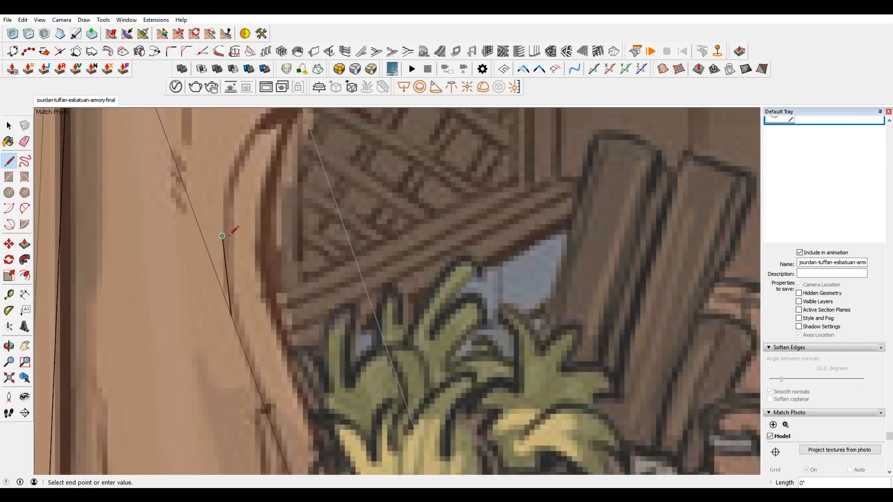
pyautogui.scroll(-3, 235, 219)
pyautogui.scroll(4, 236, 204)
pyautogui.scroll(-3, 238, 207)
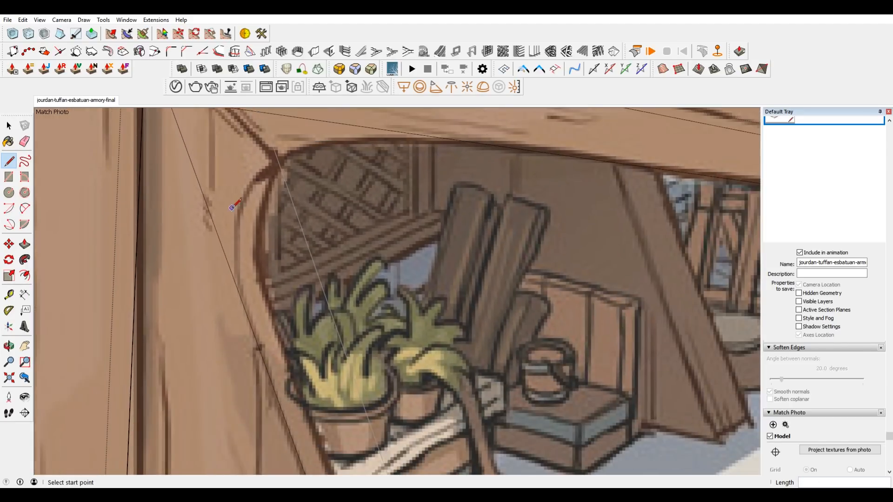
pyautogui.press('space')
# Hide the rest of the model around the porch block and erase the line stub overshooting the opening's upper corner.
pyautogui.scroll(-2, 241, 216)
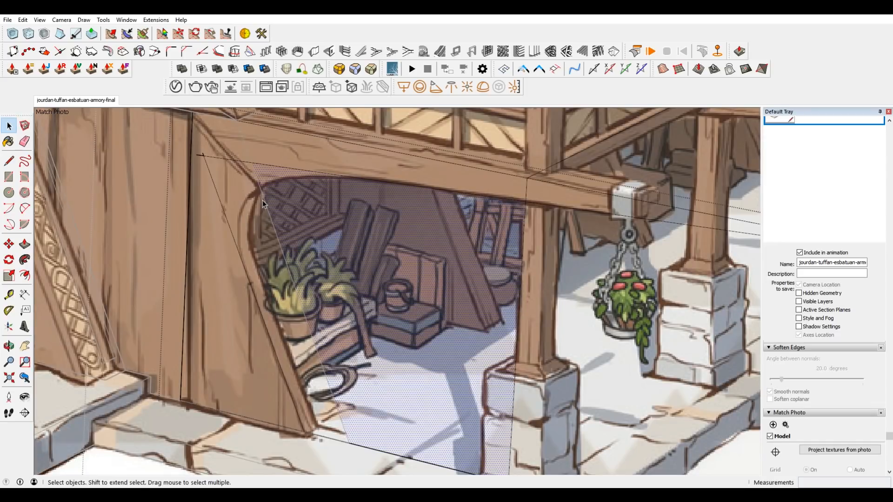
pyautogui.press('i')
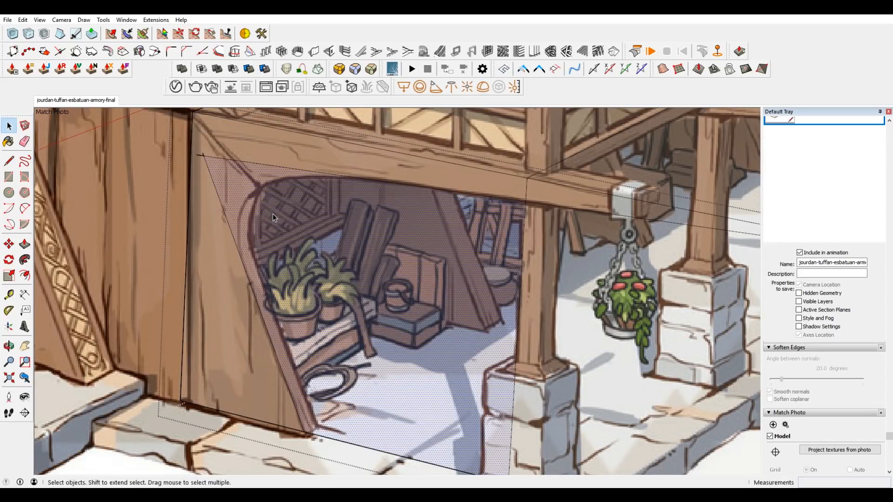
pyautogui.press('e')
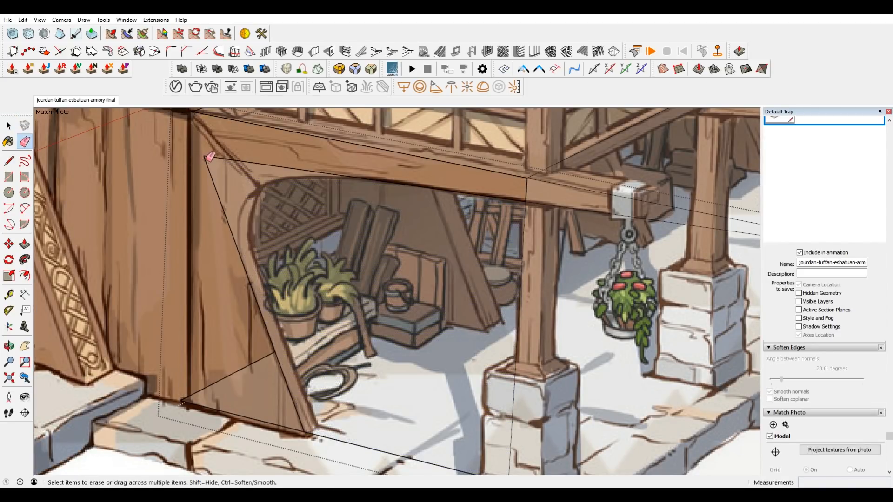
pyautogui.scroll(3, 208, 159)
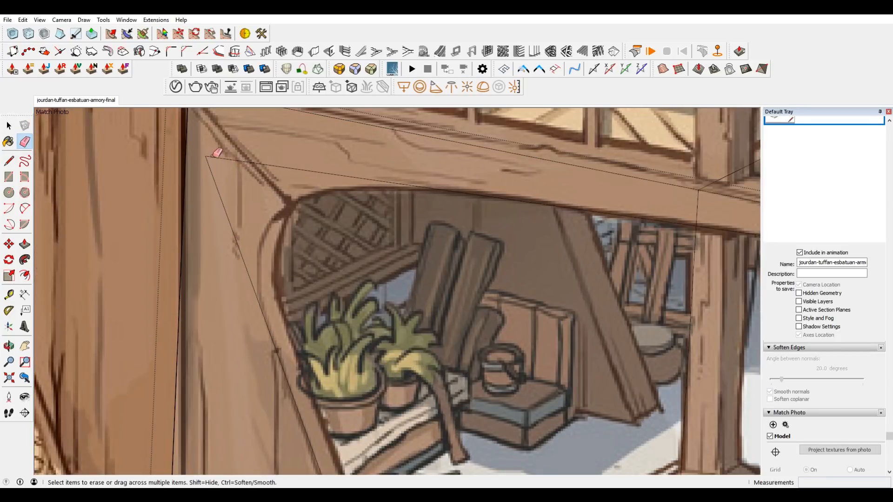
pyautogui.scroll(-5, 216, 152)
pyautogui.scroll(4, 256, 200)
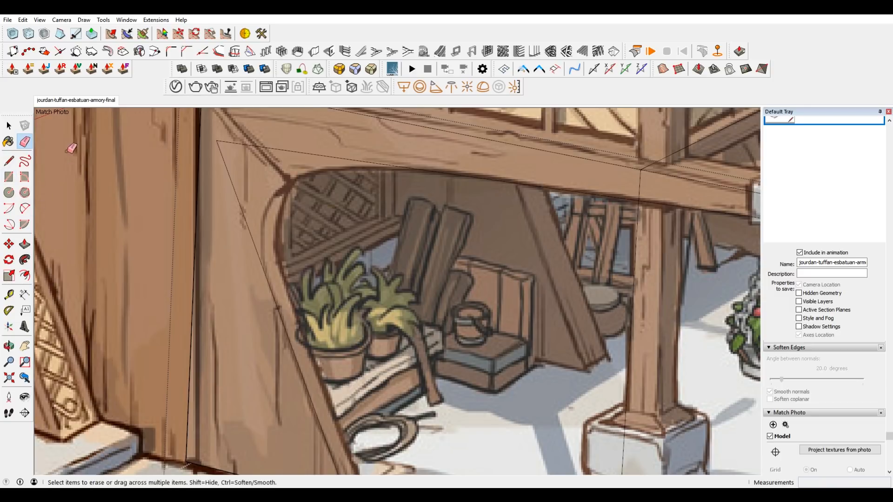
# Try to trace the opening's rounded corner with short line segments running upward from the panel's slanted line.
pyautogui.click(9, 161)
pyautogui.scroll(5, 269, 285)
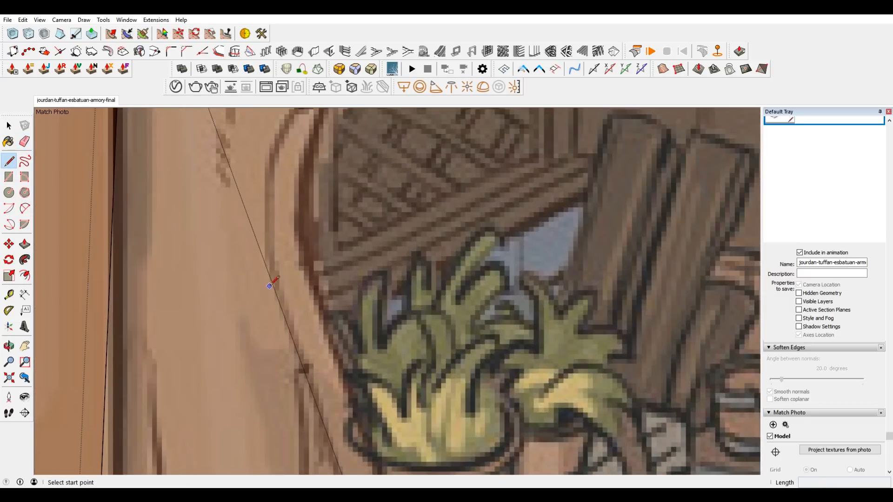
pyautogui.click(272, 283)
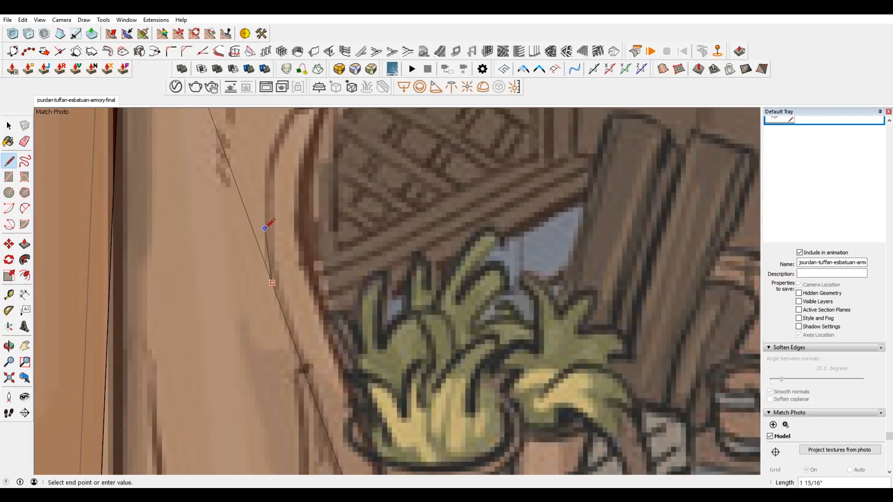
pyautogui.scroll(2, 268, 179)
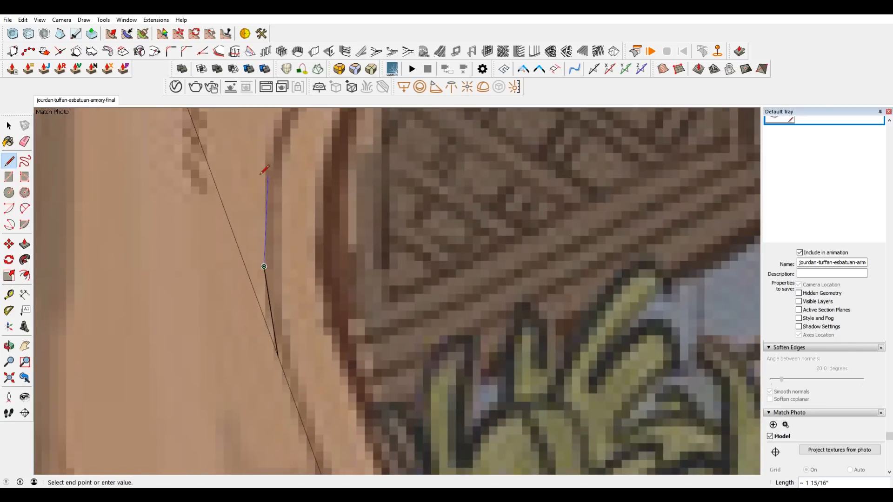
pyautogui.click(268, 175)
pyautogui.scroll(-3, 266, 198)
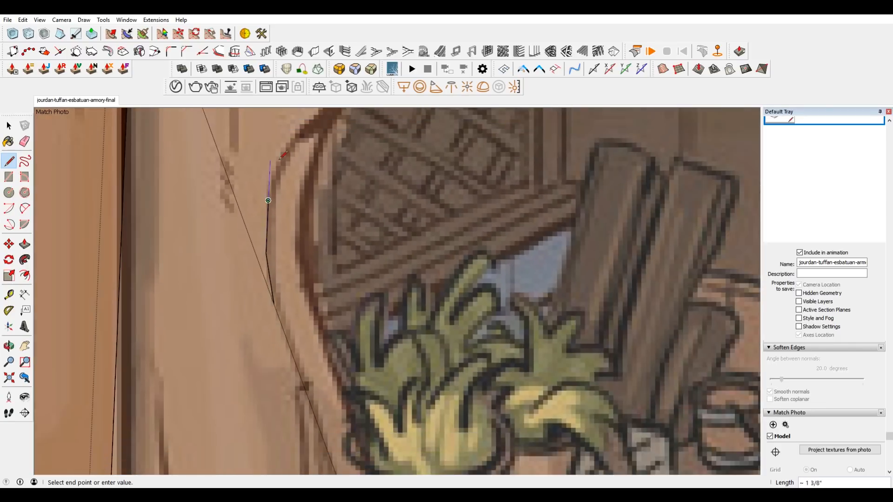
pyautogui.scroll(3, 266, 197)
pyautogui.scroll(-3, 265, 259)
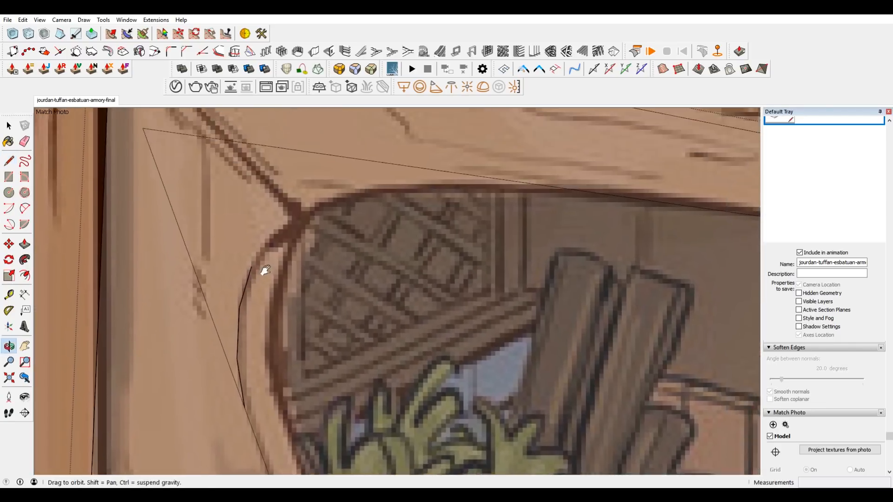
pyautogui.click(290, 225)
pyautogui.scroll(2, 344, 199)
pyautogui.scroll(-4, 326, 200)
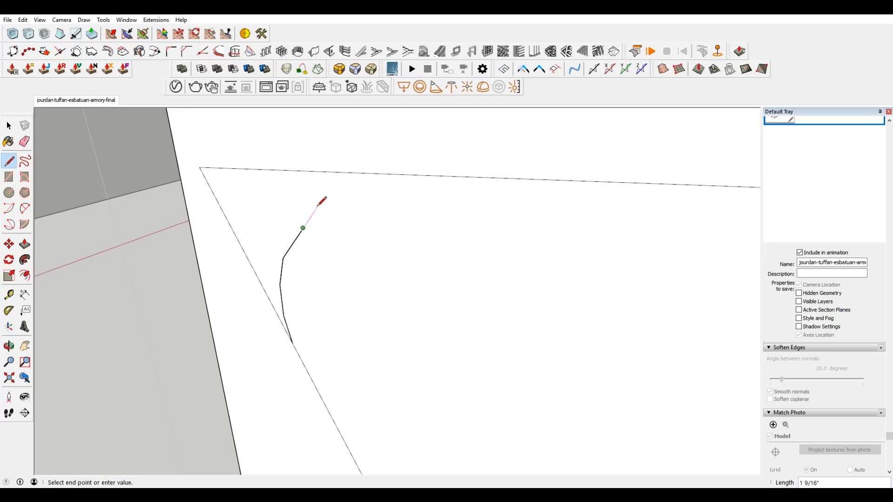
pyautogui.scroll(-5, 325, 235)
pyautogui.scroll(3, 321, 239)
pyautogui.moveTo(316, 241)
pyautogui.mouseDown(button='middle')
pyautogui.moveTo(258, 238)
pyautogui.moveTo(237, 256)
pyautogui.moveTo(321, 282)
pyautogui.moveTo(442, 299)
pyautogui.mouseUp(button='middle')
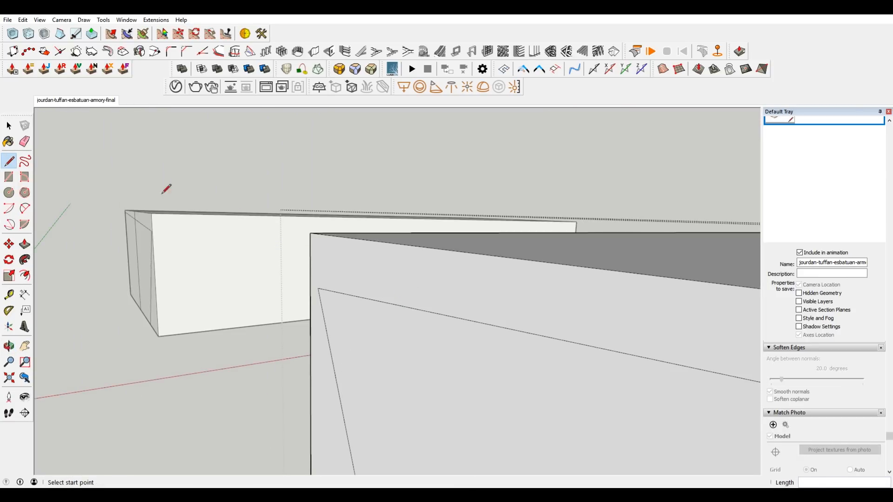
# Return to the matched photo view and draw a line from the beam's underside line toward the opening's rounded corner.
pyautogui.click(77, 101)
pyautogui.scroll(5, 549, 237)
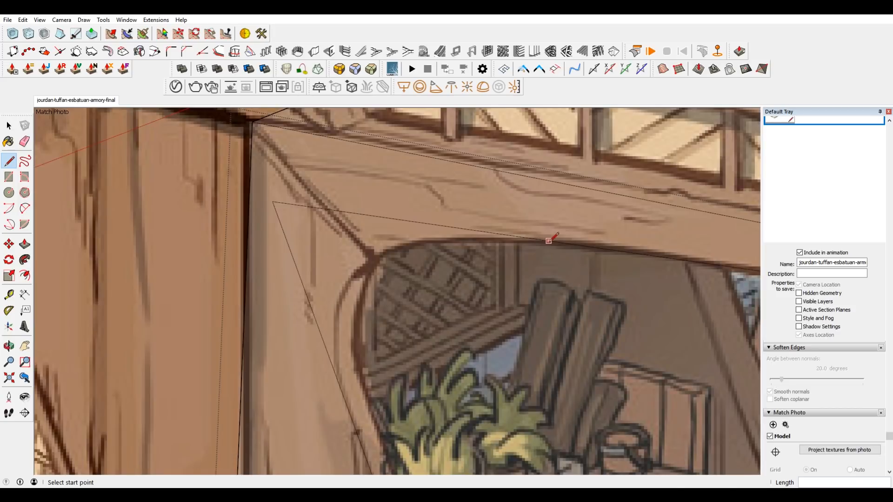
pyautogui.click(648, 255)
pyautogui.scroll(3, 600, 248)
pyautogui.scroll(-4, 531, 236)
pyautogui.press('Escape')
pyautogui.scroll(3, 592, 195)
pyautogui.click(596, 195)
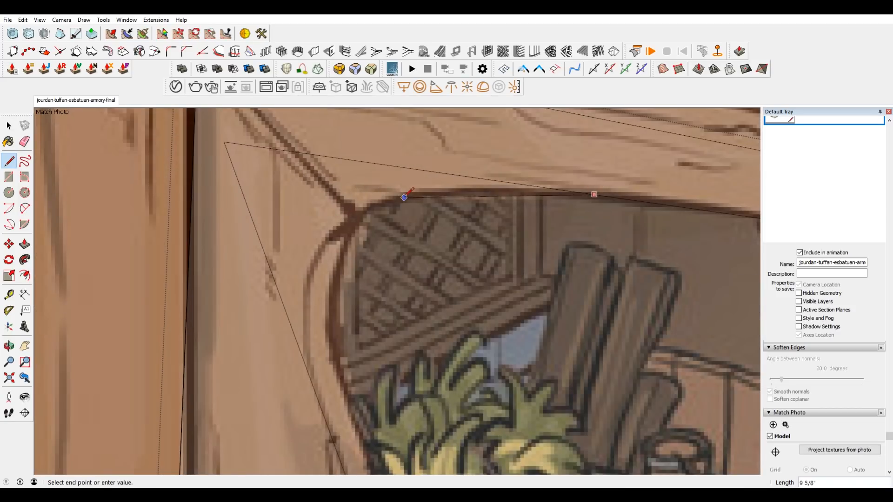
pyautogui.scroll(3, 409, 193)
pyautogui.click(422, 192)
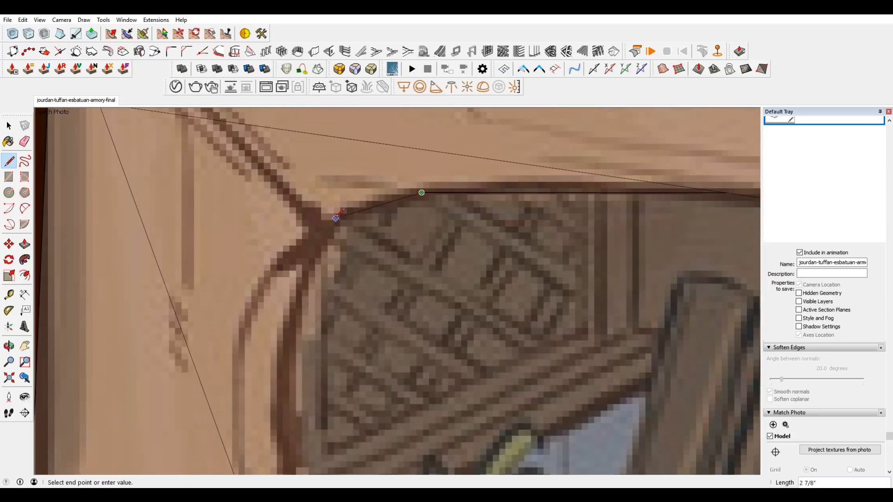
# Continue the outline with short line segments around the opening's rounded upper corner, following the concept image.
pyautogui.click(357, 207)
pyautogui.scroll(5, 290, 242)
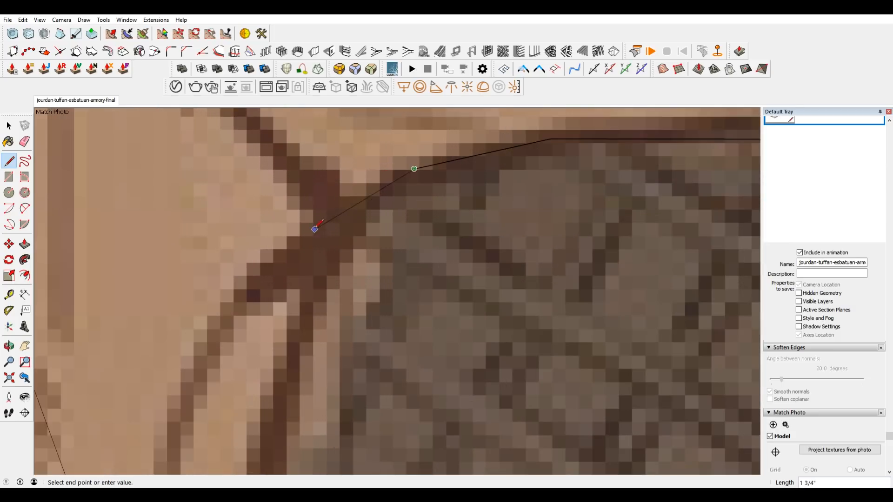
pyautogui.click(342, 206)
pyautogui.scroll(-2, 341, 206)
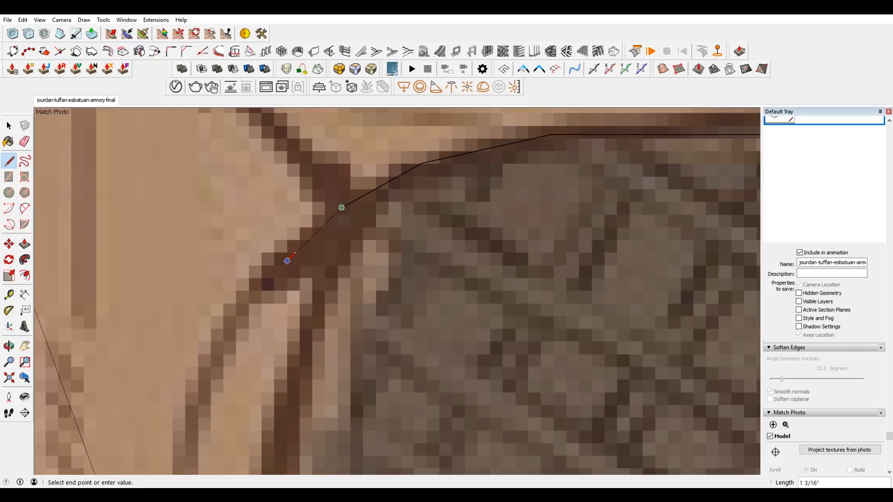
pyautogui.click(287, 258)
pyautogui.scroll(-2, 287, 258)
pyautogui.scroll(2, 248, 303)
pyautogui.click(249, 305)
pyautogui.scroll(-1, 242, 326)
pyautogui.click(229, 357)
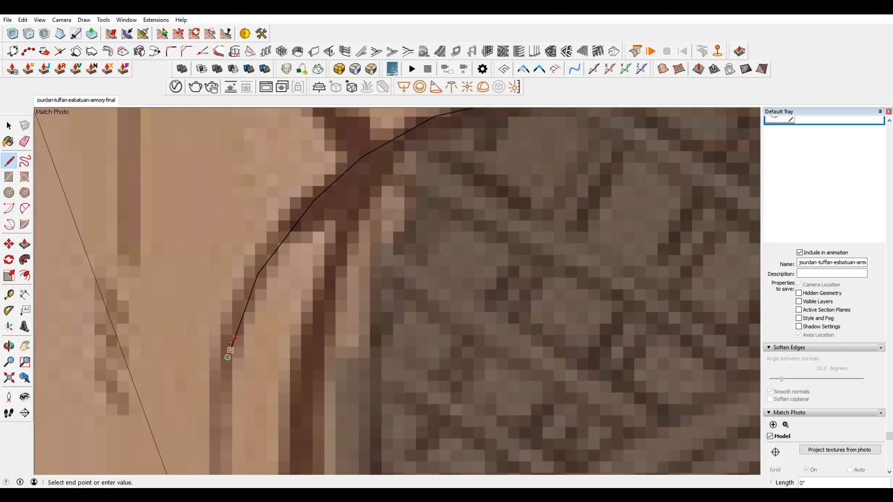
# Continue the line segments down the opening's curved side until they meet the panel's slanted line.
pyautogui.scroll(-2, 227, 350)
pyautogui.scroll(2, 255, 283)
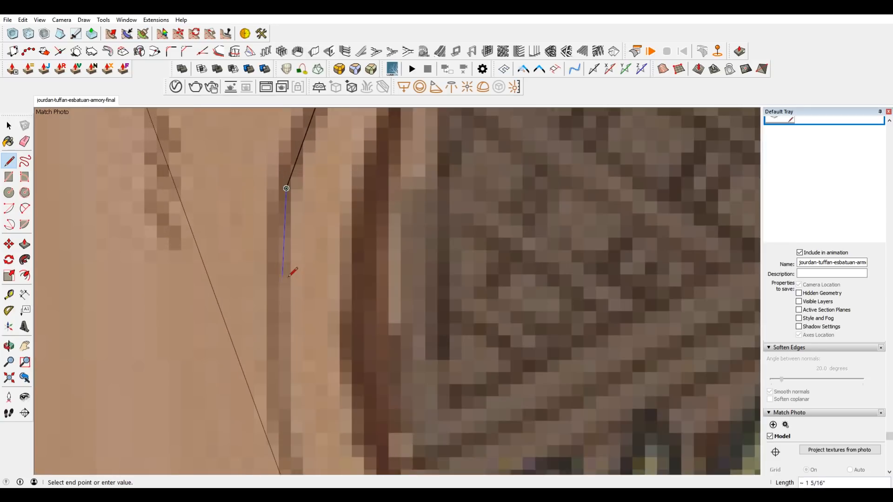
pyautogui.scroll(2, 276, 299)
pyautogui.click(275, 298)
pyautogui.scroll(-1, 275, 296)
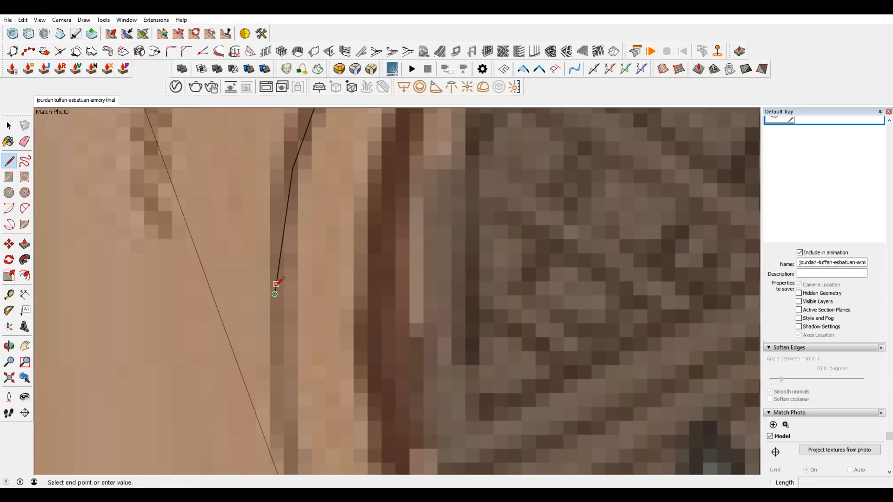
pyautogui.scroll(2, 278, 285)
pyautogui.click(281, 239)
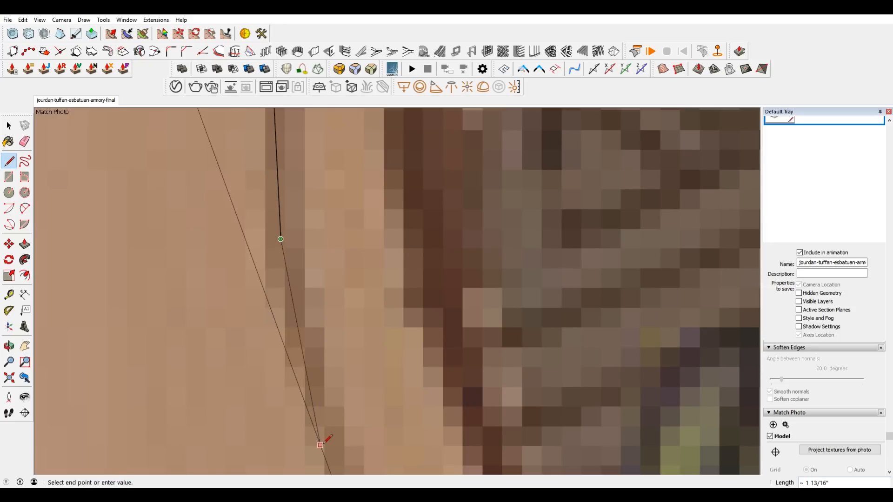
pyautogui.scroll(-10, 326, 242)
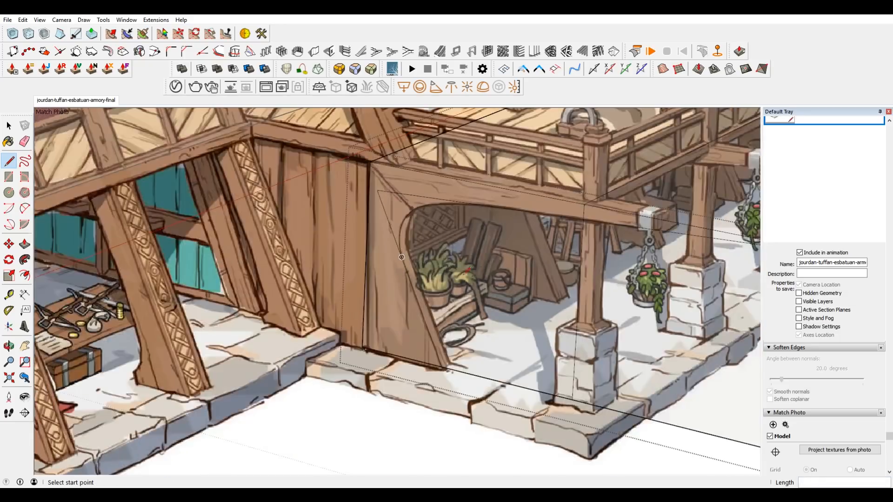
# Draw a line from the curve's long upper segment to the beam's underside line to soften the transition.
pyautogui.moveTo(507, 253); pyautogui.dragTo(474, 311, button='middle')
pyautogui.scroll(3, 475, 211)
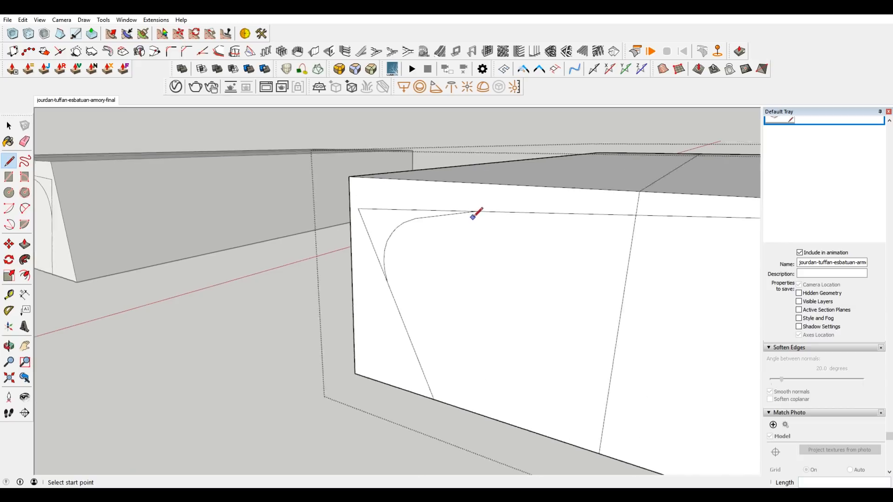
pyautogui.click(434, 214)
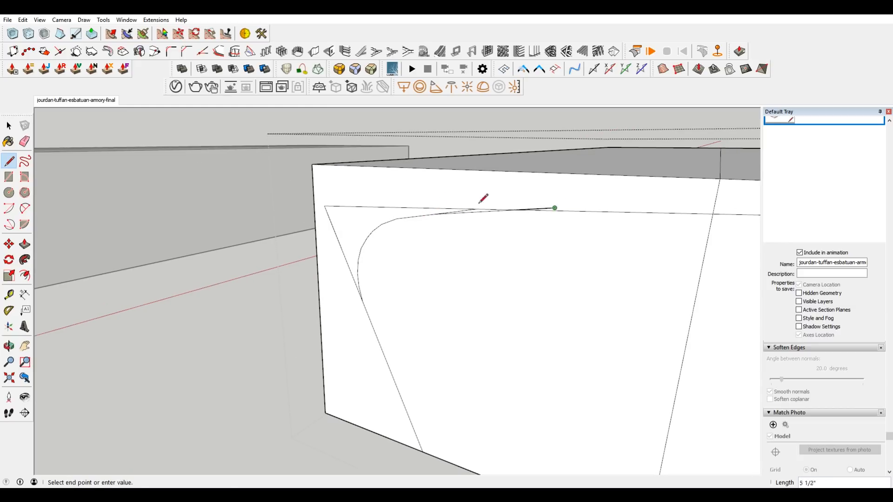
pyautogui.press('space')
pyautogui.scroll(2, 408, 227)
pyautogui.press('l')
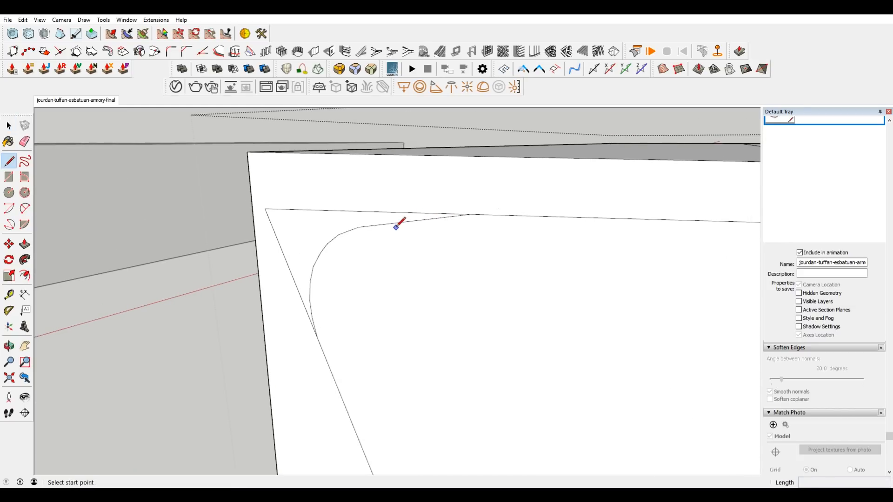
pyautogui.click(410, 221)
pyautogui.click(564, 217)
# Erase the leftover beam line and curve segment beyond the new transition and the slanted line's stub above the curve.
pyautogui.press('e')
pyautogui.scroll(2, 447, 211)
pyautogui.moveTo(500, 218); pyautogui.dragTo(439, 217)
pyautogui.click(576, 224)
pyautogui.scroll(-2, 357, 227)
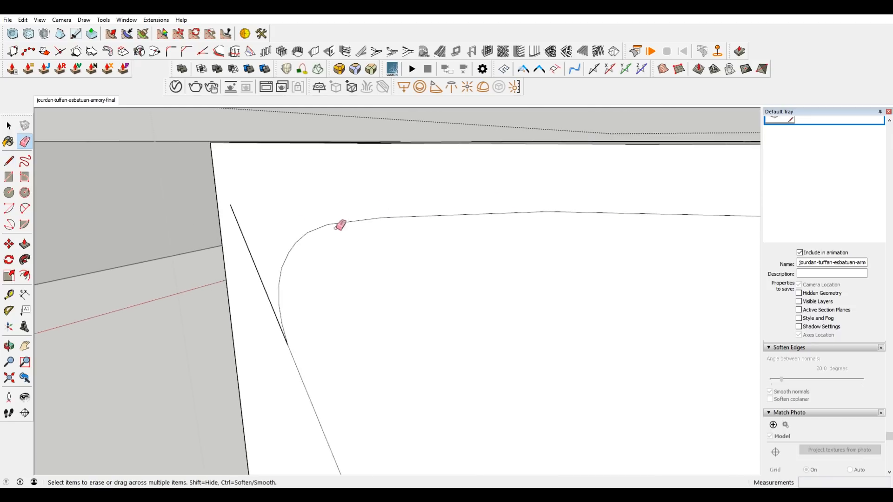
pyautogui.click(258, 250)
pyautogui.scroll(2, 281, 311)
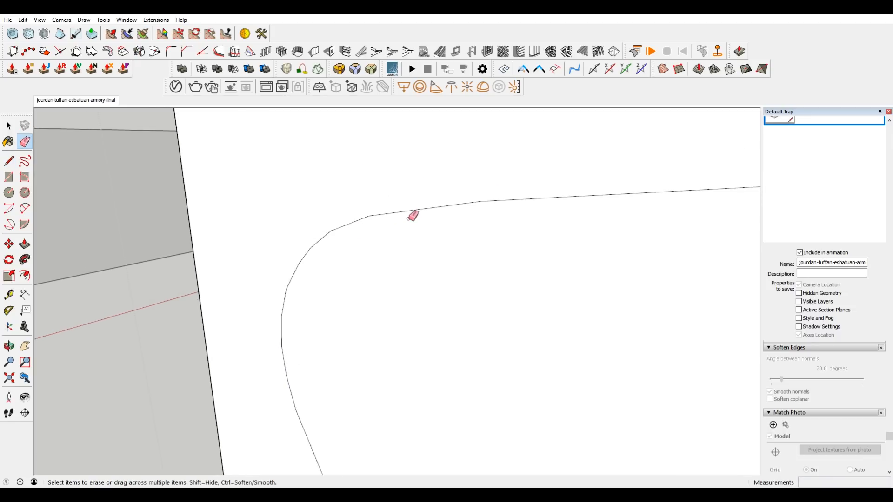
# Cut off the sharp vertex at the curve's upper end with a short line and erase the replaced edge pieces.
pyautogui.scroll(2, 410, 218)
pyautogui.press('l')
pyautogui.click(339, 232)
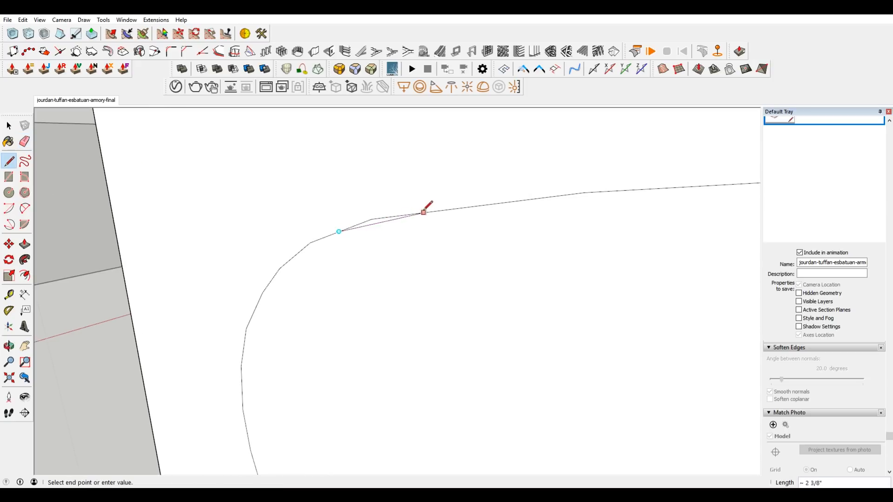
pyautogui.click(410, 214)
pyautogui.press('e')
pyautogui.moveTo(364, 222); pyautogui.dragTo(398, 216)
pyautogui.scroll(-3, 431, 192)
pyautogui.scroll(-2, 460, 194)
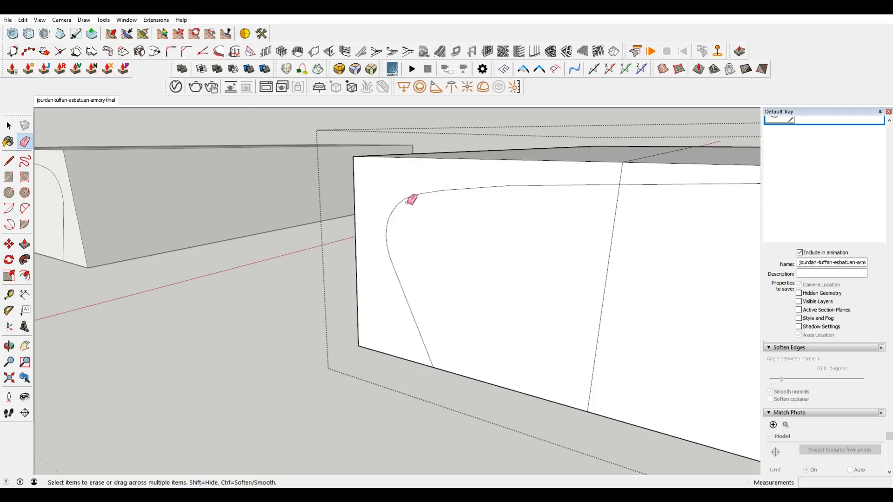
# Draw a line about 1' 1 1/16" long across the bend between curve and beam line, and erase the replaced edges.
pyautogui.press('l')
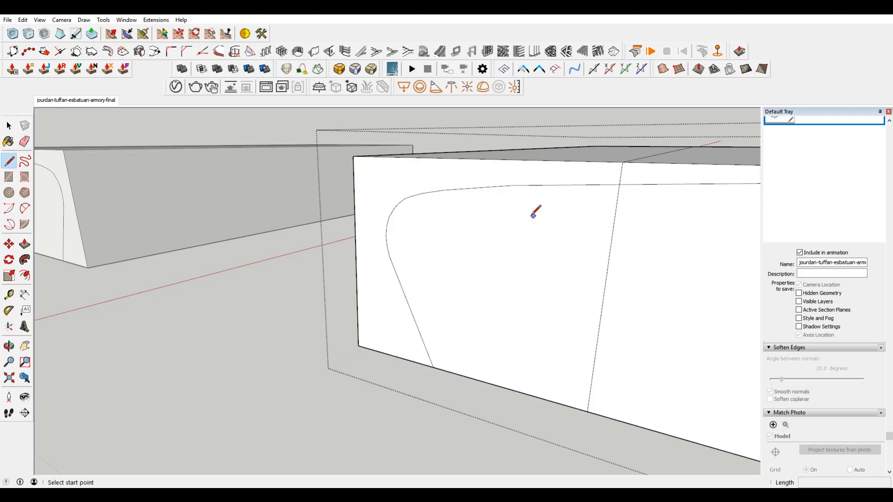
pyautogui.click(476, 188)
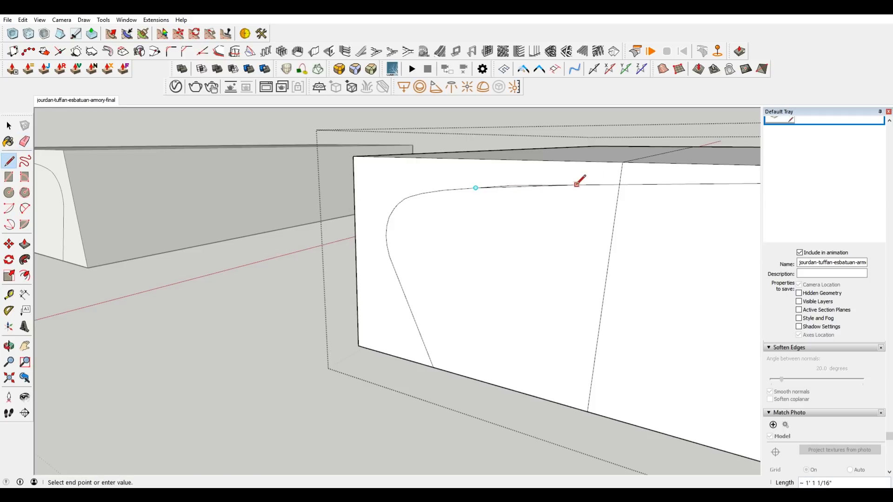
pyautogui.click(575, 185)
pyautogui.scroll(4, 519, 184)
pyautogui.press('e')
pyautogui.click(473, 190)
pyautogui.click(515, 188)
pyautogui.scroll(-4, 519, 185)
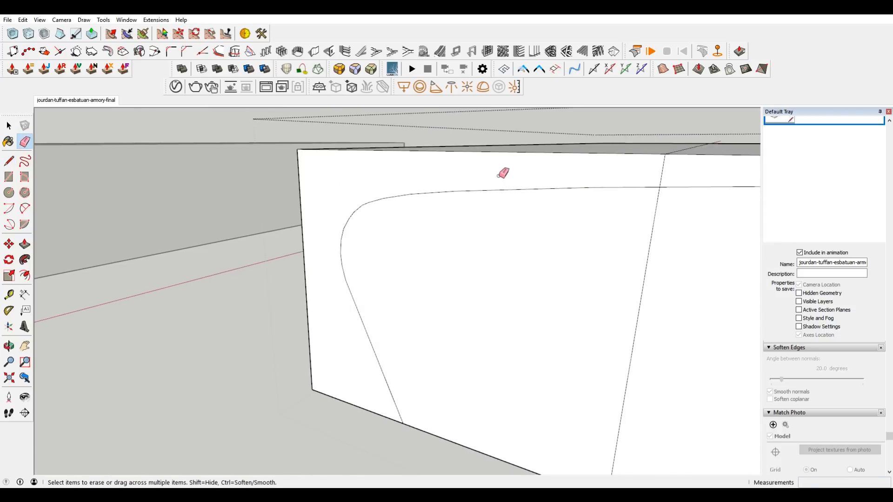
# Copy the frame faces above and beside the curved opening and paste them in place outside the porch block's group.
pyautogui.scroll(-3, 442, 195)
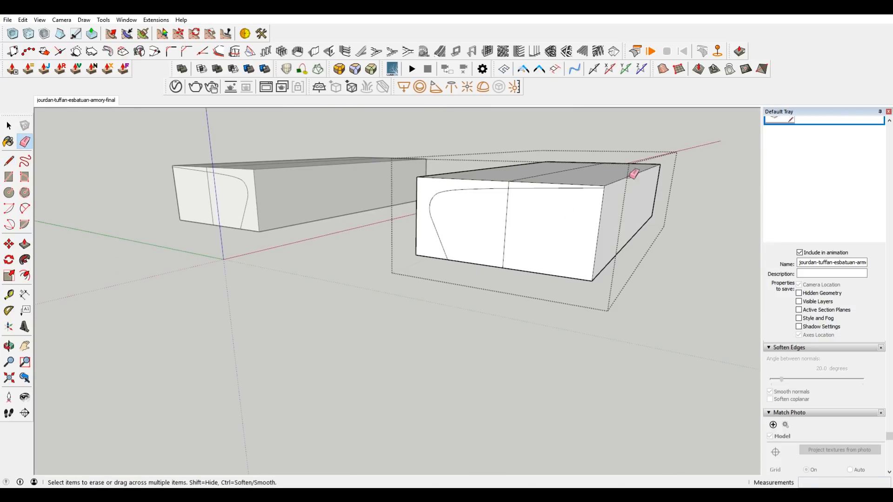
pyautogui.scroll(4, 507, 200)
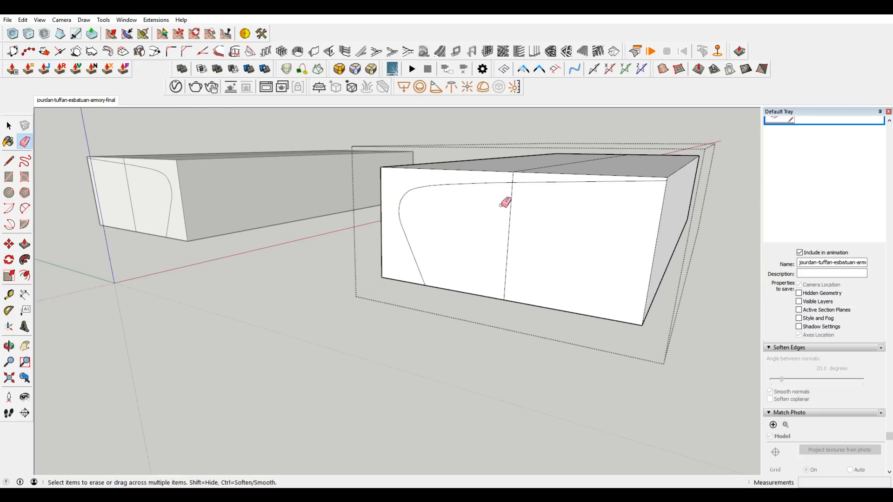
pyautogui.press('space')
pyautogui.click(504, 184)
pyautogui.keyDown('shift'); pyautogui.click(521, 185); pyautogui.keyUp('shift')
pyautogui.scroll(-3, 532, 201)
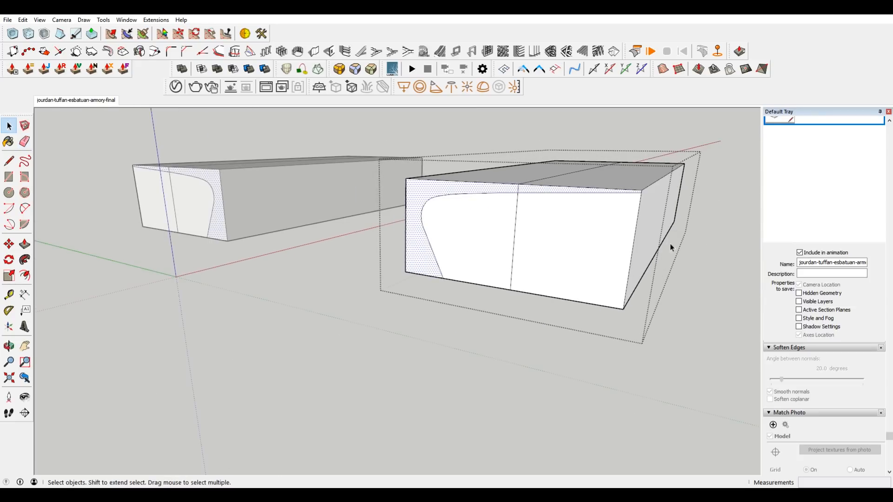
pyautogui.click(714, 261)
pyautogui.click(23, 20)
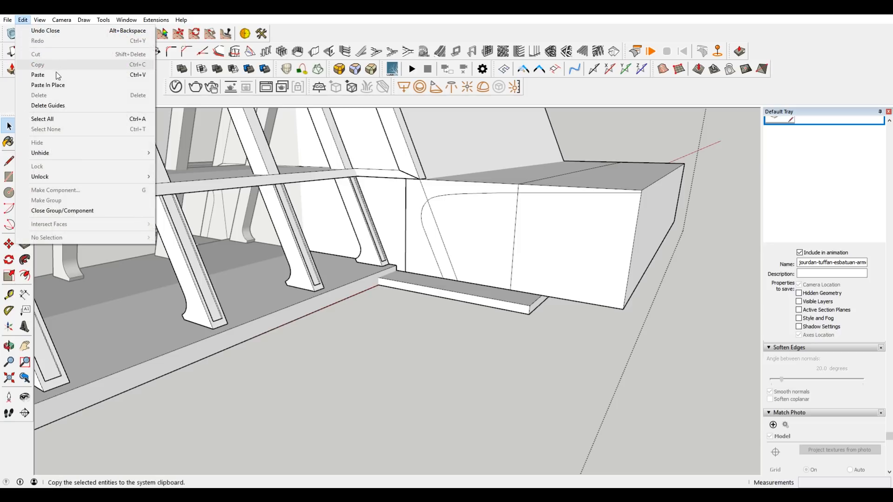
pyautogui.click(57, 85)
# Select the pasted frame faces with their connected edges and make them a group.
pyautogui.scroll(3, 531, 188)
pyautogui.click(509, 189)
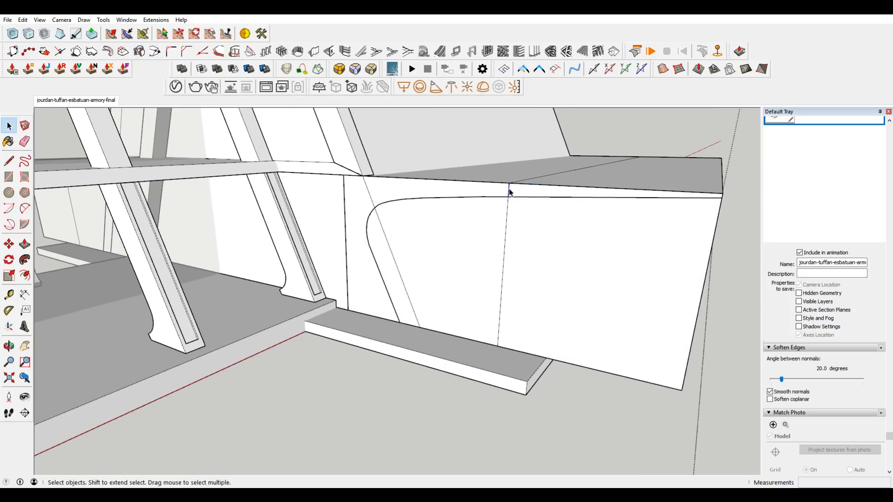
pyautogui.tripleClick(355, 274)
pyautogui.rightClick(370, 240)
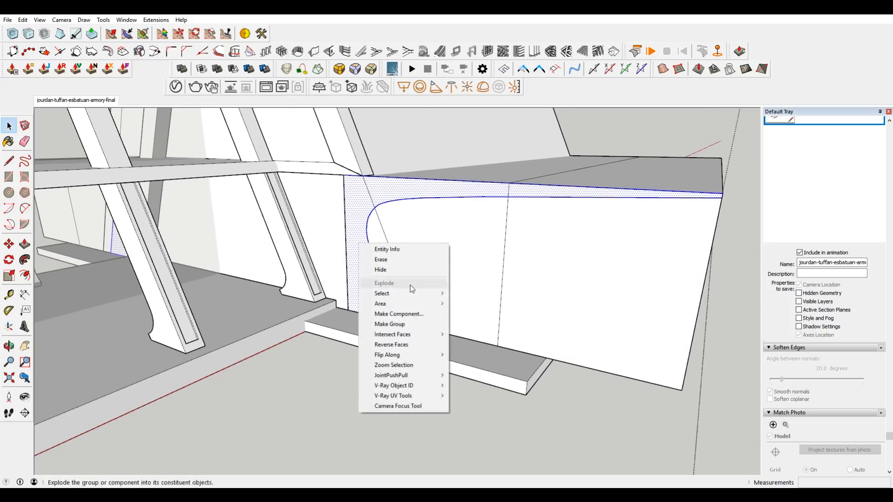
pyautogui.click(391, 324)
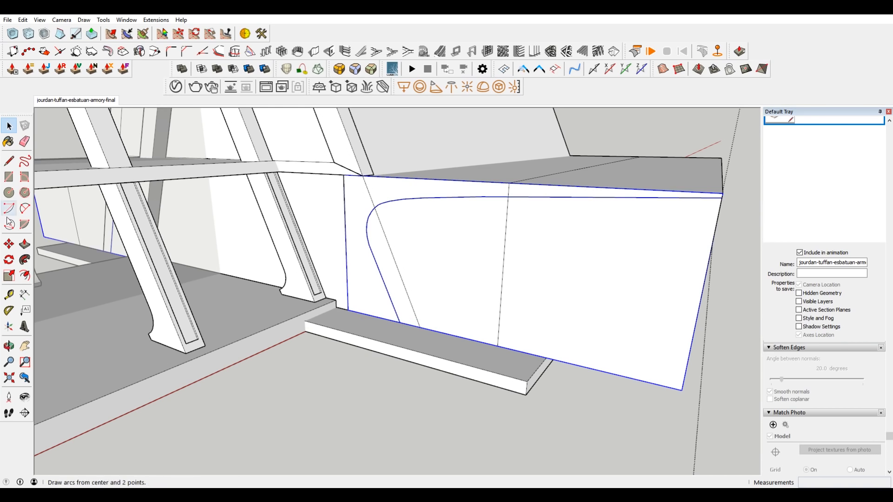
# Draw a vertical line across the beam at its end in the concept image and erase the surplus beyond it.
pyautogui.click(87, 101)
pyautogui.scroll(6, 489, 358)
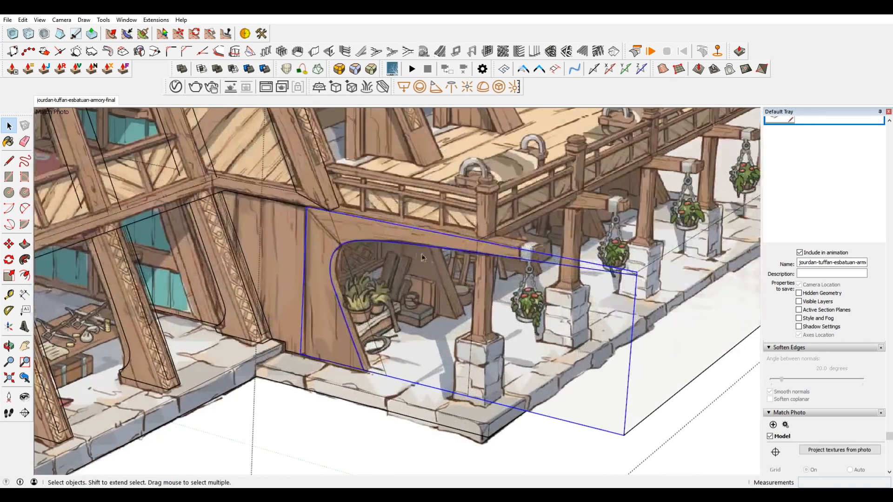
pyautogui.scroll(8, 465, 245)
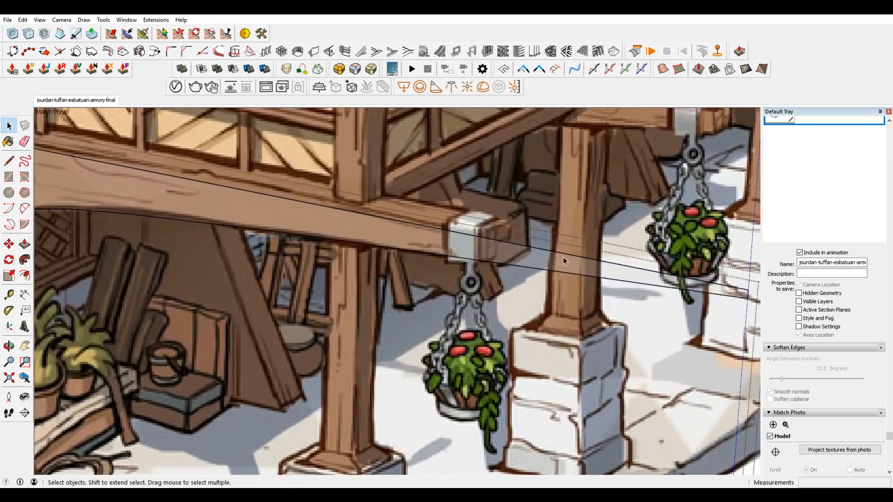
pyautogui.press('l')
pyautogui.scroll(3, 489, 245)
pyautogui.click(474, 231)
pyautogui.click(471, 280)
pyautogui.scroll(-5, 471, 280)
pyautogui.press('e')
pyautogui.scroll(-8, 465, 239)
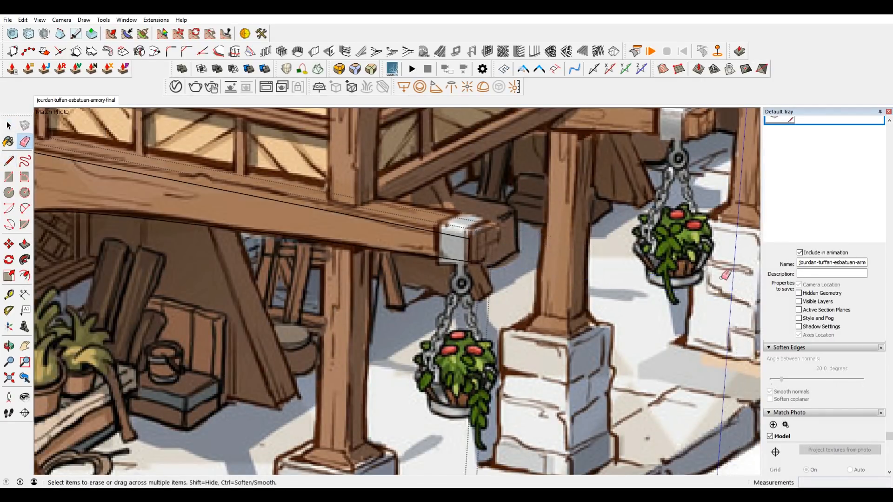
pyautogui.press('space')
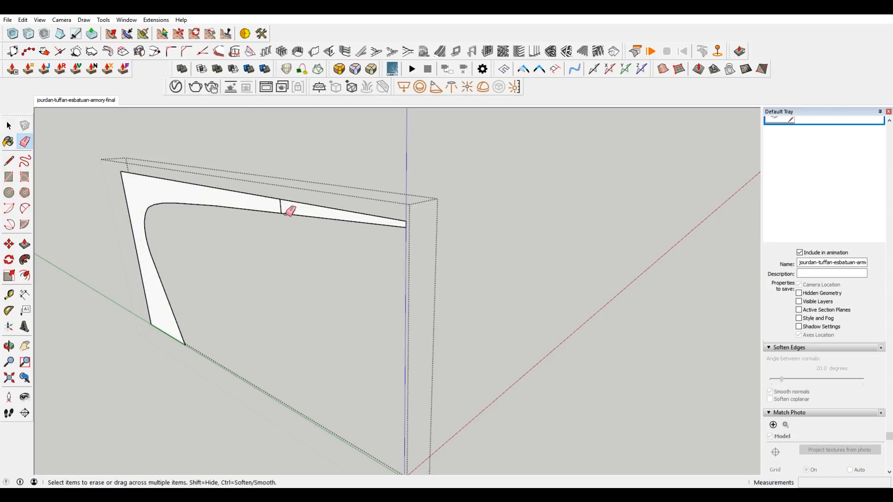
# Erase the beam's lower straight edge and the remaining top edge beyond the short vertical end line.
pyautogui.scroll(5, 291, 211)
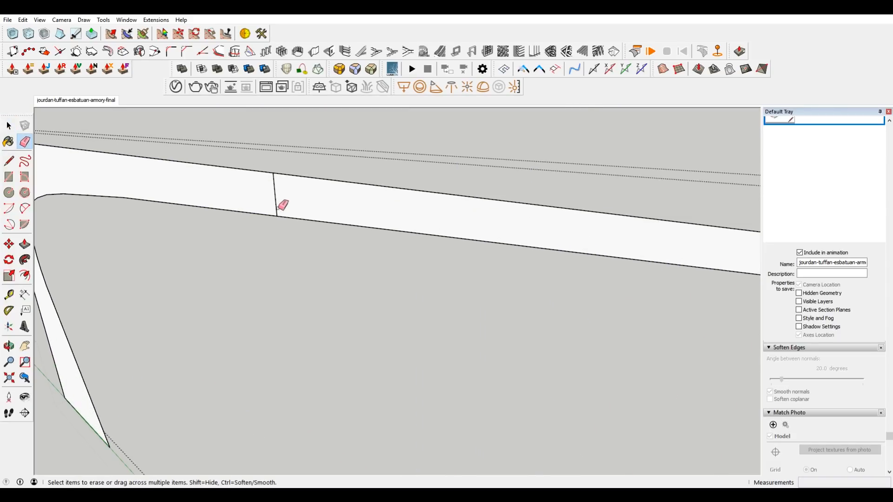
pyautogui.click(285, 213)
pyautogui.scroll(-5, 312, 214)
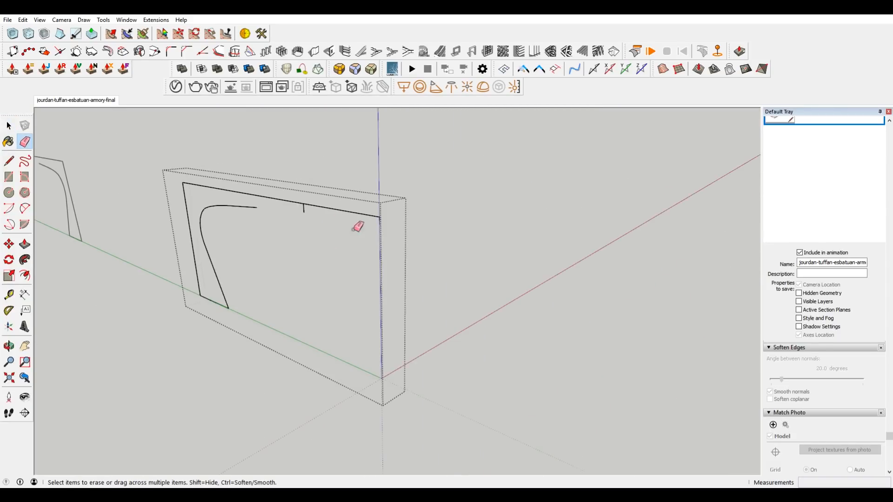
pyautogui.moveTo(398, 214); pyautogui.dragTo(273, 202, button='middle')
# Redraw the beam's lower edge from the curve's upper end to the foot of the beam's end edge, closing the frame face.
pyautogui.press('l')
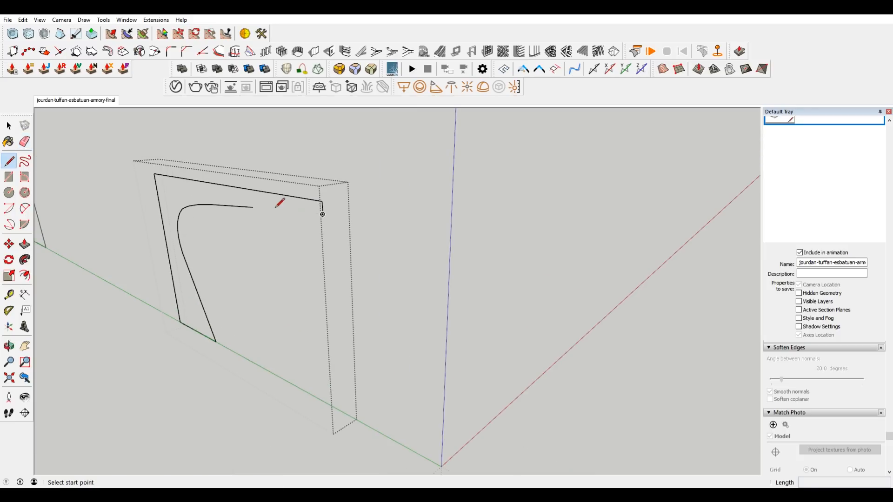
pyautogui.click(253, 207)
pyautogui.scroll(5, 325, 196)
pyautogui.click(352, 249)
pyautogui.scroll(-8, 382, 206)
pyautogui.press('space')
pyautogui.moveTo(398, 206); pyautogui.dragTo(372, 211, button='middle')
# Extrude the curved frame face 15' 7 1/4" back along the side porch with Push/Pull, following the concept image.
pyautogui.click(88, 103)
pyautogui.scroll(5, 359, 280)
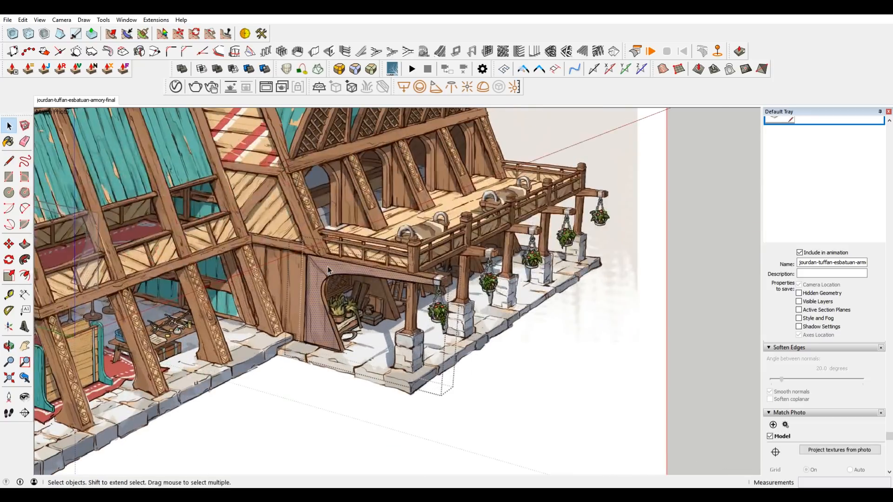
pyautogui.press('p')
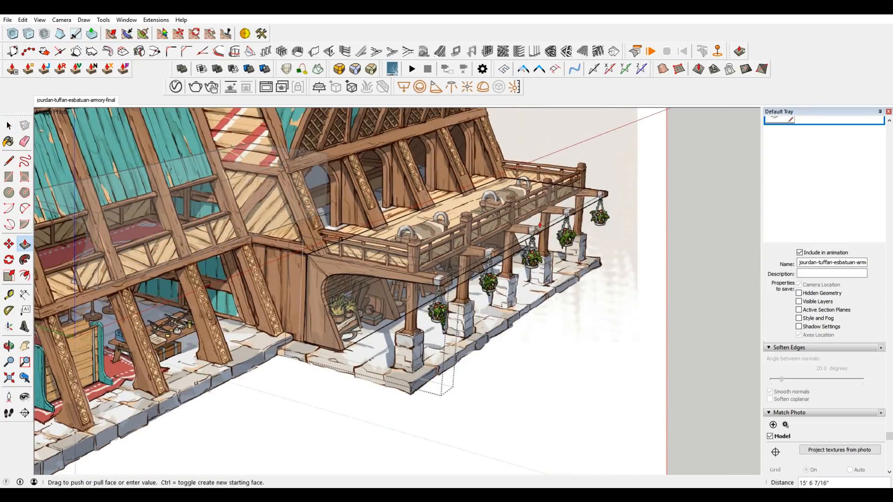
pyautogui.click(540, 225)
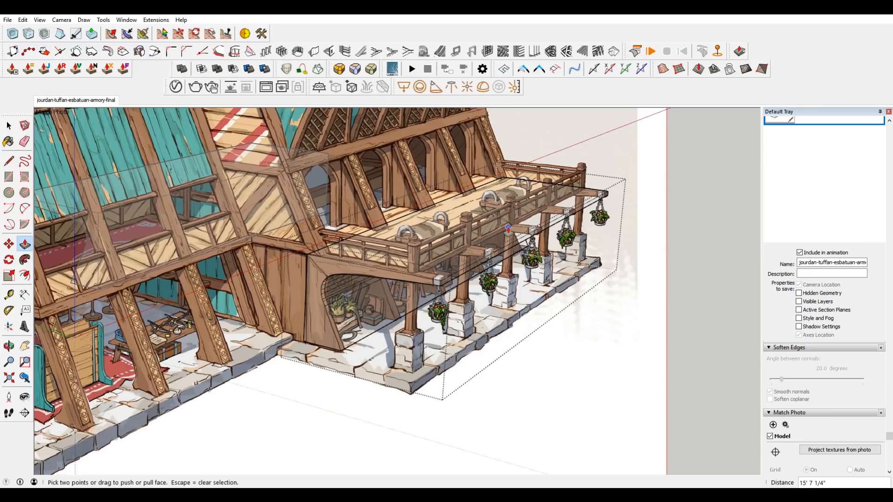
pyautogui.scroll(4, 410, 306)
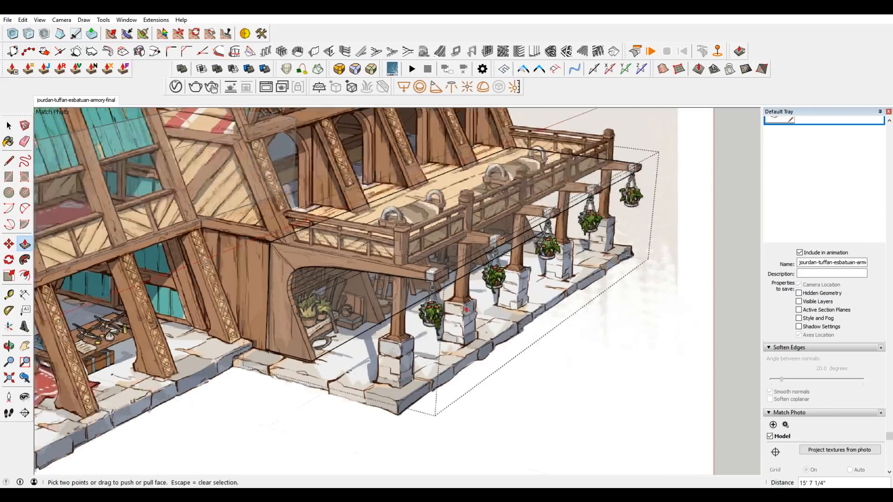
pyautogui.moveTo(480, 318); pyautogui.dragTo(576, 261, button='middle')
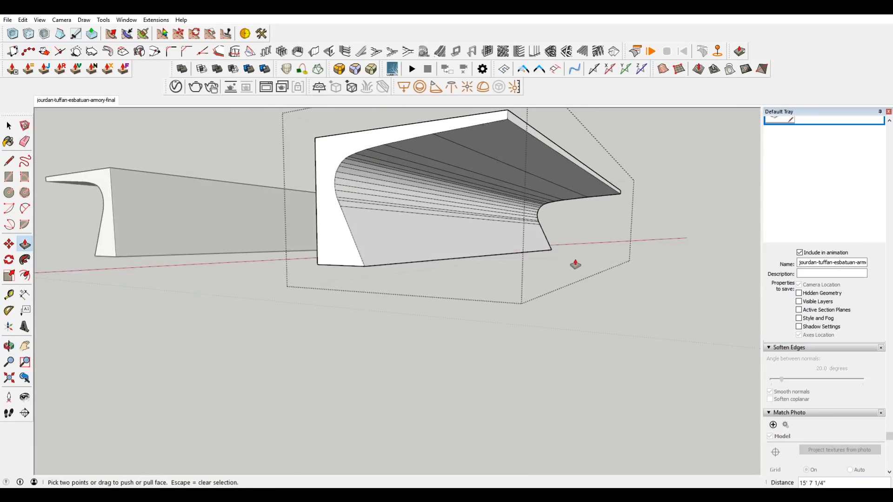
pyautogui.click(77, 101)
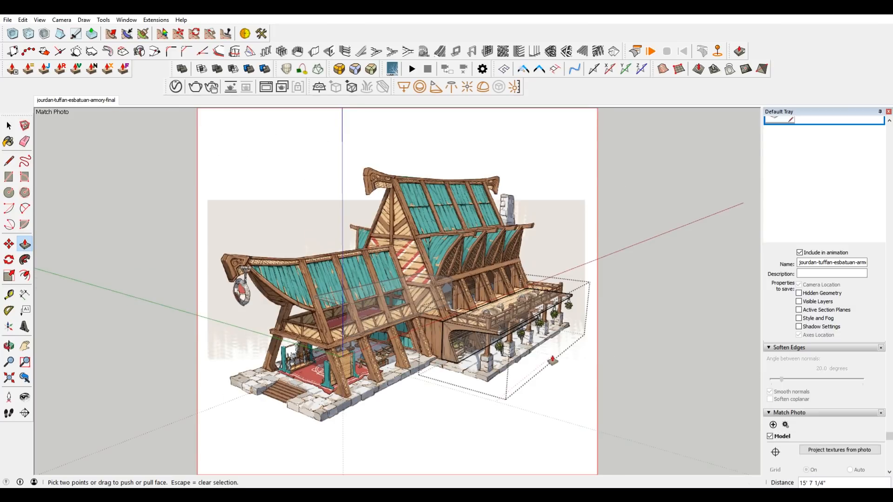
pyautogui.moveTo(553, 360); pyautogui.dragTo(547, 356, button='middle')
# Show the rest of the model and delete the old porch block that encloses the extruded frame.
pyautogui.press('i')
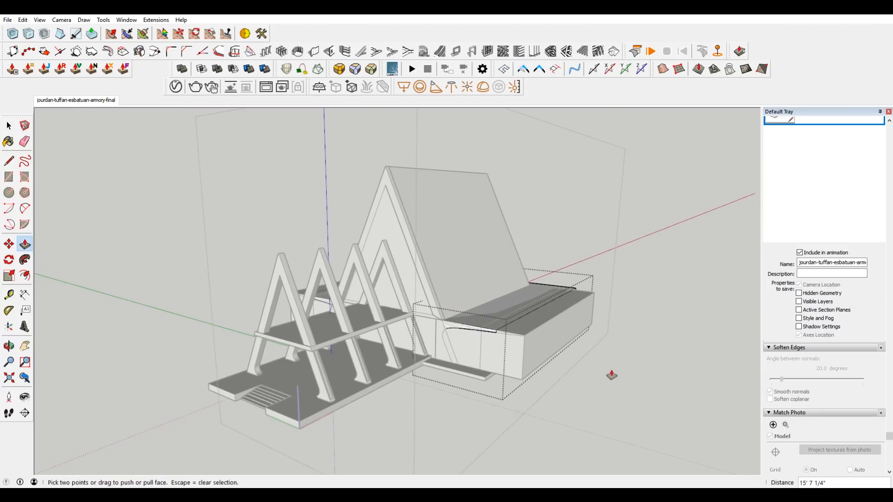
pyautogui.scroll(2, 602, 368)
pyautogui.press('space')
pyautogui.click(591, 365)
pyautogui.click(494, 347)
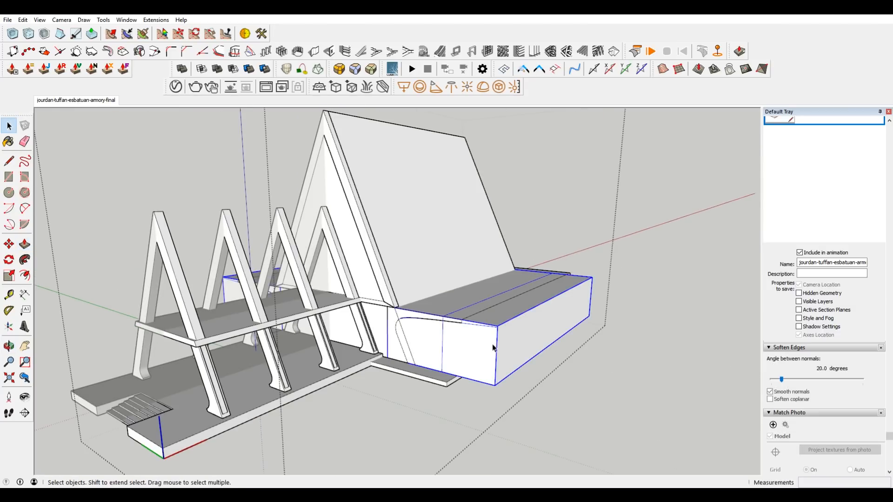
pyautogui.scroll(3, 493, 347)
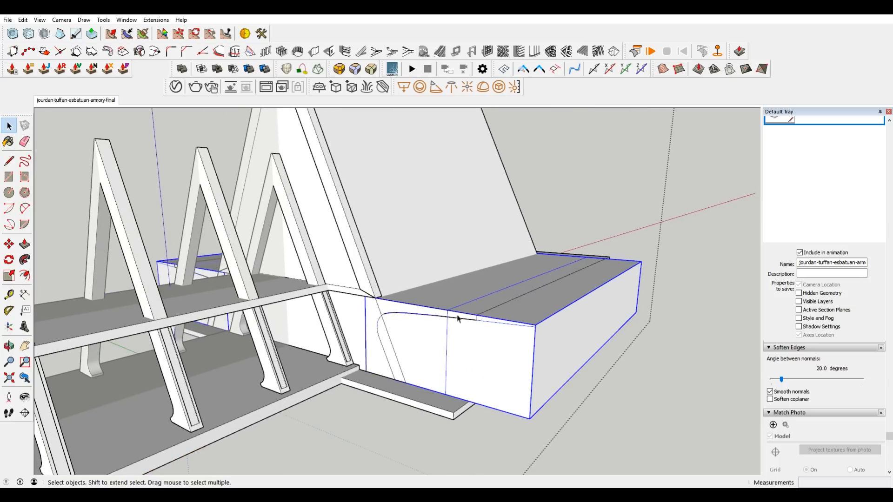
pyautogui.rightClick(507, 351)
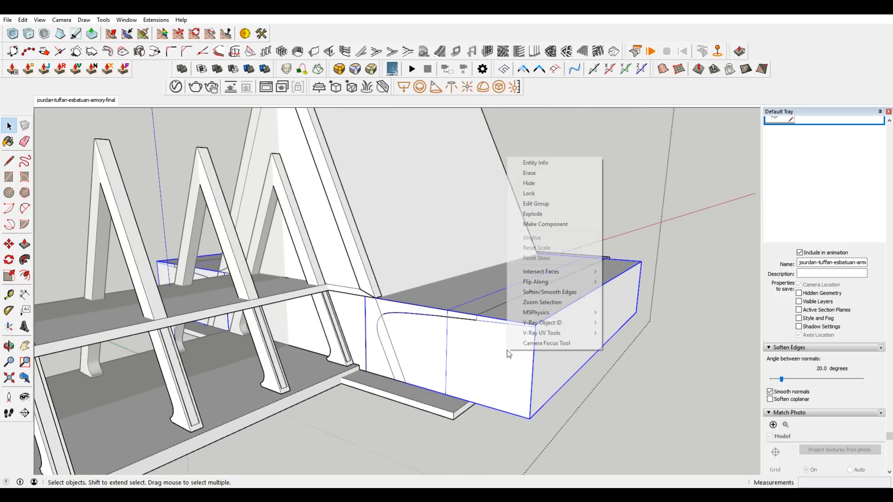
pyautogui.click(551, 183)
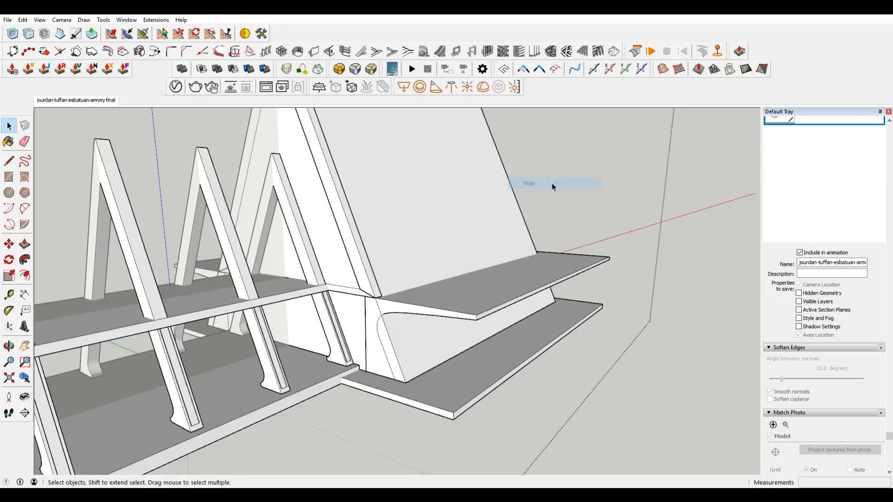
pyautogui.hotkey('ctrl', 'z')
pyautogui.click(538, 352)
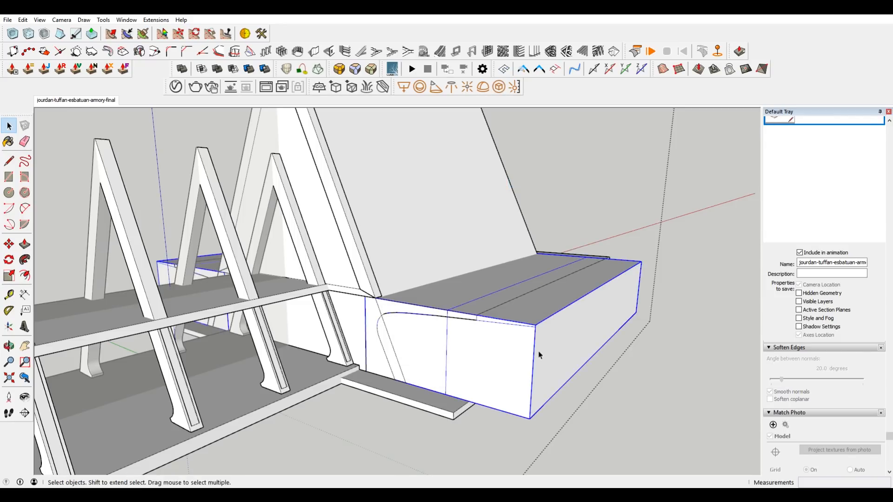
pyautogui.press('Delete')
# Draw a line on the house's front wall along the beam's underside, from its outer corner to the porch frame's inner edge.
pyautogui.moveTo(441, 343); pyautogui.dragTo(481, 313, button='middle')
pyautogui.scroll(3, 482, 308)
pyautogui.click(501, 327)
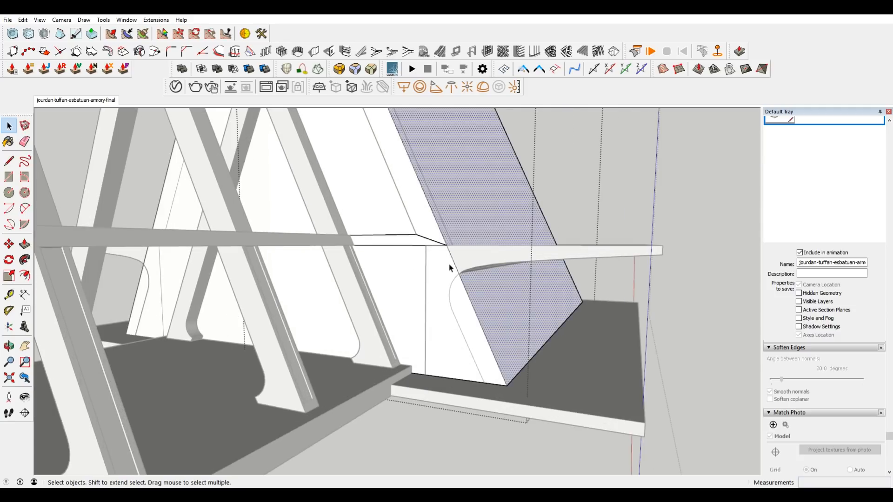
pyautogui.press('i')
pyautogui.moveTo(450, 268); pyautogui.dragTo(425, 325, button='middle')
pyautogui.scroll(5, 432, 216)
pyautogui.scroll(-2, 439, 221)
pyautogui.press('l')
pyautogui.click(428, 219)
pyautogui.press('i')
pyautogui.scroll(-2, 314, 195)
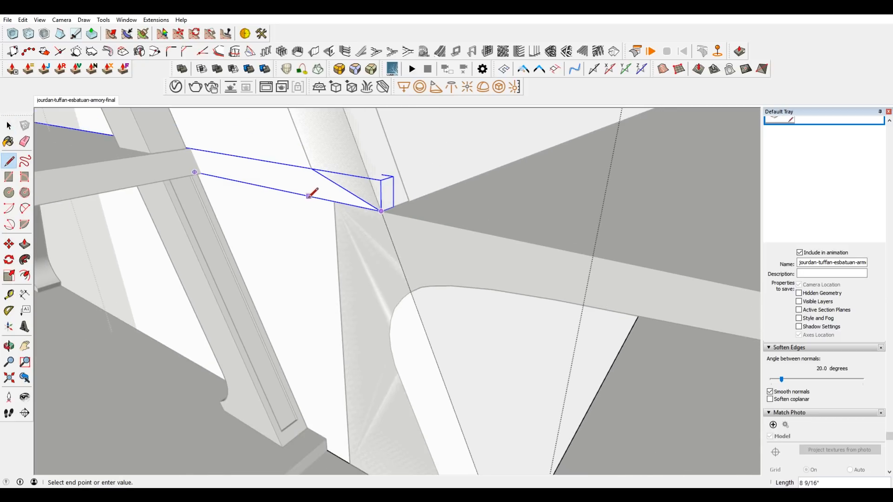
pyautogui.click(335, 202)
# Continue the line about 2' 8 3/16" down the front wall along the porch frame's inner edge to the base.
pyautogui.scroll(-2, 334, 205)
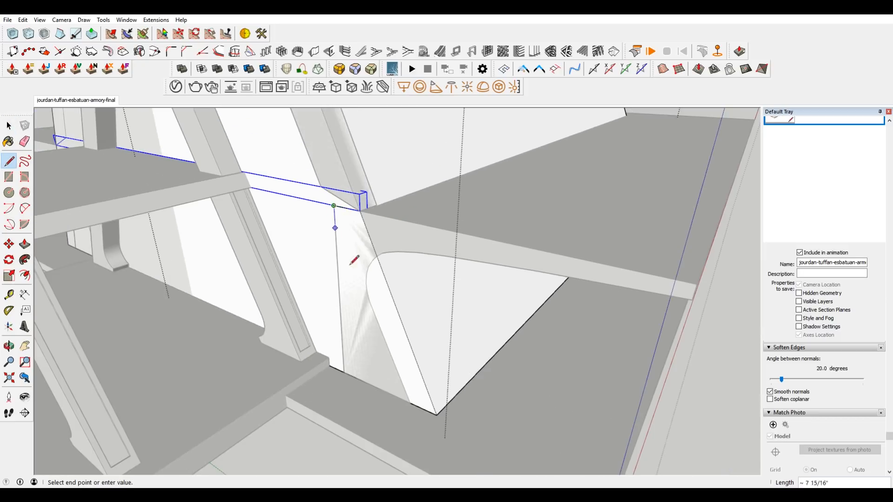
pyautogui.click(344, 373)
pyautogui.scroll(-2, 425, 307)
pyautogui.press('i')
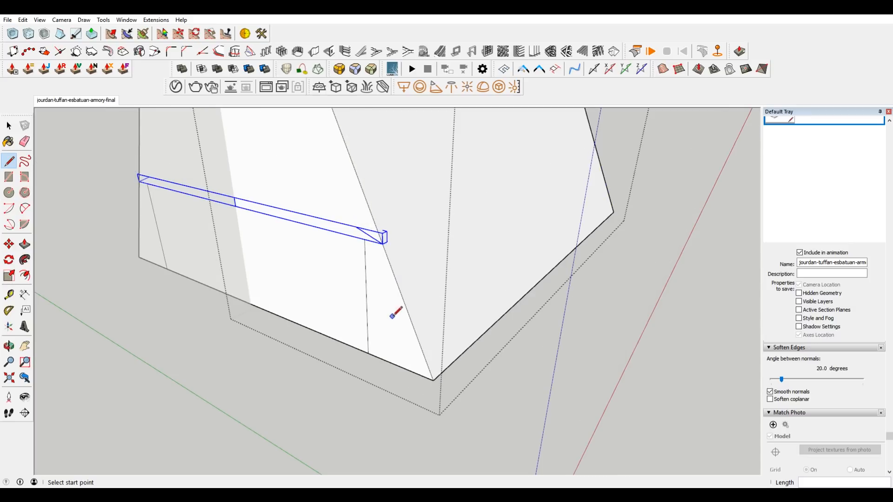
# Push the outlined wedge of the front wall back through the full length of the house to cut it away.
pyautogui.press('space')
pyautogui.click(389, 316)
pyautogui.press('p')
pyautogui.click(393, 316)
pyautogui.click(624, 200)
# Erase the edges left over from the wedge cut and stop editing the house body.
pyautogui.press('e')
pyautogui.moveTo(610, 200); pyautogui.dragTo(557, 292)
pyautogui.moveTo(391, 392); pyautogui.dragTo(400, 395)
pyautogui.scroll(-3, 495, 341)
pyautogui.press('space')
pyautogui.click(638, 305)
# Open the porch frame group and push its far end face back 12' 8 13/16" toward the front.
pyautogui.scroll(3, 535, 288)
pyautogui.moveTo(530, 270)
pyautogui.mouseDown(button='middle')
pyautogui.moveTo(518, 178)
pyautogui.moveTo(518, 213)
pyautogui.mouseUp(button='middle')
pyautogui.click(550, 255)
pyautogui.scroll(-2, 550, 255)
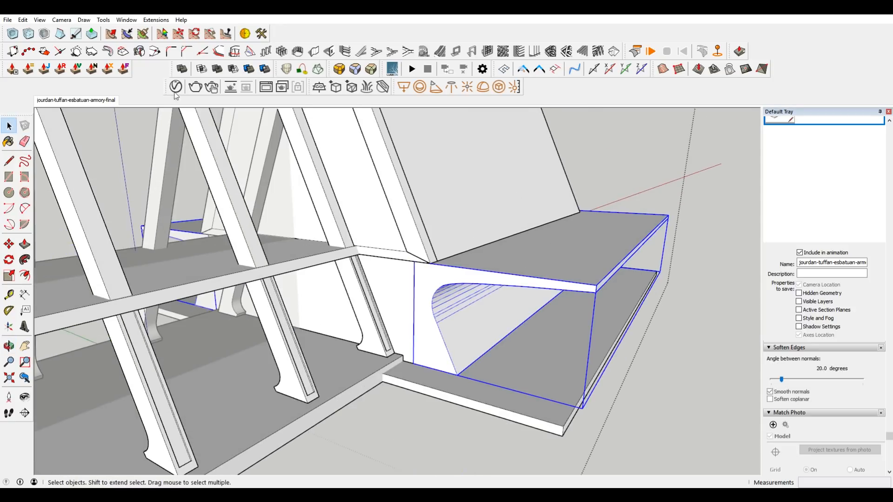
pyautogui.click(98, 106)
pyautogui.moveTo(542, 328); pyautogui.dragTo(331, 363, button='middle')
pyautogui.scroll(2, 636, 359)
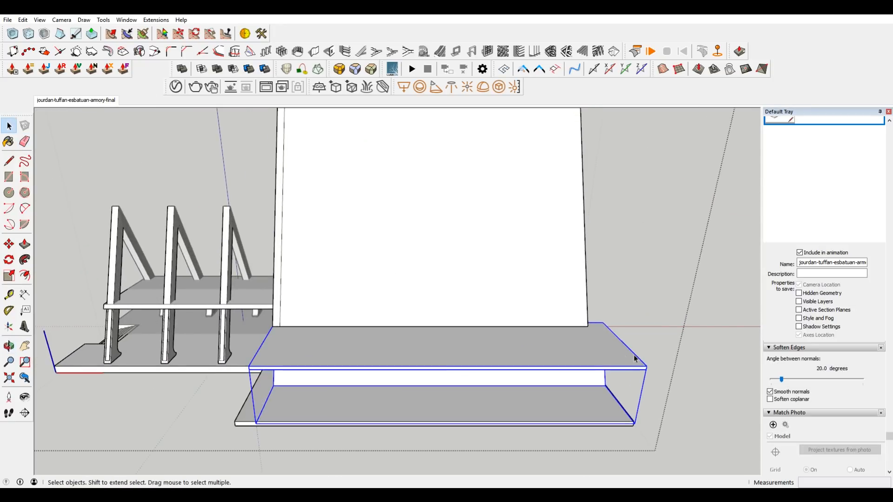
pyautogui.doubleClick(615, 348)
pyautogui.moveTo(616, 348); pyautogui.dragTo(500, 345, button='middle')
pyautogui.click(501, 381)
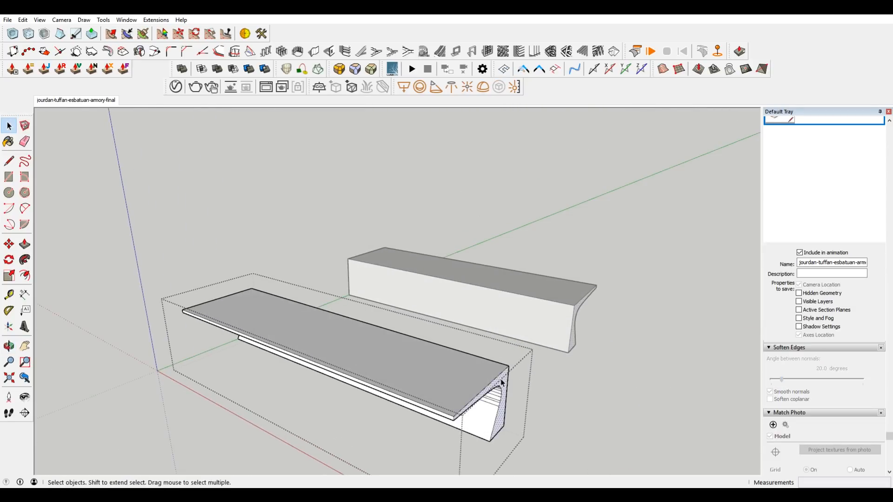
pyautogui.press('p')
pyautogui.click(501, 382)
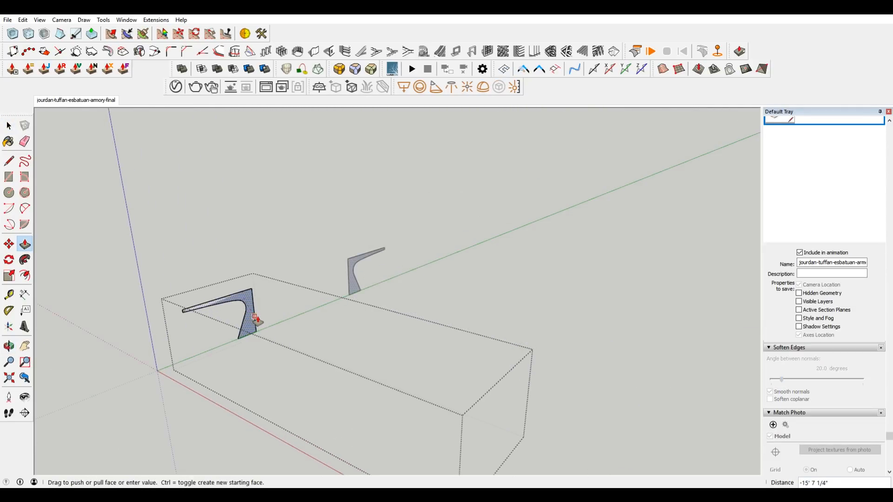
pyautogui.click(271, 321)
# Move the frame's back face in small adjustments until the frame's thickness matches the beam end in the concept image.
pyautogui.click(79, 105)
pyautogui.scroll(6, 389, 342)
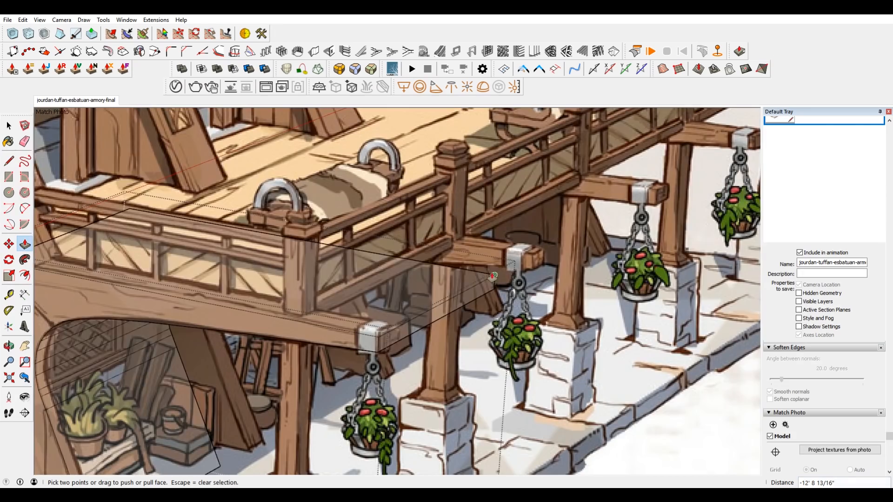
pyautogui.press('m')
pyautogui.scroll(-4, 414, 307)
pyautogui.keyDown('shift'); pyautogui.moveTo(414, 307); pyautogui.dragTo(505, 253, button='middle'); pyautogui.keyUp('shift')
pyautogui.scroll(5, 350, 354)
pyautogui.scroll(-2, 349, 356)
pyautogui.scroll(2, 593, 223)
pyautogui.click(599, 199)
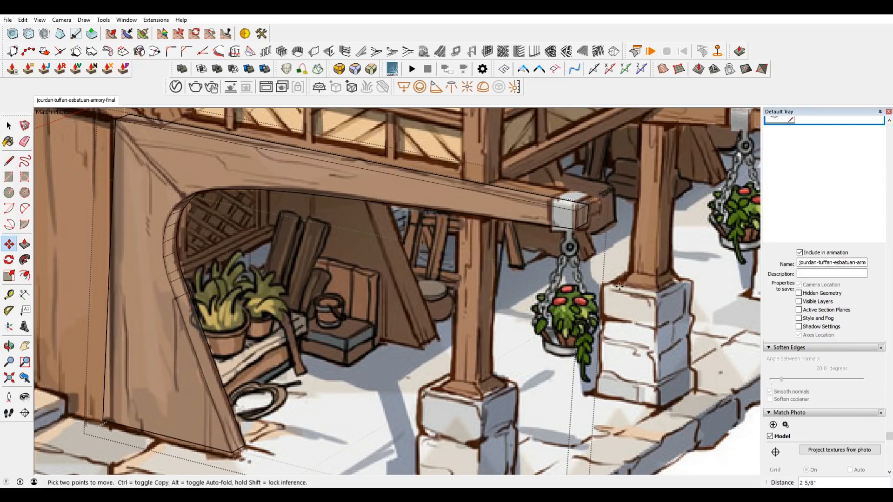
pyautogui.scroll(-2, 594, 285)
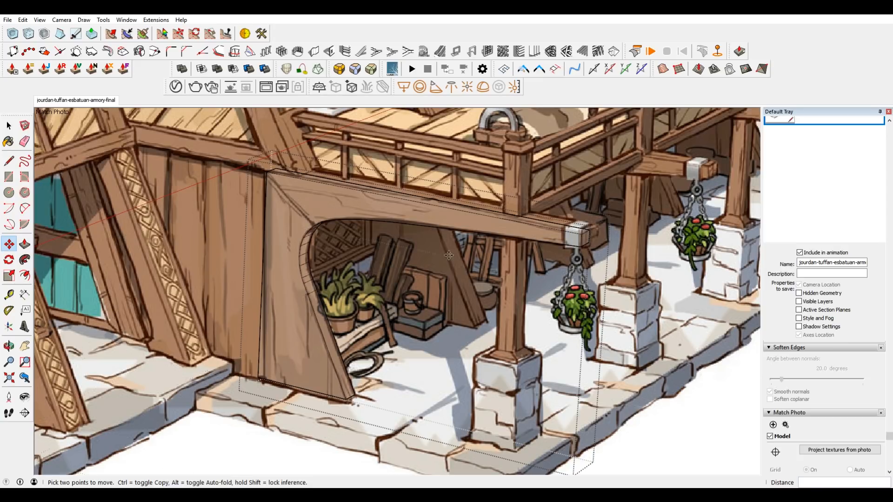
pyautogui.scroll(2, 619, 235)
pyautogui.click(562, 225)
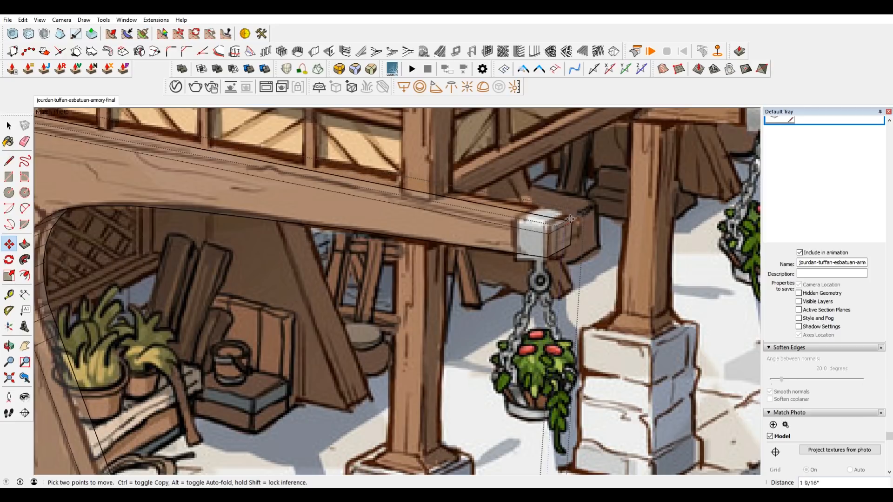
pyautogui.scroll(-5, 564, 222)
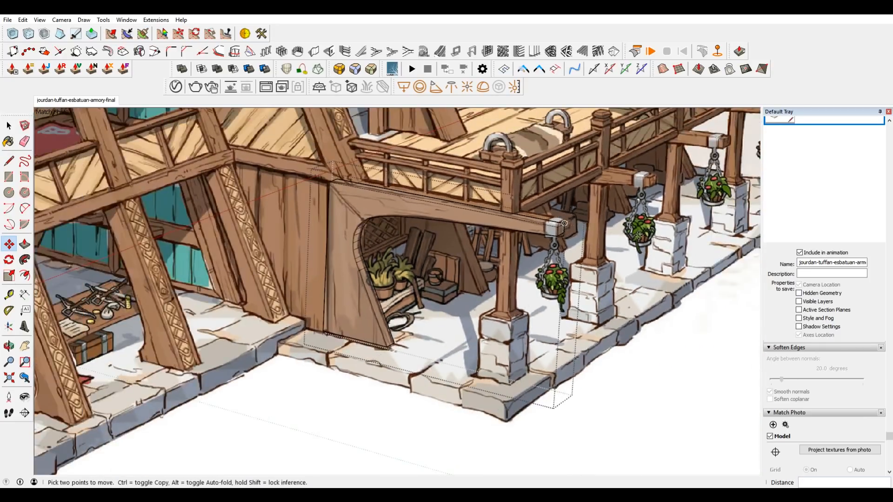
# Soften the segment edges across the curved underside and inner side of the porch frame.
pyautogui.moveTo(641, 228); pyautogui.dragTo(574, 181, button='middle')
pyautogui.scroll(3, 184, 167)
pyautogui.press('e')
pyautogui.moveTo(205, 182)
pyautogui.mouseDown(button='middle')
pyautogui.moveTo(264, 273)
pyautogui.moveTo(321, 253)
pyautogui.moveTo(277, 197)
pyautogui.moveTo(313, 267)
pyautogui.moveTo(305, 249)
pyautogui.mouseUp(button='middle')
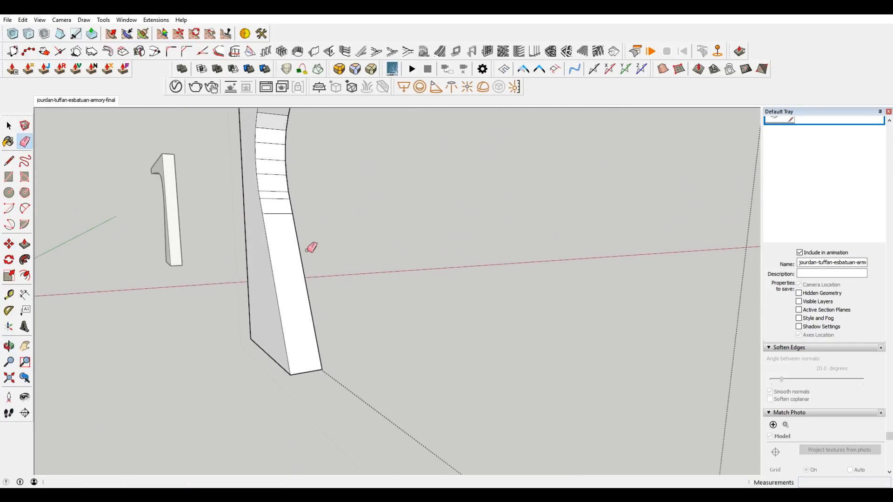
pyautogui.scroll(-5, 303, 242)
pyautogui.scroll(4, 309, 168)
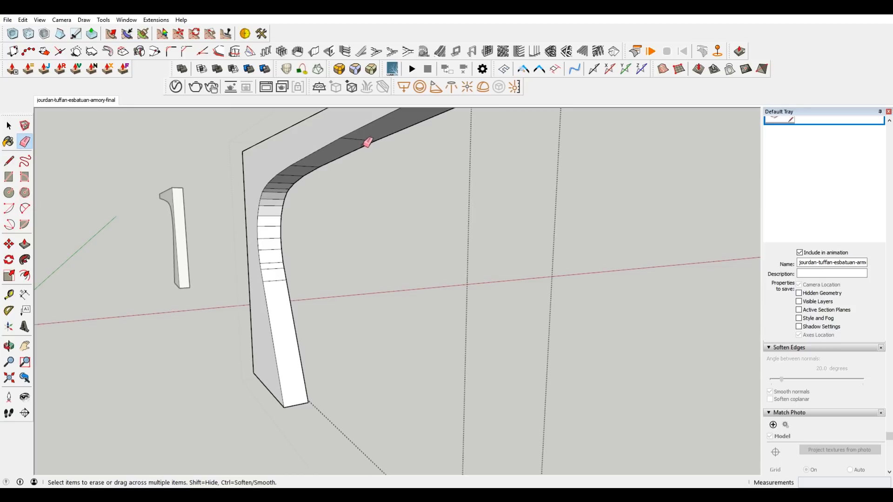
pyautogui.moveTo(359, 138); pyautogui.dragTo(288, 180)
pyautogui.moveTo(278, 212)
pyautogui.mouseDown()
pyautogui.moveTo(280, 269)
pyautogui.moveTo(297, 301)
pyautogui.mouseUp()
pyautogui.scroll(-3, 294, 278)
# Turn the side porch's curved frame group into a component named DeckS.
pyautogui.press('space')
pyautogui.moveTo(322, 252); pyautogui.dragTo(559, 227, button='middle')
pyautogui.press('Escape')
pyautogui.rightClick(461, 185)
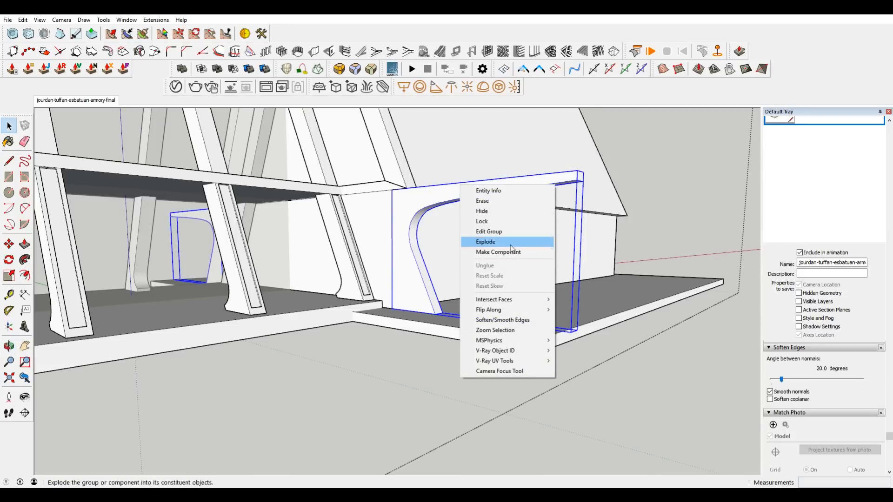
pyautogui.click(511, 252)
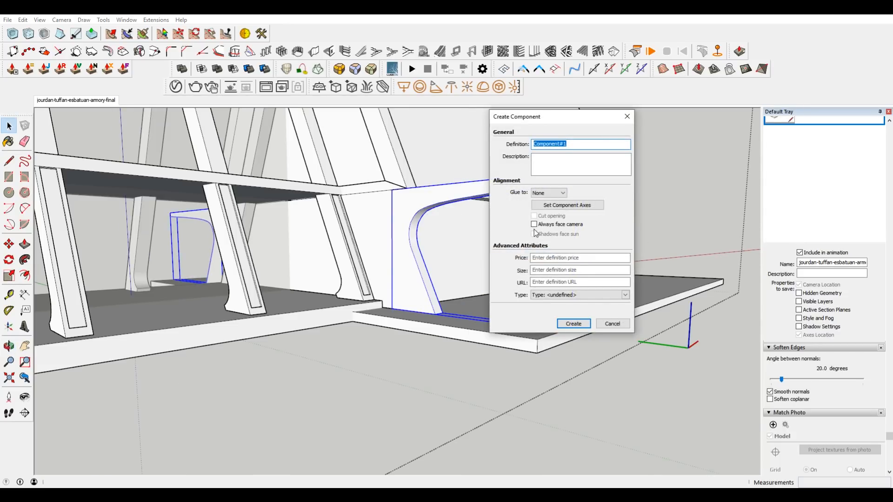
pyautogui.write('DeckS')
pyautogui.press('Return')
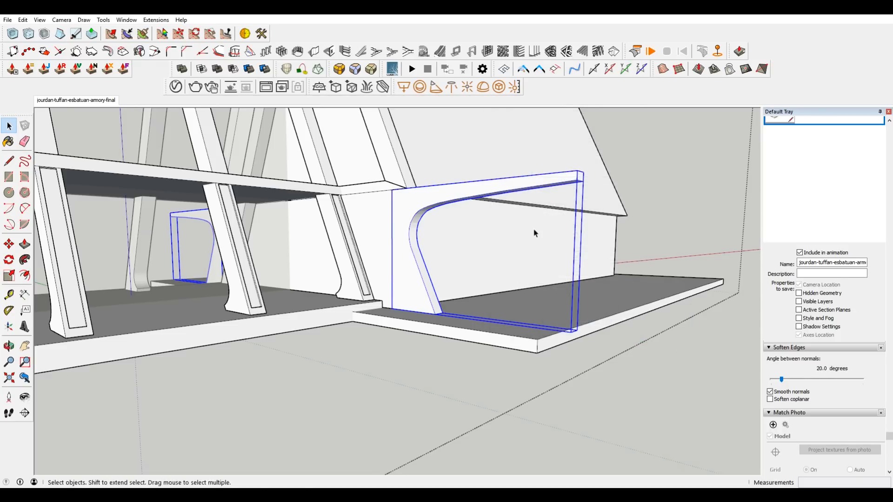
# Copy the porch frame from its beam end to the farthest beam in the concept image and divide the distance into 4 equal copies.
pyautogui.click(76, 100)
pyautogui.press('m')
pyautogui.scroll(3, 437, 318)
pyautogui.scroll(2, 430, 318)
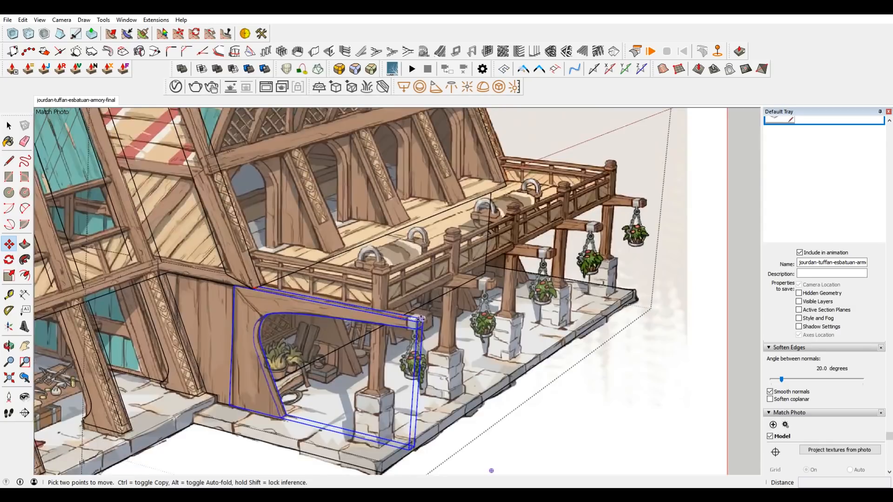
pyautogui.click(424, 319)
pyautogui.press('ctrl')
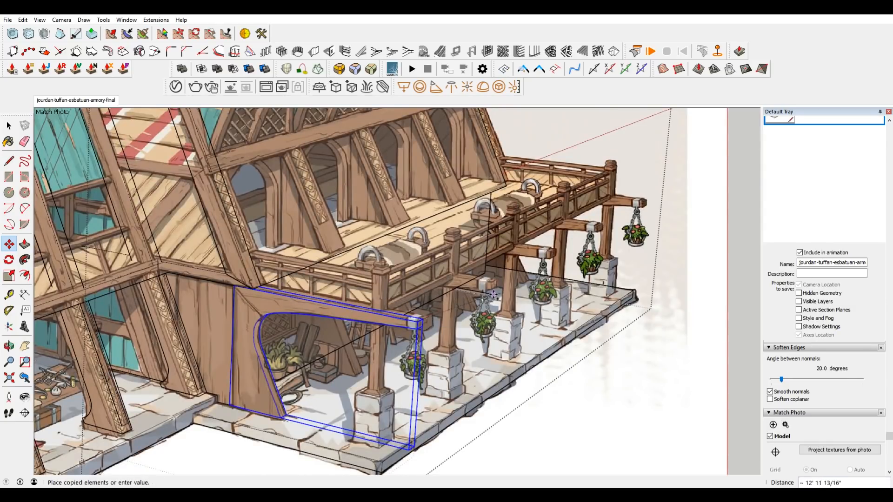
pyautogui.click(505, 182)
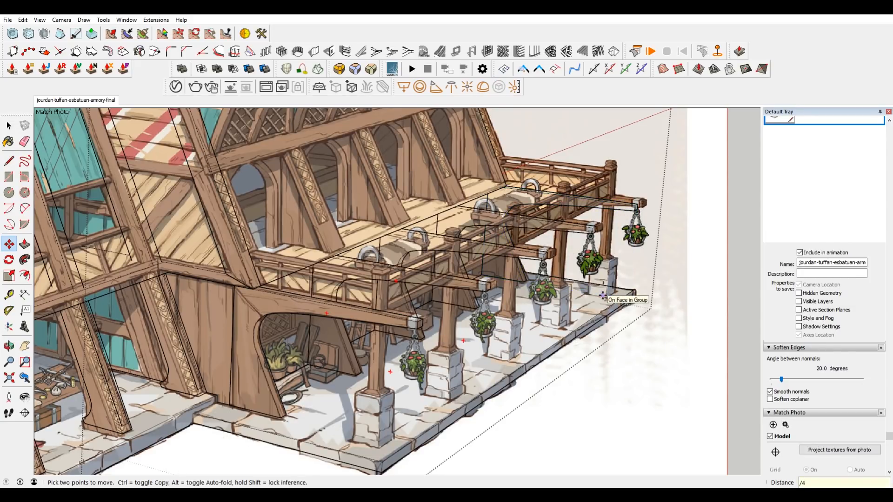
pyautogui.moveTo(539, 251)
pyautogui.mouseDown(button='middle')
pyautogui.moveTo(547, 244)
pyautogui.moveTo(369, 225)
pyautogui.moveTo(608, 227)
pyautogui.moveTo(557, 231)
pyautogui.moveTo(638, 250)
pyautogui.moveTo(779, 253)
pyautogui.moveTo(531, 257)
pyautogui.mouseUp(button='middle')
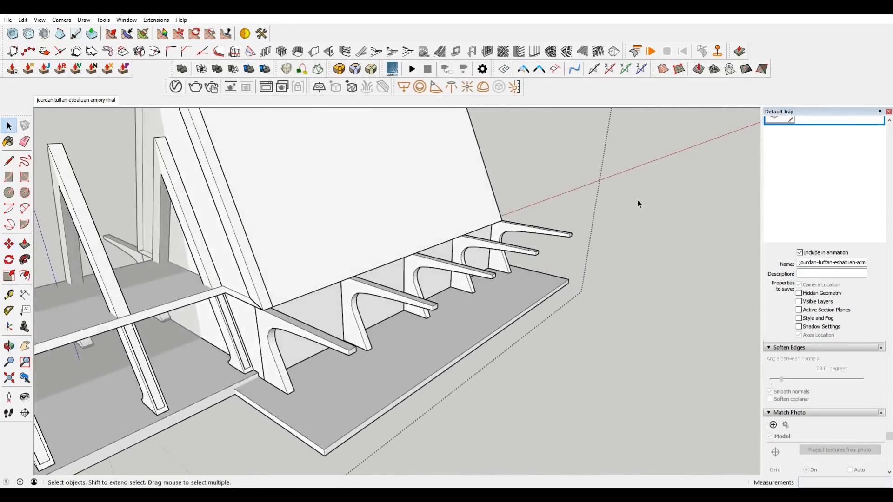
pyautogui.scroll(-4, 647, 242)
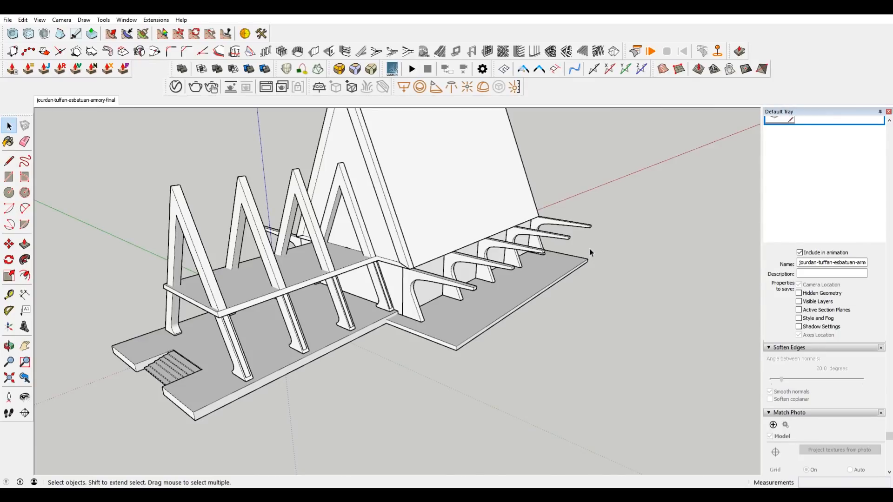
# Draw a small rectangle on the house's sloped face near the front end of the long horizontal beam in the concept image.
pyautogui.moveTo(239, 277); pyautogui.dragTo(392, 269, button='middle')
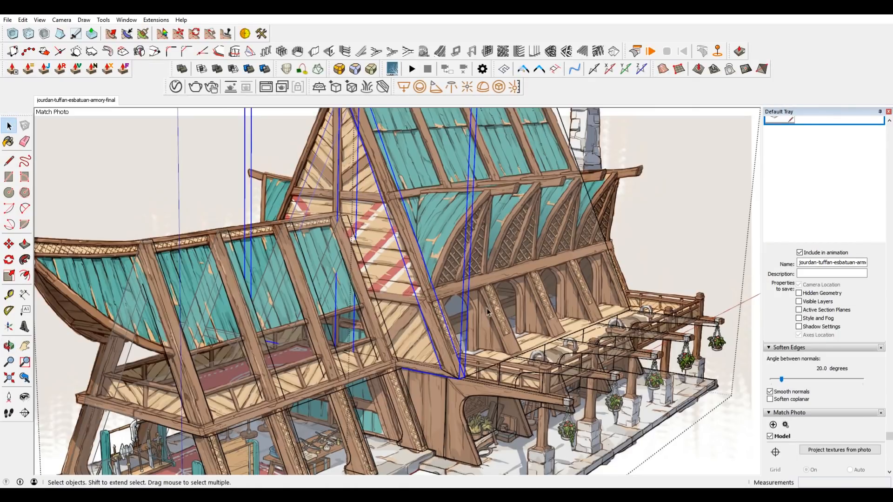
pyautogui.scroll(3, 481, 326)
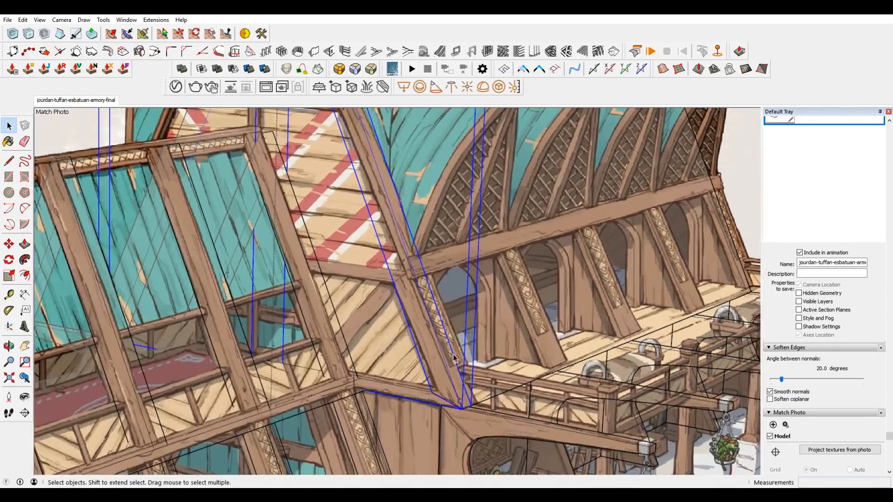
pyautogui.scroll(2, 454, 358)
pyautogui.scroll(-2, 403, 321)
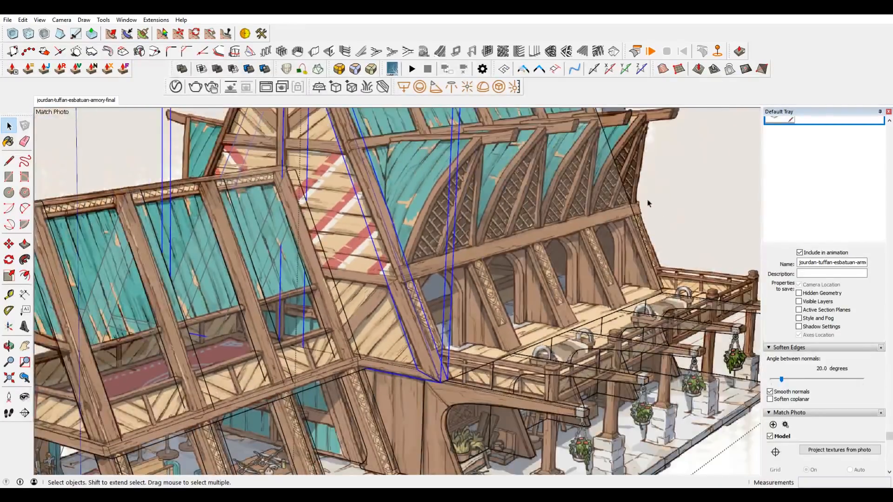
pyautogui.scroll(2, 419, 277)
pyautogui.press('r')
pyautogui.click(413, 275)
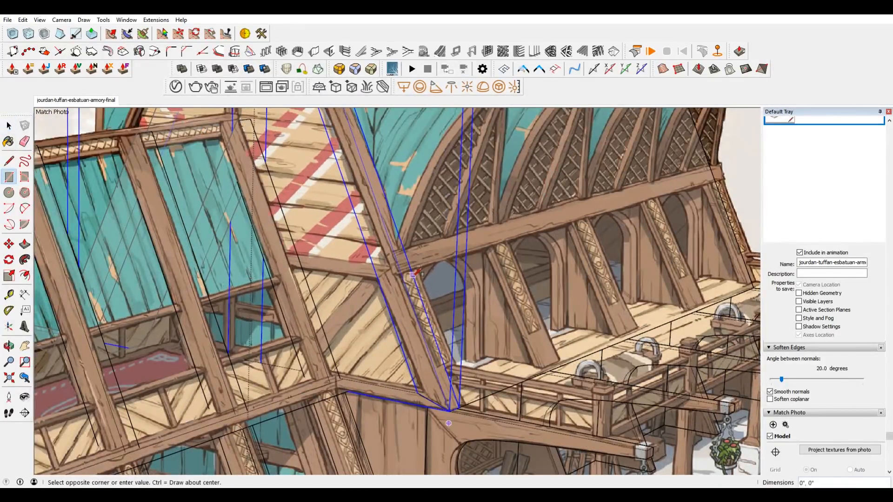
pyautogui.click(409, 294)
pyautogui.scroll(2, 411, 285)
pyautogui.press('space')
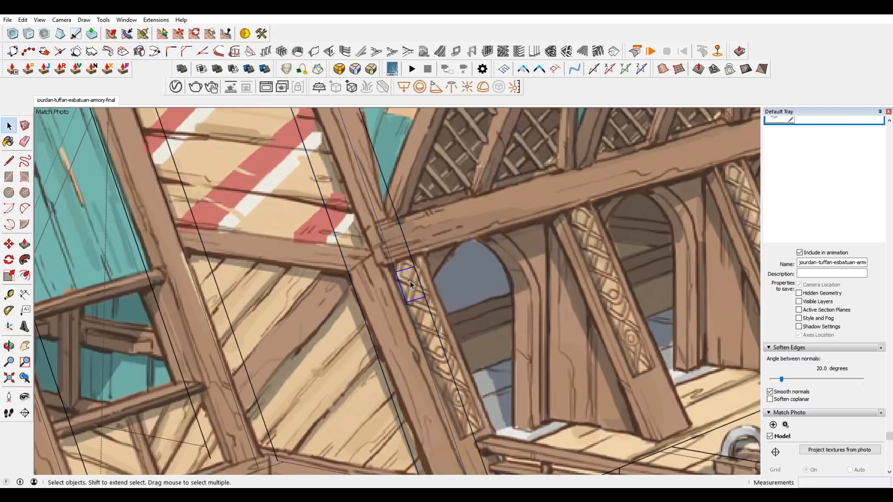
# Move the rectangle up onto the concept beam's end and lower its bottom edge about 1 1/16" to match the beam height.
pyautogui.press('m')
pyautogui.click(413, 266)
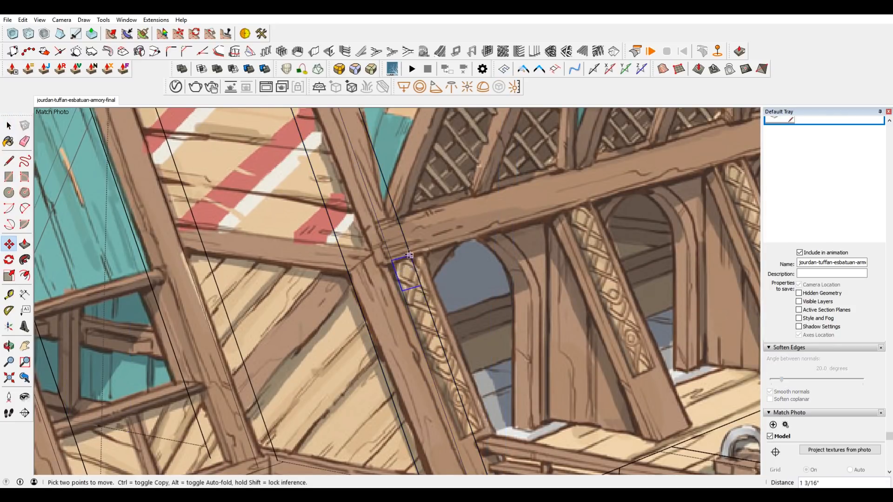
pyautogui.click(409, 252)
pyautogui.press('space')
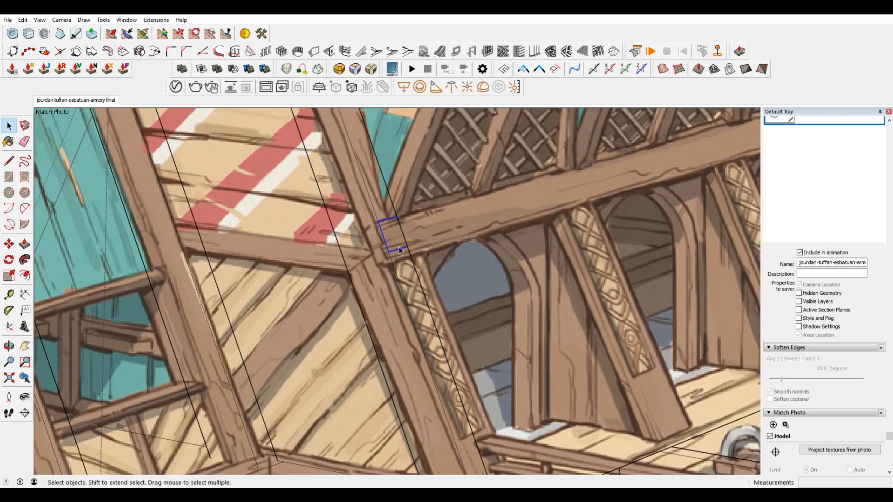
pyautogui.press('m')
pyautogui.click(400, 250)
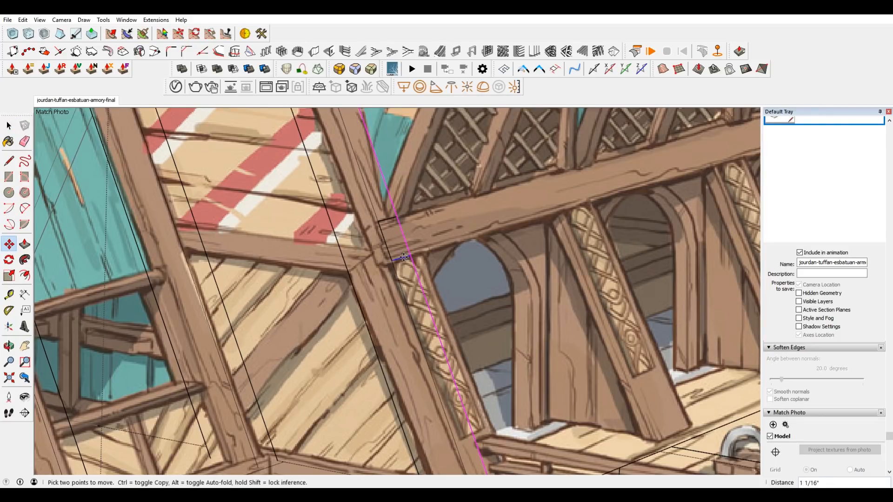
pyautogui.click(404, 258)
pyautogui.press('space')
# Make the beam-end rectangle a group and open it for editing.
pyautogui.doubleClick(393, 232)
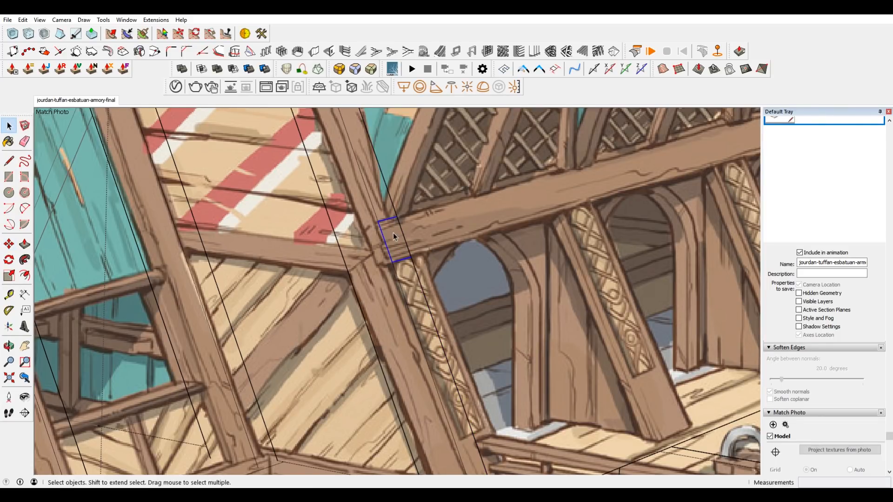
pyautogui.rightClick(393, 234)
pyautogui.click(451, 314)
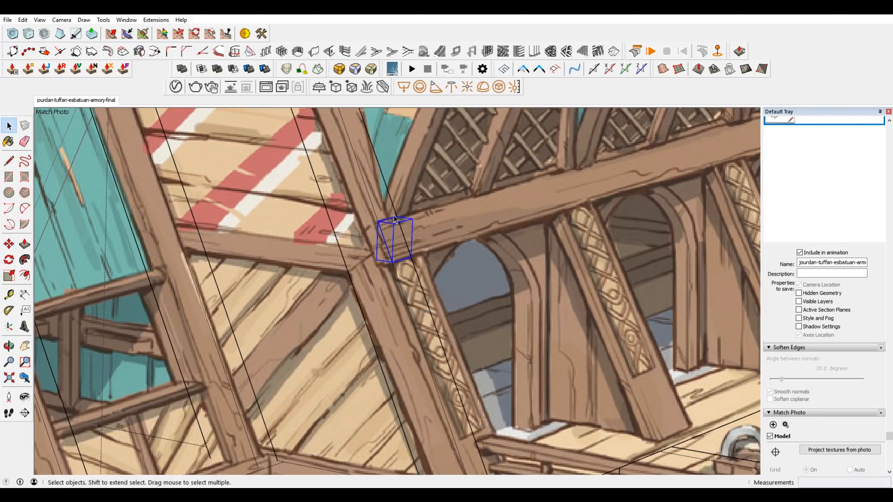
pyautogui.doubleClick(401, 243)
# Stretch the rectangle's end edge along the red axis toward the far end of the concept image's horizontal beam.
pyautogui.click(406, 241)
pyautogui.scroll(-4, 406, 242)
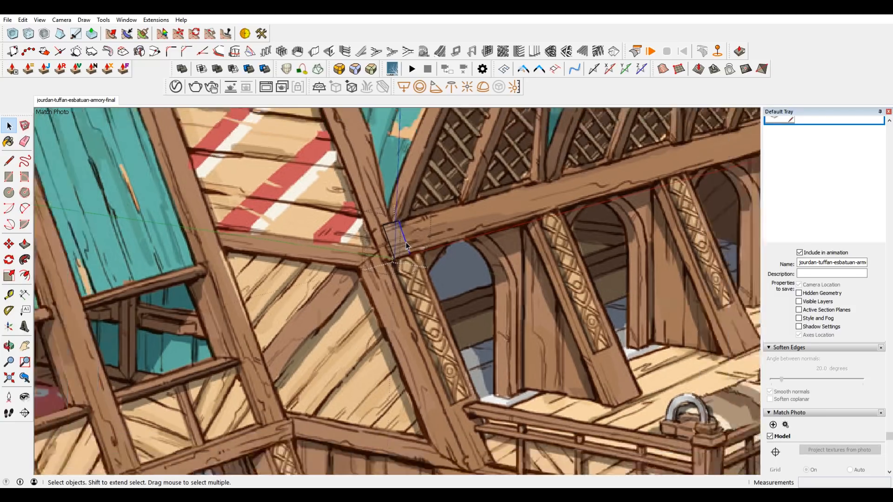
pyautogui.press('m')
pyautogui.click(405, 240)
pyautogui.scroll(-3, 401, 251)
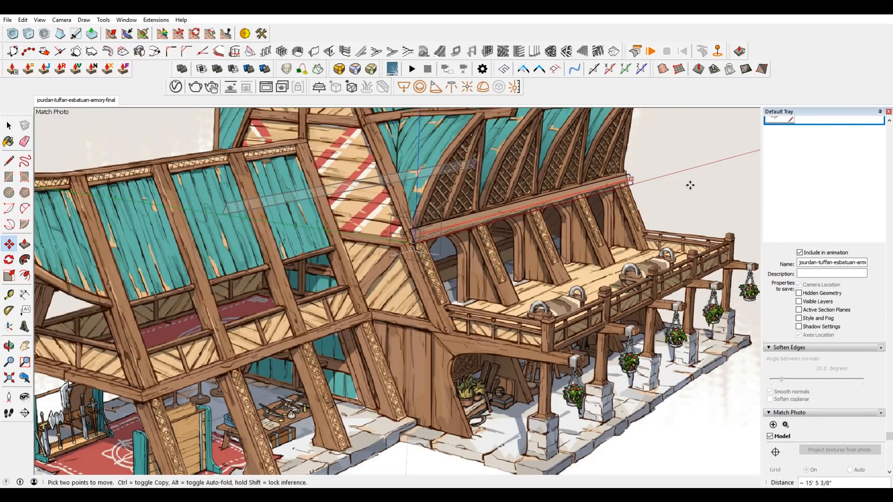
pyautogui.moveTo(698, 211); pyautogui.dragTo(664, 243, button='middle')
pyautogui.press('Escape')
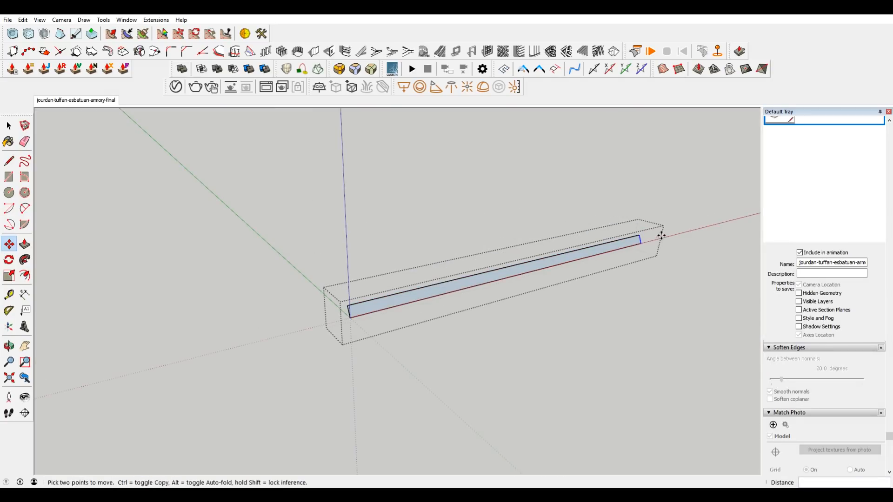
# Adjust the beam face's far end edge so it lines up with the rear edge of the house's sloped side.
pyautogui.press('h')
pyautogui.scroll(1, 640, 233)
pyautogui.scroll(2, 640, 233)
pyautogui.click(641, 247)
pyautogui.click(634, 247)
# Push/Pull the long beam face by 2" and stop editing the beam group.
pyautogui.moveTo(278, 288); pyautogui.dragTo(433, 237, button='middle')
pyautogui.scroll(-3, 434, 236)
pyautogui.scroll(2, 301, 308)
pyautogui.press('p')
pyautogui.click(283, 330)
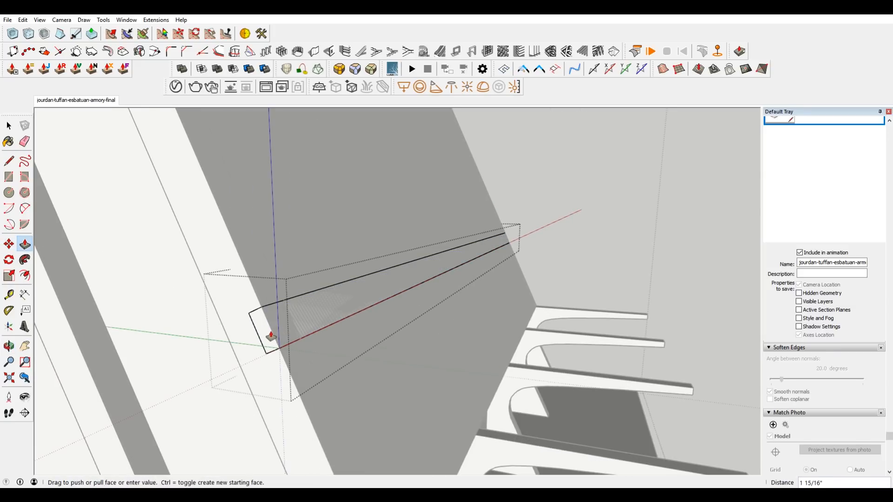
pyautogui.click(270, 336)
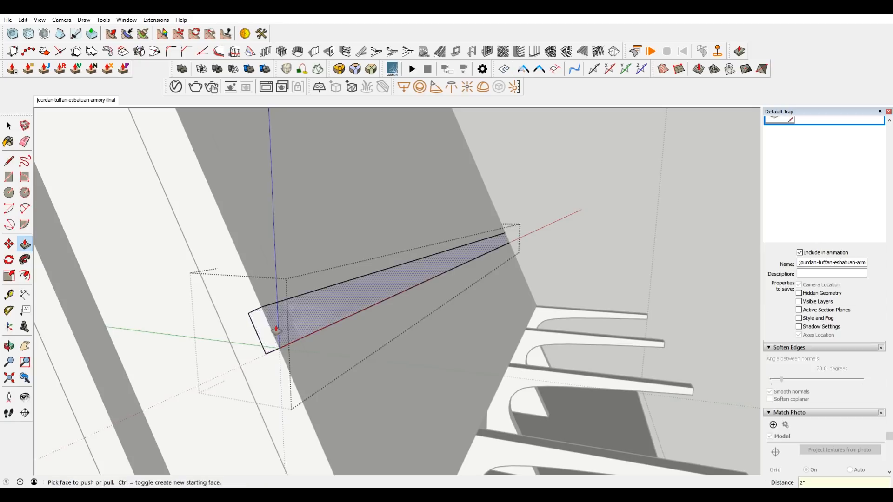
pyautogui.scroll(-2, 355, 258)
pyautogui.press('space')
pyautogui.click(565, 176)
pyautogui.scroll(-3, 539, 235)
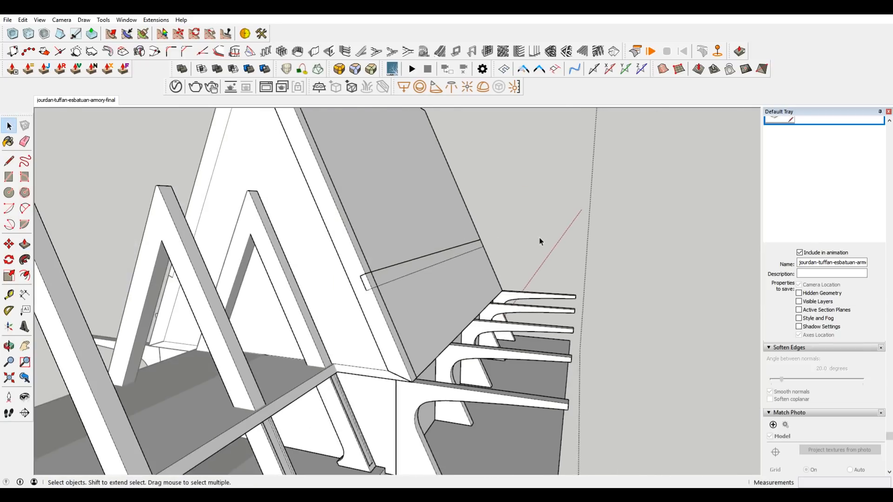
# Open the house body and draw a line across its sloped side face along the beam's underside, from front edge to rear edge.
pyautogui.click(76, 101)
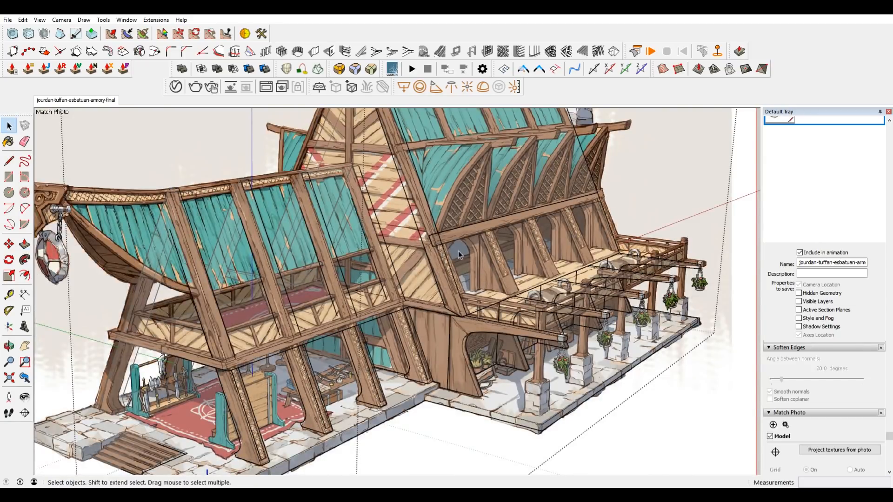
pyautogui.scroll(3, 459, 254)
pyautogui.click(463, 327)
pyautogui.moveTo(520, 311); pyautogui.dragTo(514, 313, button='middle')
pyautogui.scroll(2, 521, 287)
pyautogui.click(521, 284)
pyautogui.scroll(1, 418, 279)
pyautogui.click(465, 293)
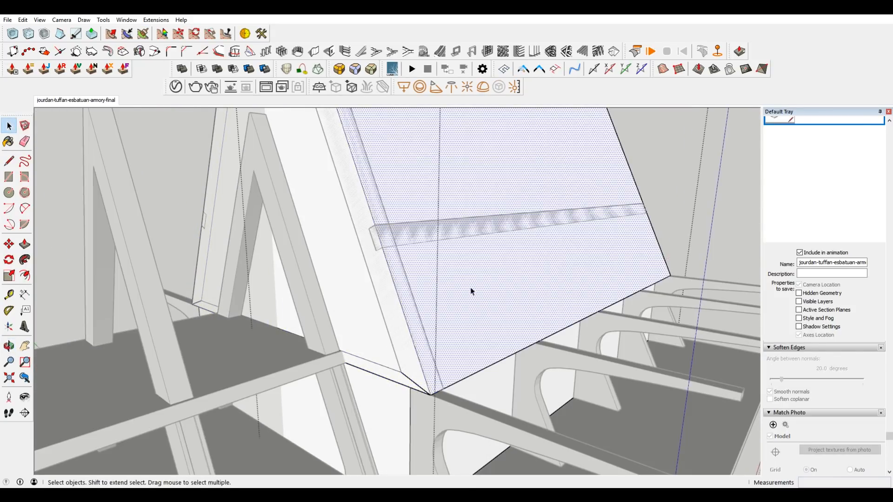
pyautogui.press('l')
pyautogui.click(370, 247)
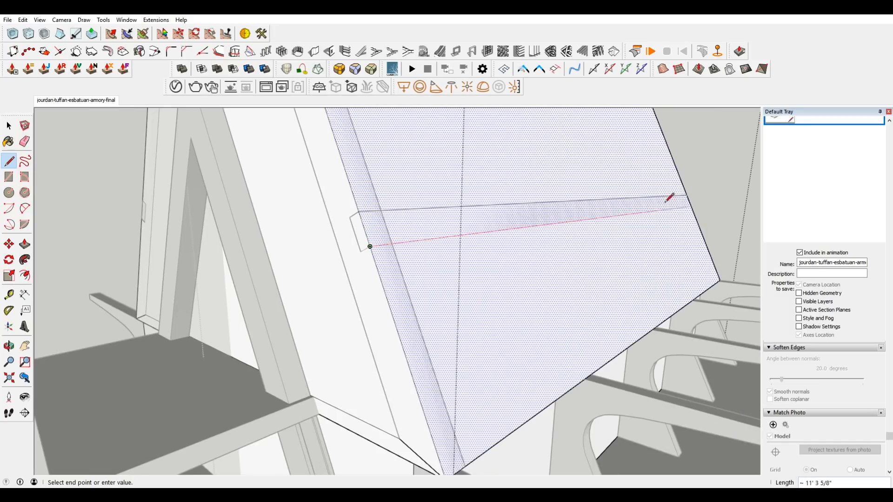
pyautogui.click(692, 206)
# Draw a vertical line on the house's front face from the front end of the beam line down to the bottom edge.
pyautogui.scroll(-3, 519, 253)
pyautogui.press('space')
pyautogui.click(532, 289)
pyautogui.scroll(3, 498, 313)
pyautogui.moveTo(496, 313); pyautogui.dragTo(624, 295, button='middle')
pyautogui.press('l')
pyautogui.click(460, 236)
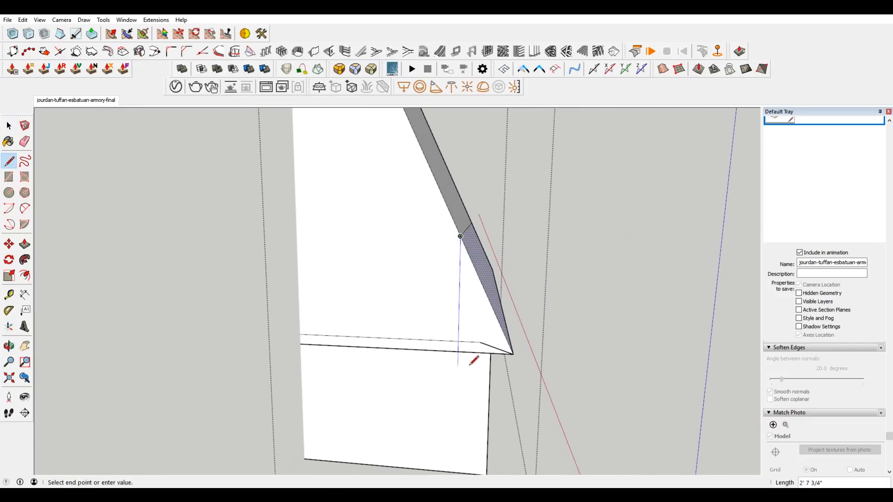
pyautogui.click(513, 352)
# Trace the bottom edge from the foot of the vertical line toward the outer corner to close off the triangular wedge.
pyautogui.press('space')
pyautogui.click(481, 321)
pyautogui.press('l')
pyautogui.click(458, 352)
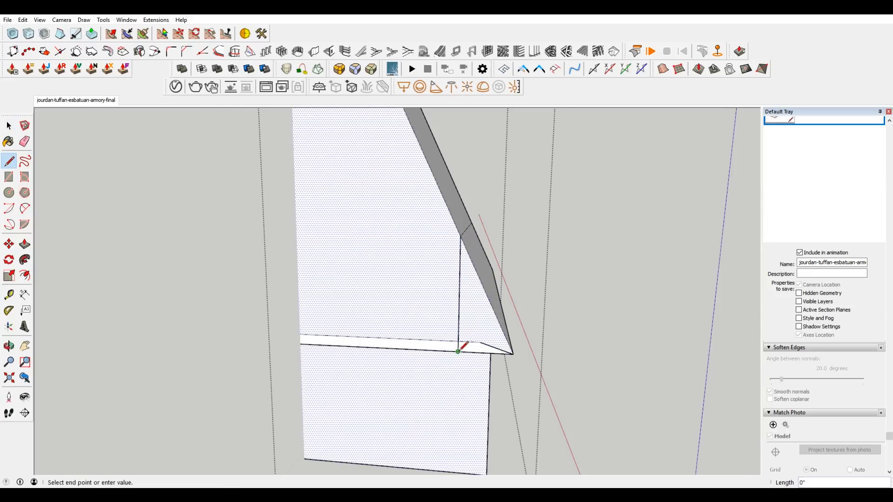
pyautogui.click(492, 353)
# Try to push the triangular wedge below the beam line back through the house body.
pyautogui.press('space')
pyautogui.click(483, 319)
pyautogui.press('p')
pyautogui.moveTo(479, 319); pyautogui.dragTo(512, 285)
pyautogui.moveTo(512, 285); pyautogui.dragTo(456, 345, button='middle')
pyautogui.click(514, 279)
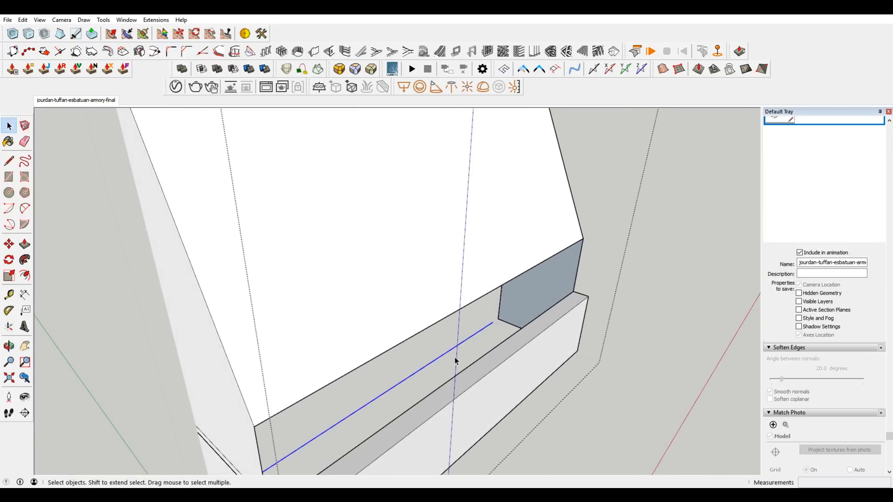
# Draw a slanted line on the front face from the inner bevel corner up to the vertical line.
pyautogui.moveTo(333, 371); pyautogui.dragTo(367, 302, button='middle')
pyautogui.scroll(5, 513, 371)
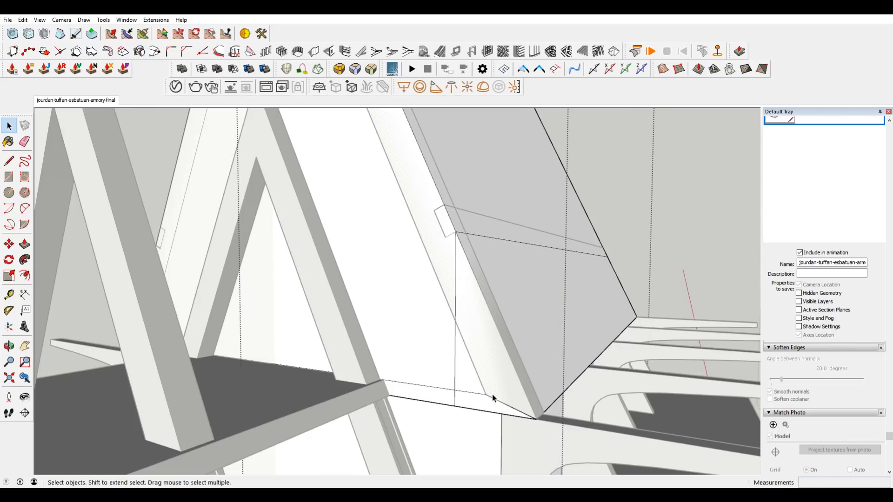
pyautogui.scroll(2, 489, 399)
pyautogui.press('l')
pyautogui.click(488, 390)
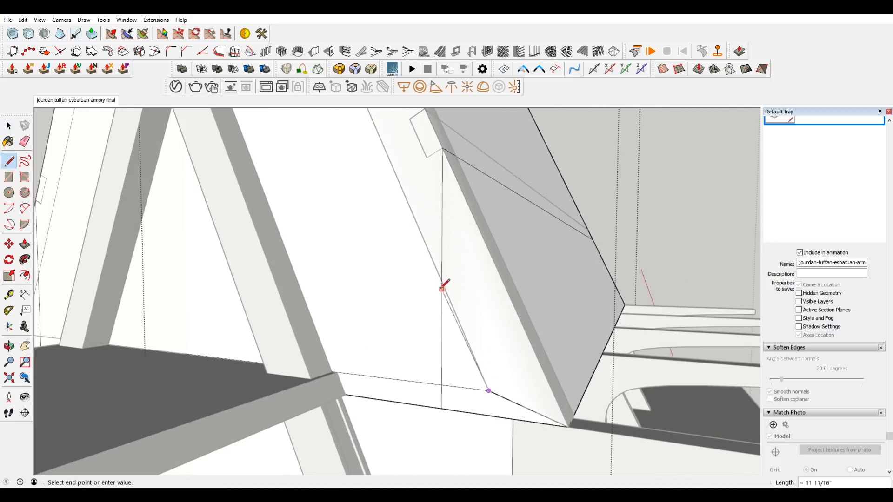
pyautogui.click(442, 281)
pyautogui.scroll(5, 474, 280)
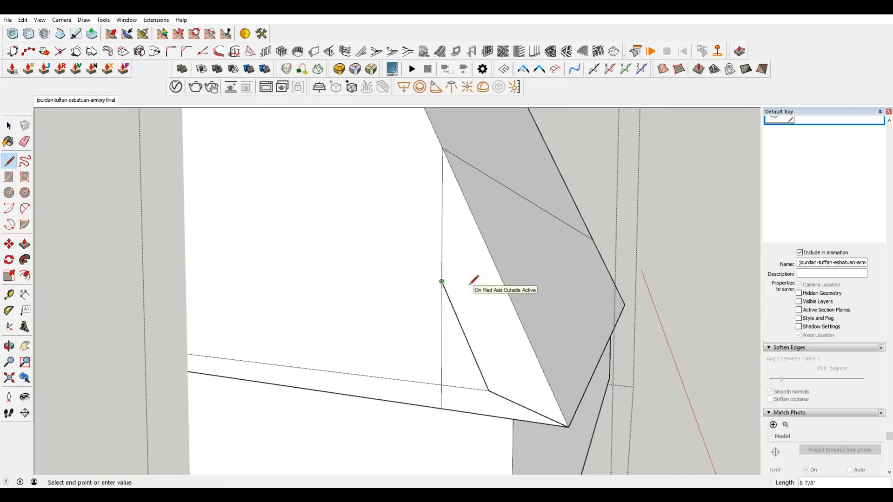
# Extend the slanted line on the front face from its upper end through the inner bevel corner down to the bottom edge.
pyautogui.press('space')
pyautogui.click(475, 297)
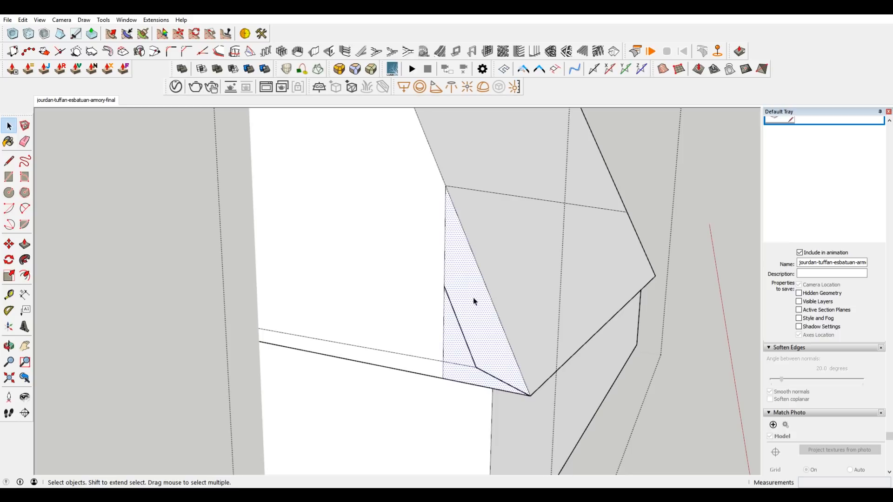
pyautogui.press('l')
pyautogui.click(444, 286)
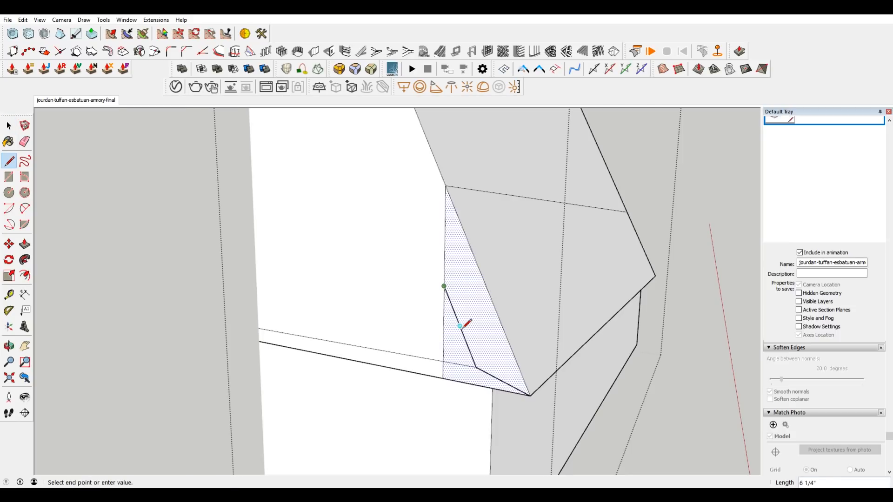
pyautogui.click(492, 388)
pyautogui.press('space')
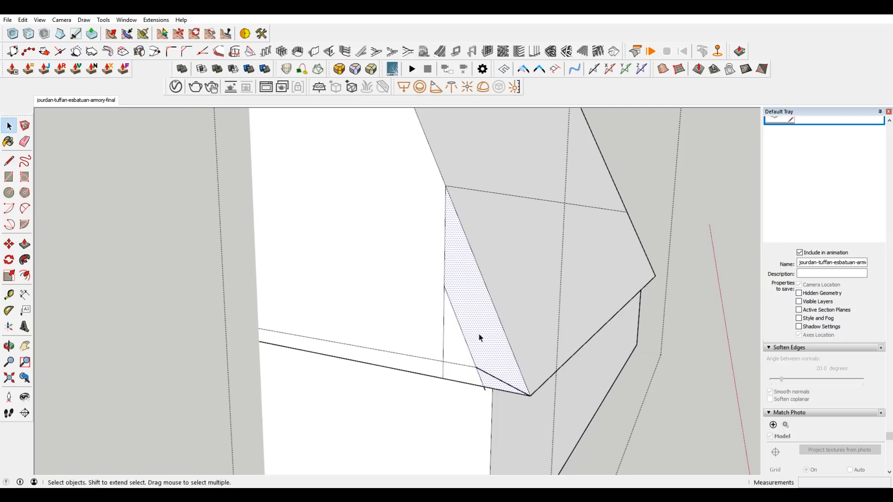
# Push the slanted strip beside the new line back through the full length of the house body.
pyautogui.press('p')
pyautogui.click(479, 337)
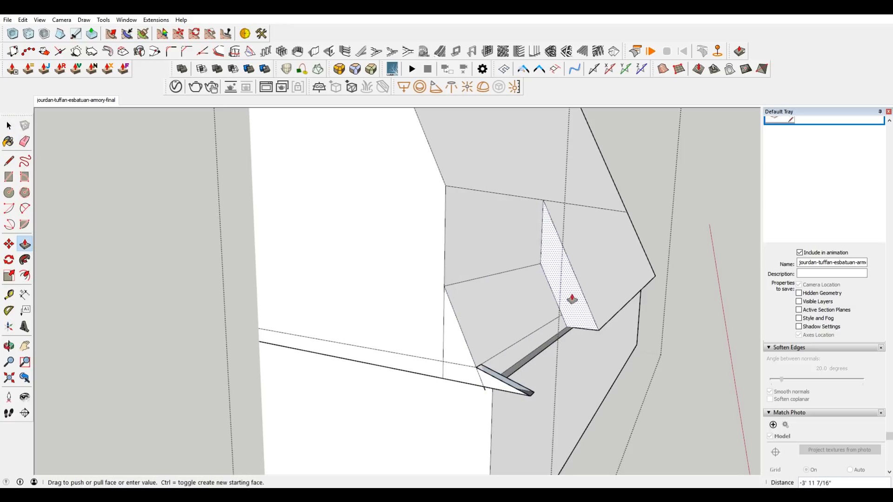
pyautogui.press('space')
# Delete the leftover line pieces at the front corner and the sloping lower side face left by the cut.
pyautogui.click(483, 387)
pyautogui.click(498, 359)
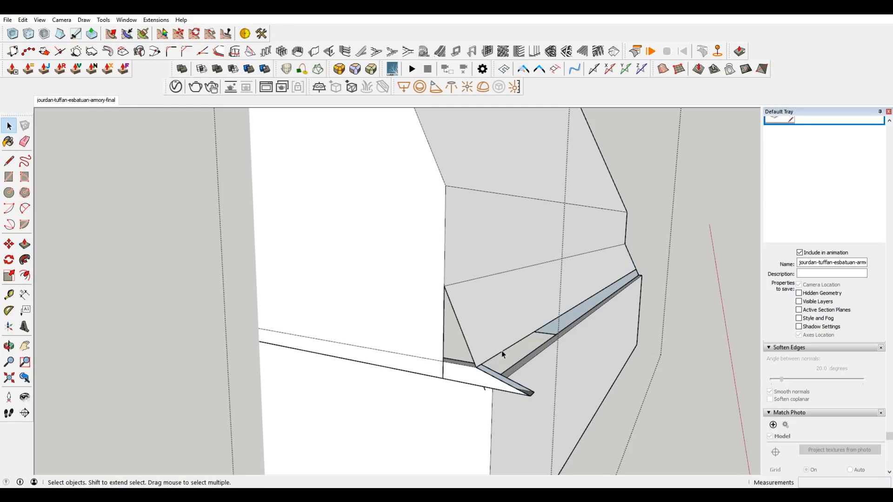
pyautogui.press('Delete')
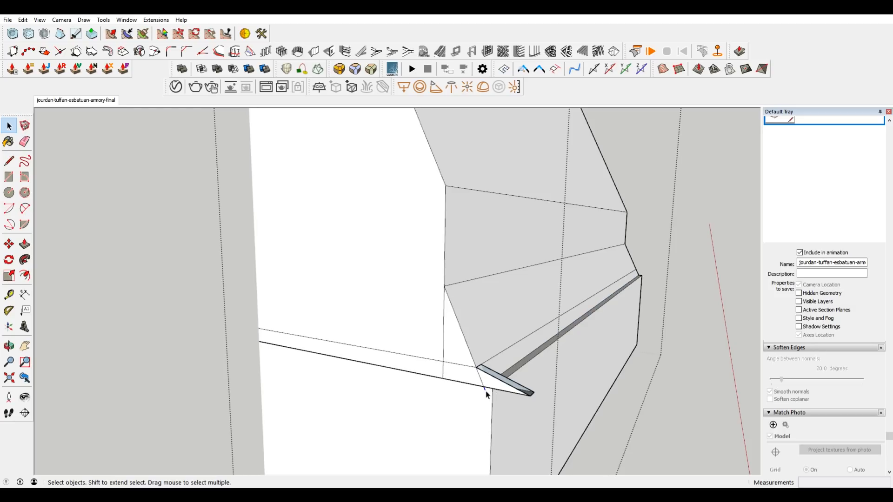
pyautogui.click(486, 385)
pyautogui.click(505, 355)
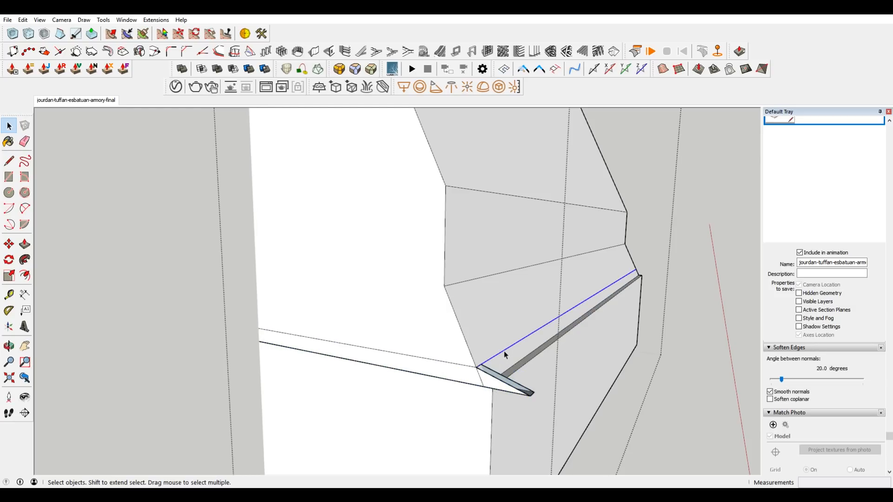
pyautogui.click(533, 315)
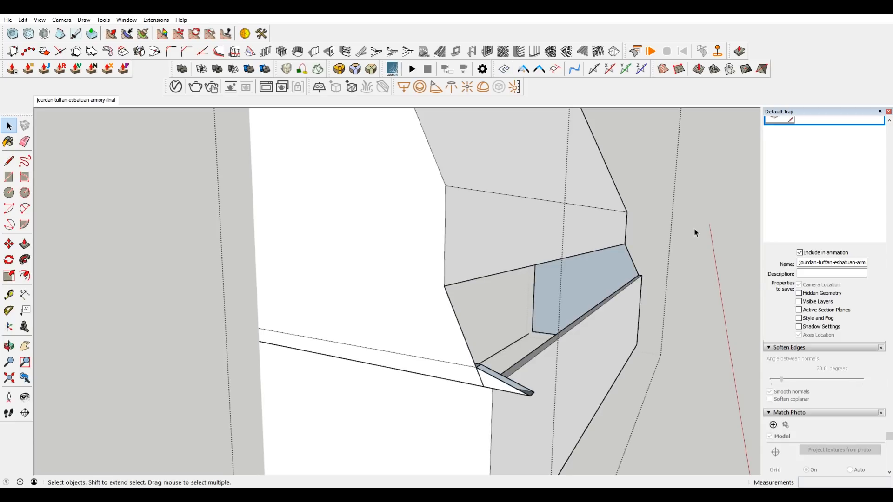
# Delete the long edge above the opening together with its upright wall face, and close the house group.
pyautogui.click(717, 200)
pyautogui.scroll(-1, 663, 206)
pyautogui.moveTo(663, 207); pyautogui.dragTo(606, 238, button='middle')
pyautogui.doubleClick(609, 242)
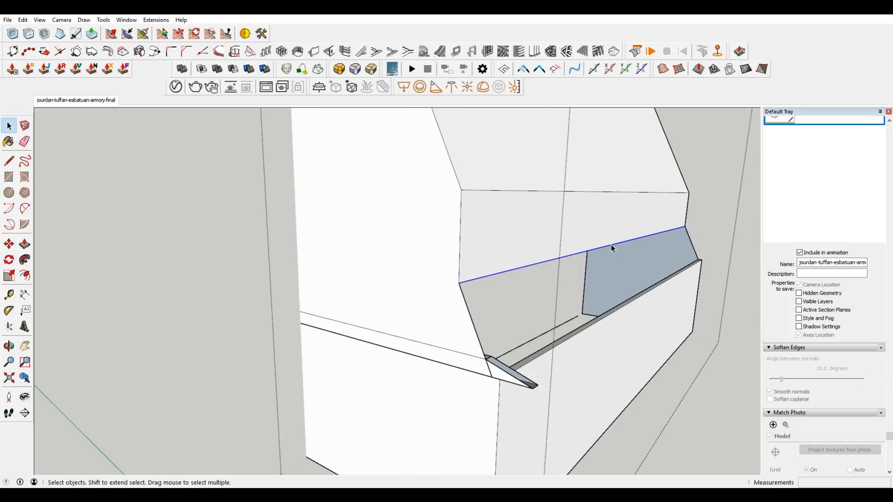
pyautogui.press('Delete')
pyautogui.click(726, 168)
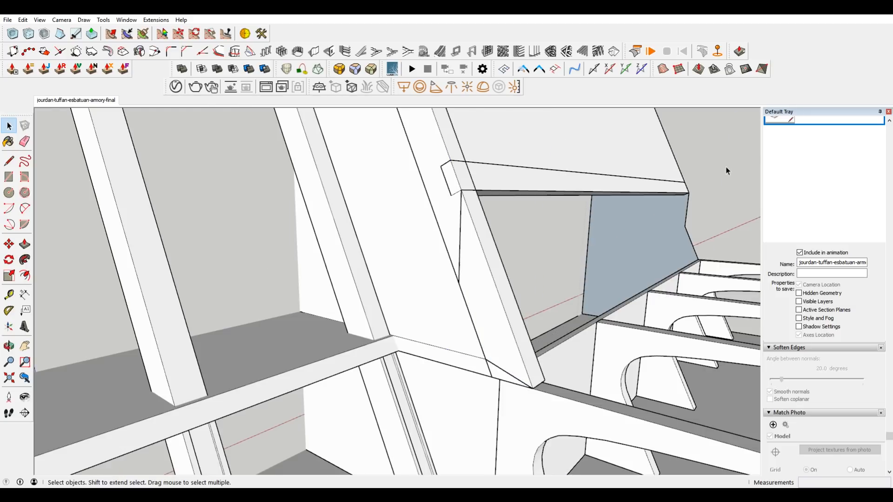
# Examine the side balcony deck and its support beams in the matched photo view and in the full concept image.
pyautogui.scroll(-4, 668, 142)
pyautogui.moveTo(668, 142); pyautogui.dragTo(272, 211, button='middle')
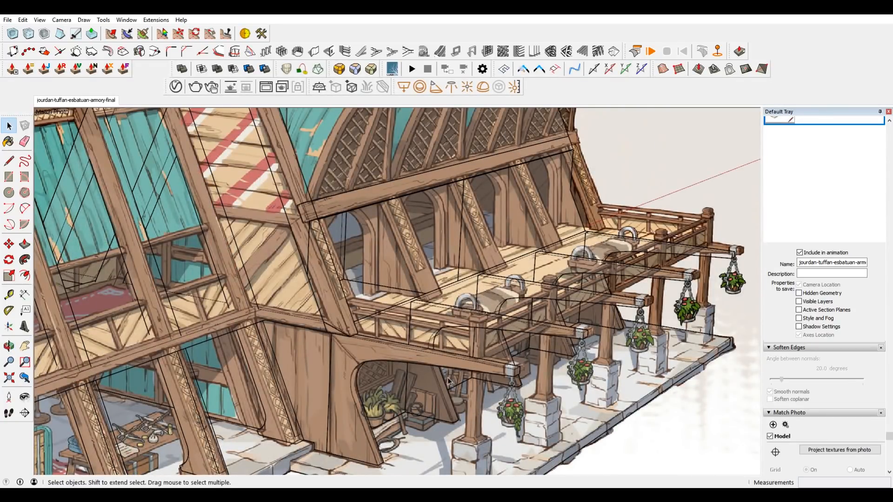
pyautogui.scroll(3, 466, 358)
pyautogui.scroll(1, 377, 345)
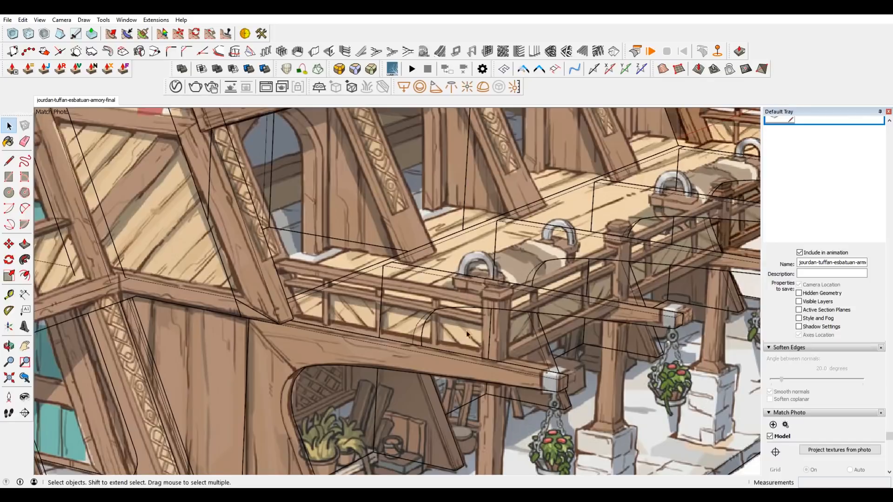
pyautogui.click(95, 101)
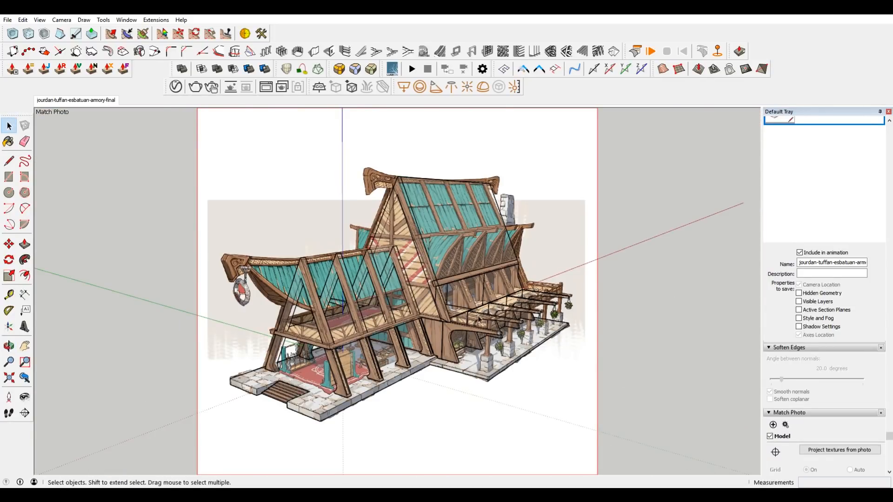
pyautogui.scroll(2, 483, 321)
pyautogui.hotkey('alt', 'Tab')
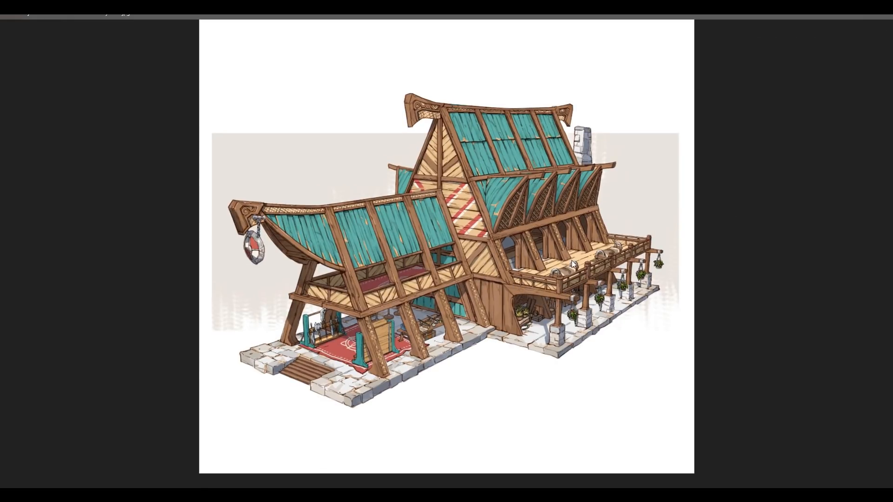
pyautogui.click(845, 17)
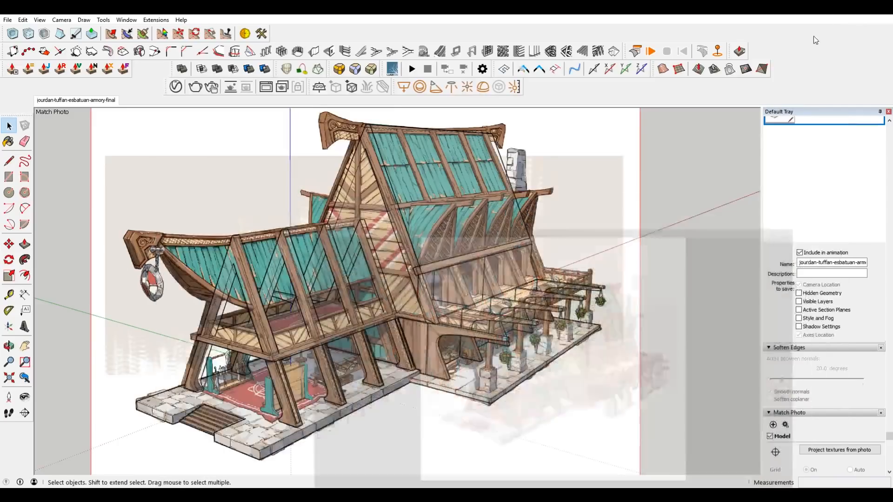
pyautogui.scroll(5, 326, 291)
pyautogui.scroll(-2, 326, 291)
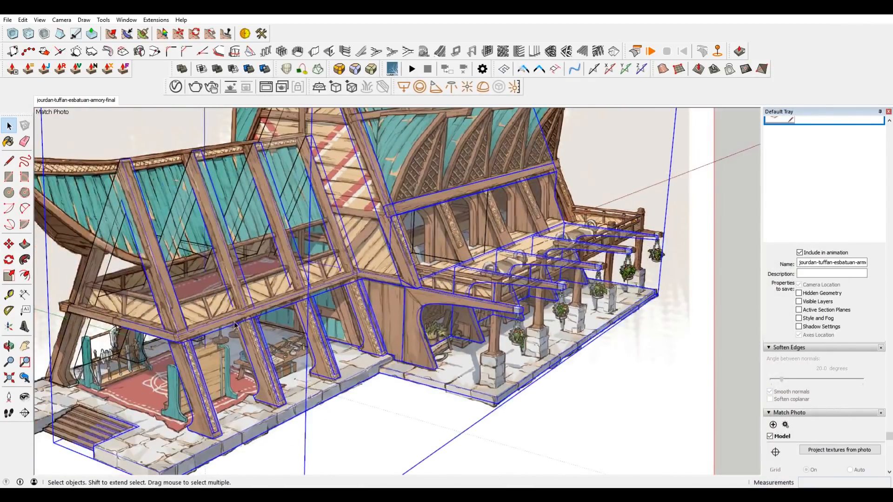
# Copy the front wing's upper floor slab over to the side porch area.
pyautogui.click(201, 336)
pyautogui.press('m')
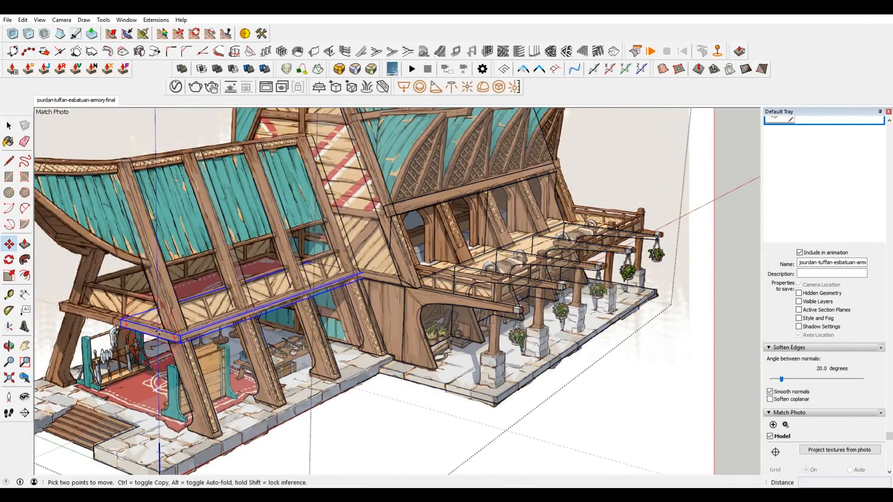
pyautogui.click(120, 319)
pyautogui.press('ctrl')
pyautogui.scroll(5, 493, 307)
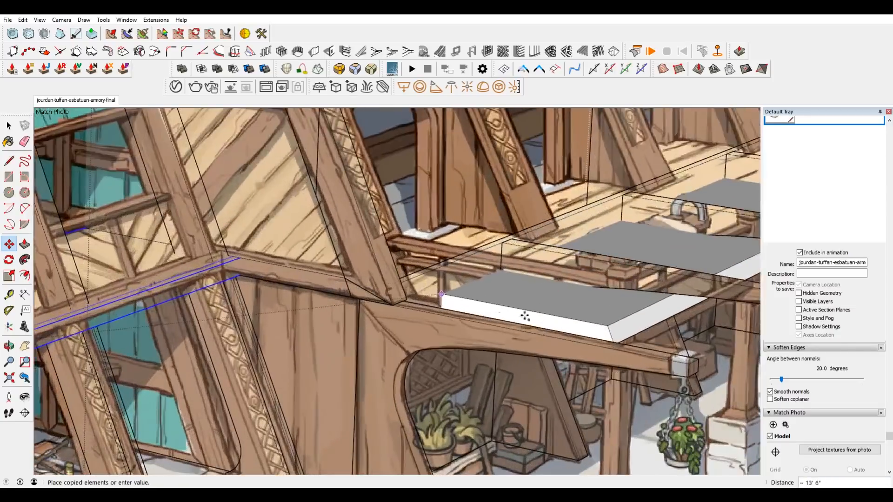
pyautogui.click(686, 358)
pyautogui.scroll(-5, 652, 358)
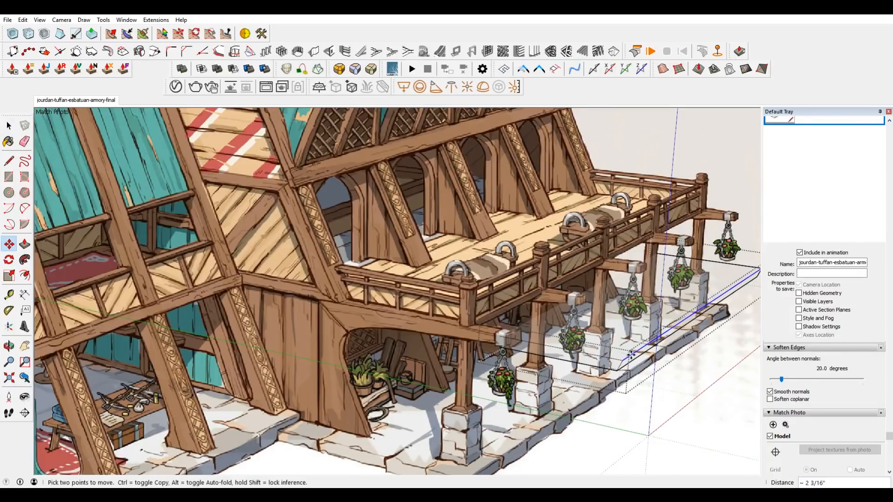
pyautogui.press('space')
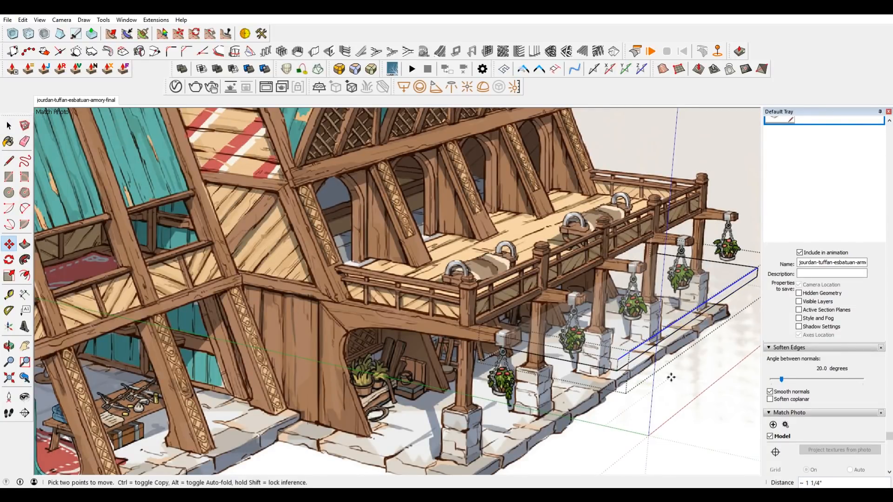
# Move the copied slab by its front corner onto the first support beam, beneath the balcony's corner post.
pyautogui.click(642, 329)
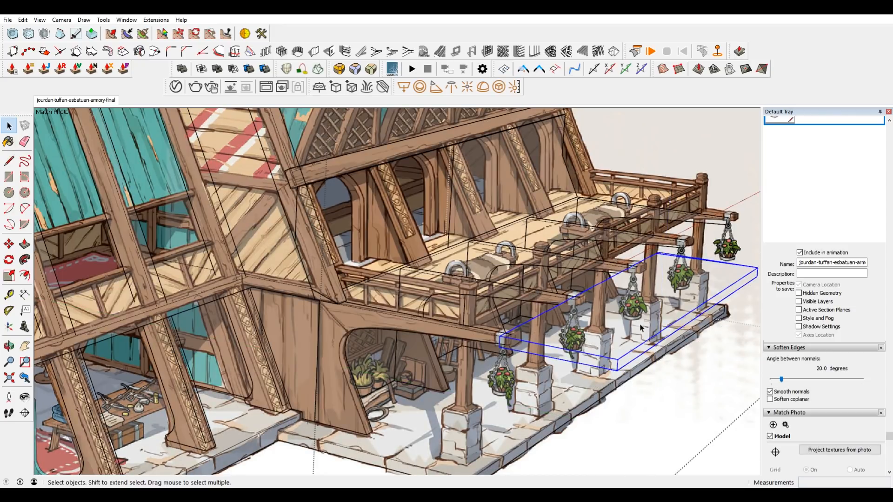
pyautogui.press('m')
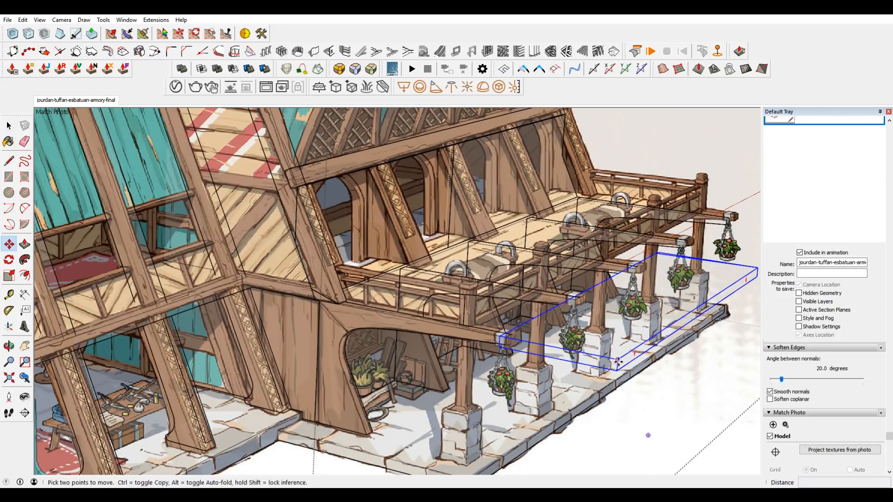
pyautogui.click(618, 361)
pyautogui.scroll(3, 503, 340)
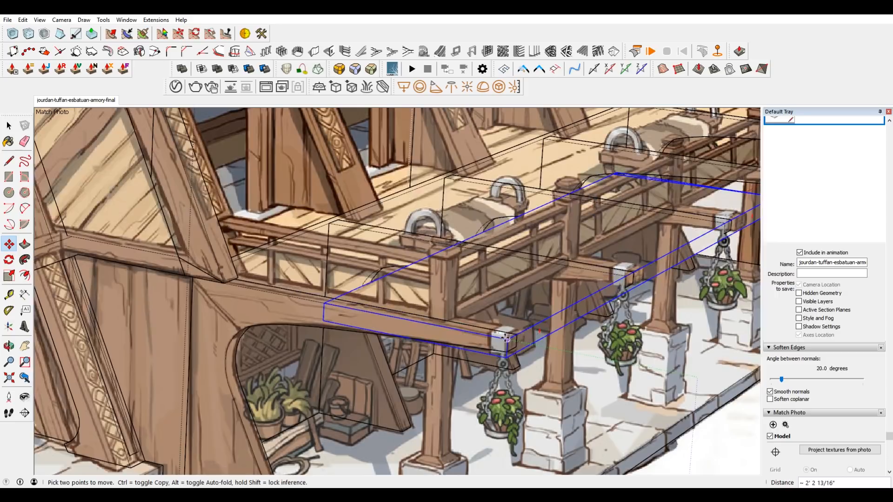
pyautogui.scroll(3, 506, 338)
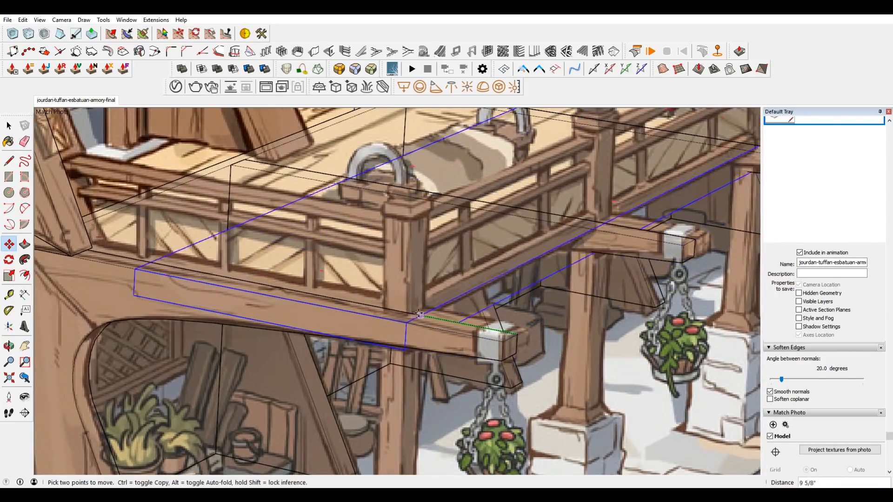
pyautogui.click(401, 312)
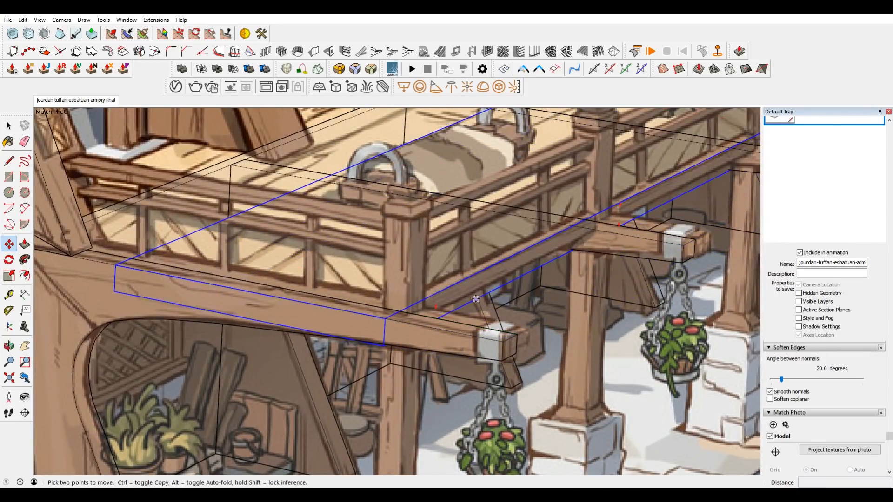
# Open the copied slab for editing and move its bottom face 1" along the blue axis to match the deck in the concept image.
pyautogui.press('space')
pyautogui.click(475, 302)
pyautogui.doubleClick(466, 306)
pyautogui.moveTo(465, 306); pyautogui.dragTo(505, 170, button='middle')
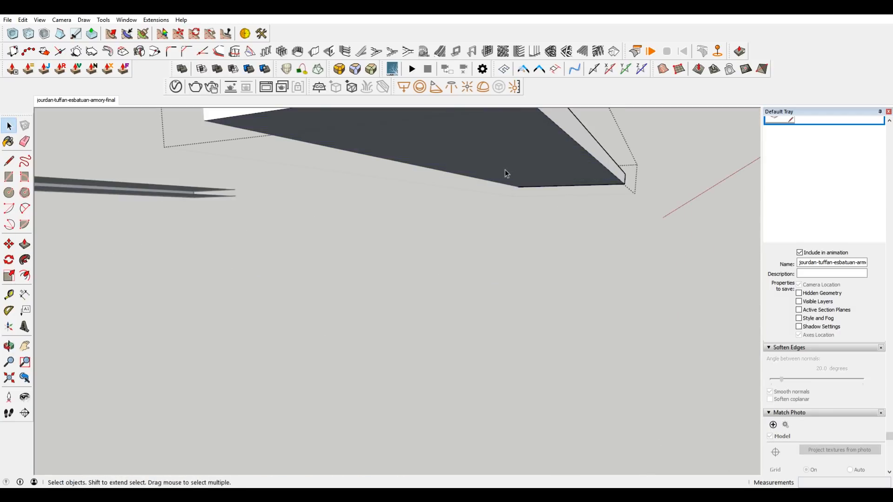
pyautogui.click(89, 100)
pyautogui.scroll(6, 546, 256)
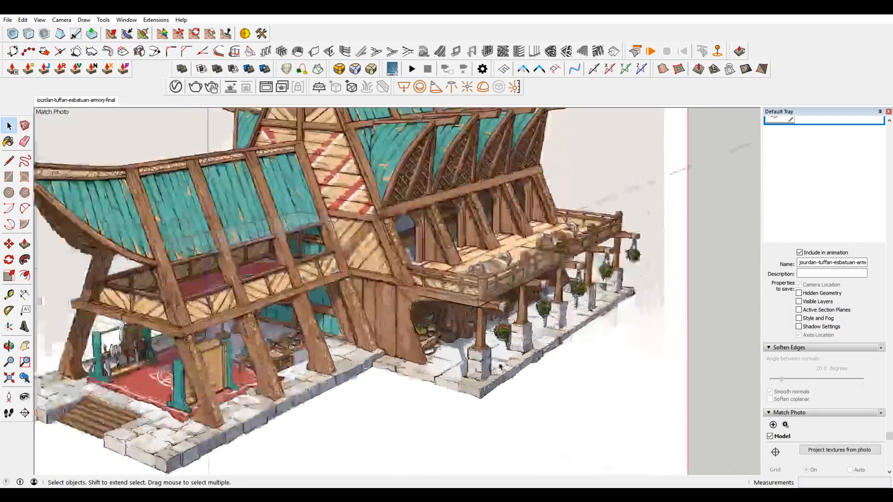
pyautogui.press('m')
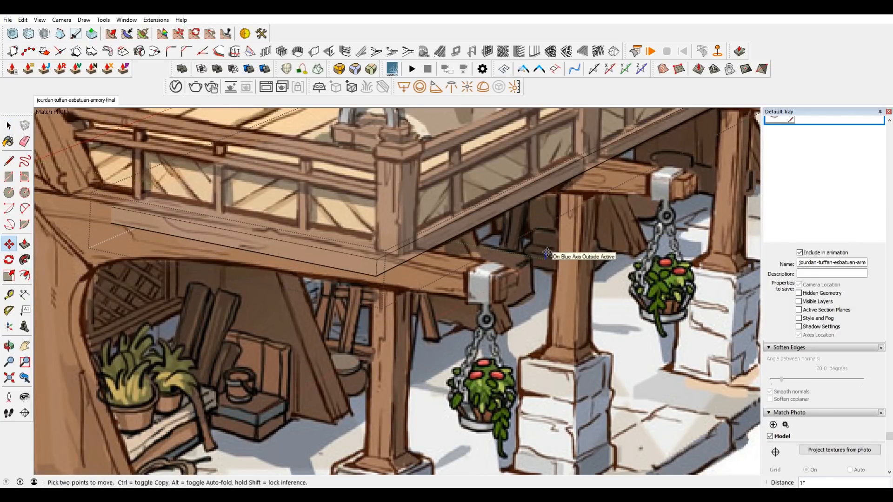
pyautogui.scroll(-5, 547, 253)
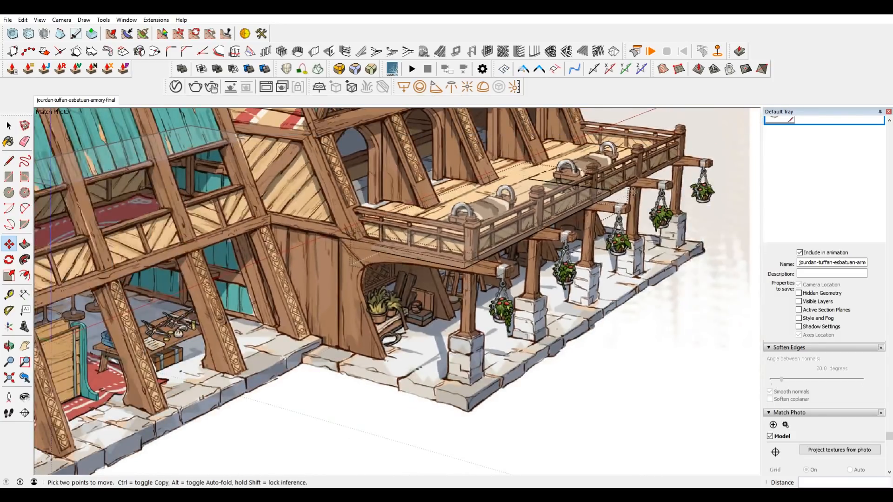
# Extend the balcony slab's far end along the red axis toward the last support beam.
pyautogui.scroll(1, 680, 216)
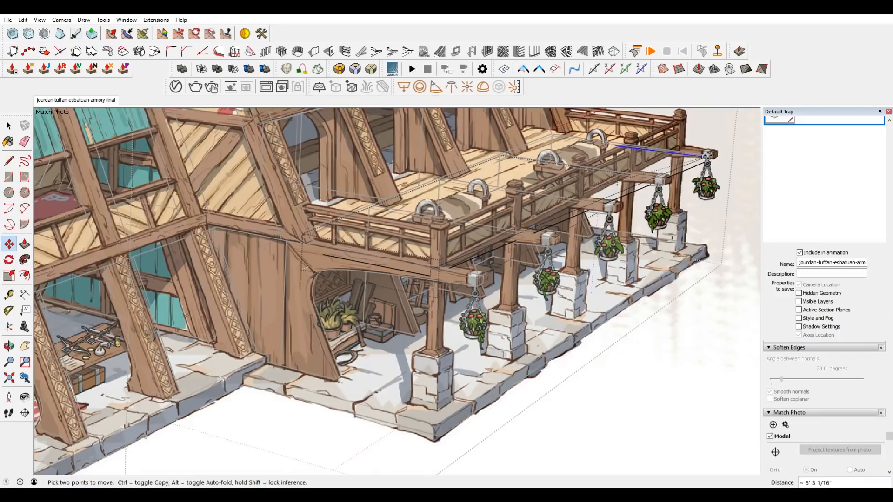
pyautogui.moveTo(698, 182); pyautogui.dragTo(599, 198, button='middle')
pyautogui.scroll(3, 510, 291)
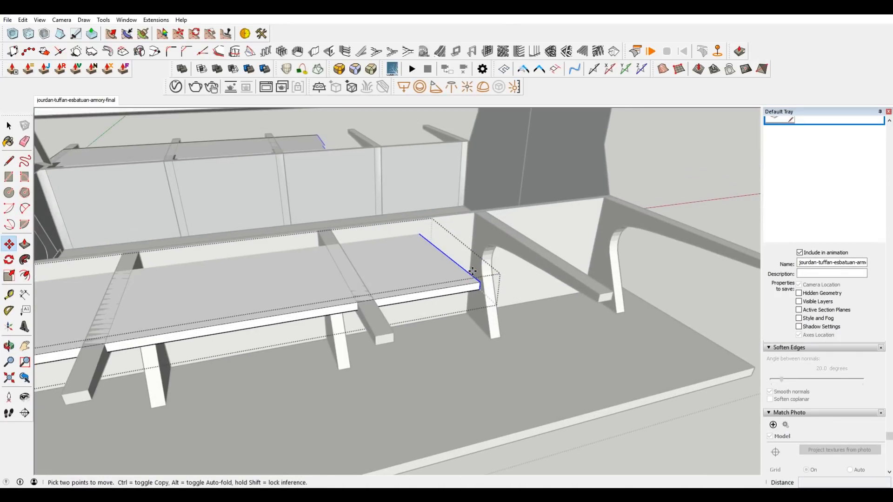
pyautogui.scroll(-4, 472, 270)
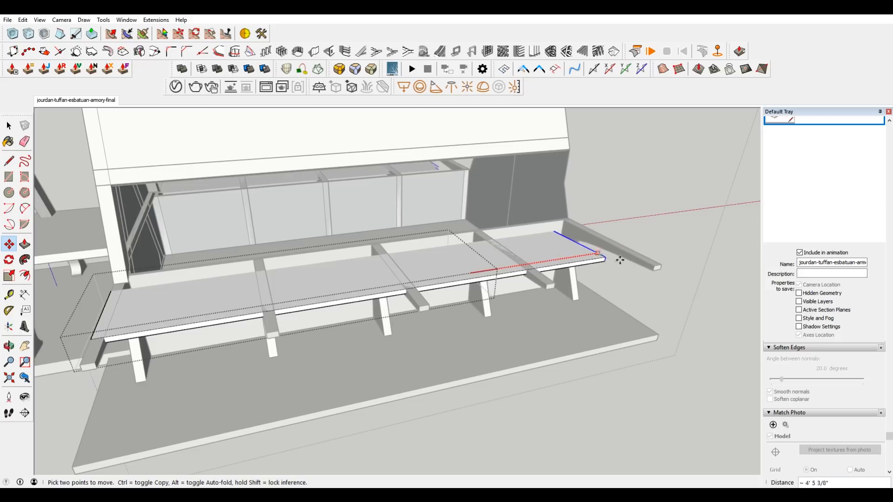
pyautogui.click(663, 265)
pyautogui.moveTo(407, 275); pyautogui.dragTo(591, 228, button='middle')
pyautogui.press('space')
# Examine the balcony slab's fit against the house wall and support beams, comparing the model with the matched photo view.
pyautogui.moveTo(468, 146); pyautogui.dragTo(540, 403)
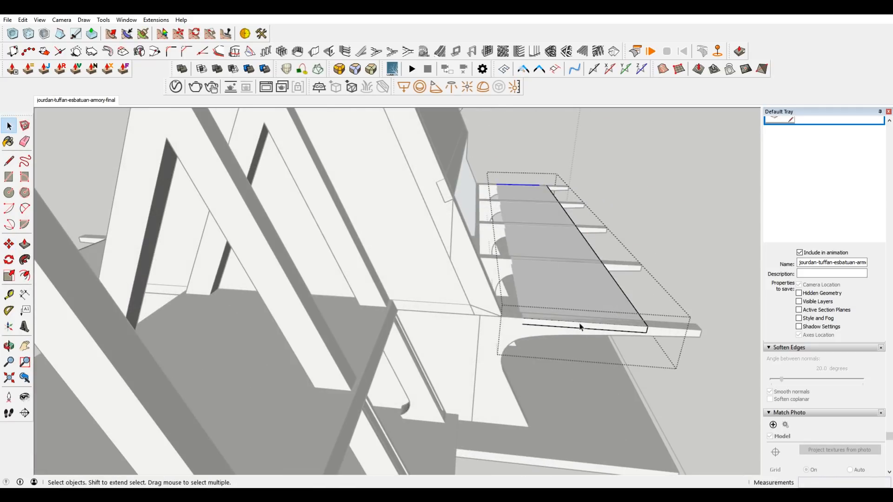
pyautogui.moveTo(577, 316); pyautogui.dragTo(354, 172, button='middle')
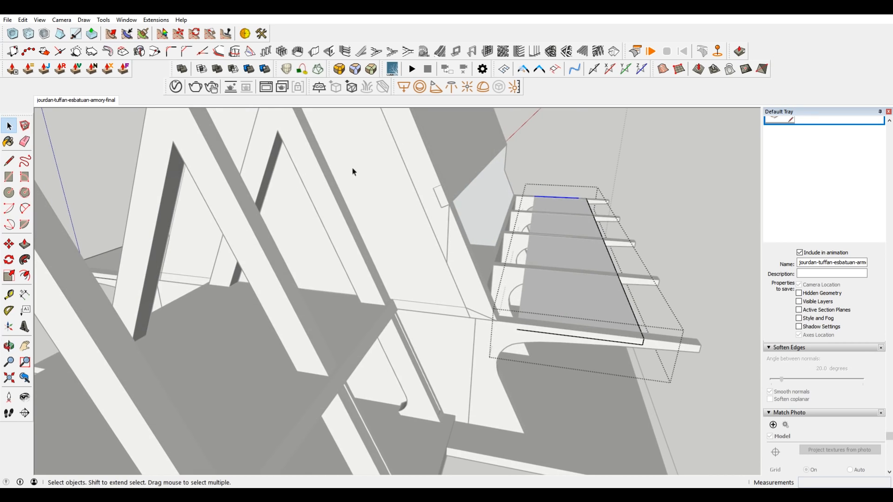
pyautogui.click(108, 101)
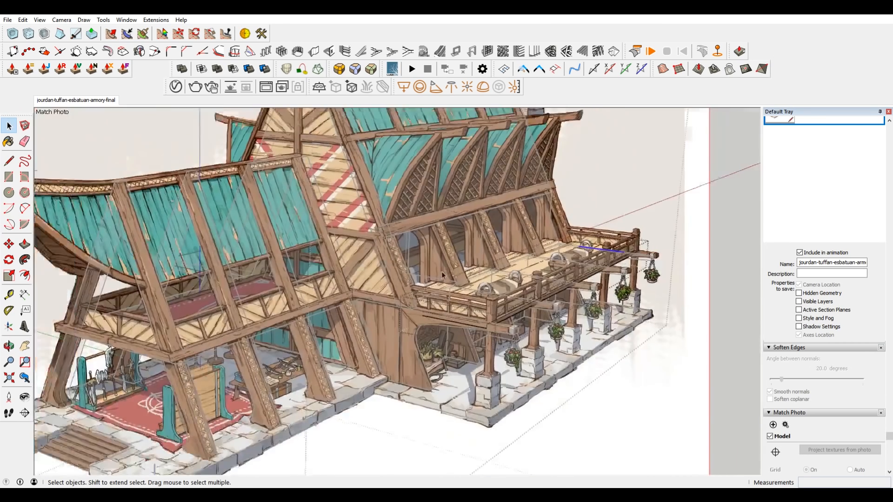
pyautogui.scroll(3, 442, 275)
pyautogui.moveTo(471, 277); pyautogui.dragTo(580, 291, button='middle')
pyautogui.scroll(3, 580, 291)
pyautogui.scroll(-2, 580, 292)
pyautogui.keyDown('shift'); pyautogui.moveTo(702, 264); pyautogui.dragTo(221, 245, button='middle'); pyautogui.keyUp('shift')
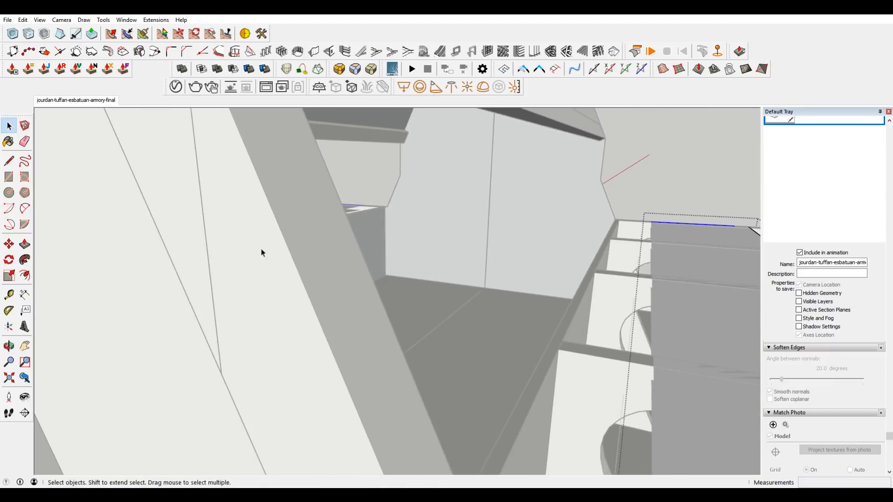
# Display the hidden geometry so the edges on the house-wall side of the balcony slab can be selected.
pyautogui.scroll(-5, 221, 244)
pyautogui.scroll(3, 487, 304)
pyautogui.moveTo(488, 304); pyautogui.dragTo(557, 312, button='middle')
pyautogui.scroll(3, 478, 255)
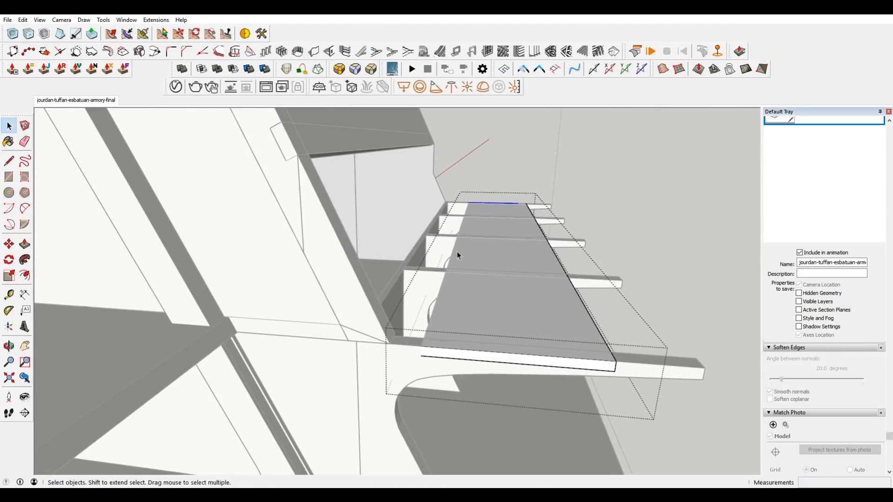
pyautogui.click(39, 20)
pyautogui.click(61, 50)
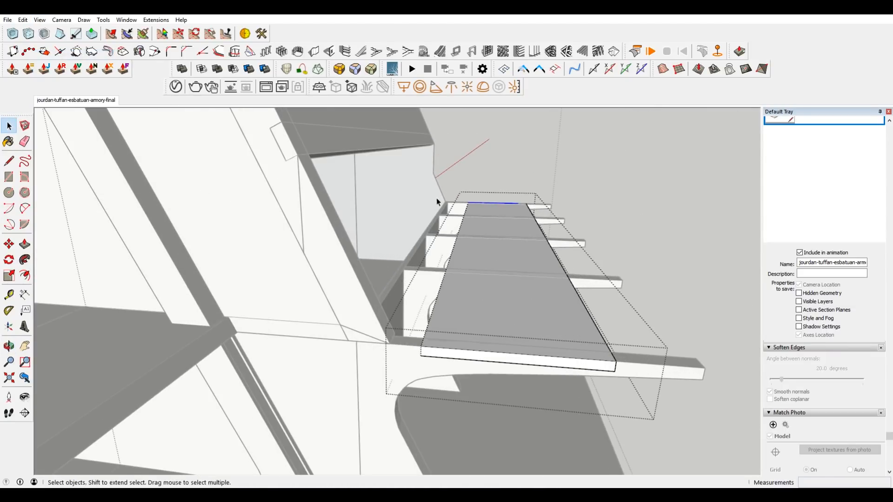
# Move the balcony slab's inner side along the green axis to meet the house wall, and finish editing the slab.
pyautogui.moveTo(448, 226); pyautogui.dragTo(468, 231, button='middle')
pyautogui.moveTo(433, 162); pyautogui.dragTo(507, 439)
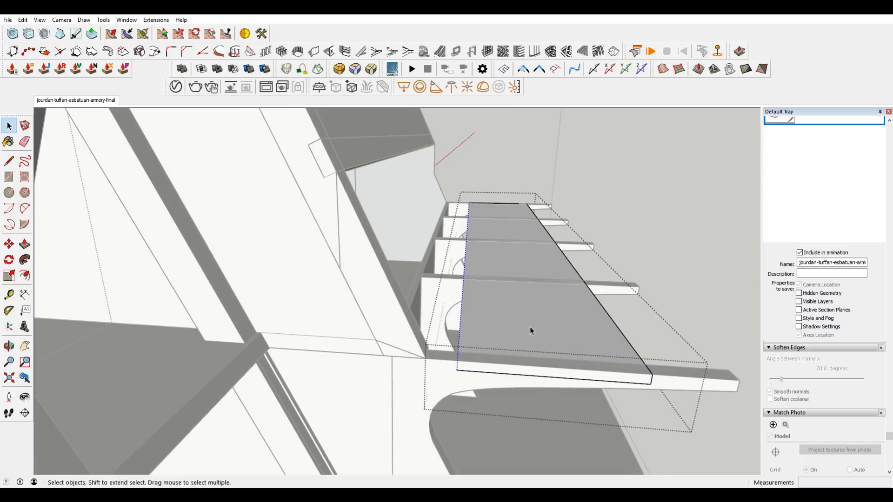
pyautogui.press('m')
pyautogui.click(462, 310)
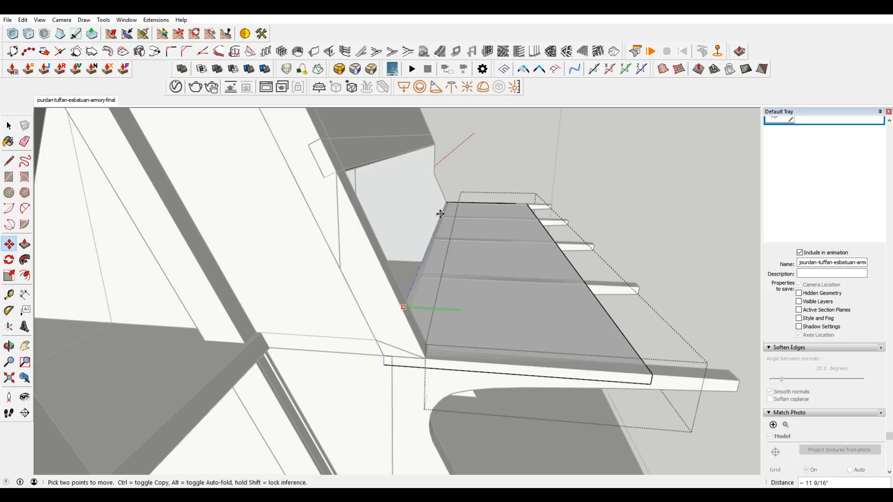
pyautogui.click(435, 227)
pyautogui.press('space')
pyautogui.click(646, 187)
# Examine the widened balcony slab against the support beams and the matched concept image.
pyautogui.scroll(-1, 649, 200)
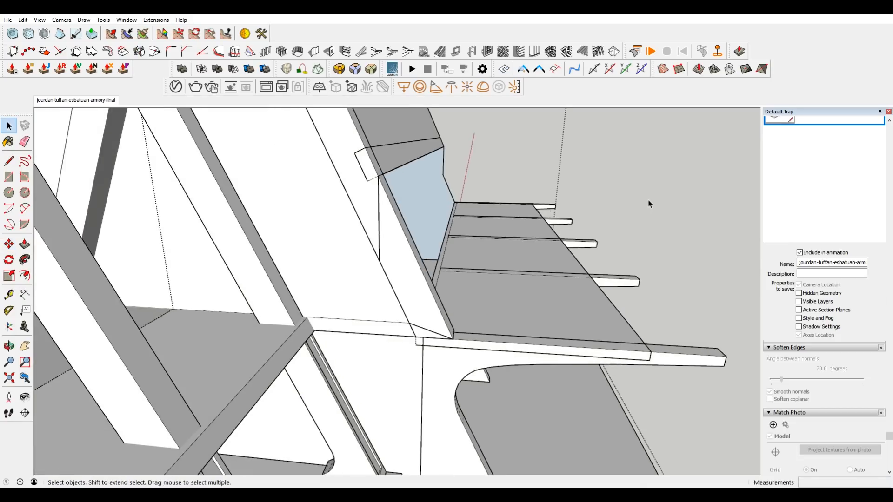
pyautogui.moveTo(649, 199); pyautogui.dragTo(457, 201, button='middle')
pyautogui.scroll(-5, 457, 201)
pyautogui.press('space')
pyautogui.click(109, 101)
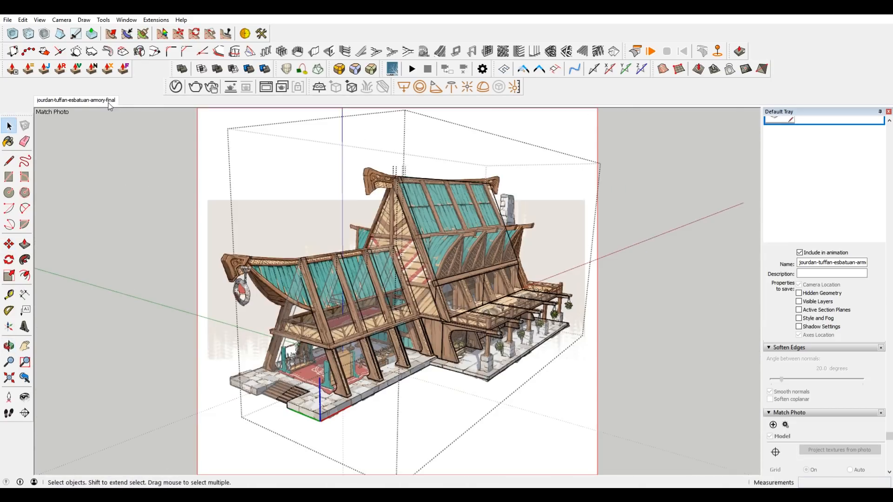
pyautogui.scroll(3, 520, 340)
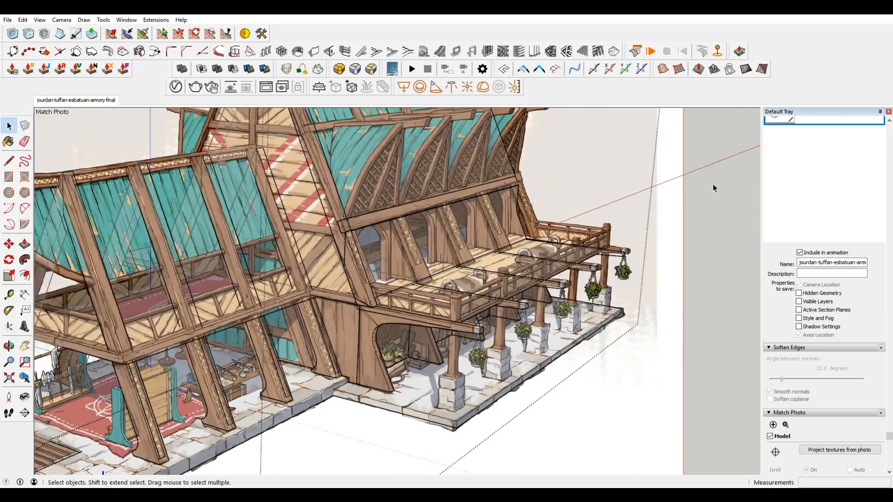
# Project the matched photo onto the first A-frame of the front hall, trimming partially visible faces.
pyautogui.click(408, 328)
pyautogui.doubleClick(417, 300)
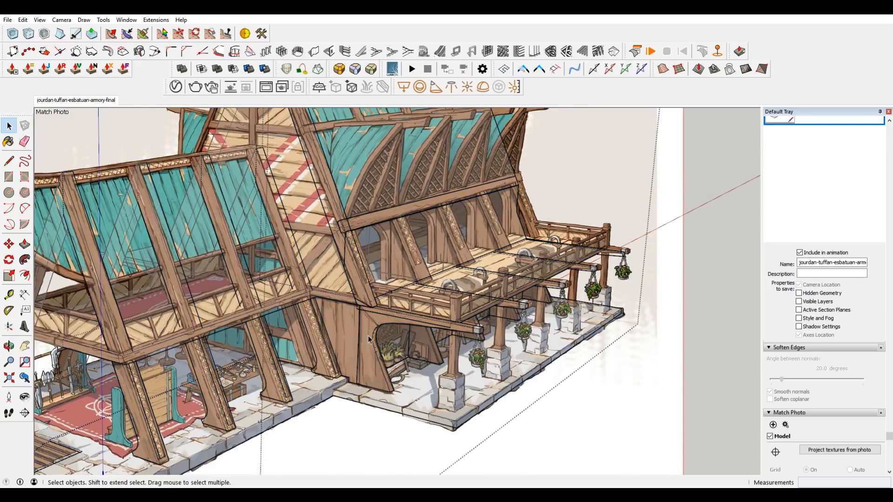
pyautogui.click(371, 340)
pyautogui.scroll(-3, 458, 321)
pyautogui.scroll(1, 257, 328)
pyautogui.scroll(1, 258, 328)
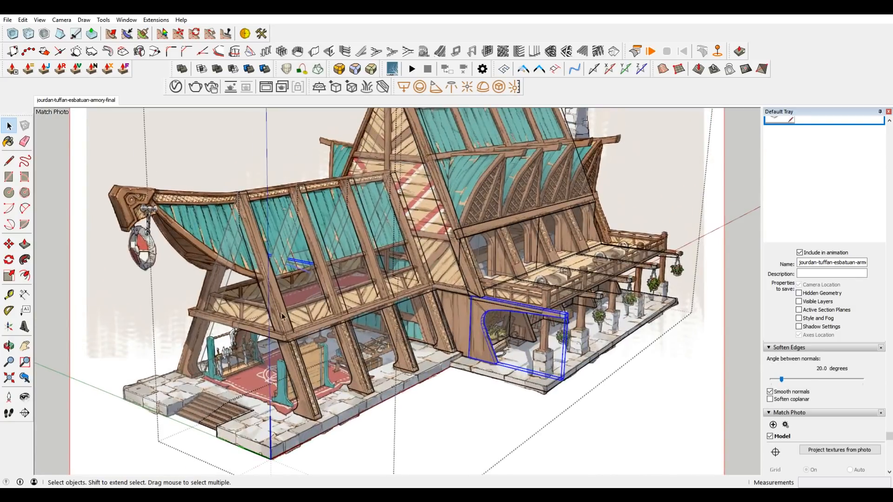
pyautogui.click(282, 318)
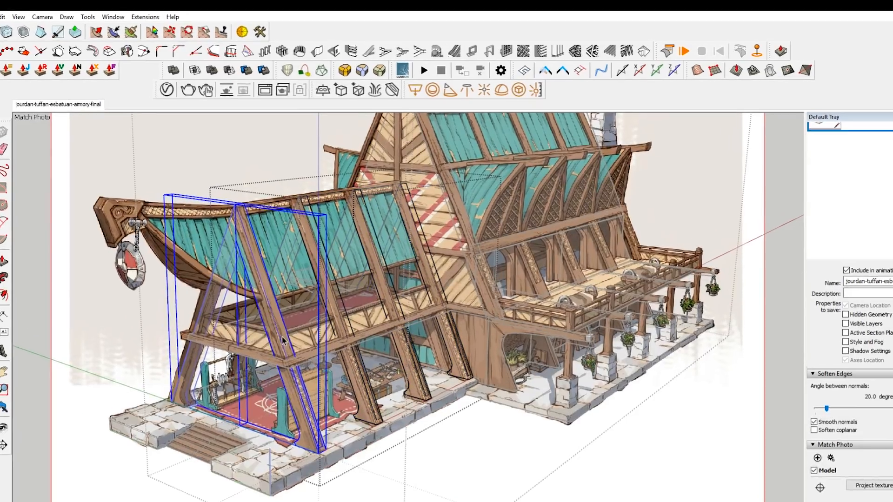
pyautogui.rightClick(282, 317)
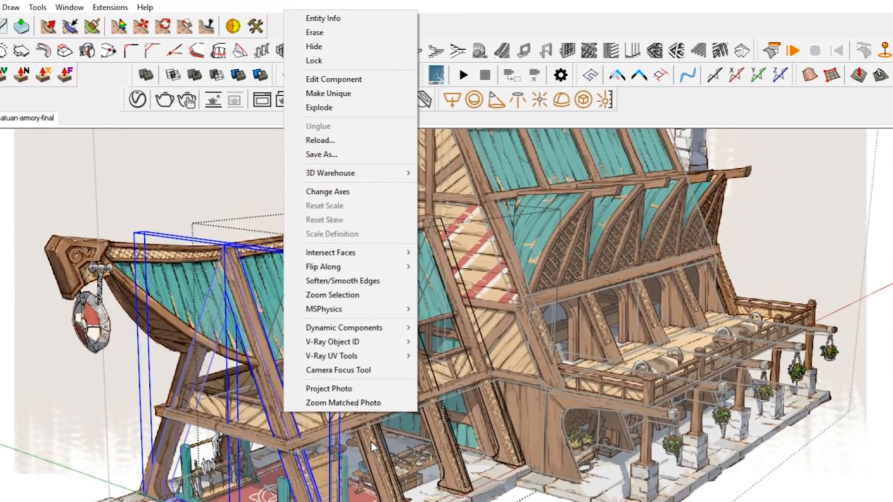
pyautogui.click(349, 390)
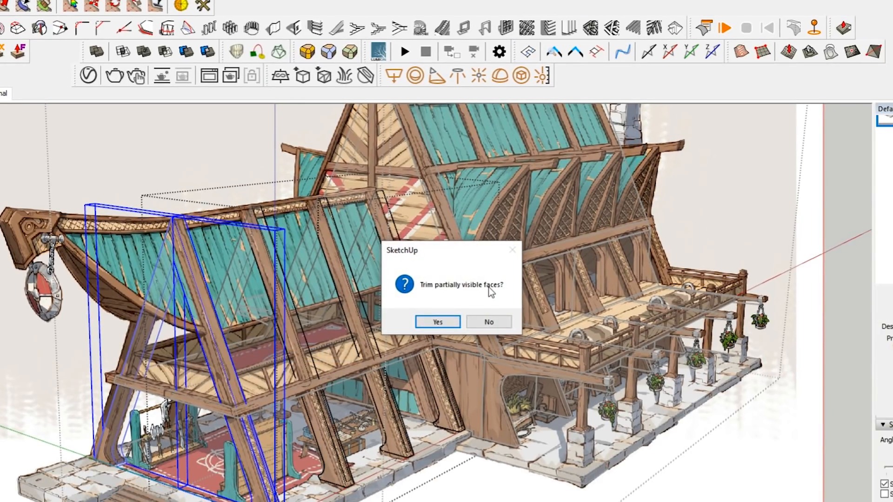
pyautogui.click(437, 322)
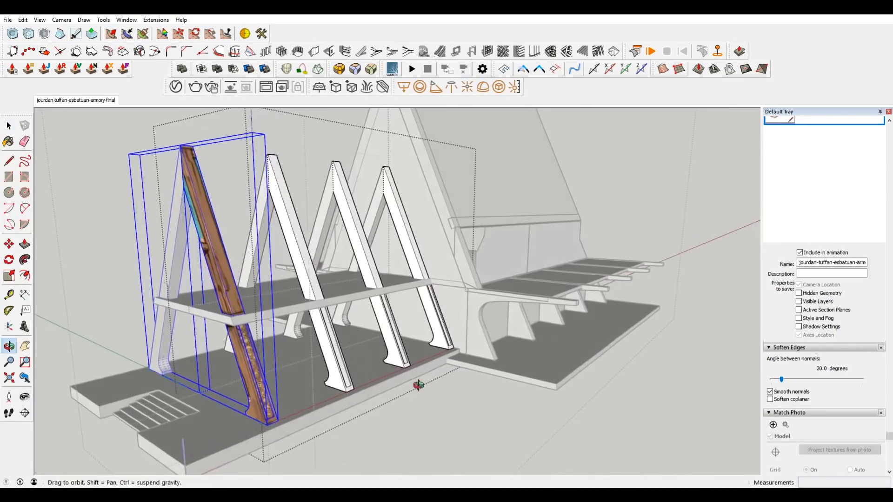
# Examine the photo texture projected onto the front hall's first A-frame from several sides.
pyautogui.moveTo(419, 385); pyautogui.dragTo(389, 387, button='middle')
pyautogui.scroll(2, 224, 354)
pyautogui.keyDown('shift'); pyautogui.moveTo(224, 355); pyautogui.dragTo(484, 311, button='middle'); pyautogui.keyUp('shift')
pyautogui.scroll(3, 526, 261)
pyautogui.moveTo(526, 261)
pyautogui.mouseDown(button='middle')
pyautogui.moveTo(498, 273)
pyautogui.moveTo(443, 257)
pyautogui.mouseUp(button='middle')
pyautogui.click(202, 252)
pyautogui.scroll(-3, 202, 252)
pyautogui.moveTo(201, 252)
pyautogui.keyDown('shift'); pyautogui.mouseDown(button='middle')
pyautogui.moveTo(215, 266)
pyautogui.moveTo(474, 246)
pyautogui.moveTo(371, 253)
pyautogui.moveTo(247, 230)
pyautogui.moveTo(572, 248)
pyautogui.moveTo(614, 178)
pyautogui.moveTo(560, 256)
pyautogui.moveTo(430, 280)
pyautogui.mouseUp(button='middle'); pyautogui.keyUp('shift')
pyautogui.scroll(-3, 497, 320)
# Undo the photo projection on the front A-frame and leave the component.
pyautogui.hotkey('ctrl', 'z')
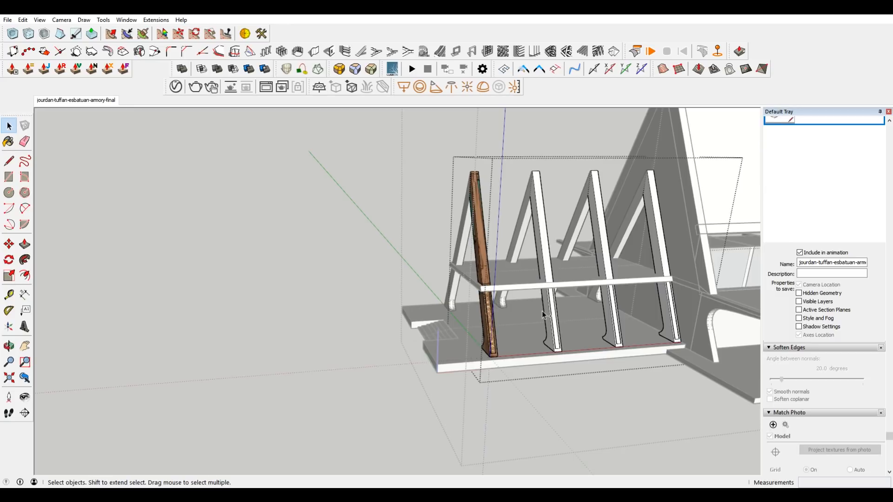
pyautogui.hotkey('ctrl', 'z')
pyautogui.click(322, 231)
# Examine the plain model's overall structure and check the front hall's first A-frame inside its component.
pyautogui.scroll(-2, 360, 232)
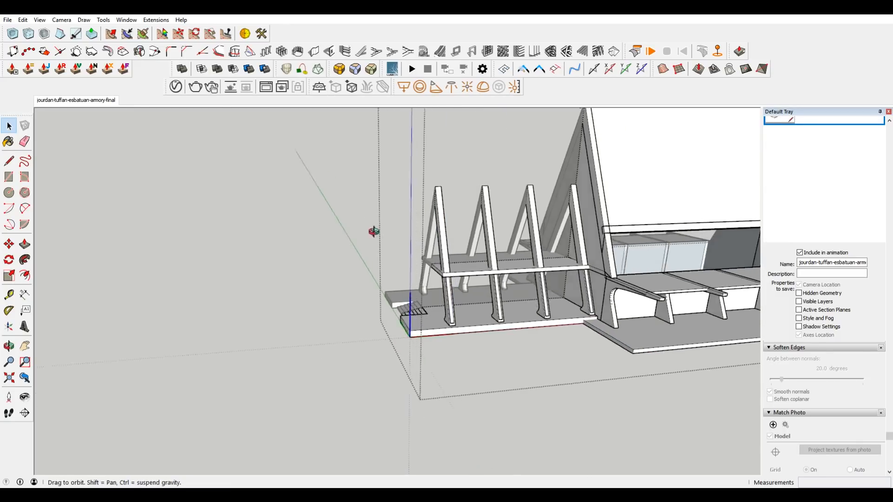
pyautogui.moveTo(362, 232); pyautogui.dragTo(512, 242, button='middle')
pyautogui.click(326, 181)
pyautogui.scroll(-3, 393, 231)
pyautogui.scroll(2, 551, 186)
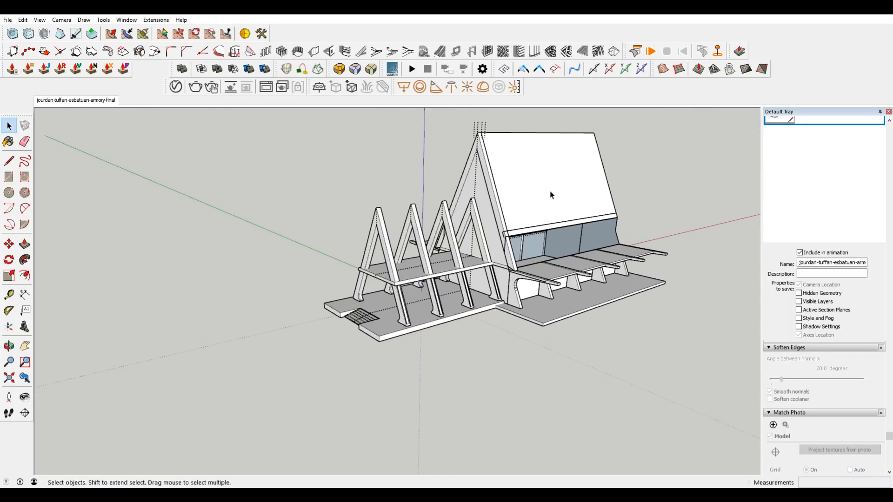
pyautogui.click(481, 132)
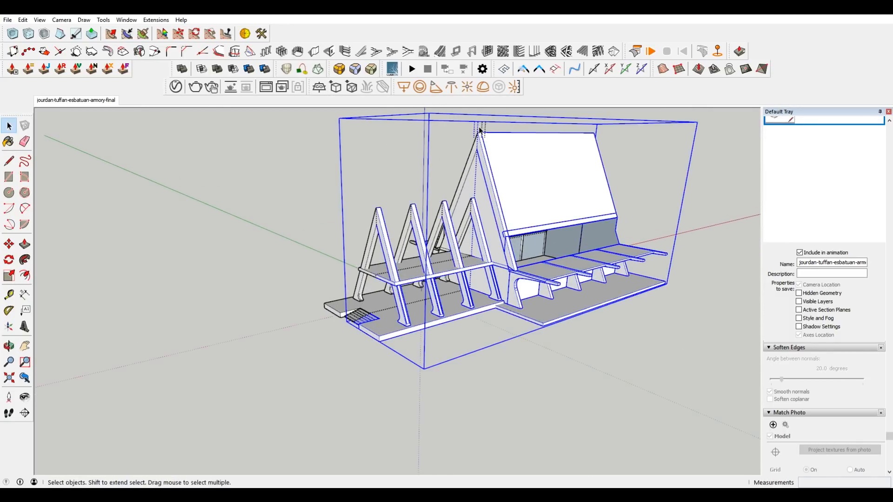
pyautogui.doubleClick(389, 252)
pyautogui.click(389, 252)
pyautogui.scroll(2, 388, 251)
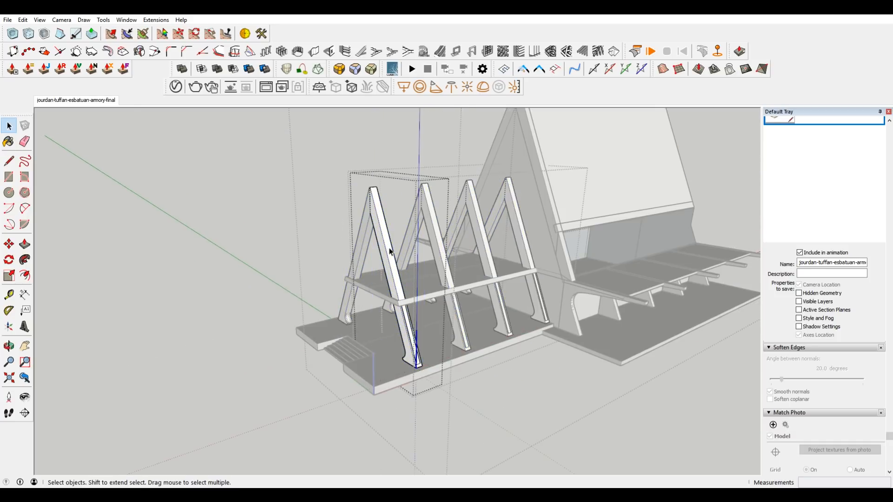
pyautogui.click(277, 178)
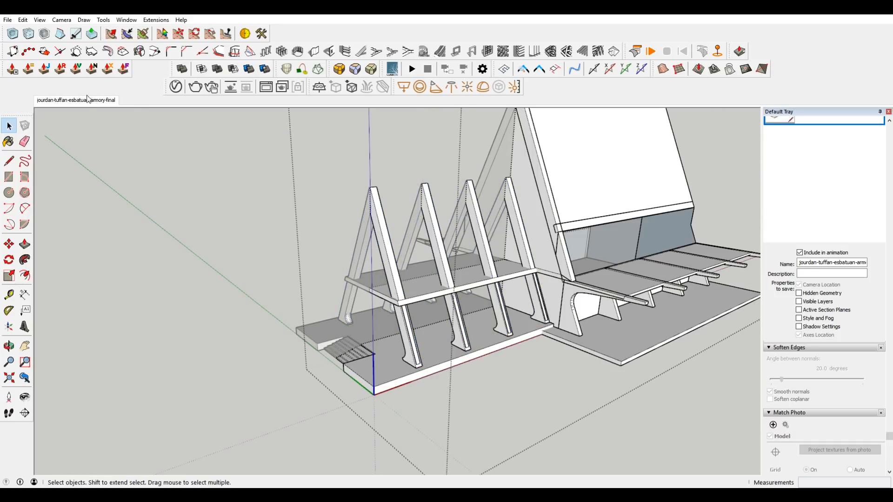
# Compare the main gable's A-frame and its ridge with the matched concept image, checking inside the frame component.
pyautogui.click(88, 99)
pyautogui.scroll(3, 414, 185)
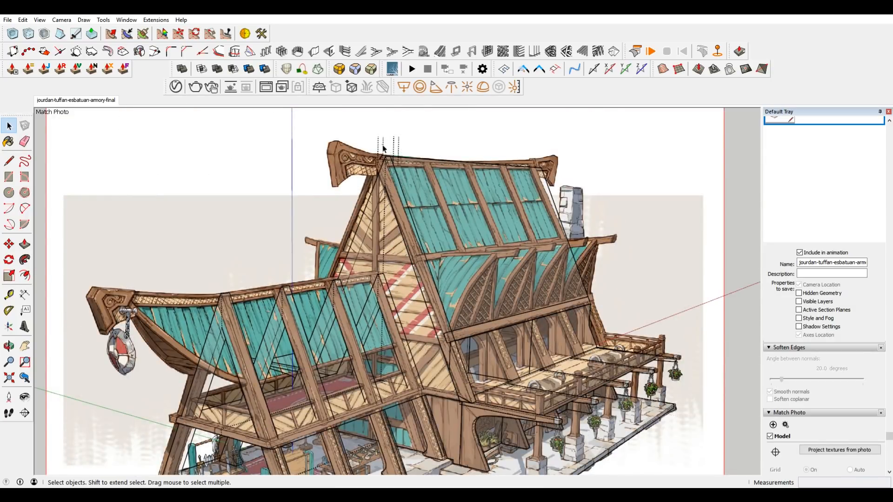
pyautogui.press('space')
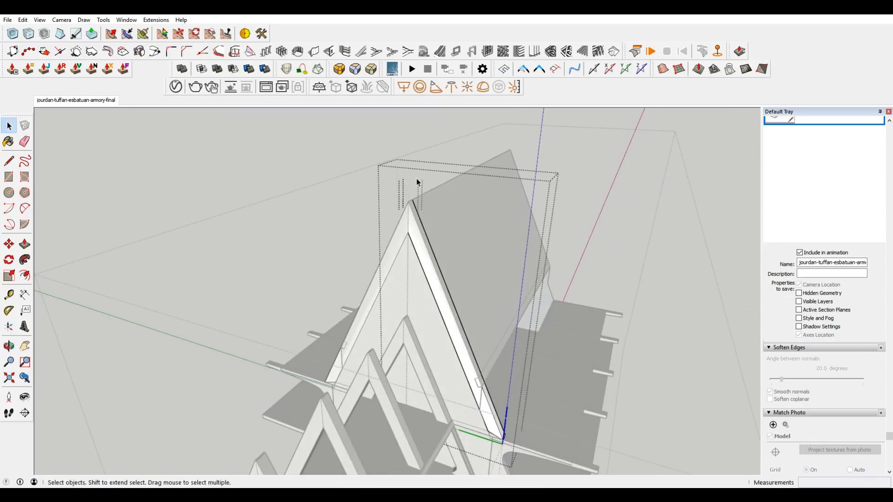
pyautogui.scroll(3, 428, 196)
pyautogui.doubleClick(421, 199)
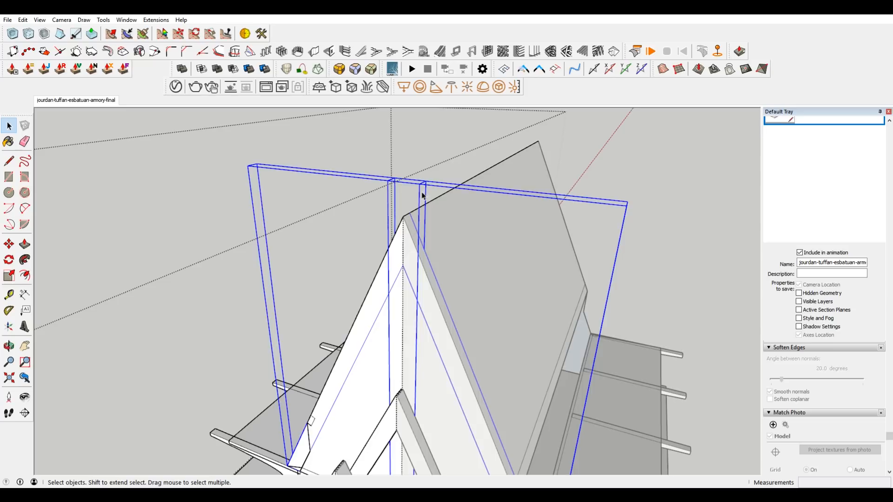
pyautogui.press('Escape')
pyautogui.doubleClick(432, 199)
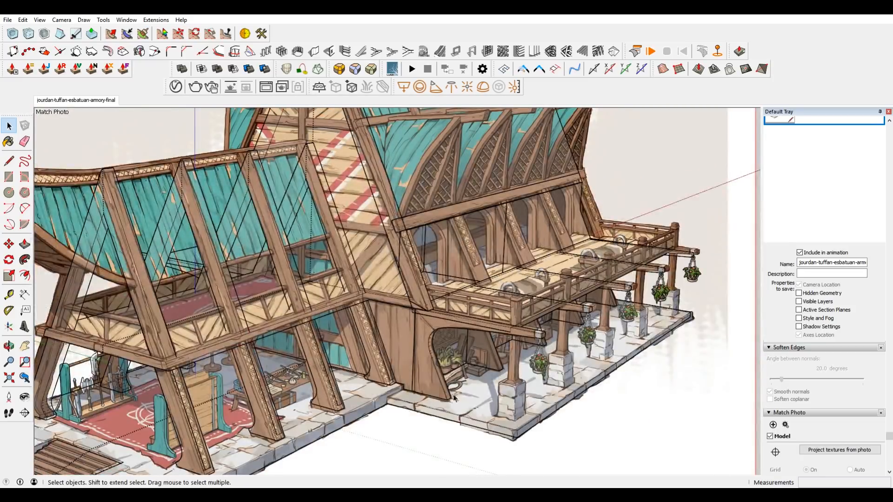
# Try drawing a line along the green axis from the arched support's foot to the corner column's stone base.
pyautogui.keyDown('shift'); pyautogui.moveTo(462, 384); pyautogui.dragTo(430, 332, button='middle'); pyautogui.keyUp('shift')
pyautogui.scroll(2, 430, 333)
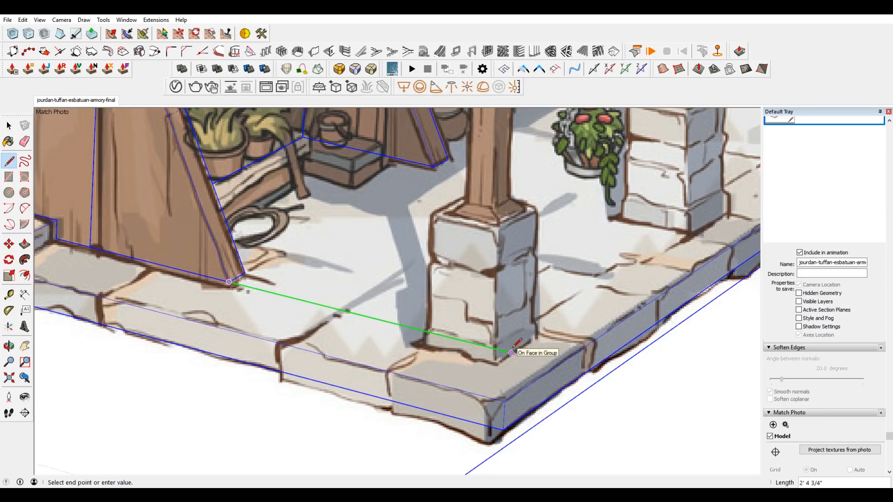
pyautogui.scroll(-3, 497, 360)
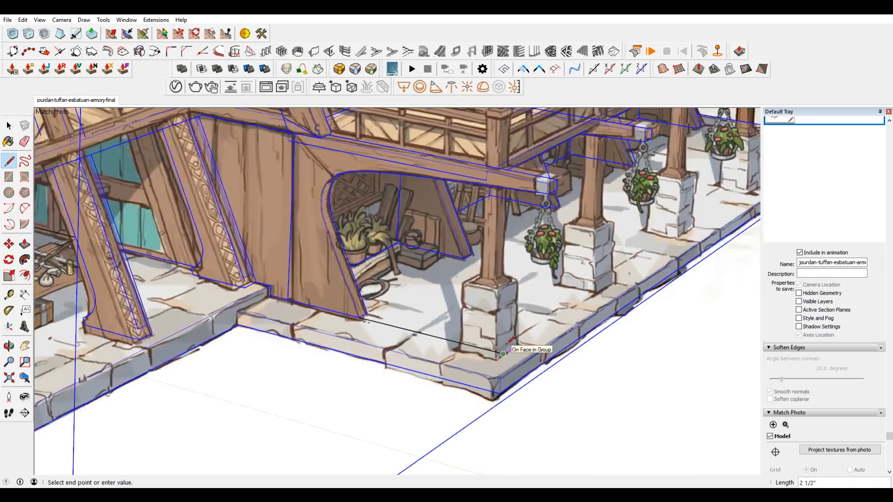
pyautogui.scroll(2, 503, 354)
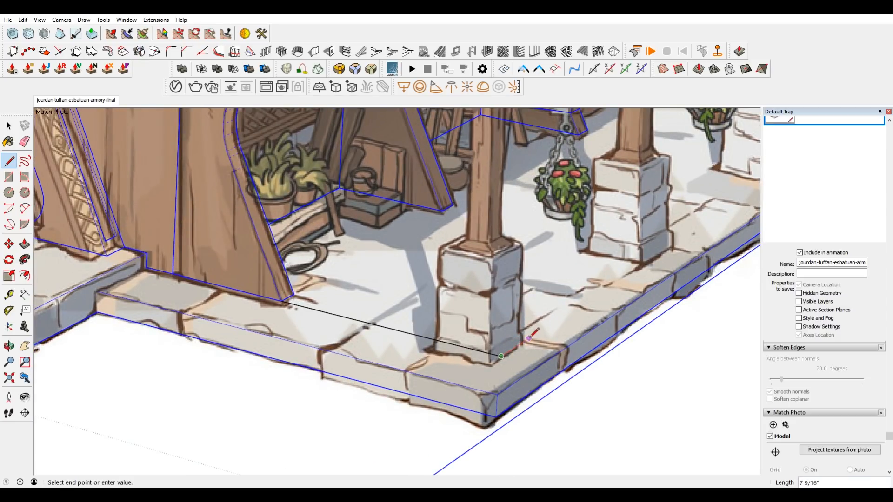
pyautogui.scroll(-2, 523, 345)
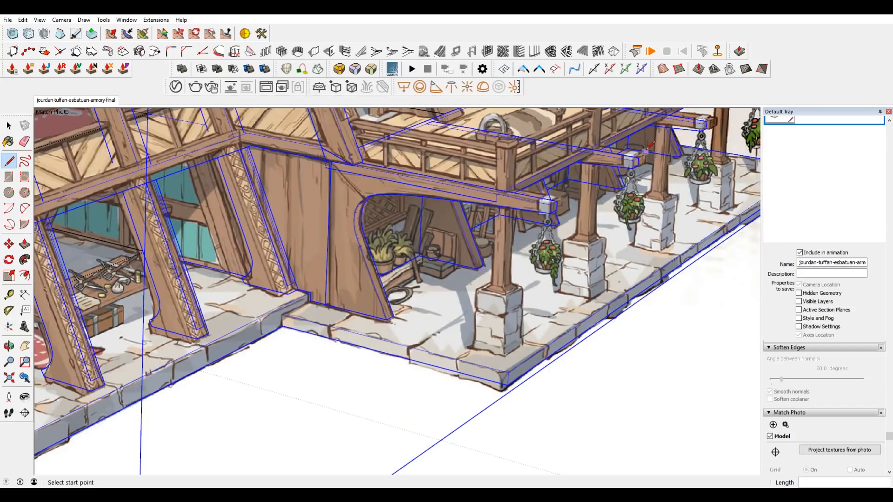
# Examine the underside of the balcony, its support beams and the porch platform from several angles.
pyautogui.moveTo(560, 200); pyautogui.dragTo(558, 210, button='middle')
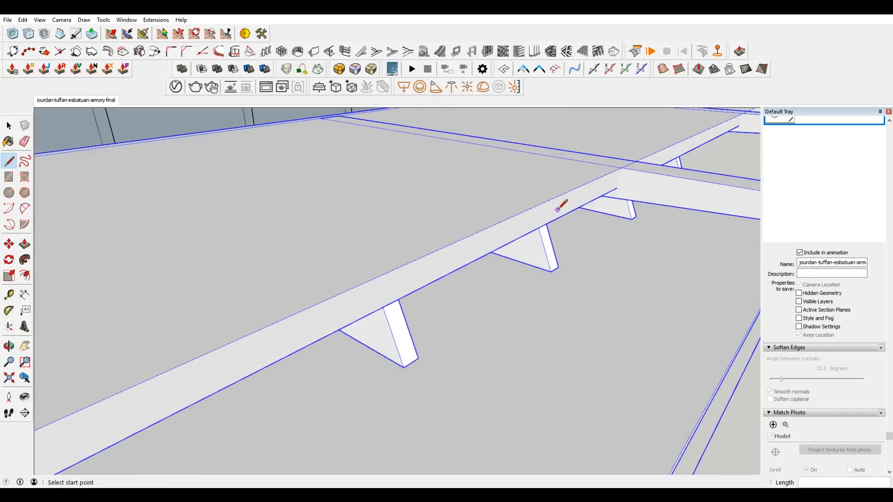
pyautogui.scroll(-5, 560, 210)
pyautogui.scroll(2, 456, 252)
pyautogui.scroll(-4, 523, 245)
pyautogui.press('space')
pyautogui.moveTo(534, 281); pyautogui.dragTo(544, 240, button='middle')
pyautogui.scroll(-5, 543, 241)
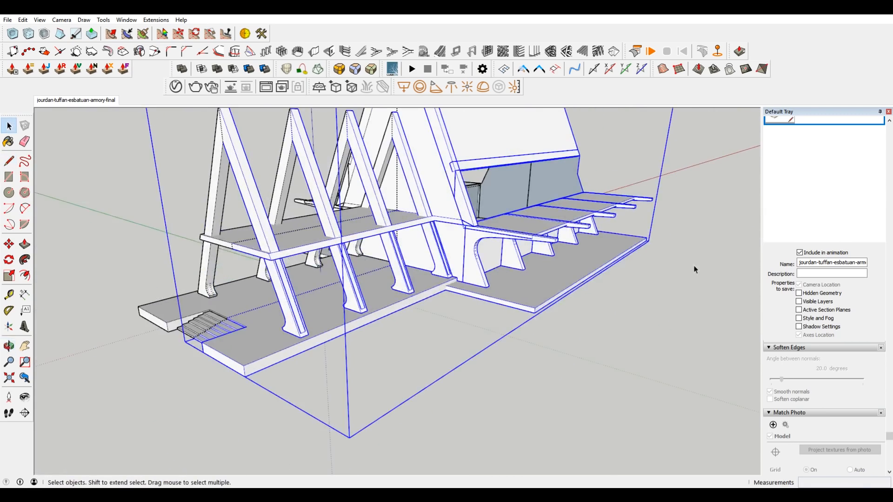
pyautogui.moveTo(615, 235); pyautogui.dragTo(519, 284, button='middle')
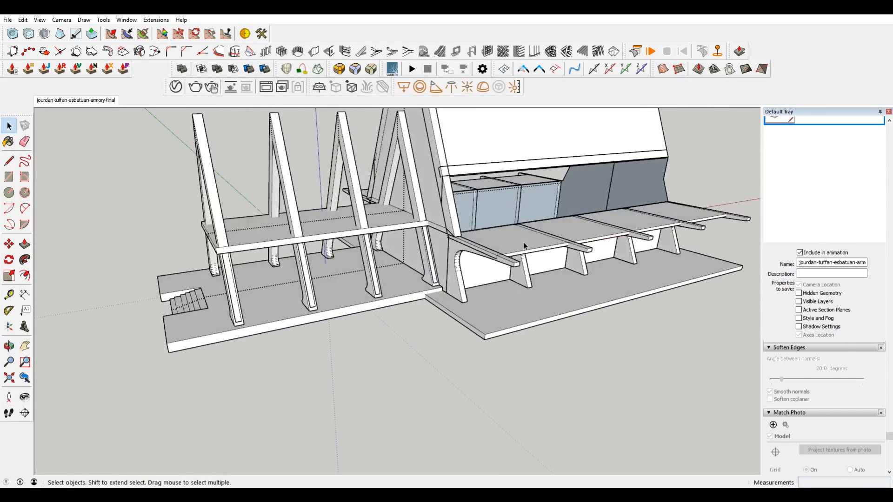
# Open the nested balcony deck component for editing near the front support beam.
pyautogui.doubleClick(526, 245)
pyautogui.scroll(5, 526, 245)
pyautogui.moveTo(431, 269); pyautogui.dragTo(300, 297, button='middle')
pyautogui.doubleClick(299, 301)
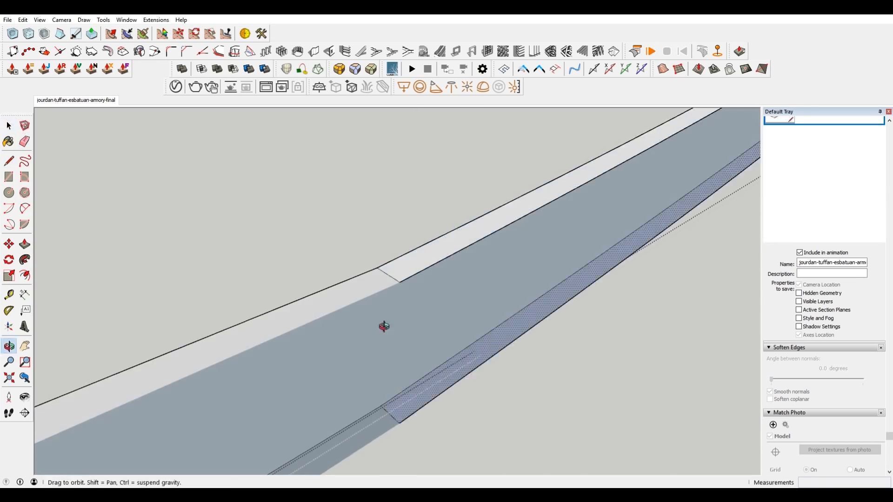
pyautogui.click(483, 293)
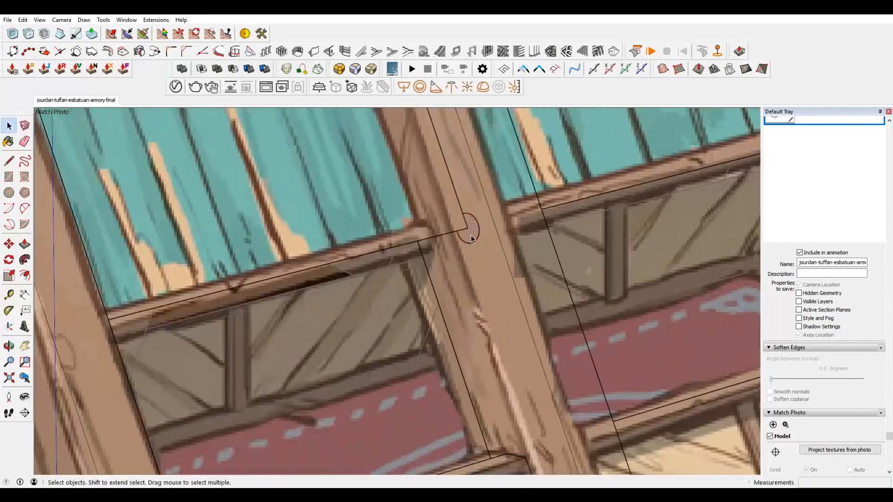
pyautogui.click(40, 19)
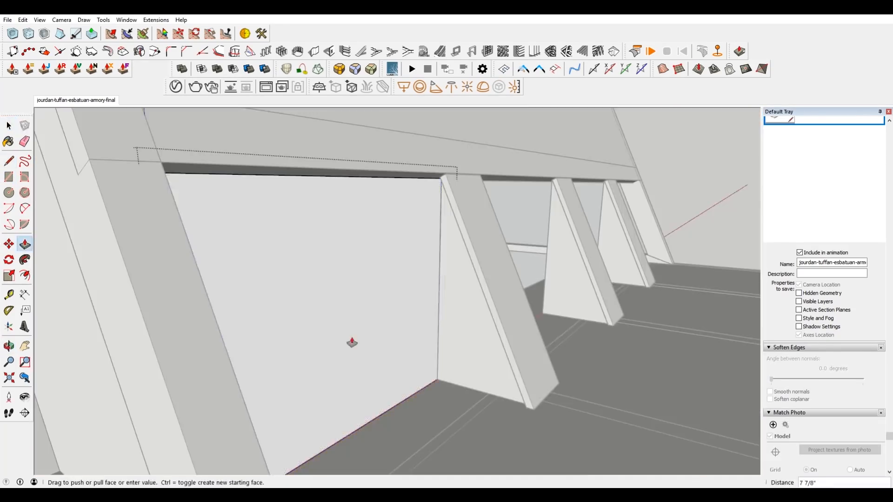
pyautogui.rightClick(373, 243)
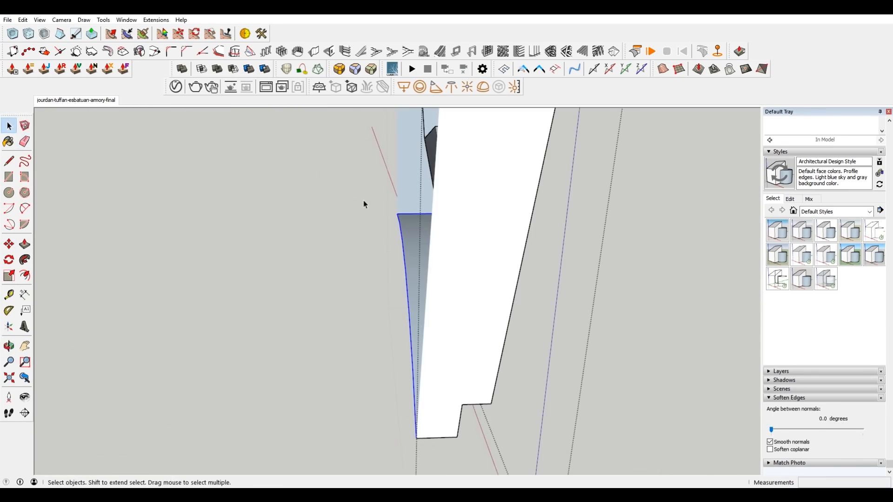
# Clear the selection of the curved side-roof panel and review the whole armory model.
pyautogui.click(634, 301)
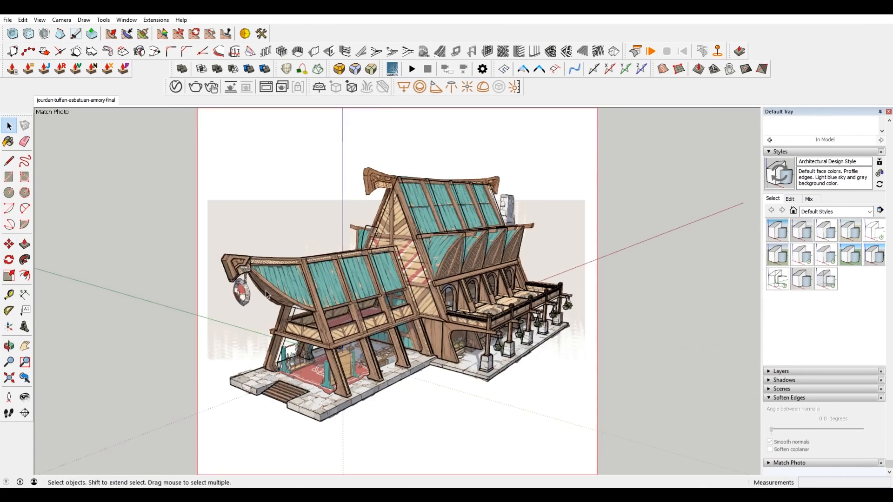
pyautogui.scroll(5, 478, 238)
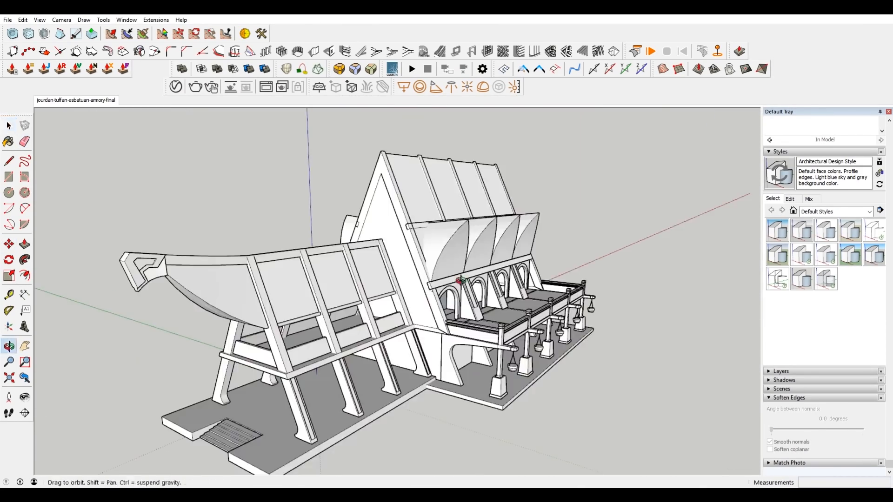
# Reshape the lower tip of the curved roof panel by selecting its bottom edge and hidden edges for moving.
pyautogui.moveTo(477, 238); pyautogui.dragTo(580, 173, button='middle')
pyautogui.press('m')
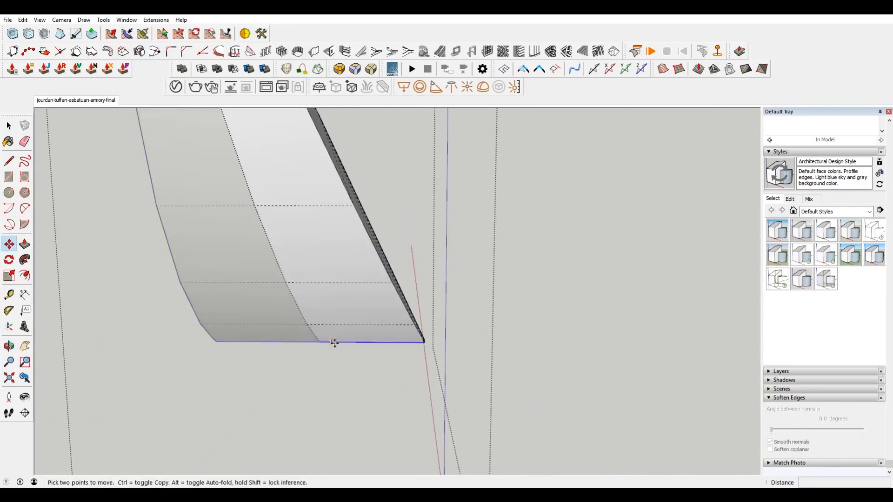
pyautogui.press('space')
pyautogui.moveTo(261, 154); pyautogui.dragTo(252, 372, button='middle')
pyautogui.click(237, 401)
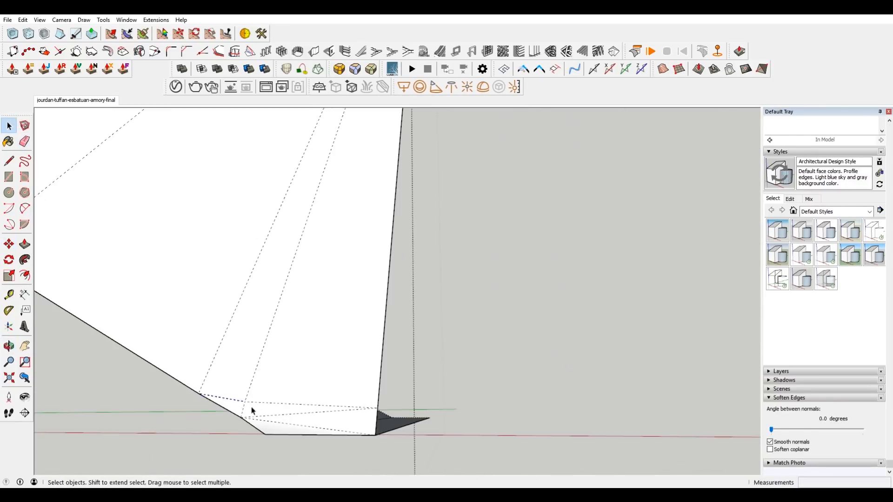
pyautogui.moveTo(241, 417); pyautogui.dragTo(239, 458, button='middle')
# Scale the carved ridge-end ornament to the concept image and model its round peg with circles and Push/Pull.
pyautogui.click(40, 20)
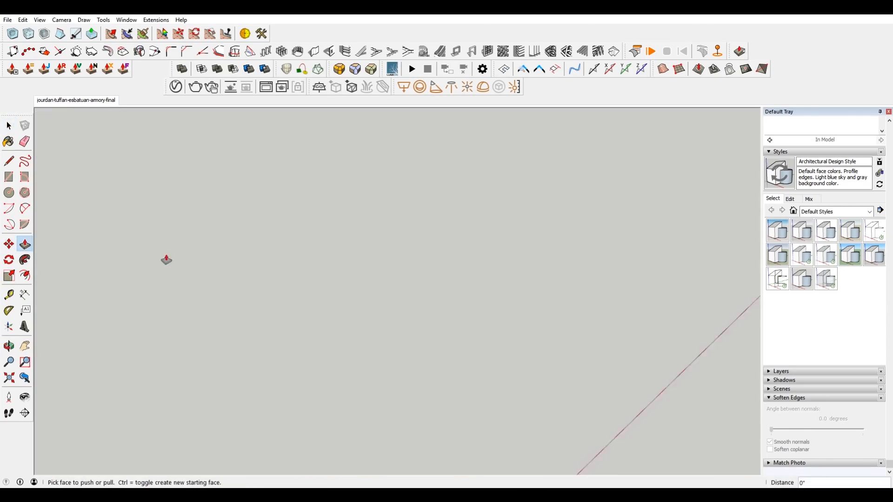
pyautogui.press('c')
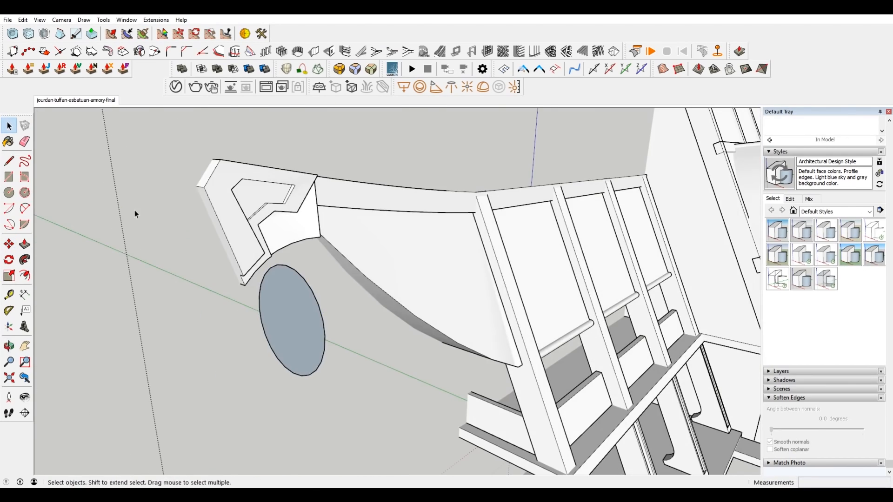
pyautogui.click(109, 21)
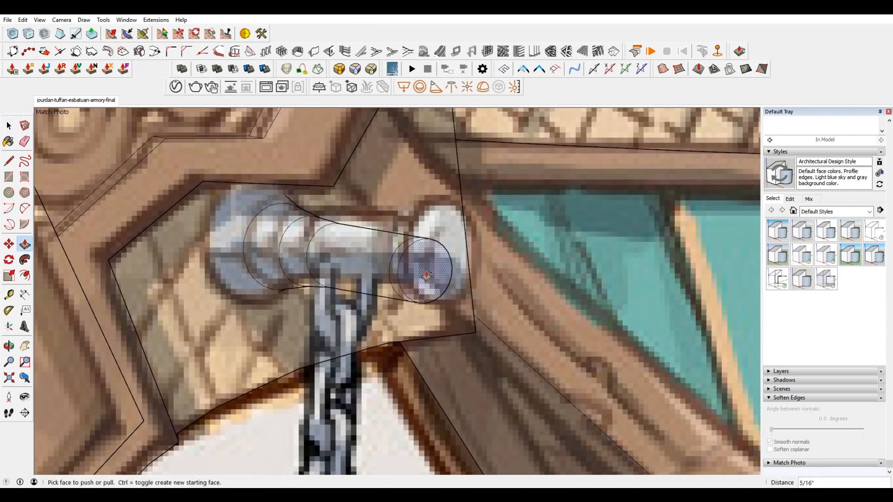
pyautogui.scroll(-3, 449, 249)
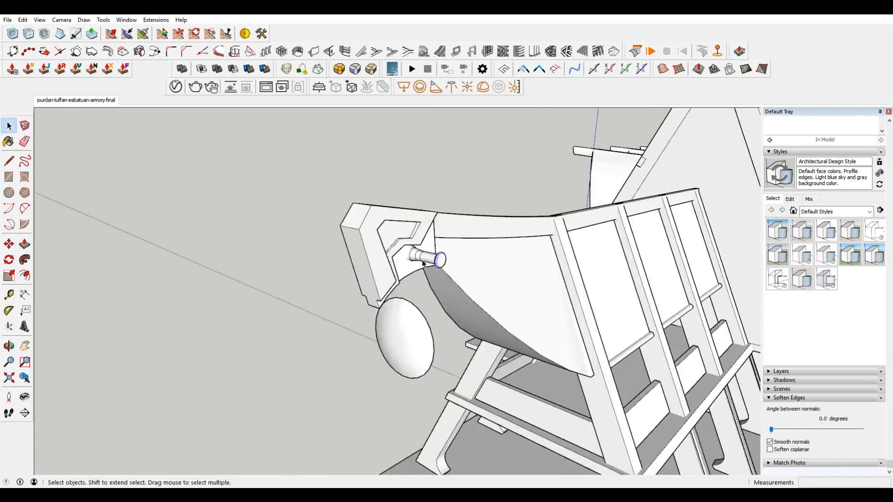
pyautogui.click(23, 19)
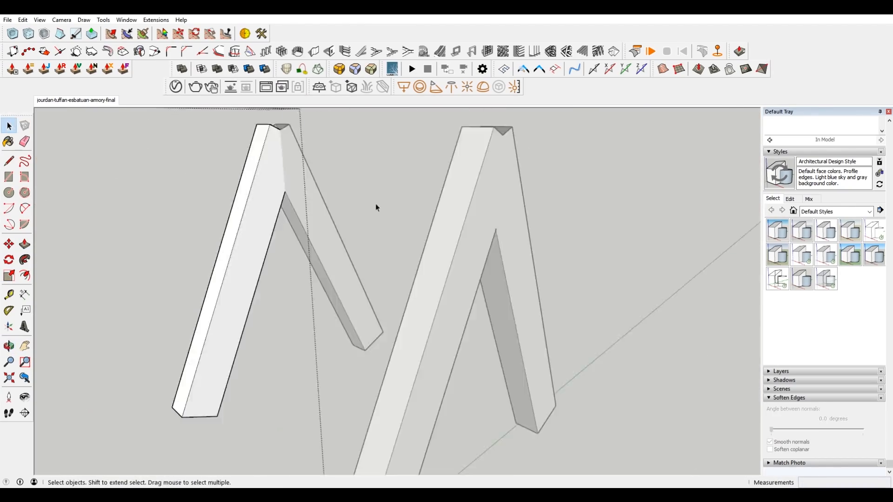